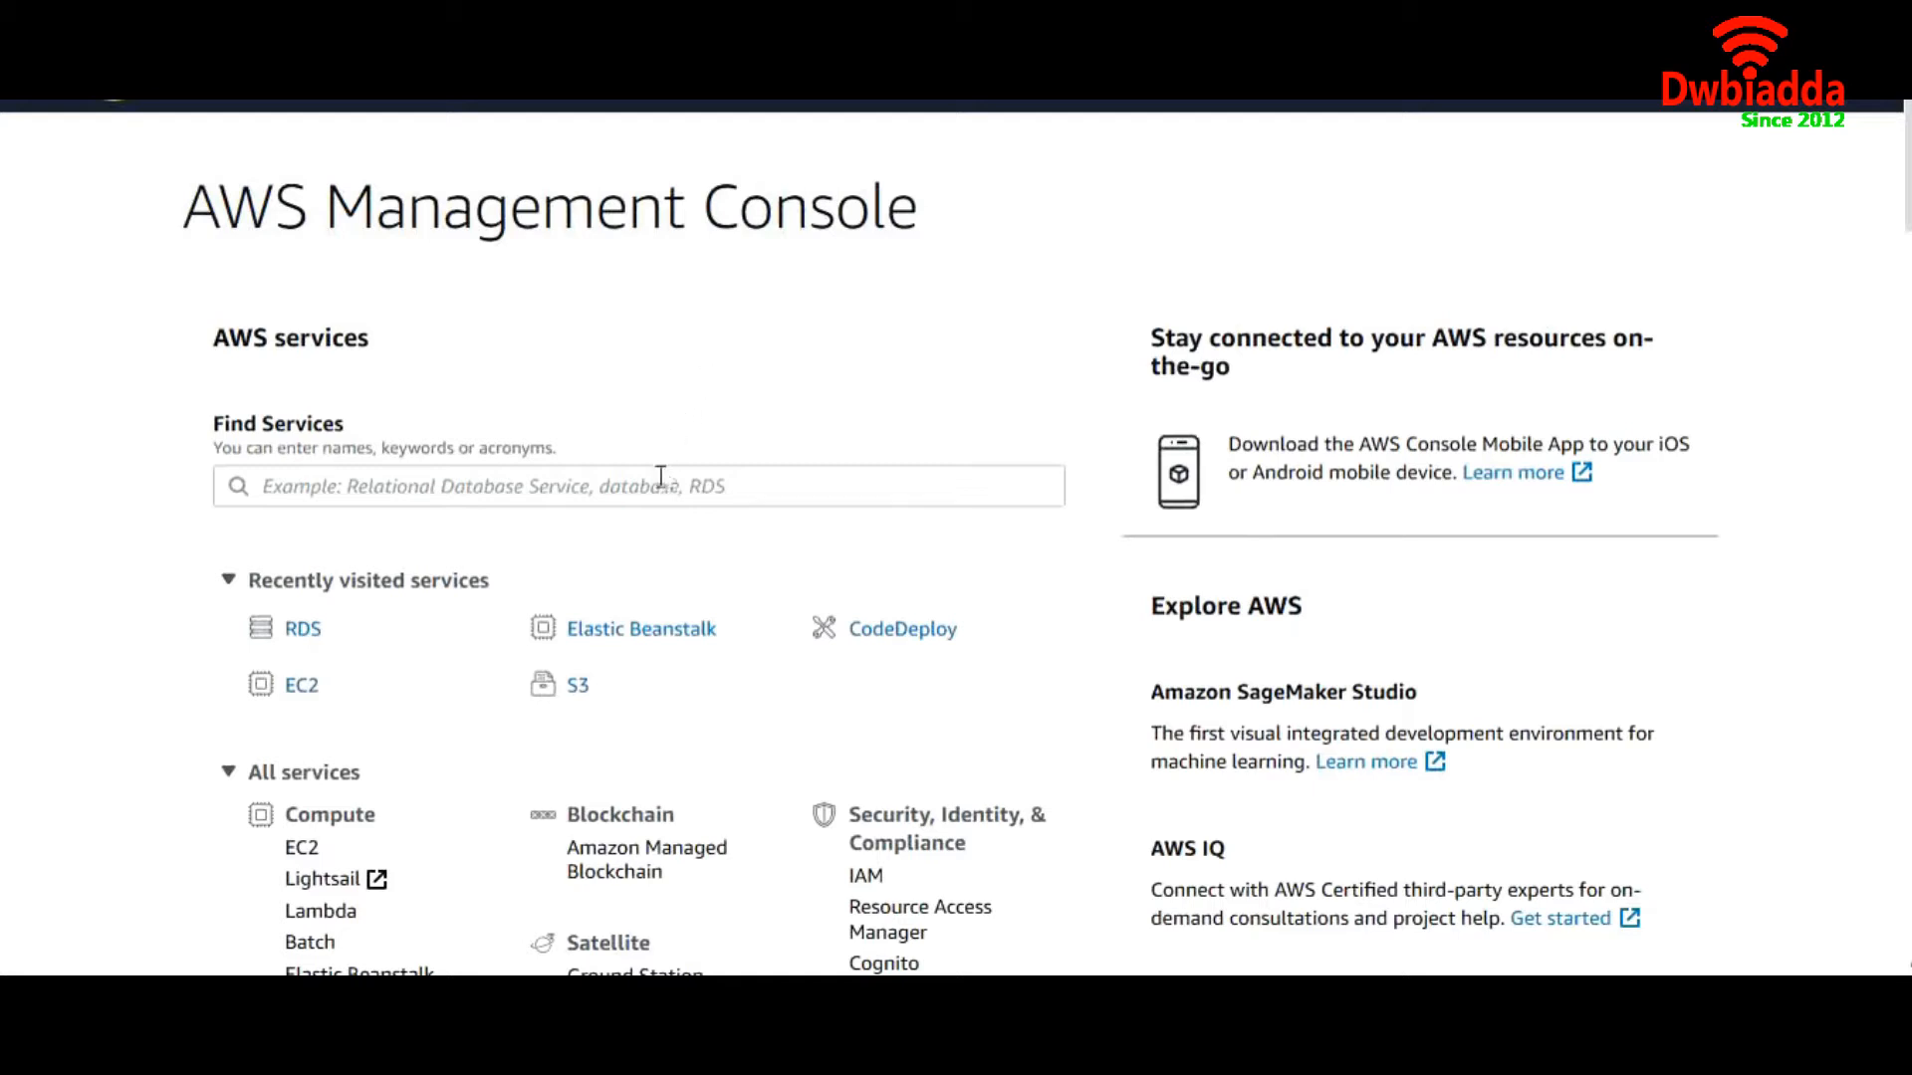
Search the AWS services for 'rds' and open the Amazon RDS dashboard
{"action": "left_click", "coordinate": [607, 477]}
{"action": "type", "text": "rds"}
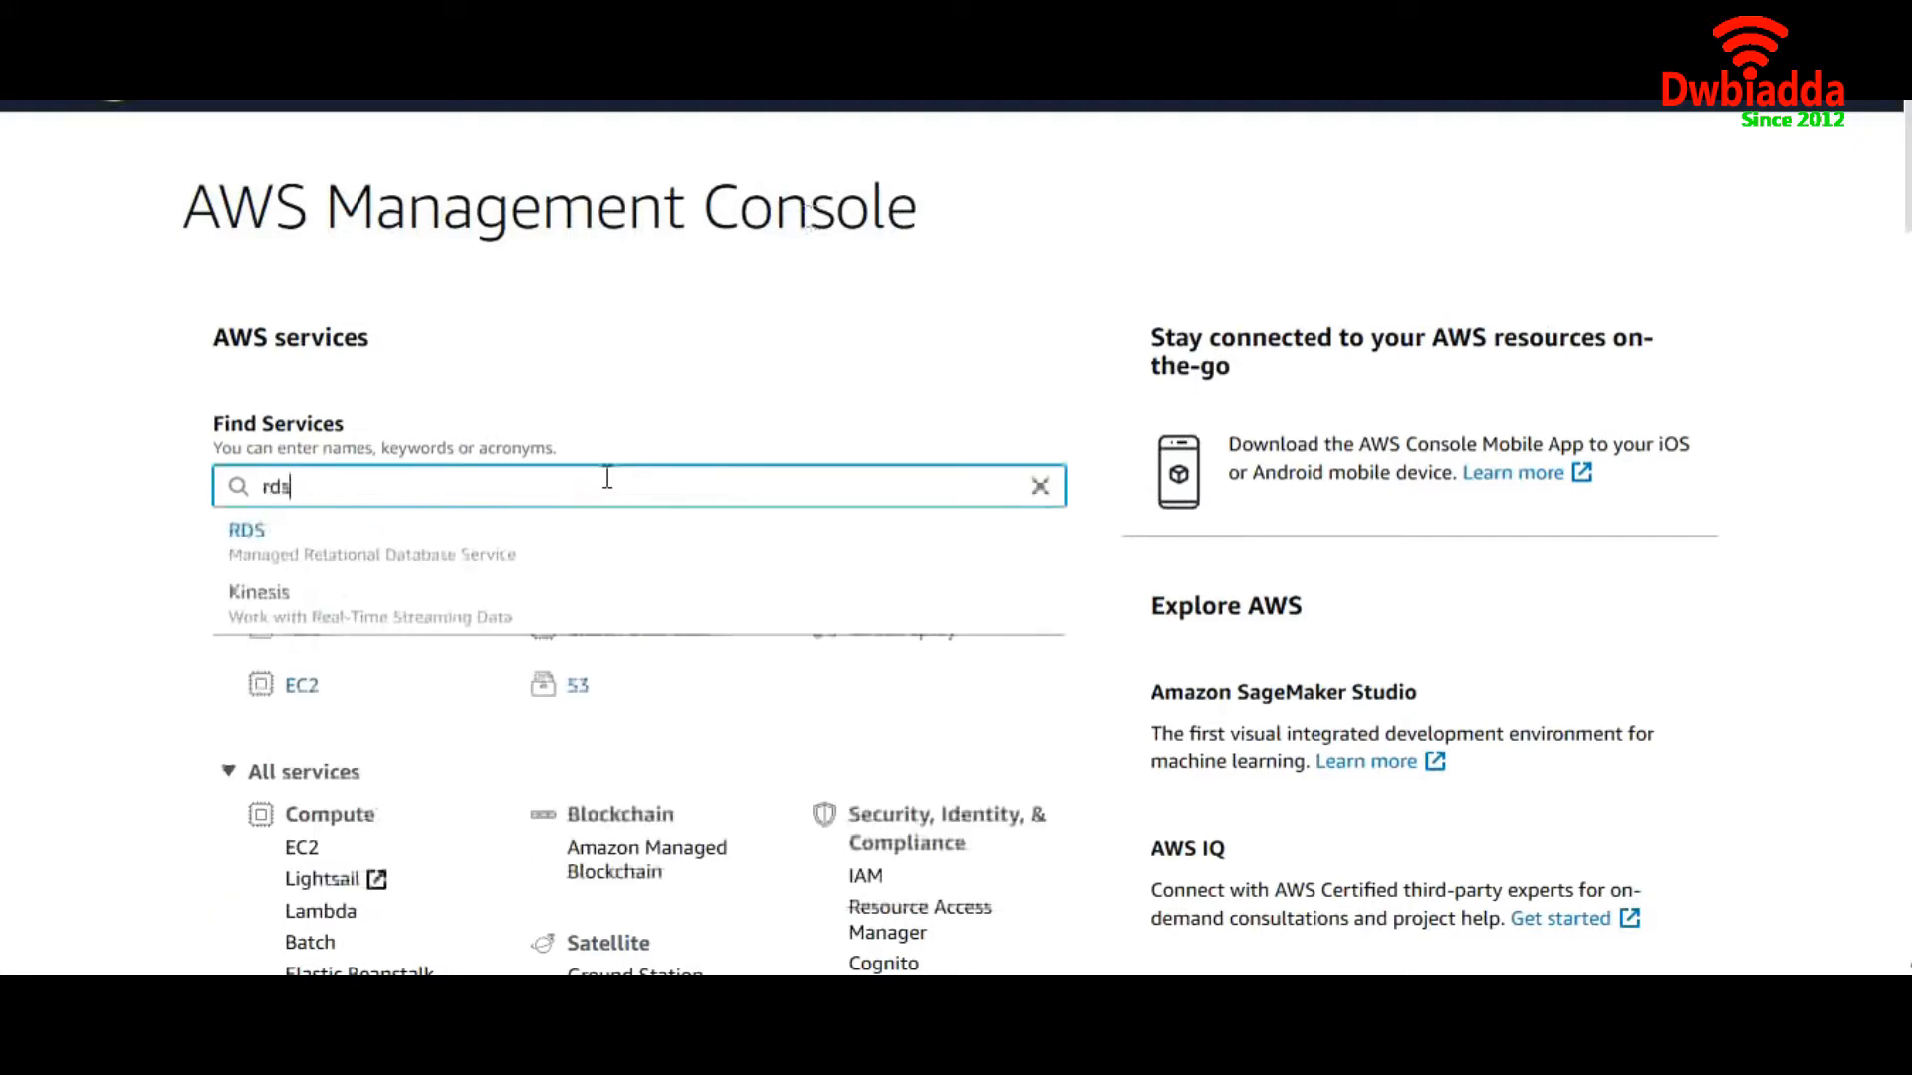
{"action": "left_click", "coordinate": [556, 531]}
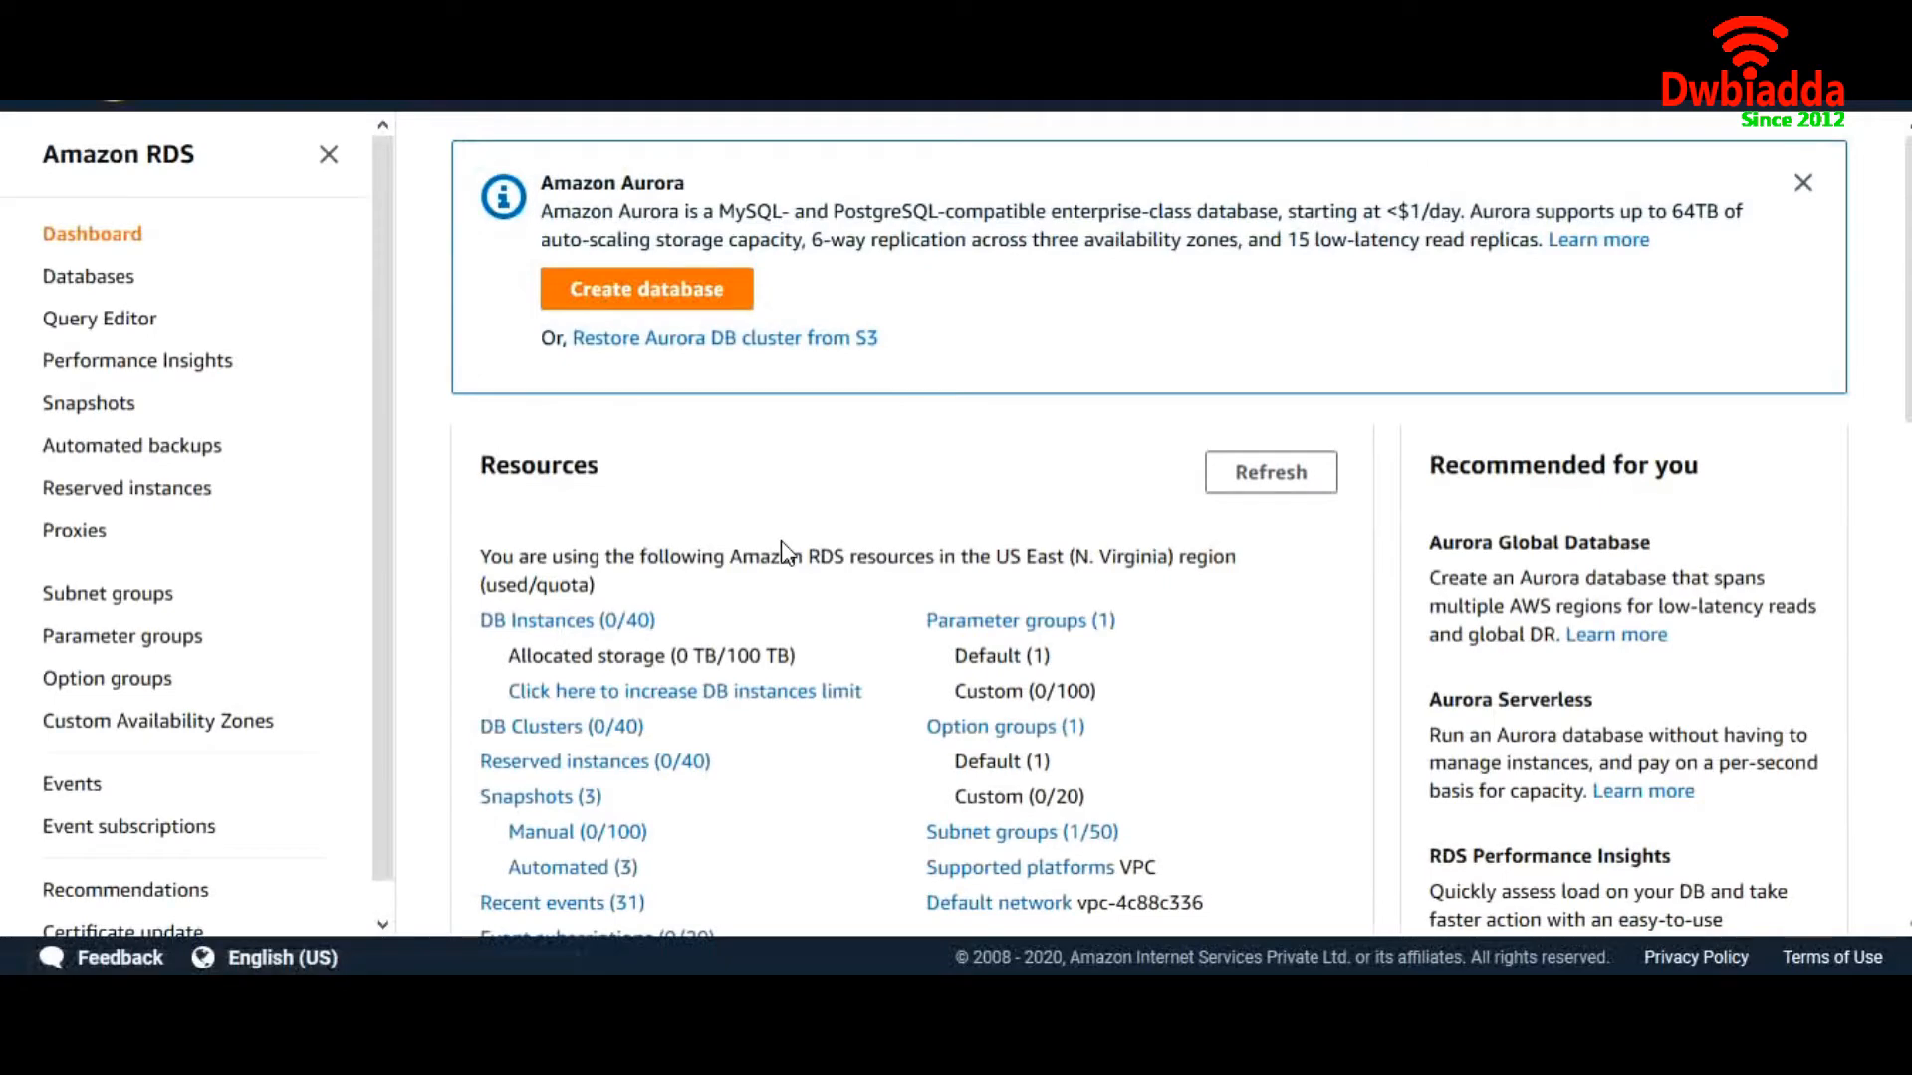
From DB Instances, start creating a new database with the PostgreSQL engine
{"action": "left_click", "coordinate": [569, 623]}
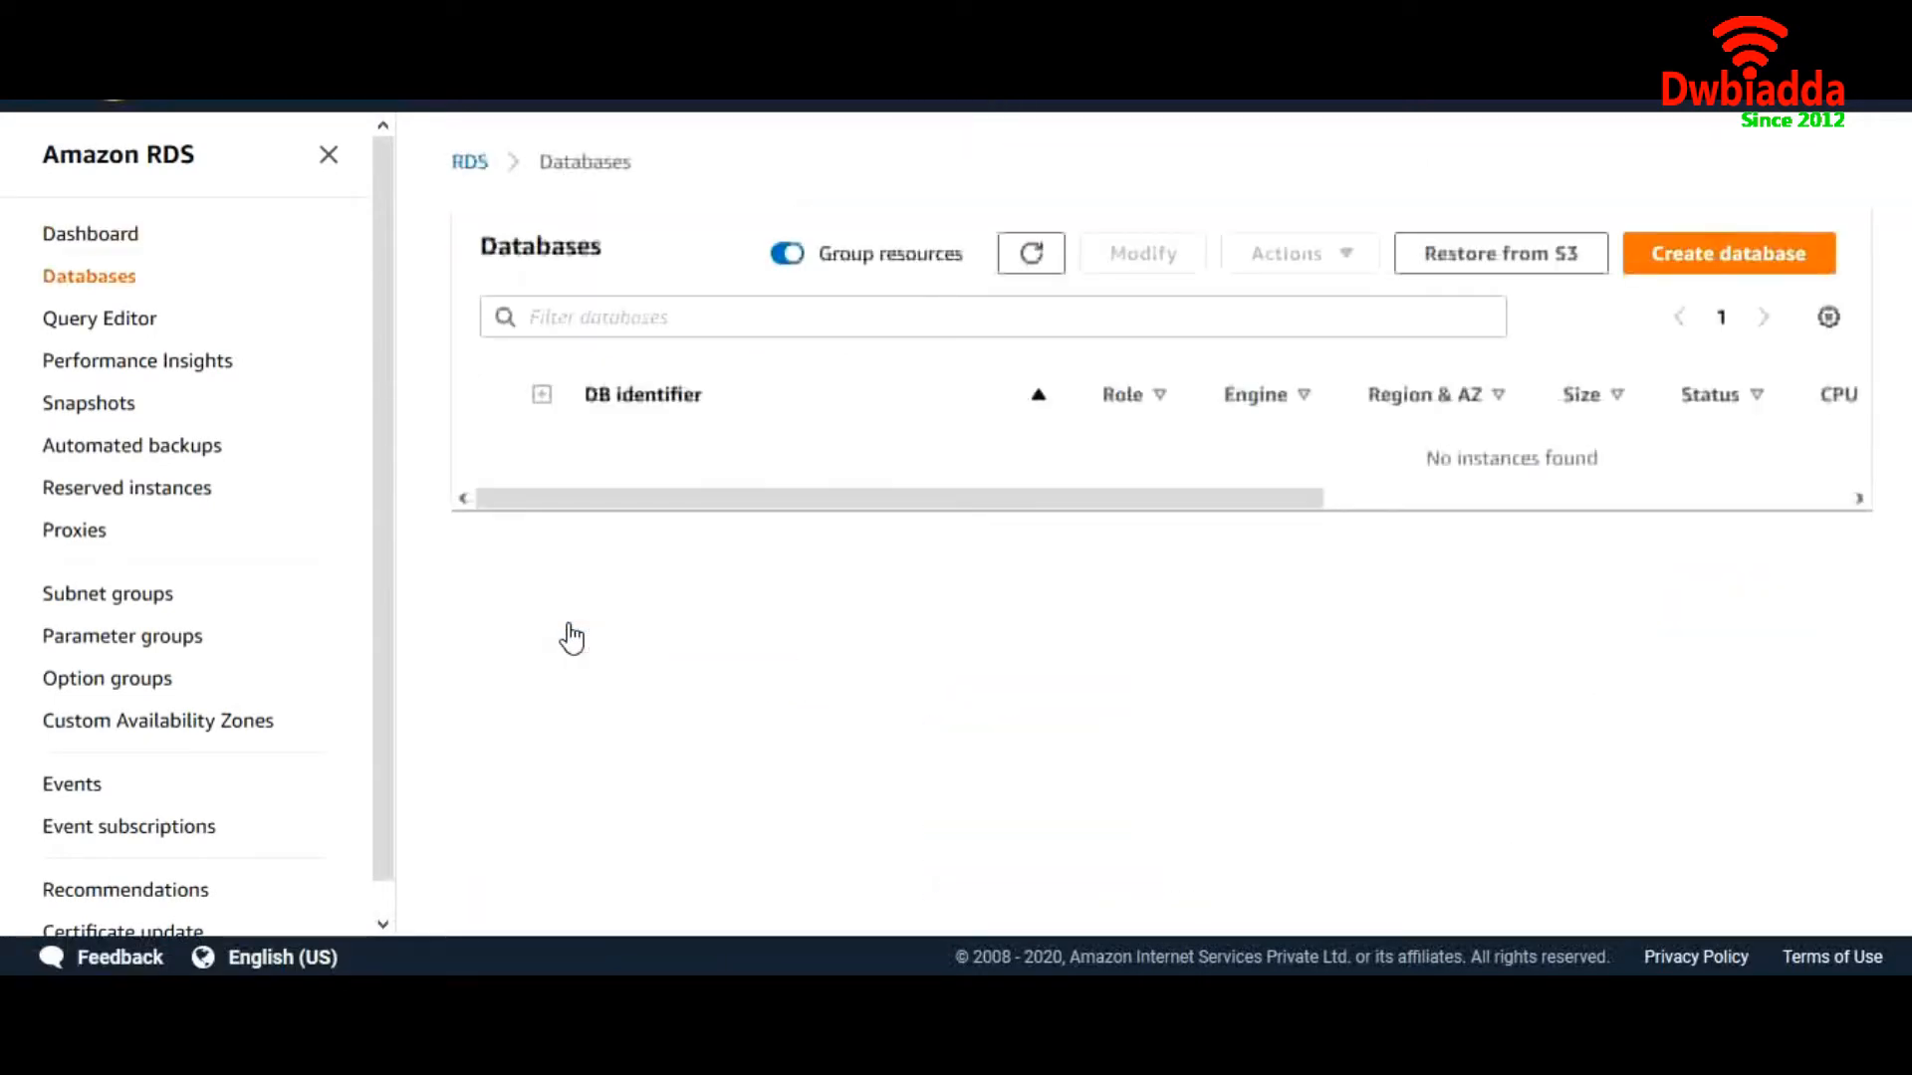
{"action": "left_click", "coordinate": [1732, 265]}
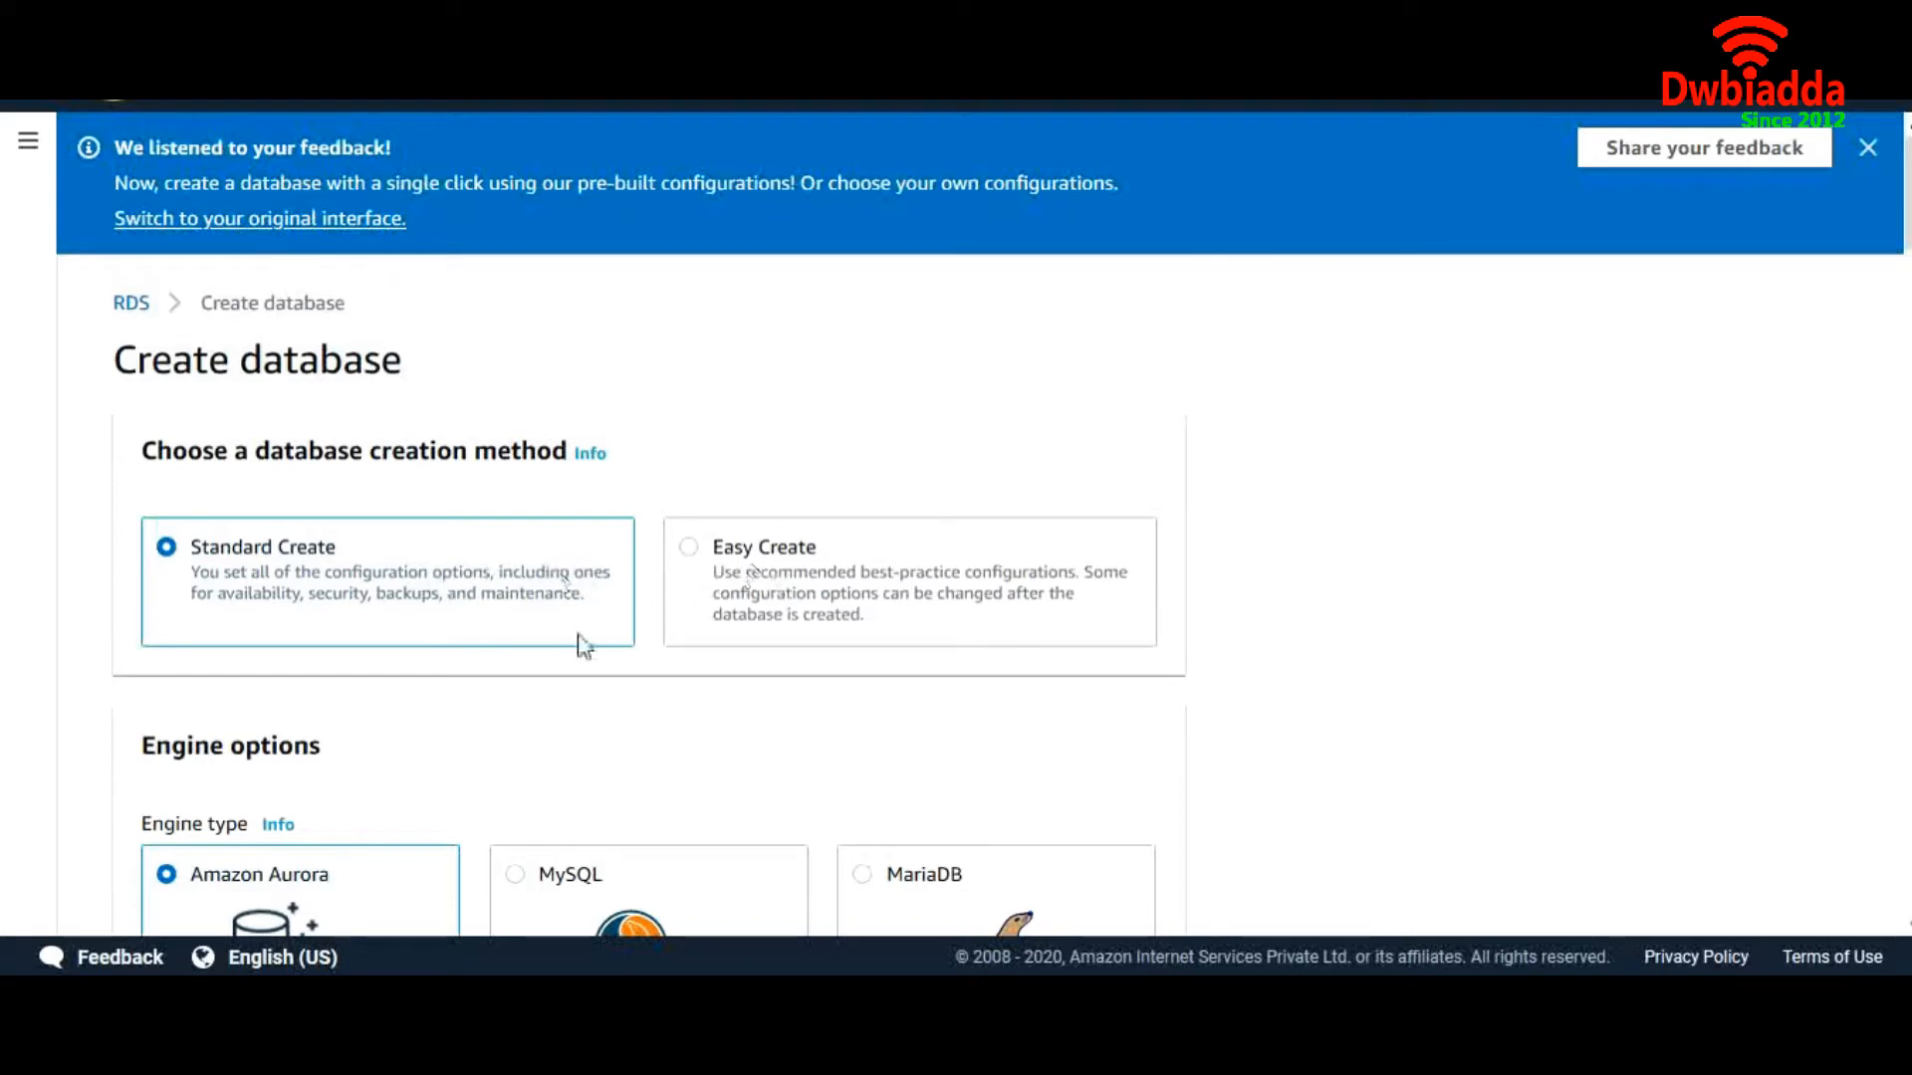
{"action": "scroll", "coordinate": [583, 646], "scroll_direction": "down", "scroll_amount": 4}
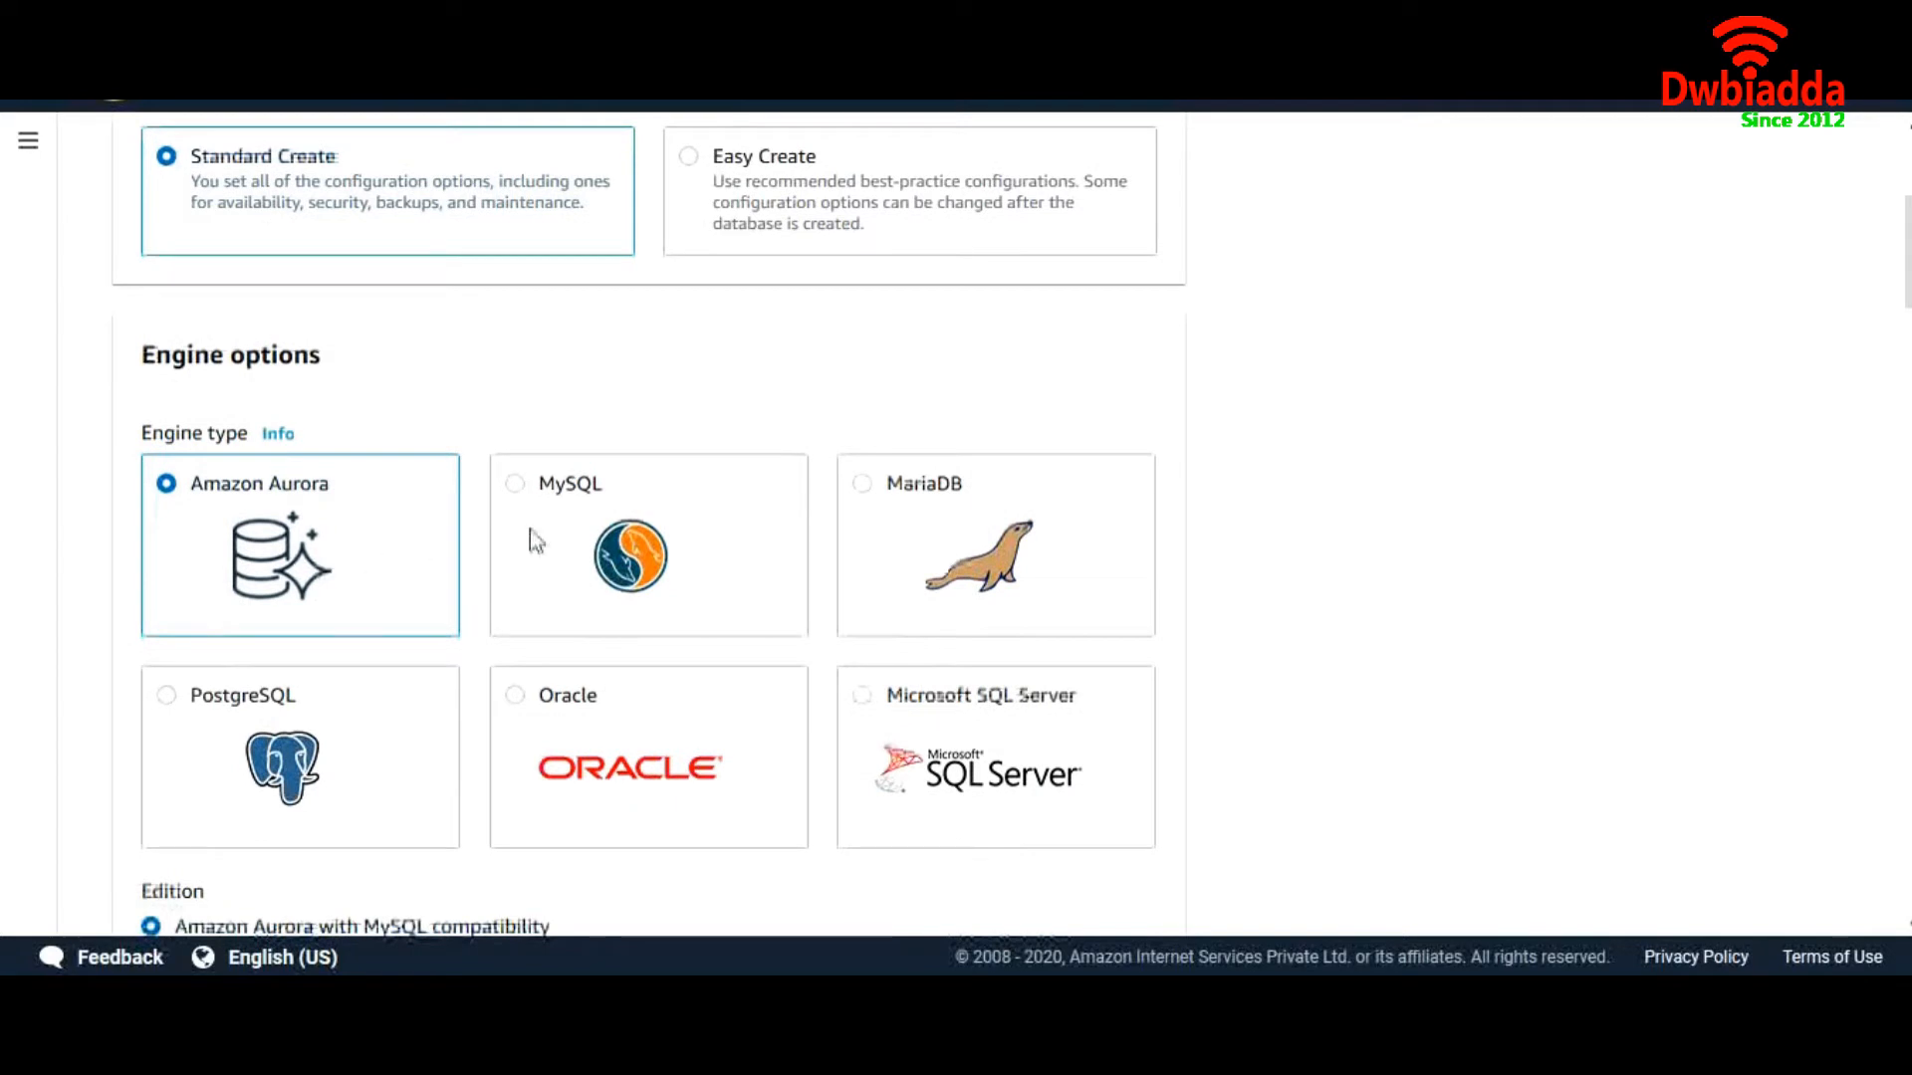
{"action": "left_click", "coordinate": [175, 699]}
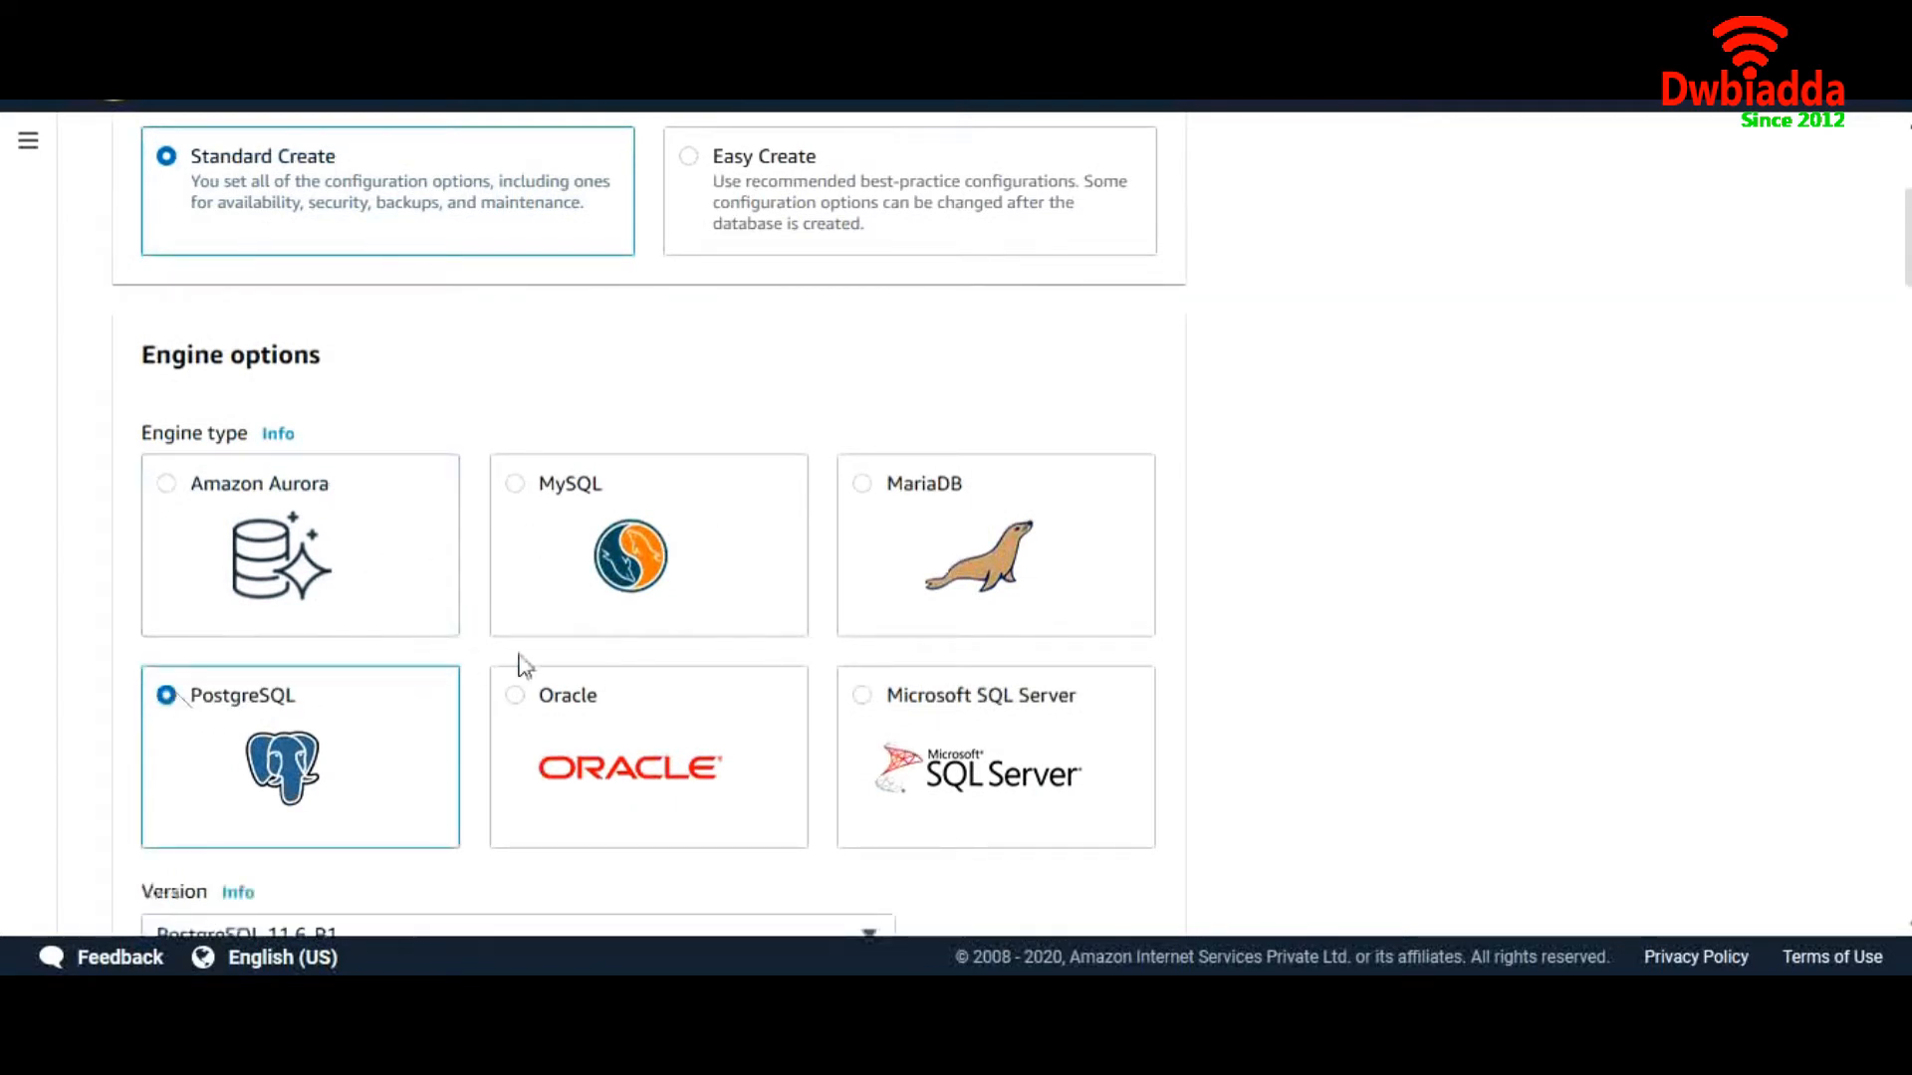
Keep engine version PostgreSQL 11.6-R1 and choose the Dev/Test template
{"action": "scroll", "coordinate": [521, 663], "scroll_direction": "down", "scroll_amount": 1}
{"action": "scroll", "coordinate": [522, 665], "scroll_direction": "down", "scroll_amount": 3}
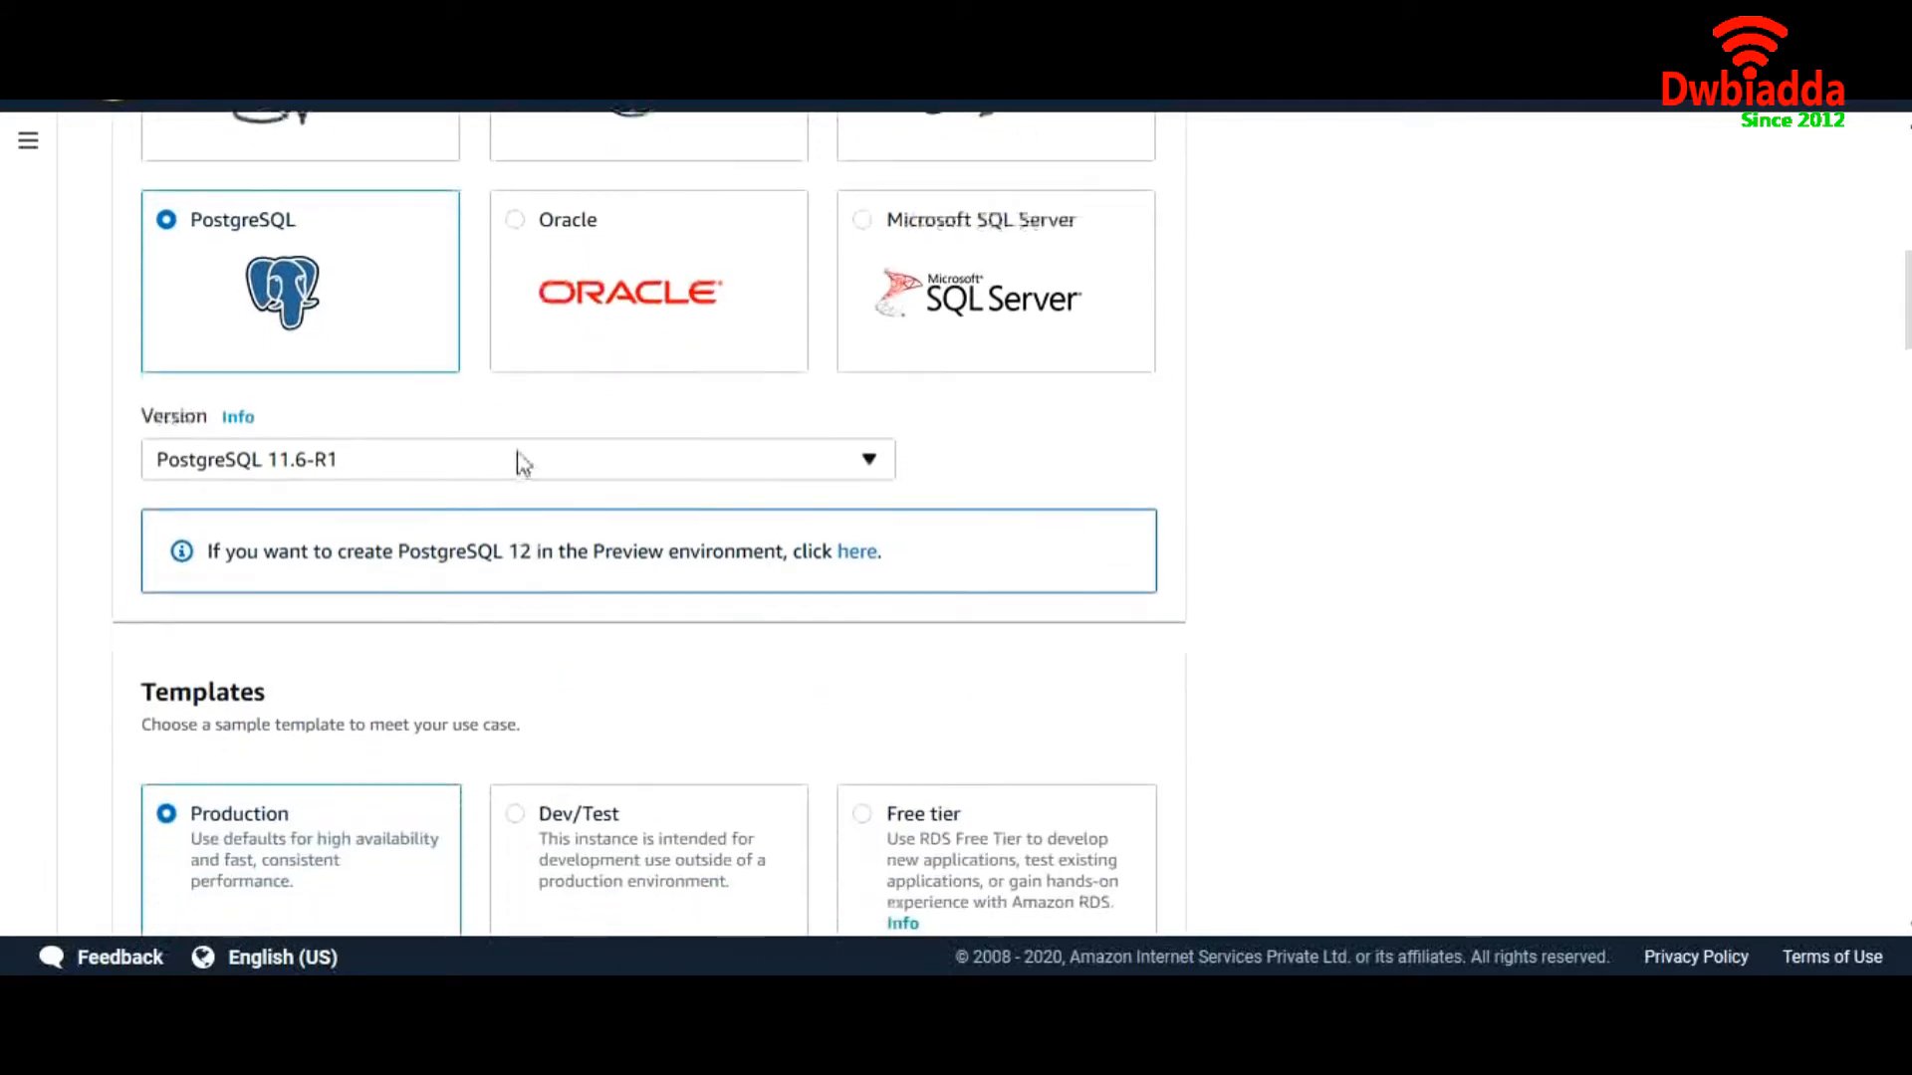
{"action": "left_click", "coordinate": [521, 461]}
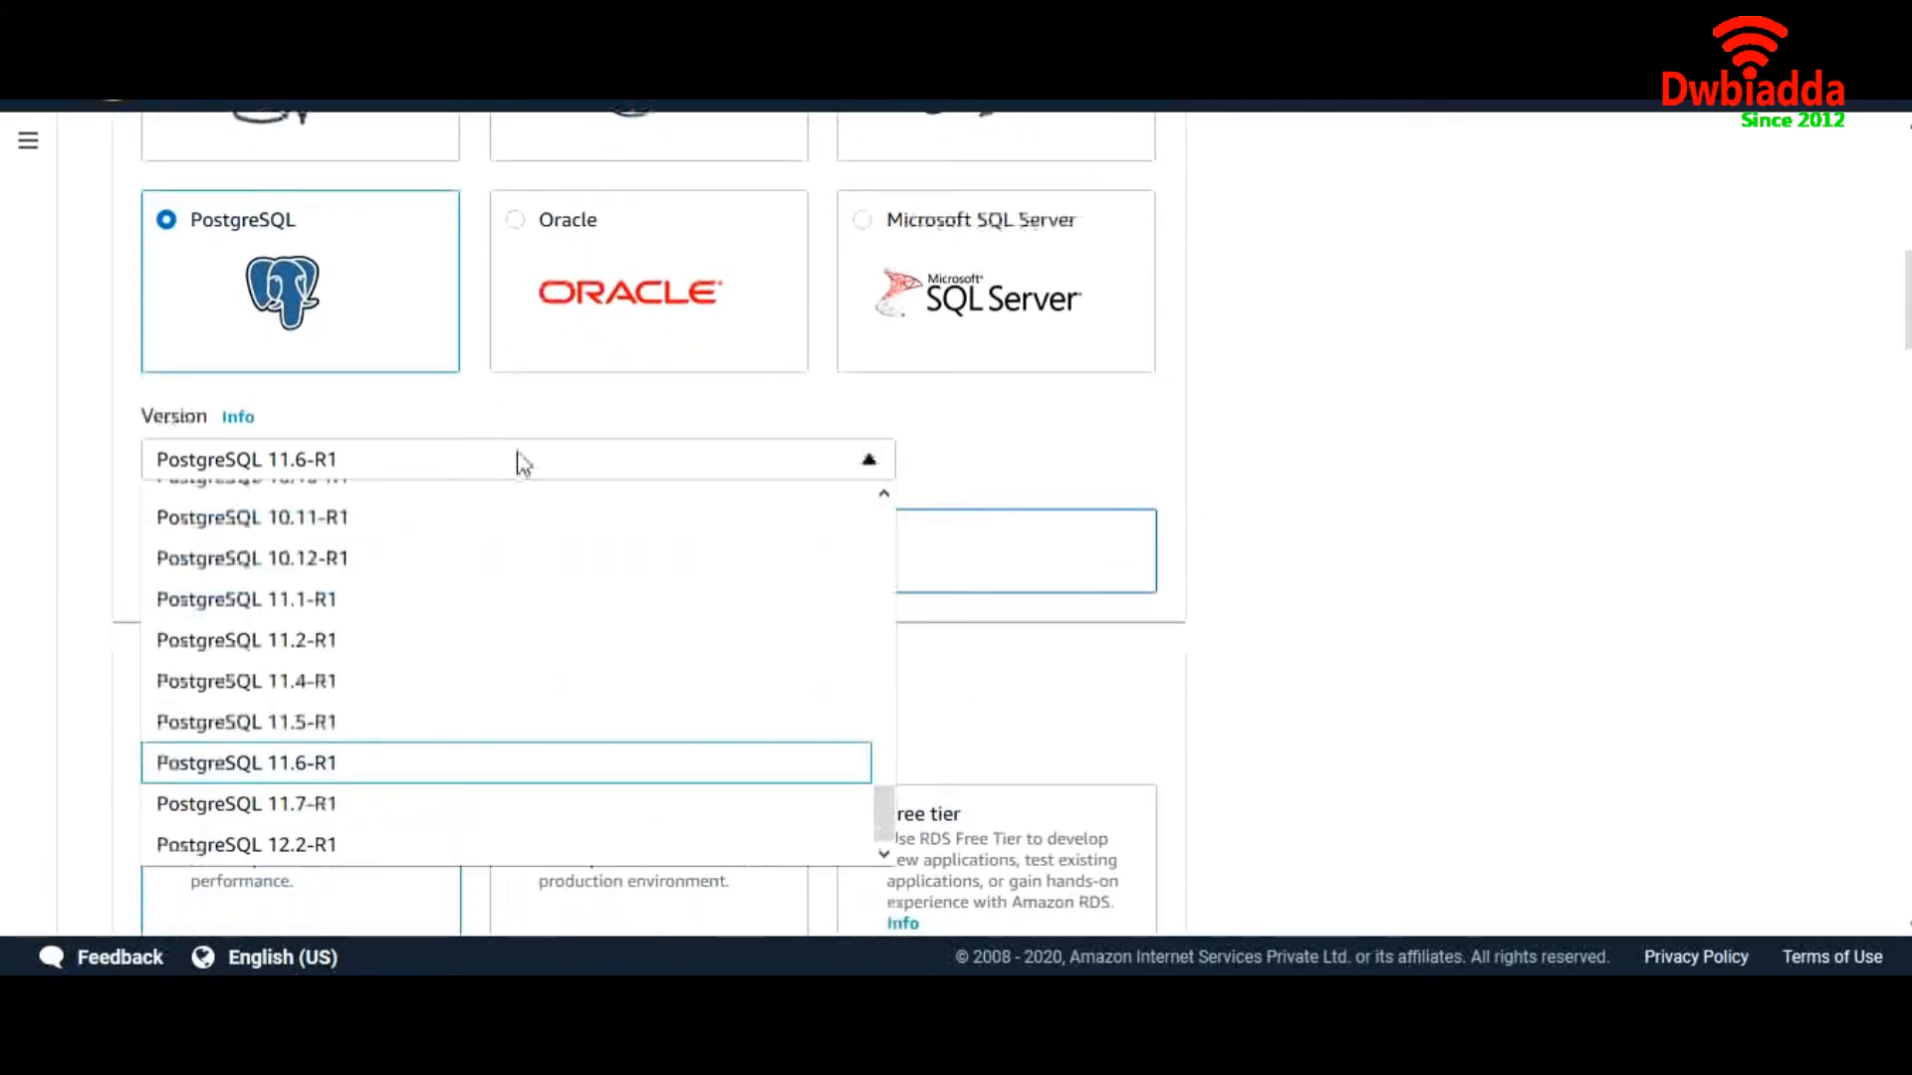
{"action": "left_click", "coordinate": [436, 768]}
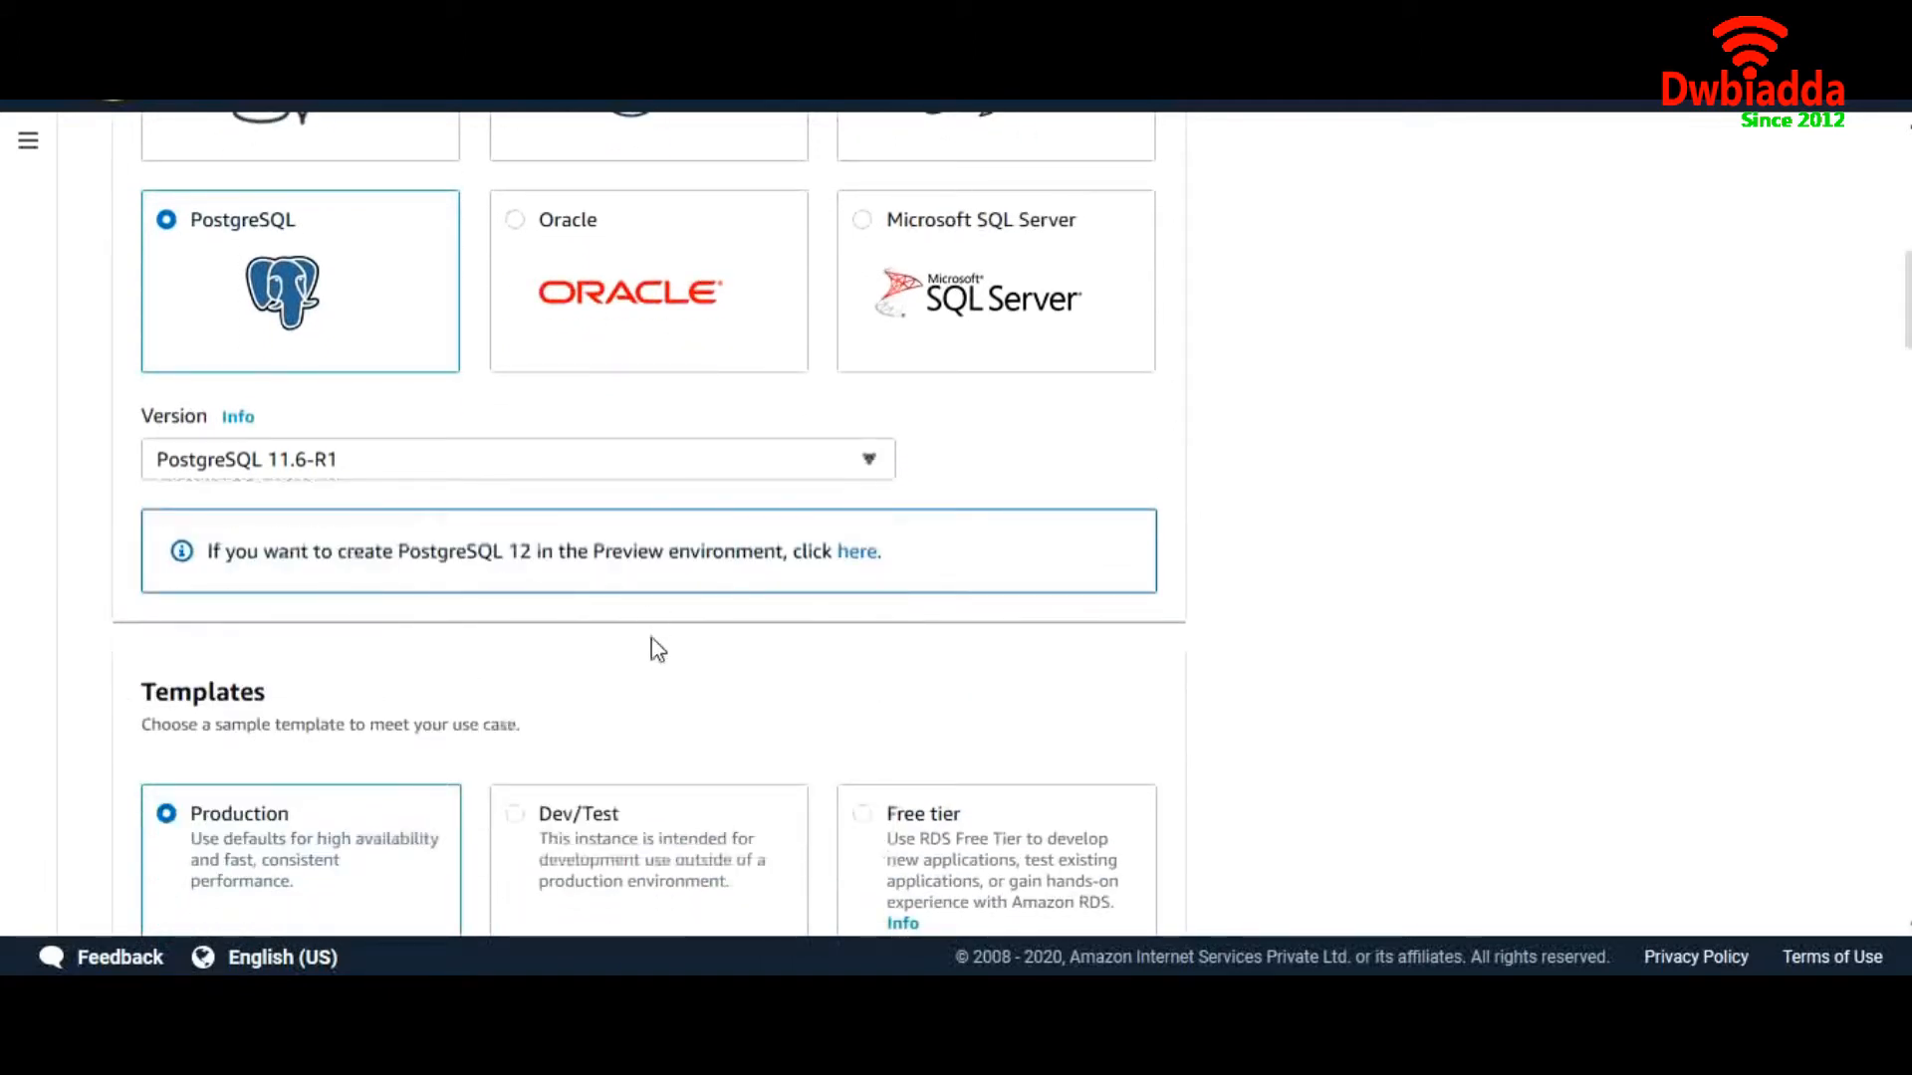
{"action": "scroll", "coordinate": [670, 684], "scroll_direction": "down", "scroll_amount": 2}
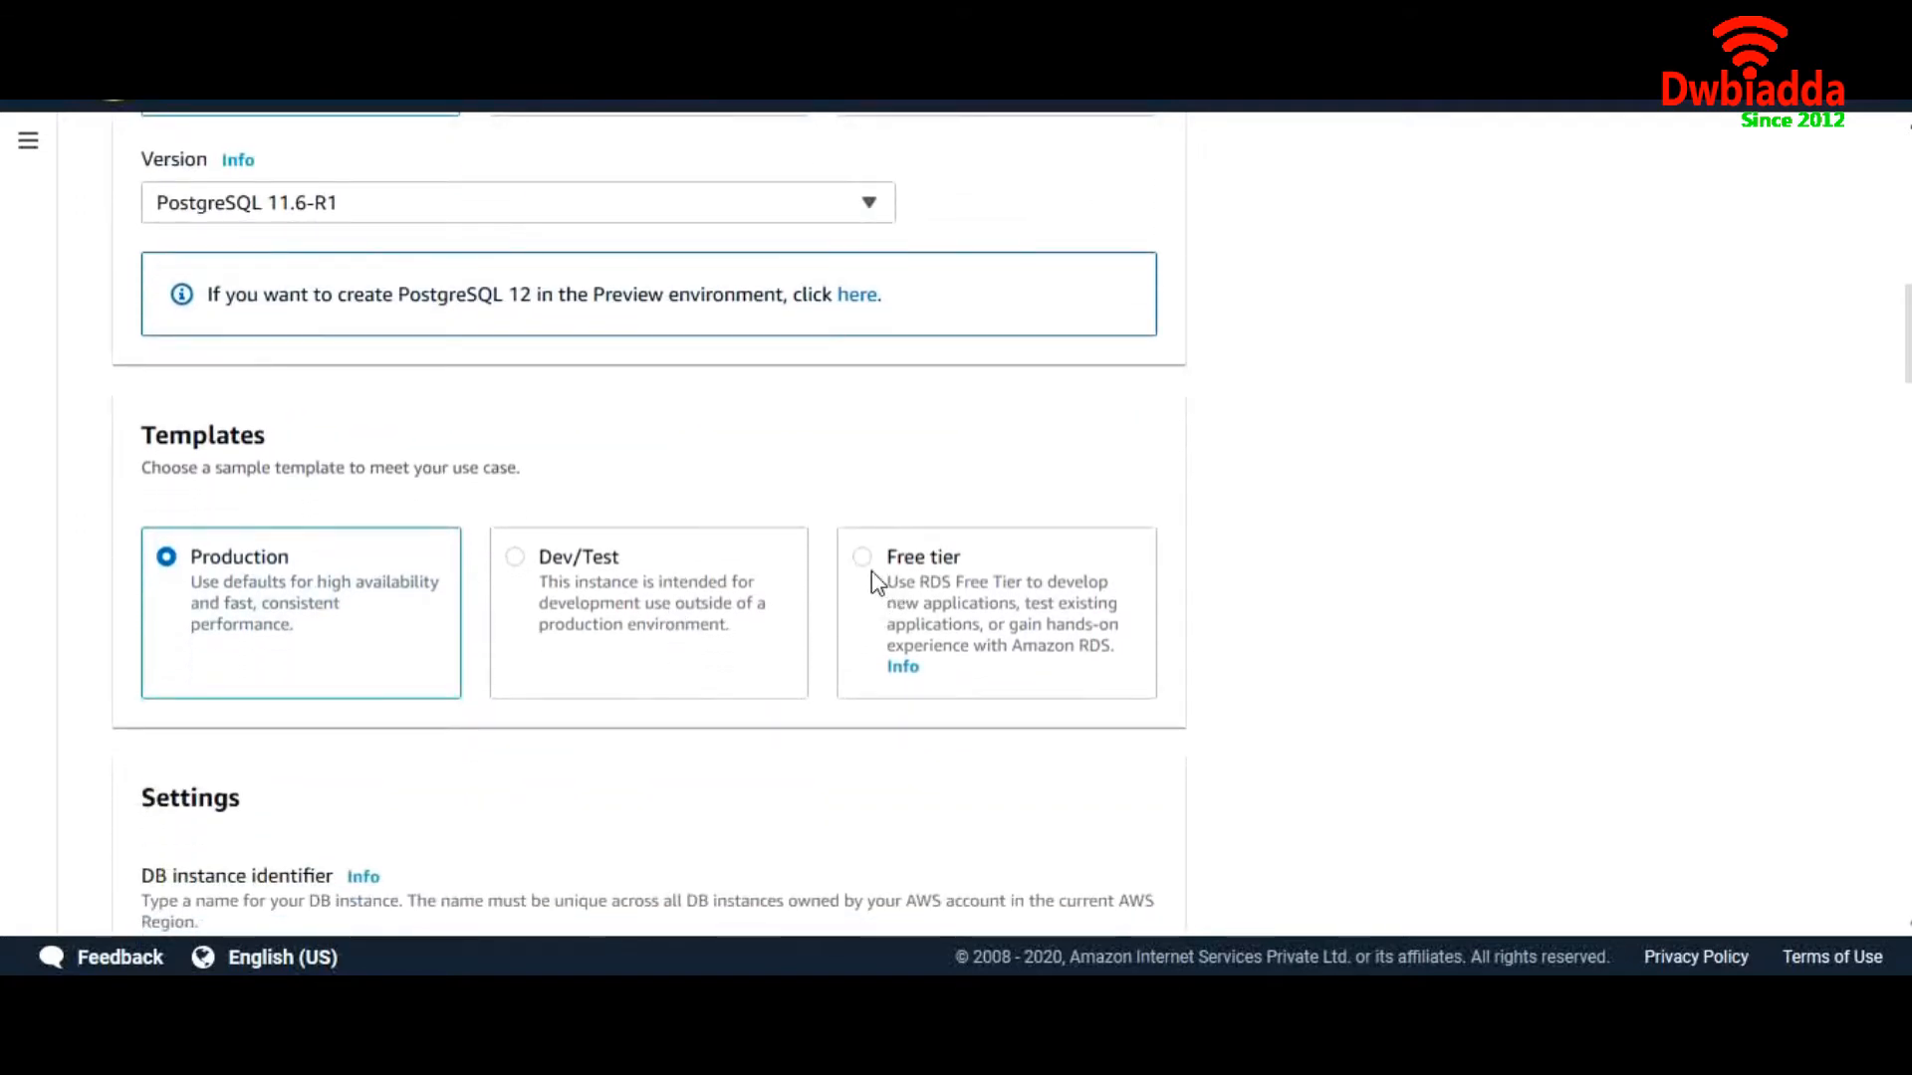
{"action": "left_click", "coordinate": [526, 558]}
Rename the DB instance identifier from database-1 to Mypsg
{"action": "scroll", "coordinate": [581, 632], "scroll_direction": "down", "scroll_amount": 3}
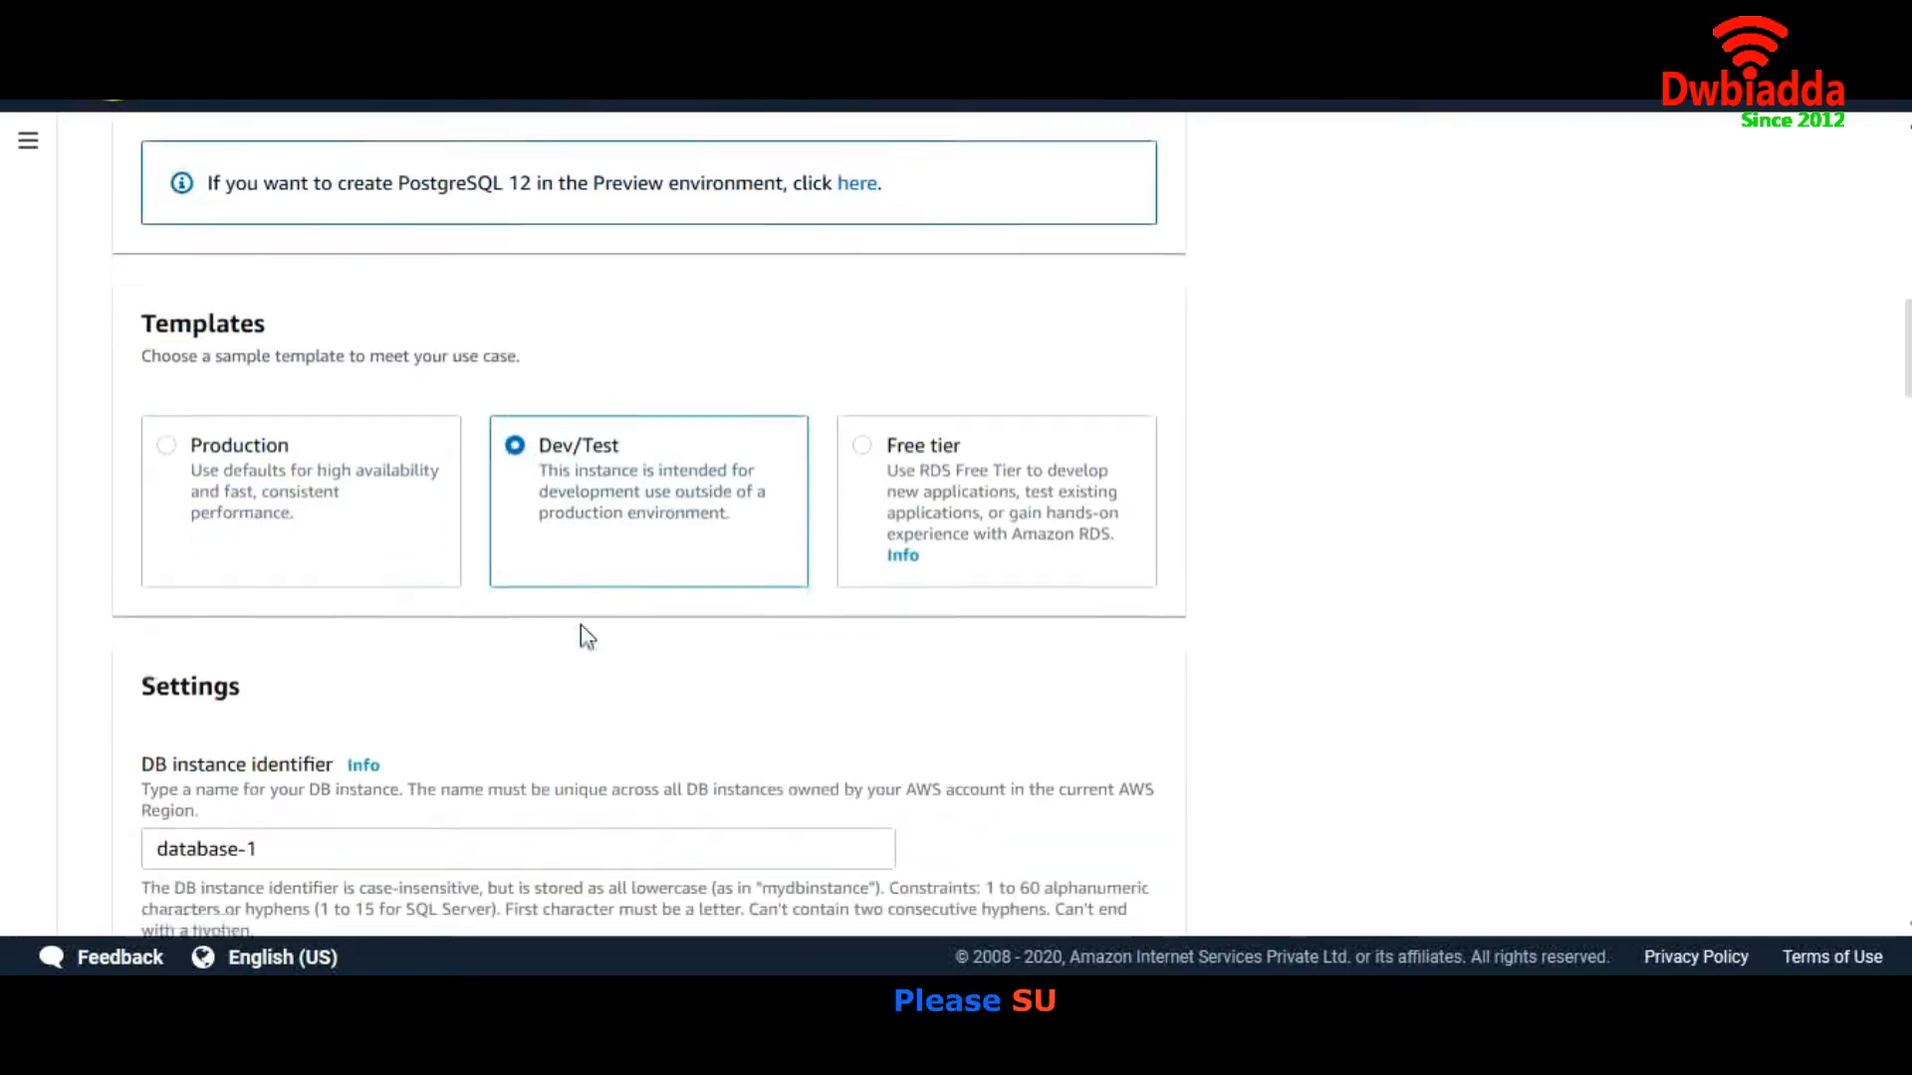
{"action": "triple_click", "coordinate": [578, 611]}
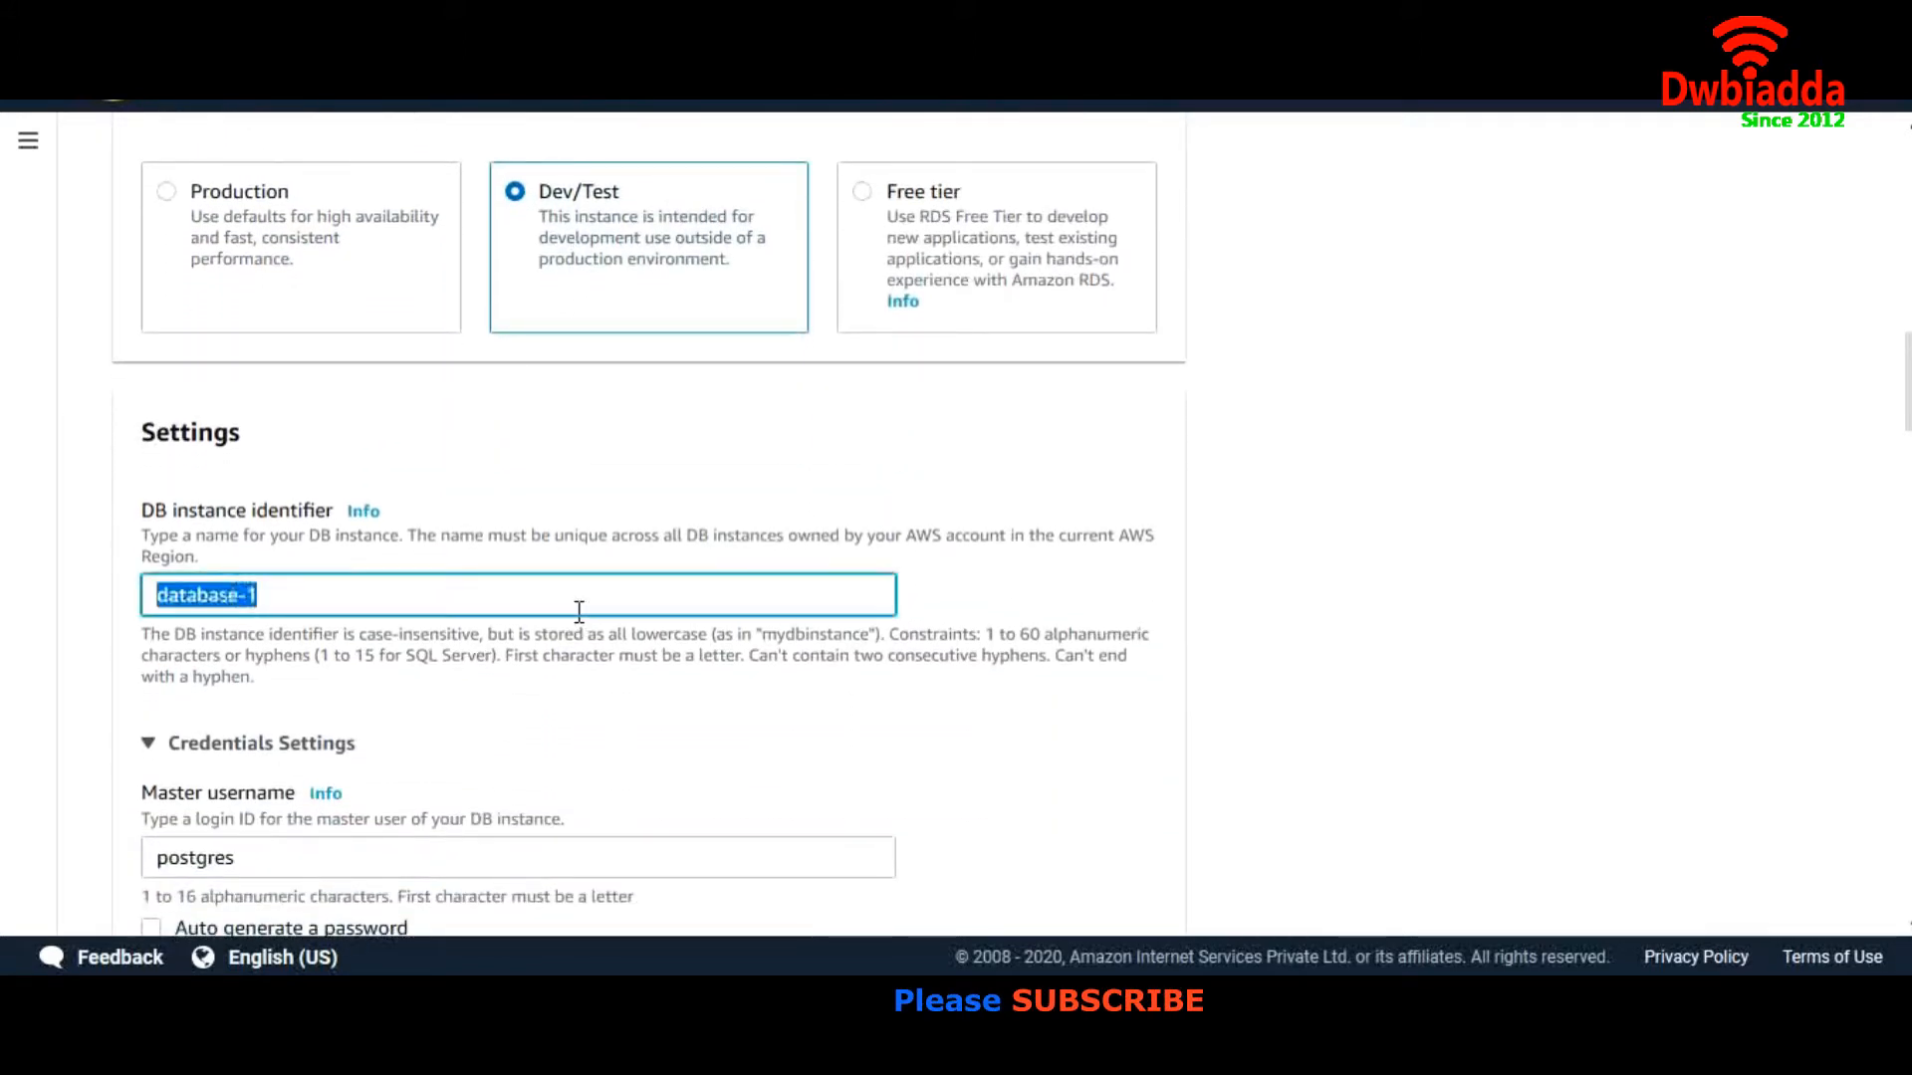
{"action": "type", "text": "My"}
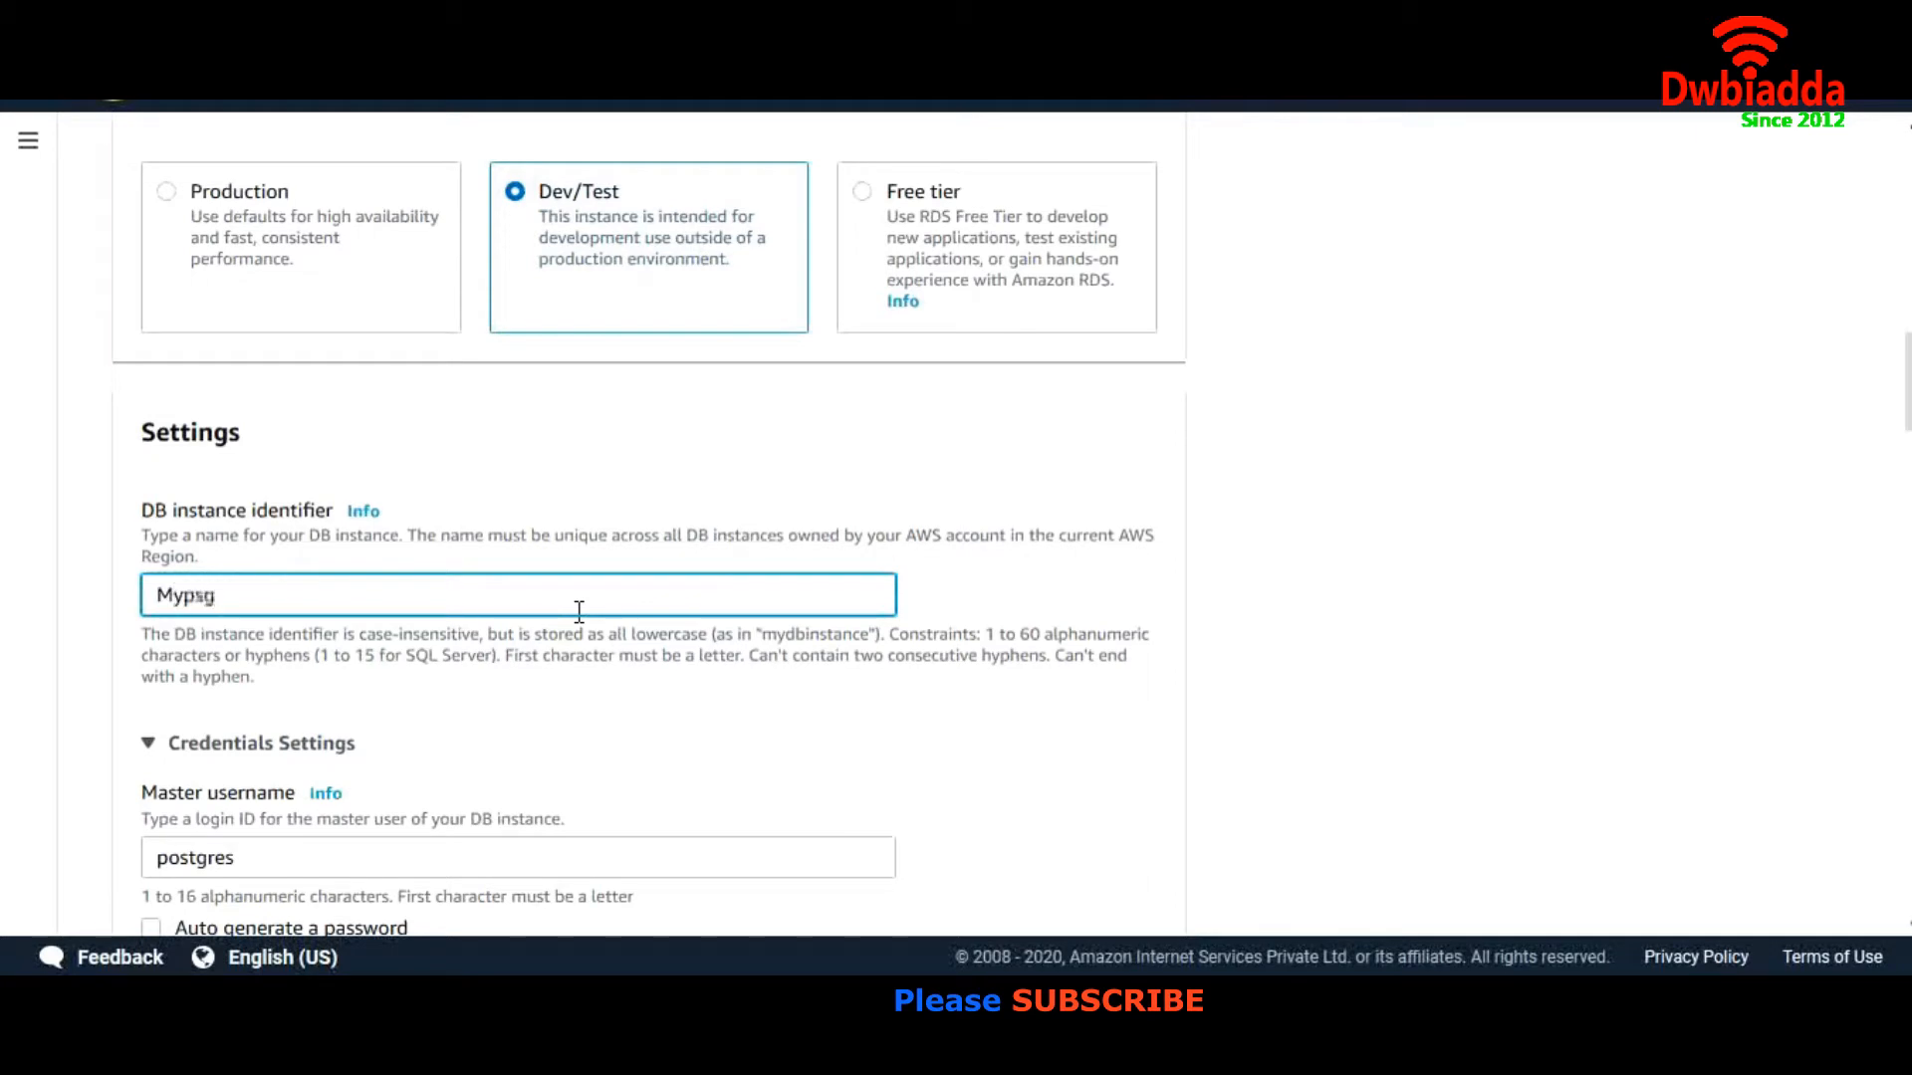
{"action": "type", "text": "psg"}
Set the master username to admin and enter and confirm the master password
{"action": "scroll", "coordinate": [578, 611], "scroll_direction": "down", "scroll_amount": 5}
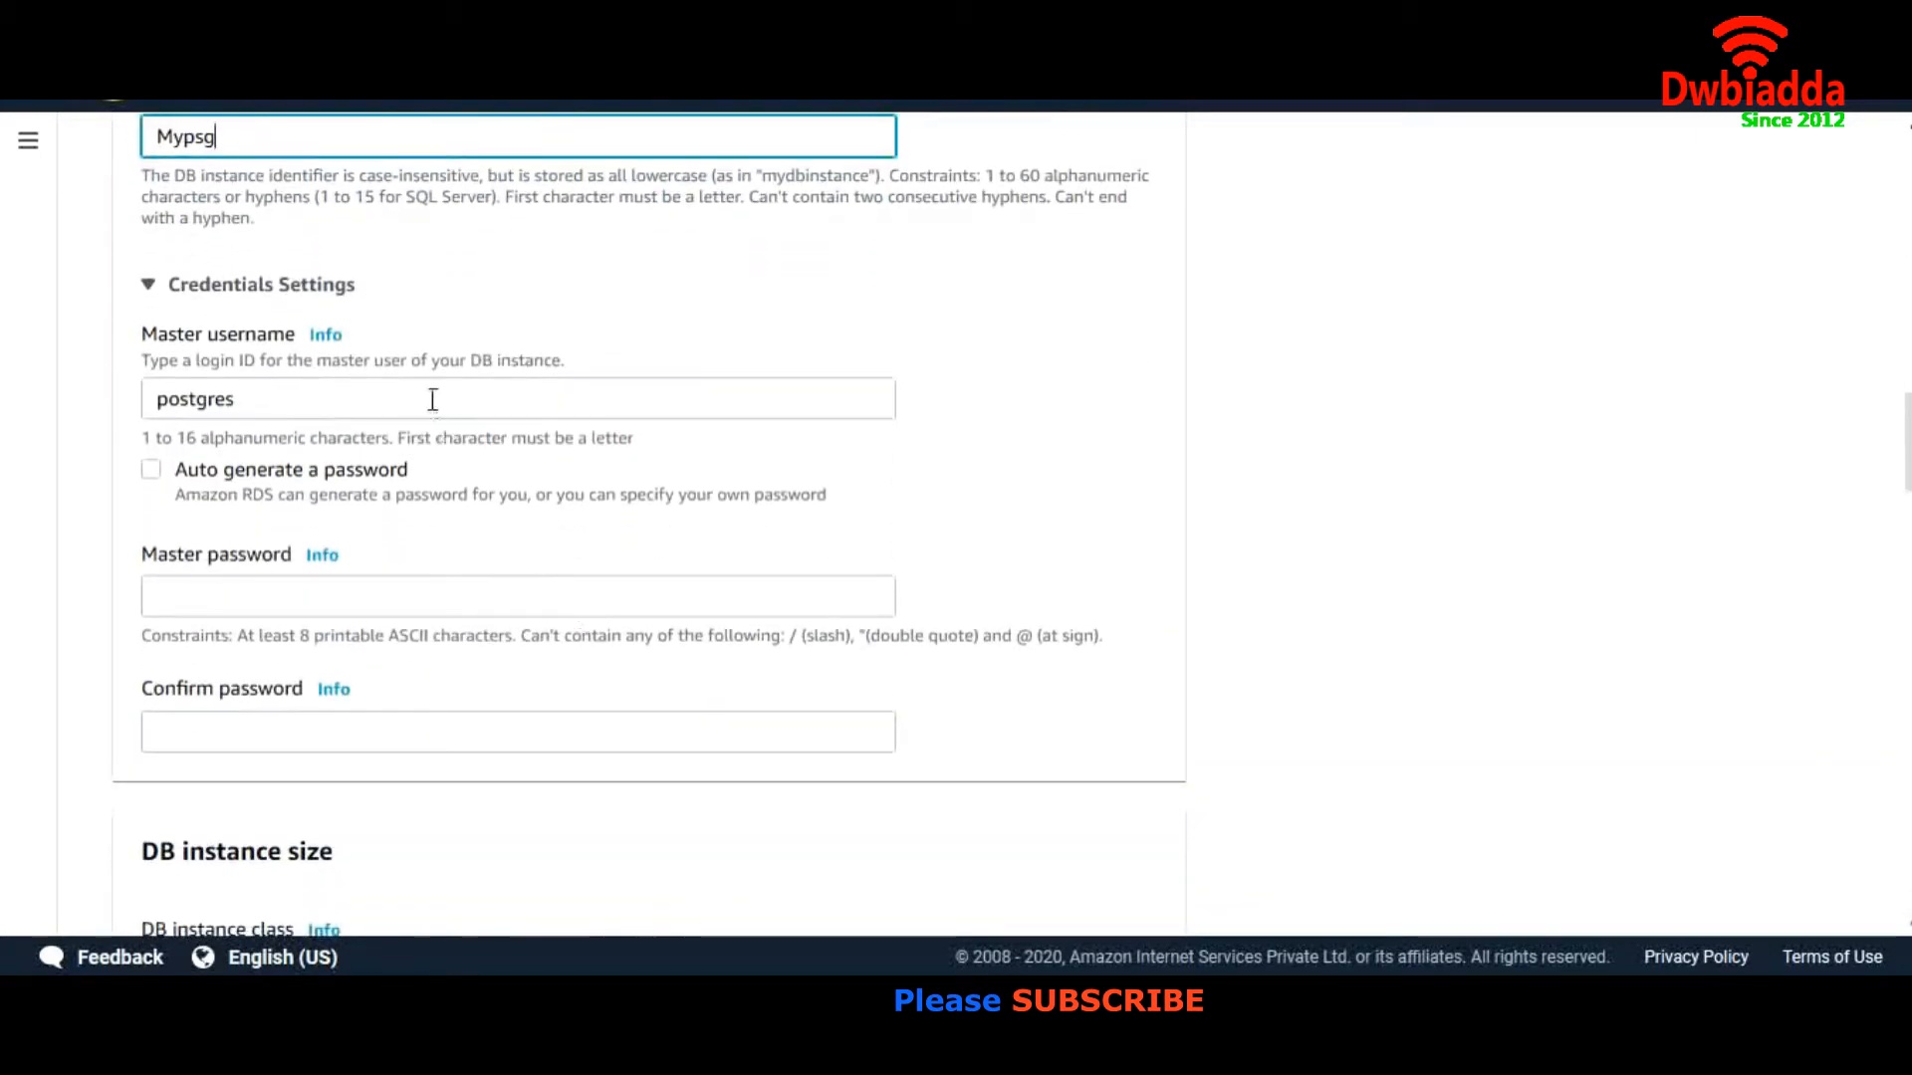
{"action": "triple_click", "coordinate": [433, 399]}
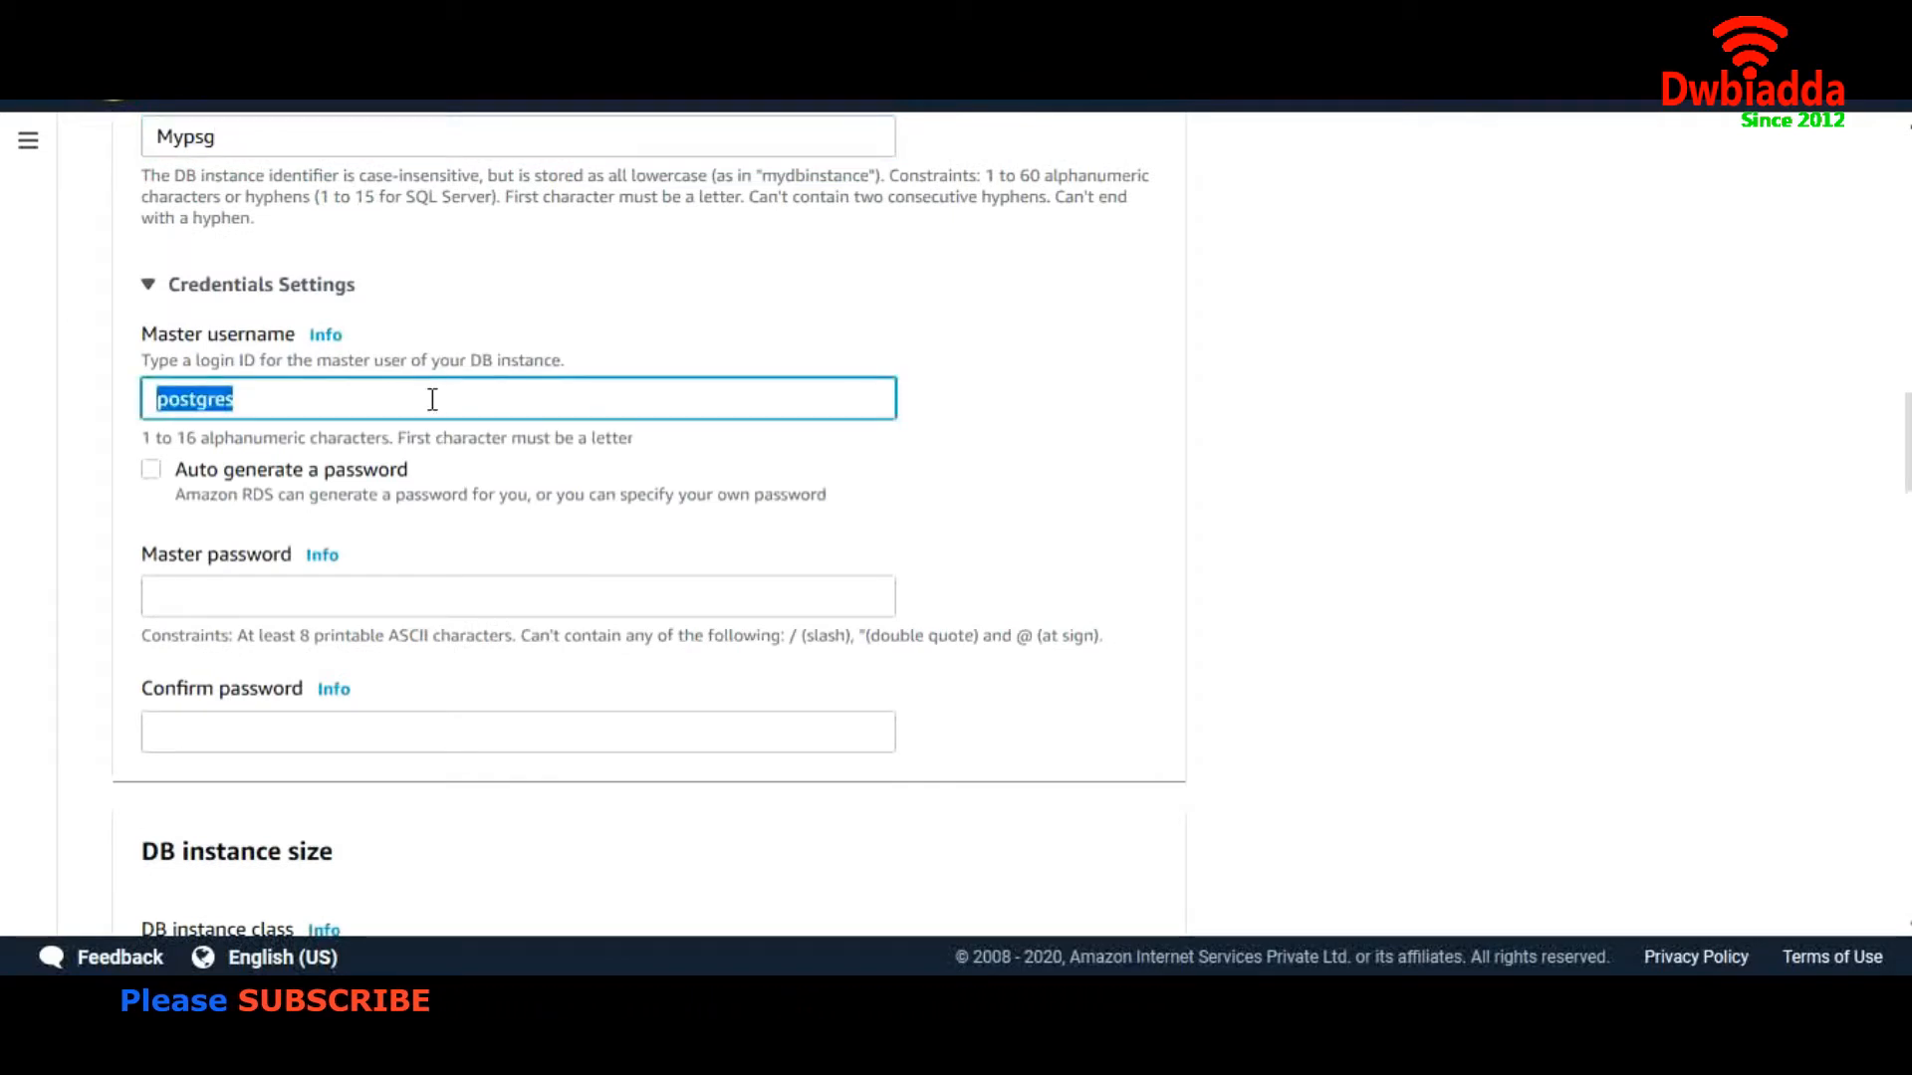
{"action": "type", "text": "Ad"}
{"action": "key", "text": "BackSpace"}
{"action": "key", "text": "BackSpace"}
{"action": "type", "text": "admin"}
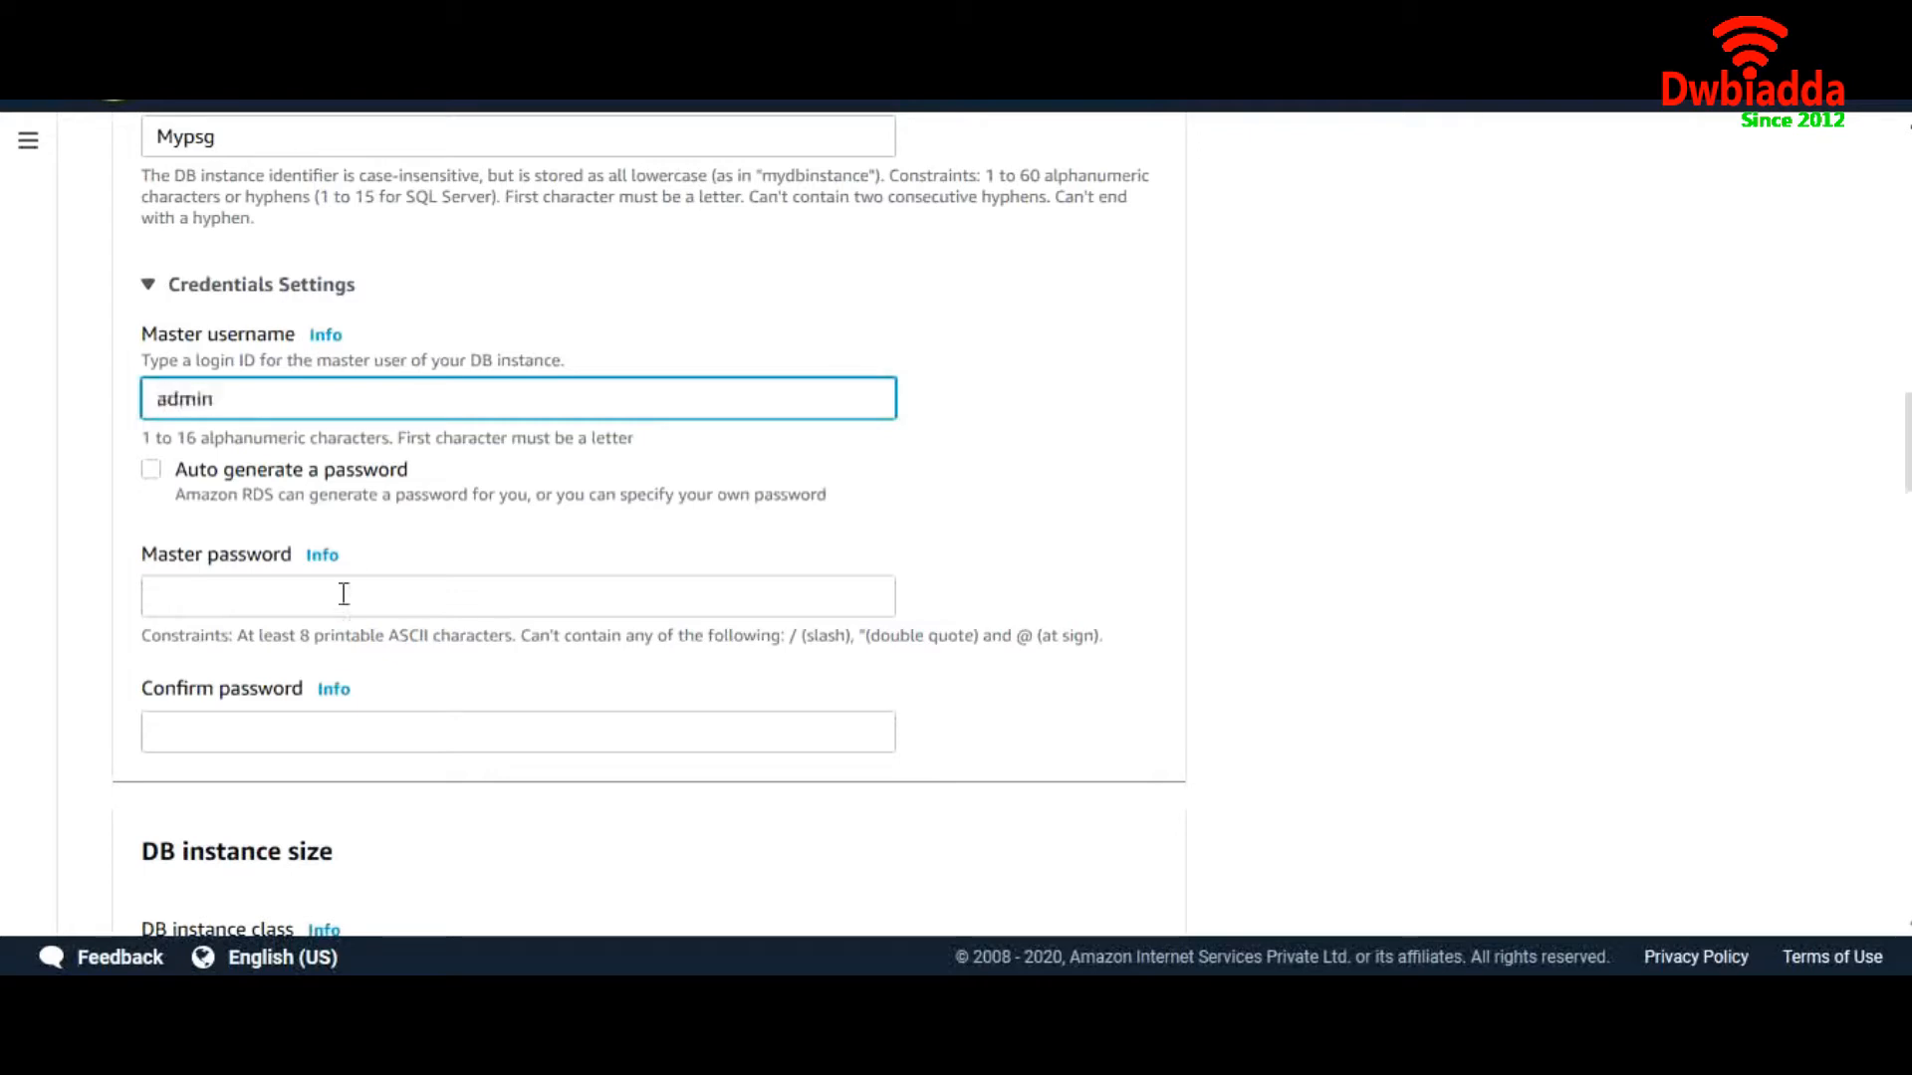
{"action": "left_click", "coordinate": [344, 595]}
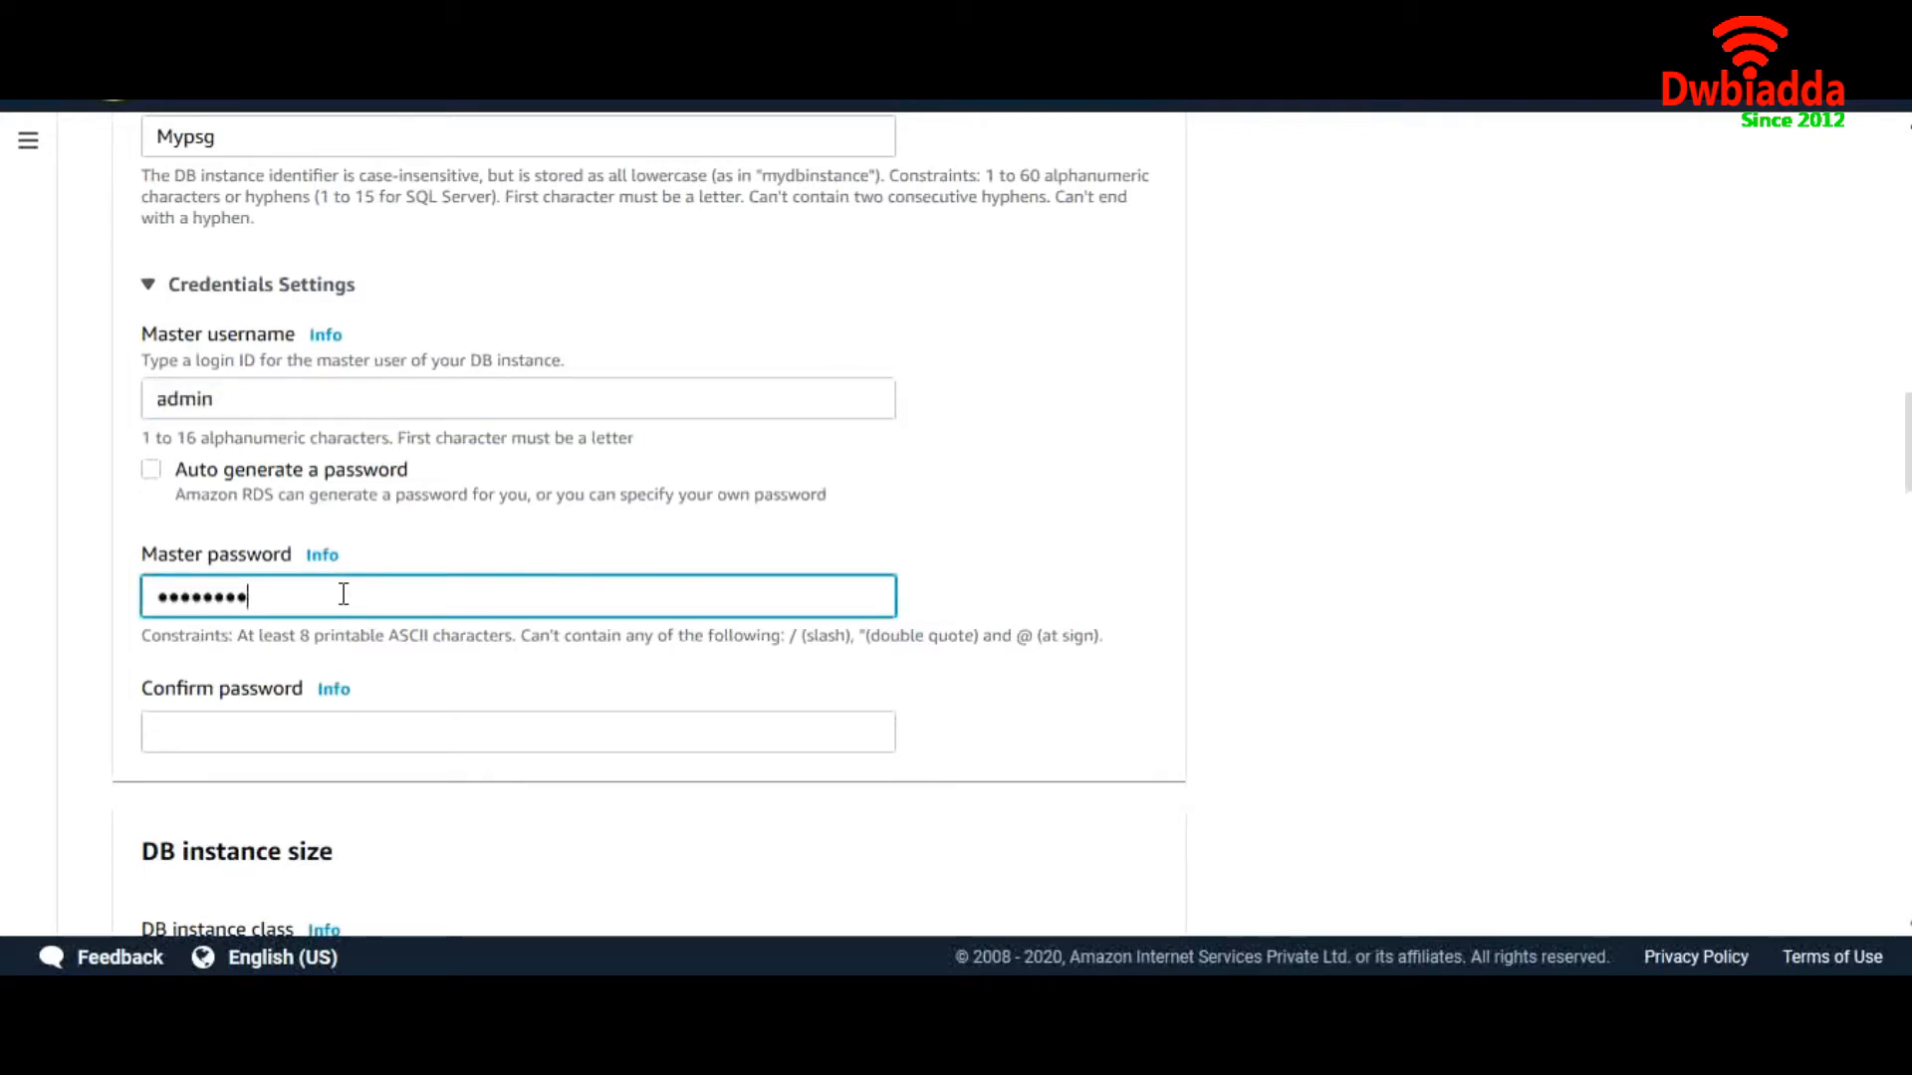
{"action": "key", "text": "Tab"}
{"action": "type", "text": "a"}
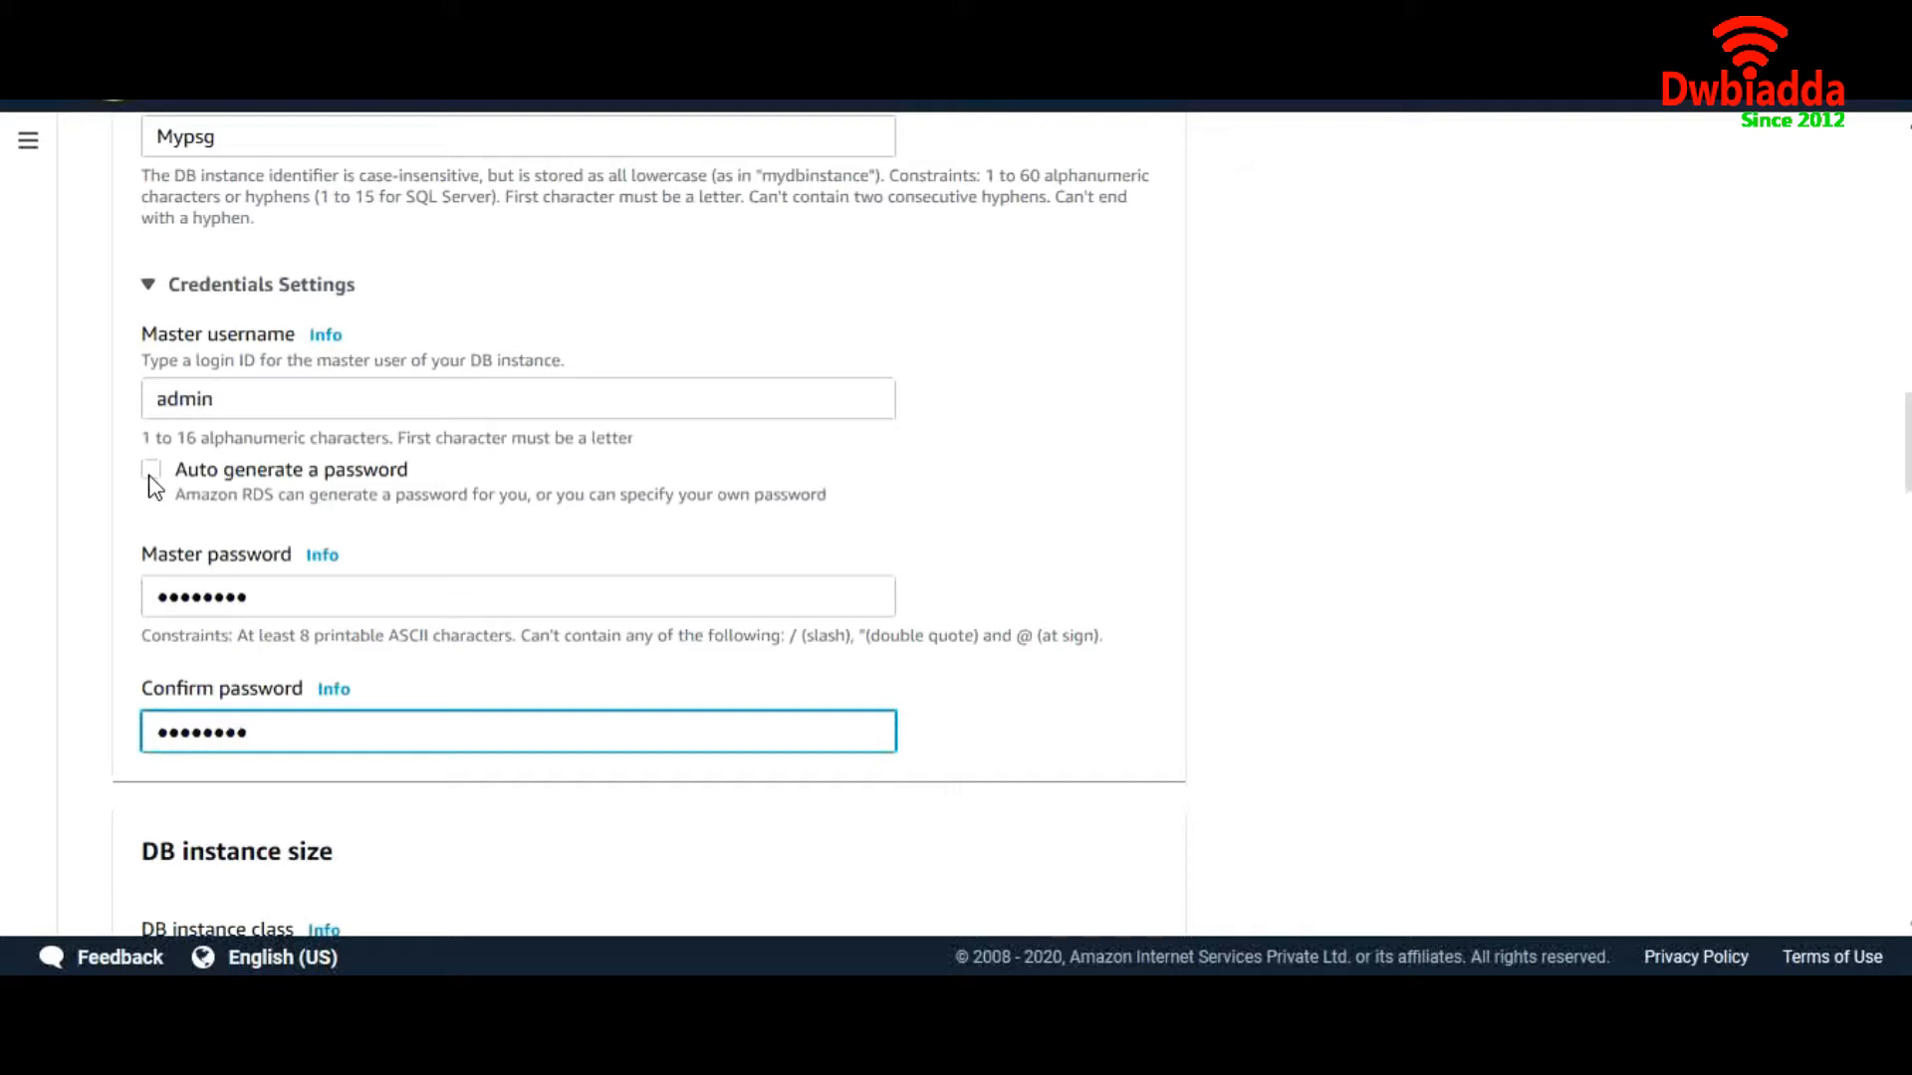
{"action": "scroll", "coordinate": [450, 544], "scroll_direction": "down", "scroll_amount": 2}
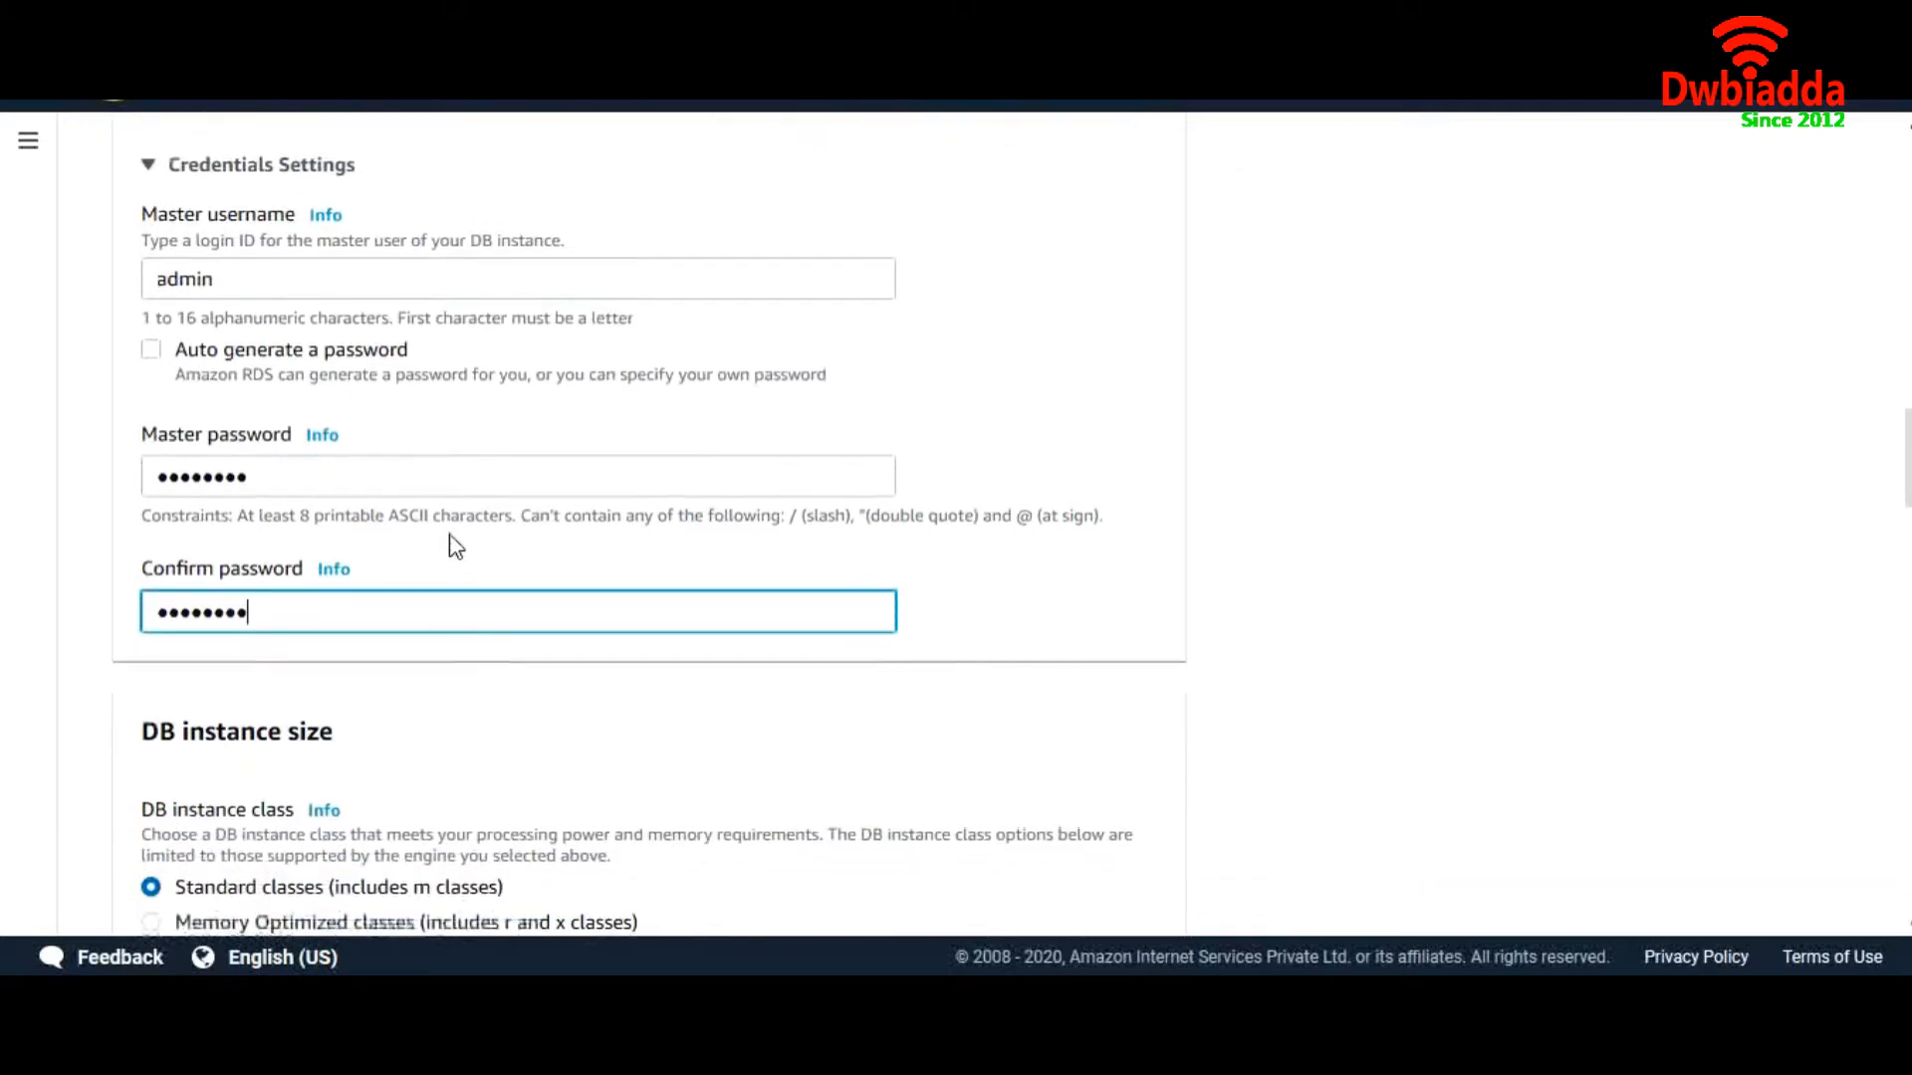
{"action": "scroll", "coordinate": [482, 637], "scroll_direction": "down", "scroll_amount": 4}
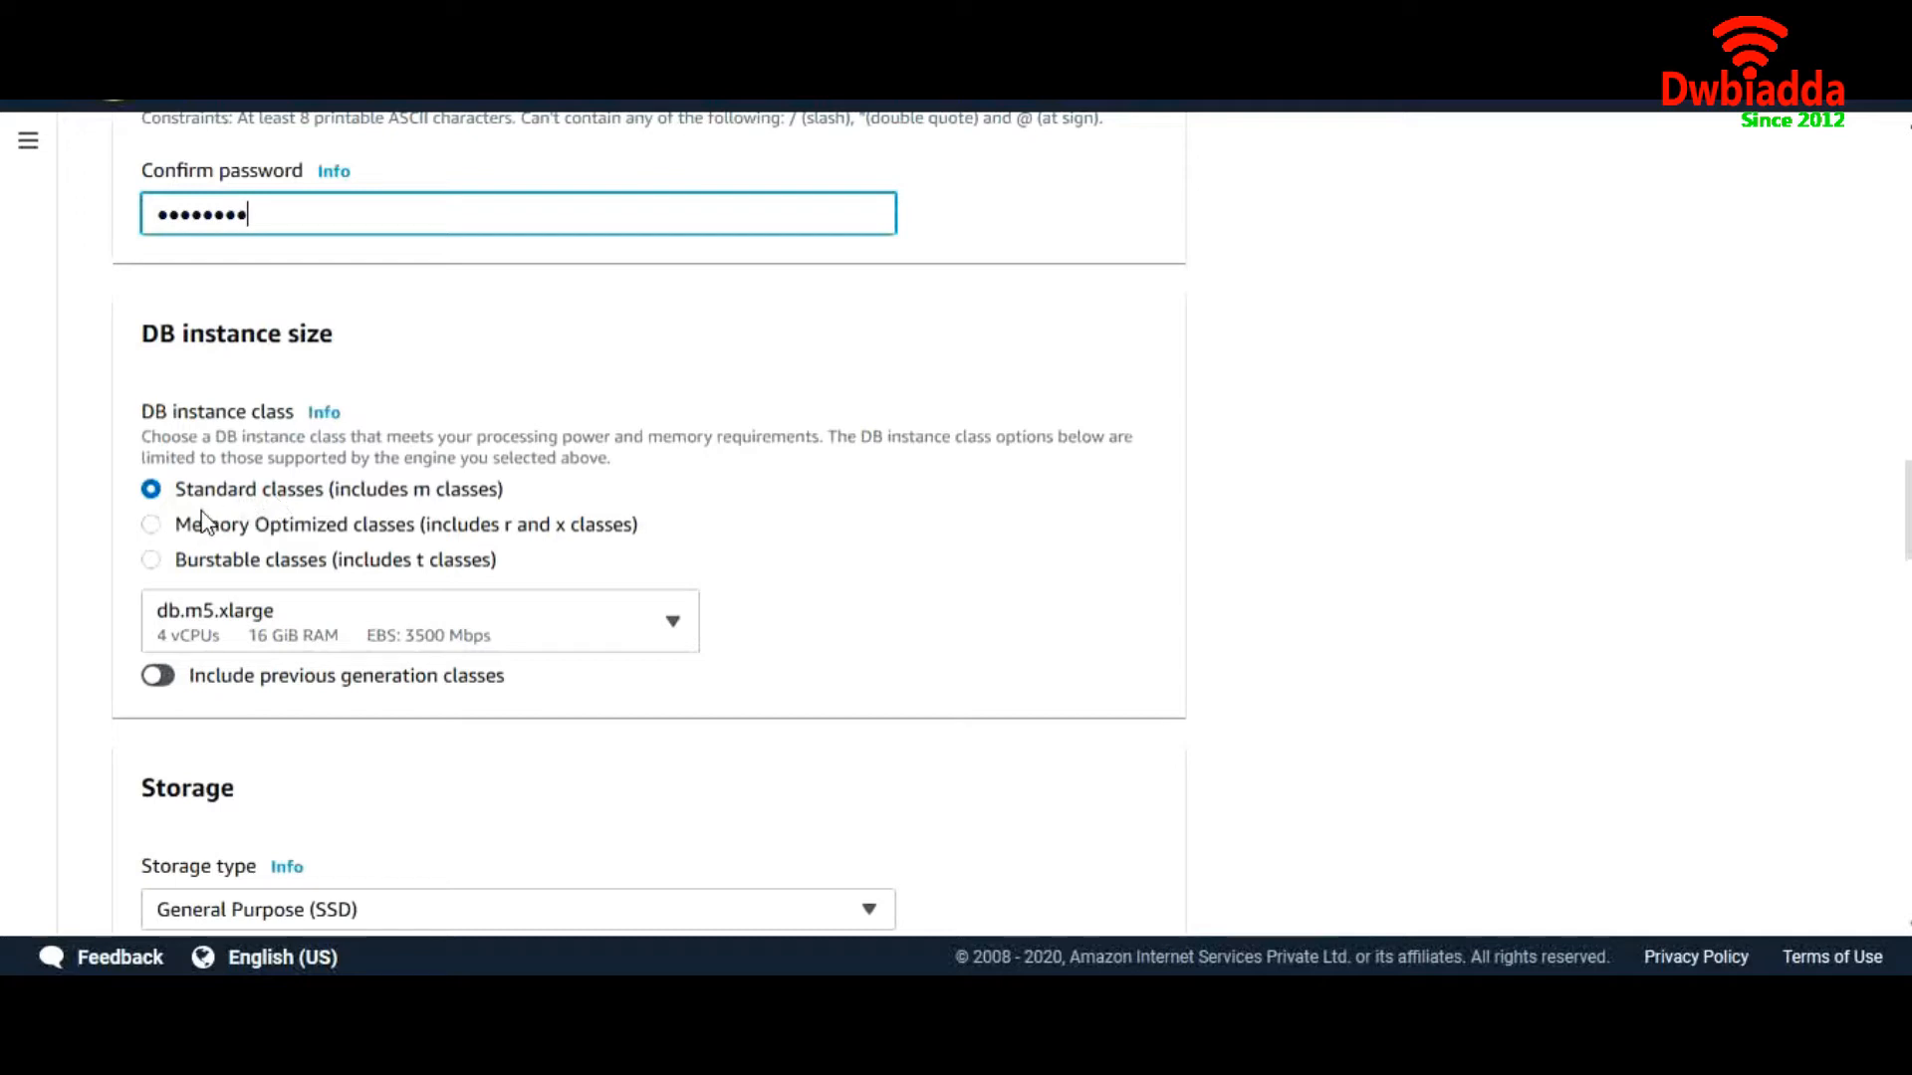
Choose db.m4.large from the Standard instance classes
{"action": "left_click", "coordinate": [153, 525]}
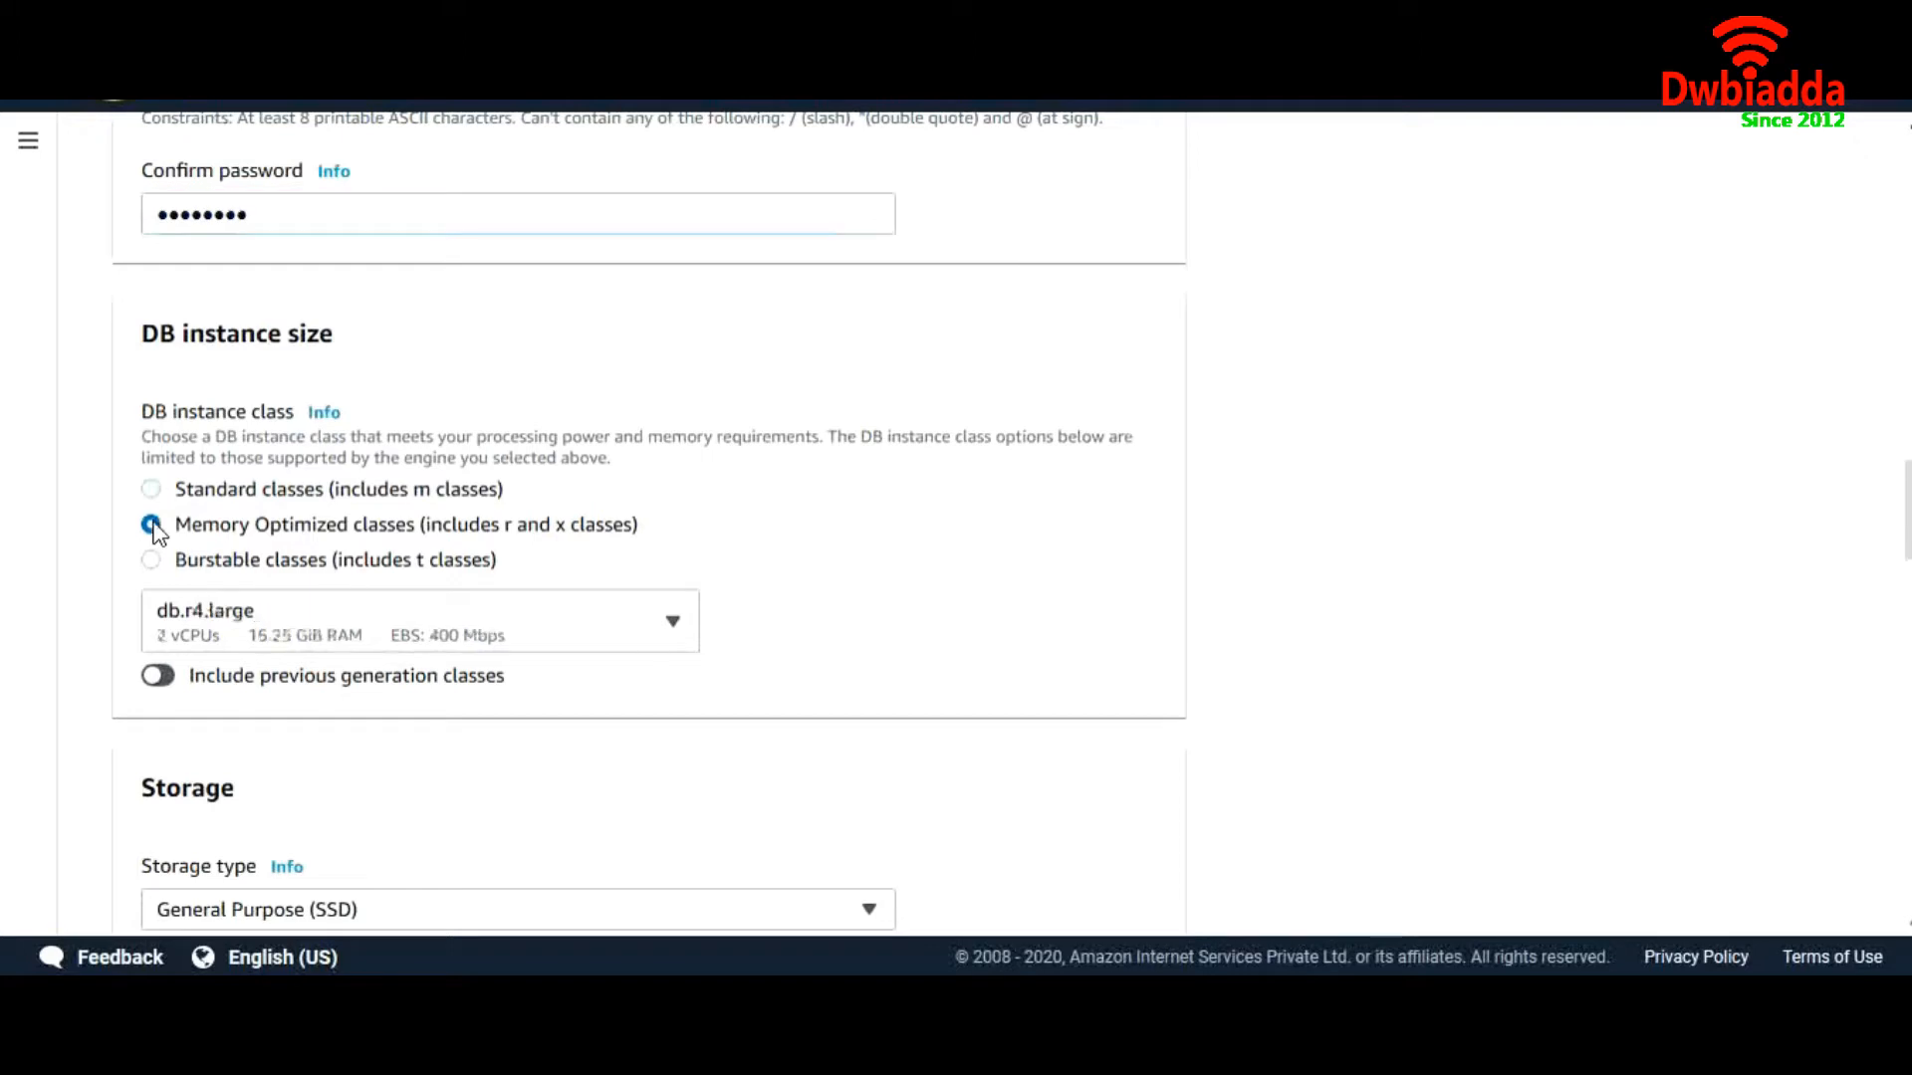
{"action": "left_click", "coordinate": [154, 490]}
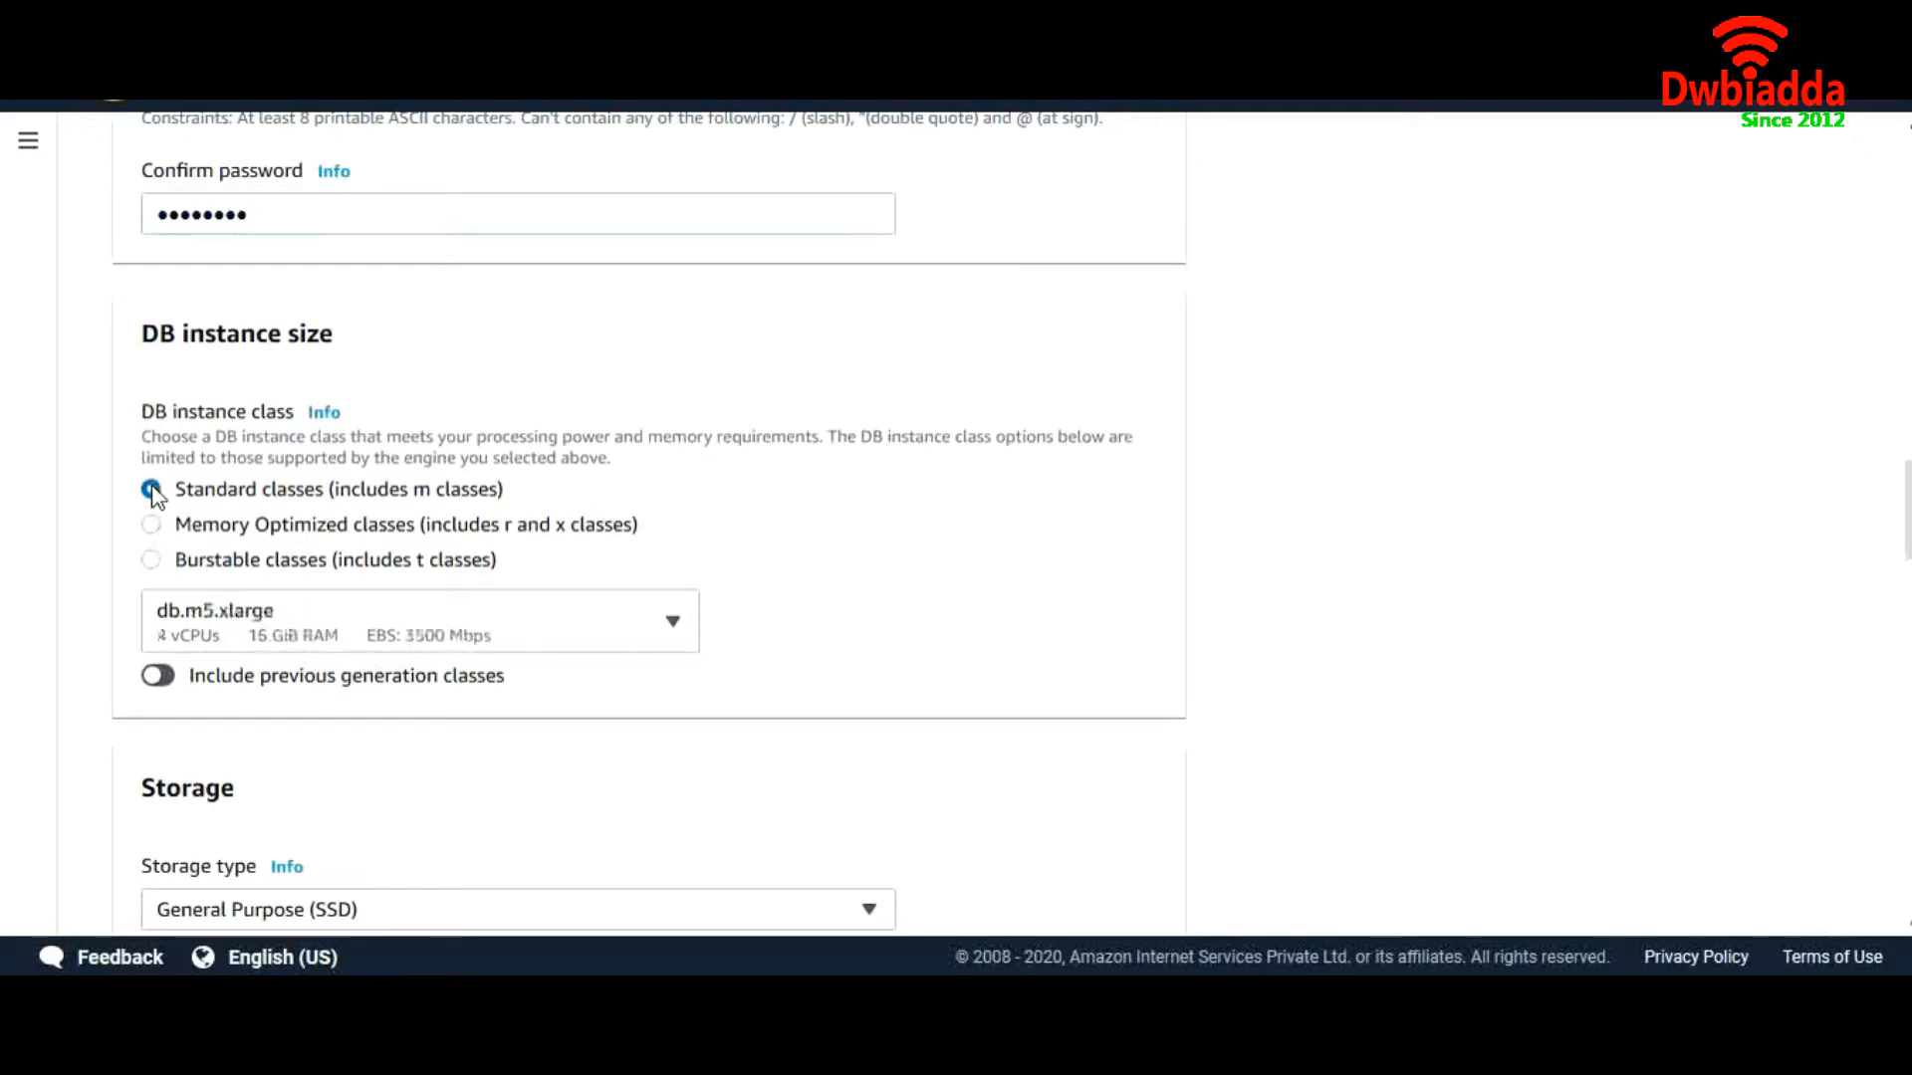
{"action": "left_click", "coordinate": [299, 631]}
{"action": "scroll", "coordinate": [363, 488], "scroll_direction": "down", "scroll_amount": 1}
{"action": "scroll", "coordinate": [363, 488], "scroll_direction": "up", "scroll_amount": 5}
{"action": "scroll", "coordinate": [370, 485], "scroll_direction": "up", "scroll_amount": 1}
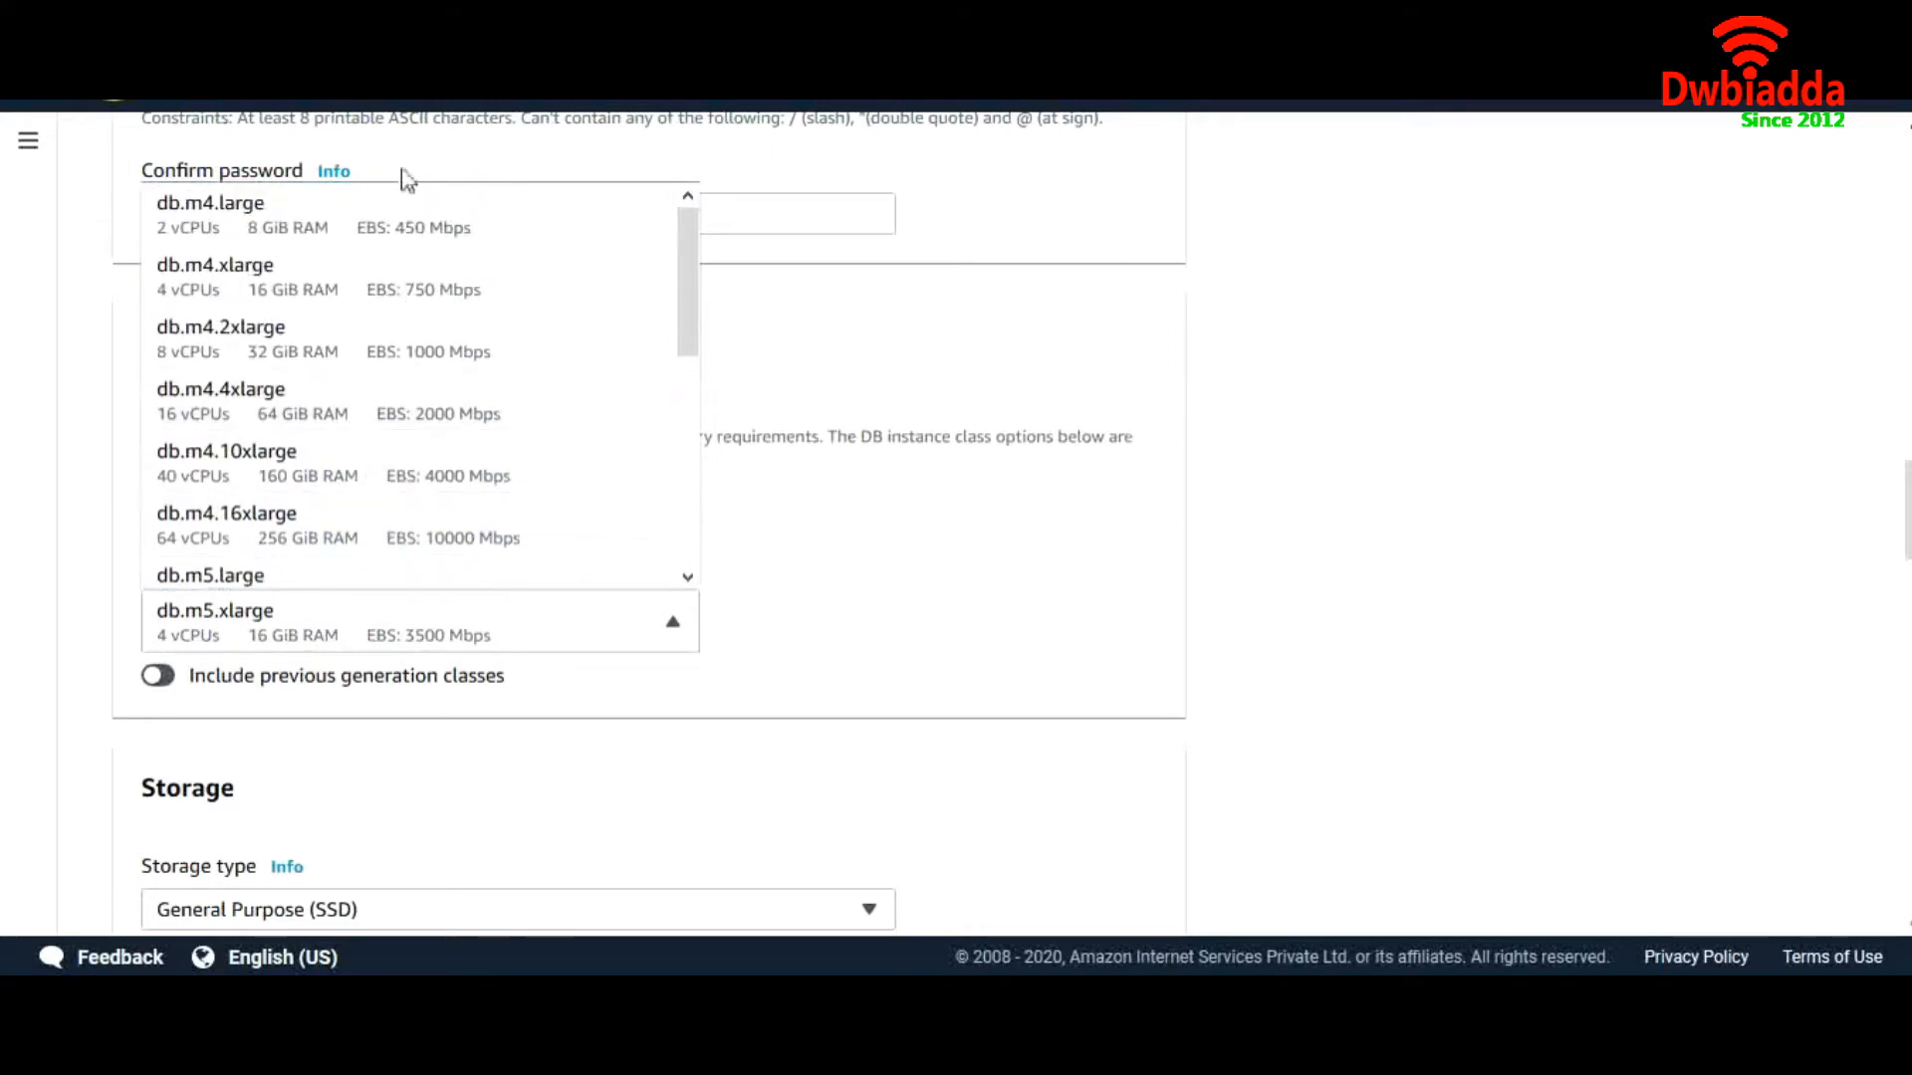
{"action": "left_click", "coordinate": [400, 214]}
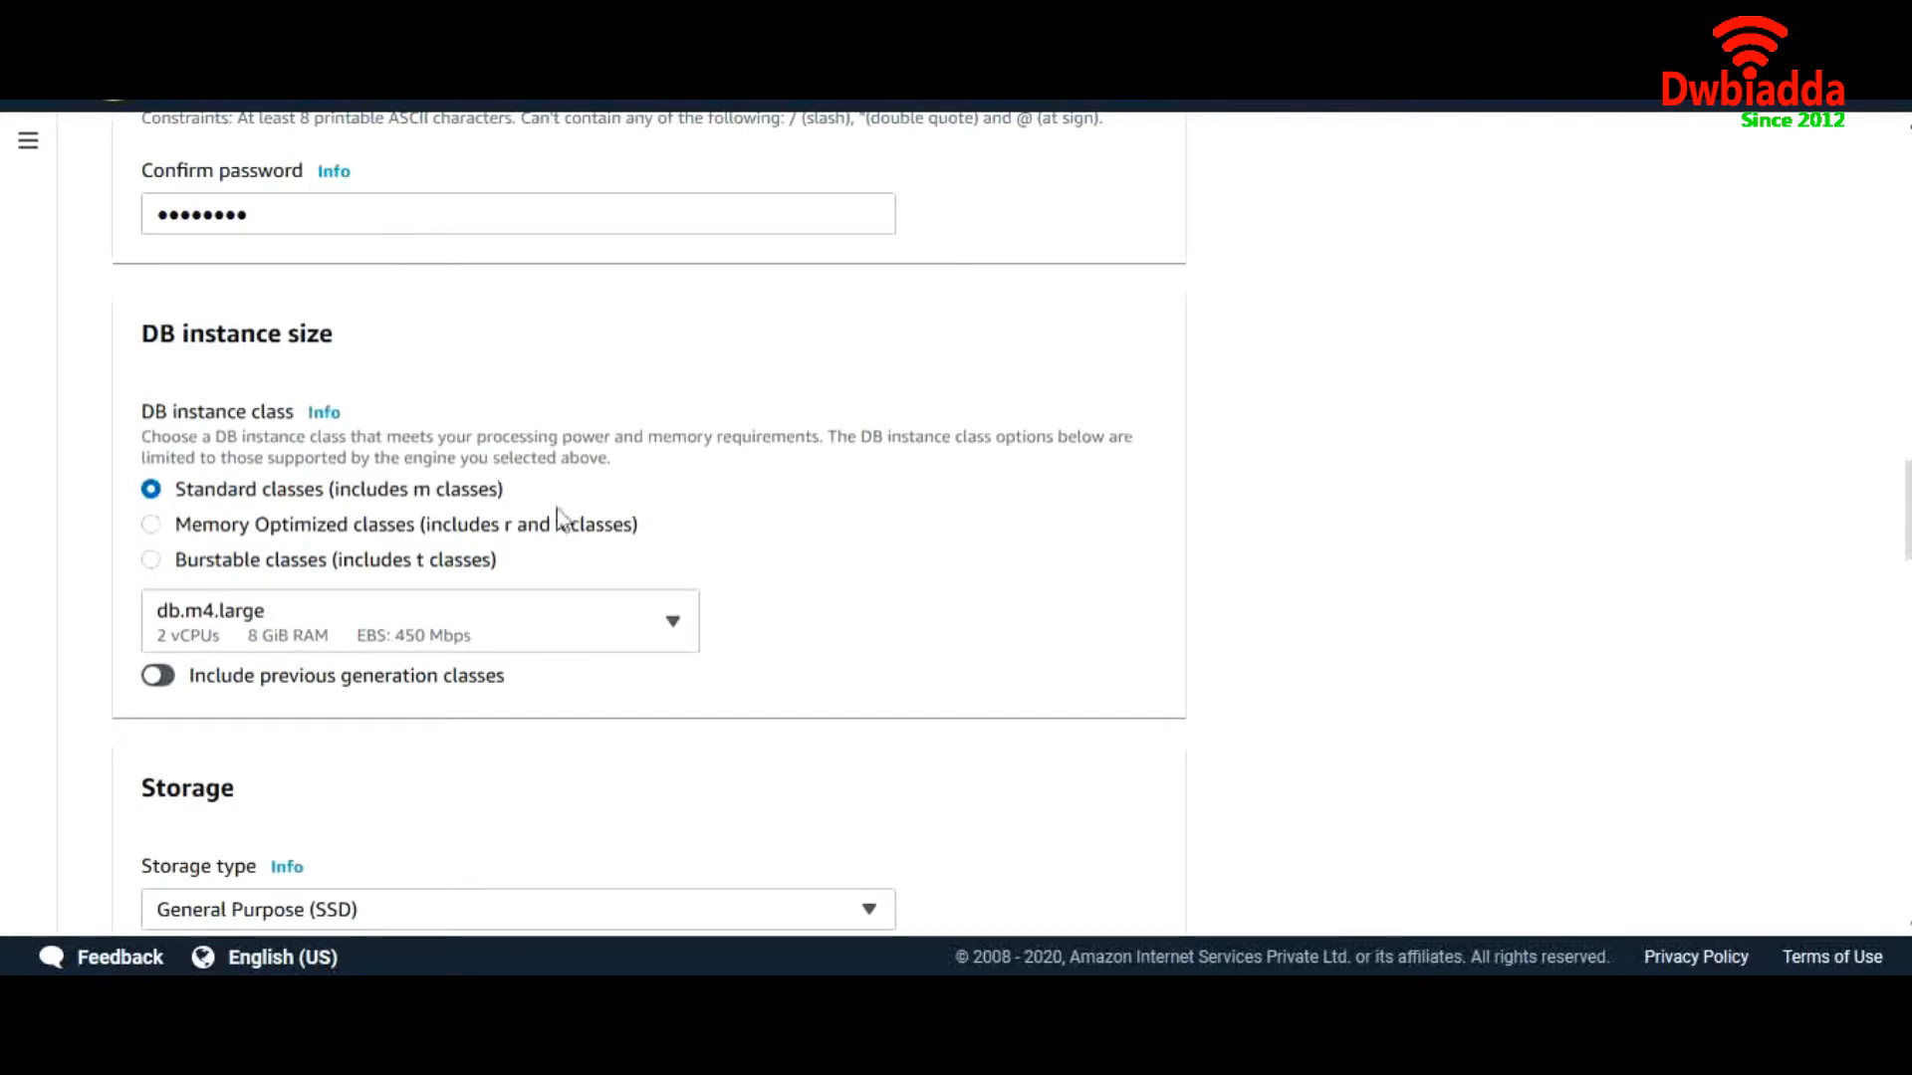
Keep General Purpose (SSD) storage and disable storage autoscaling
{"action": "scroll", "coordinate": [554, 511], "scroll_direction": "down", "scroll_amount": 3}
{"action": "scroll", "coordinate": [561, 516], "scroll_direction": "down", "scroll_amount": 1}
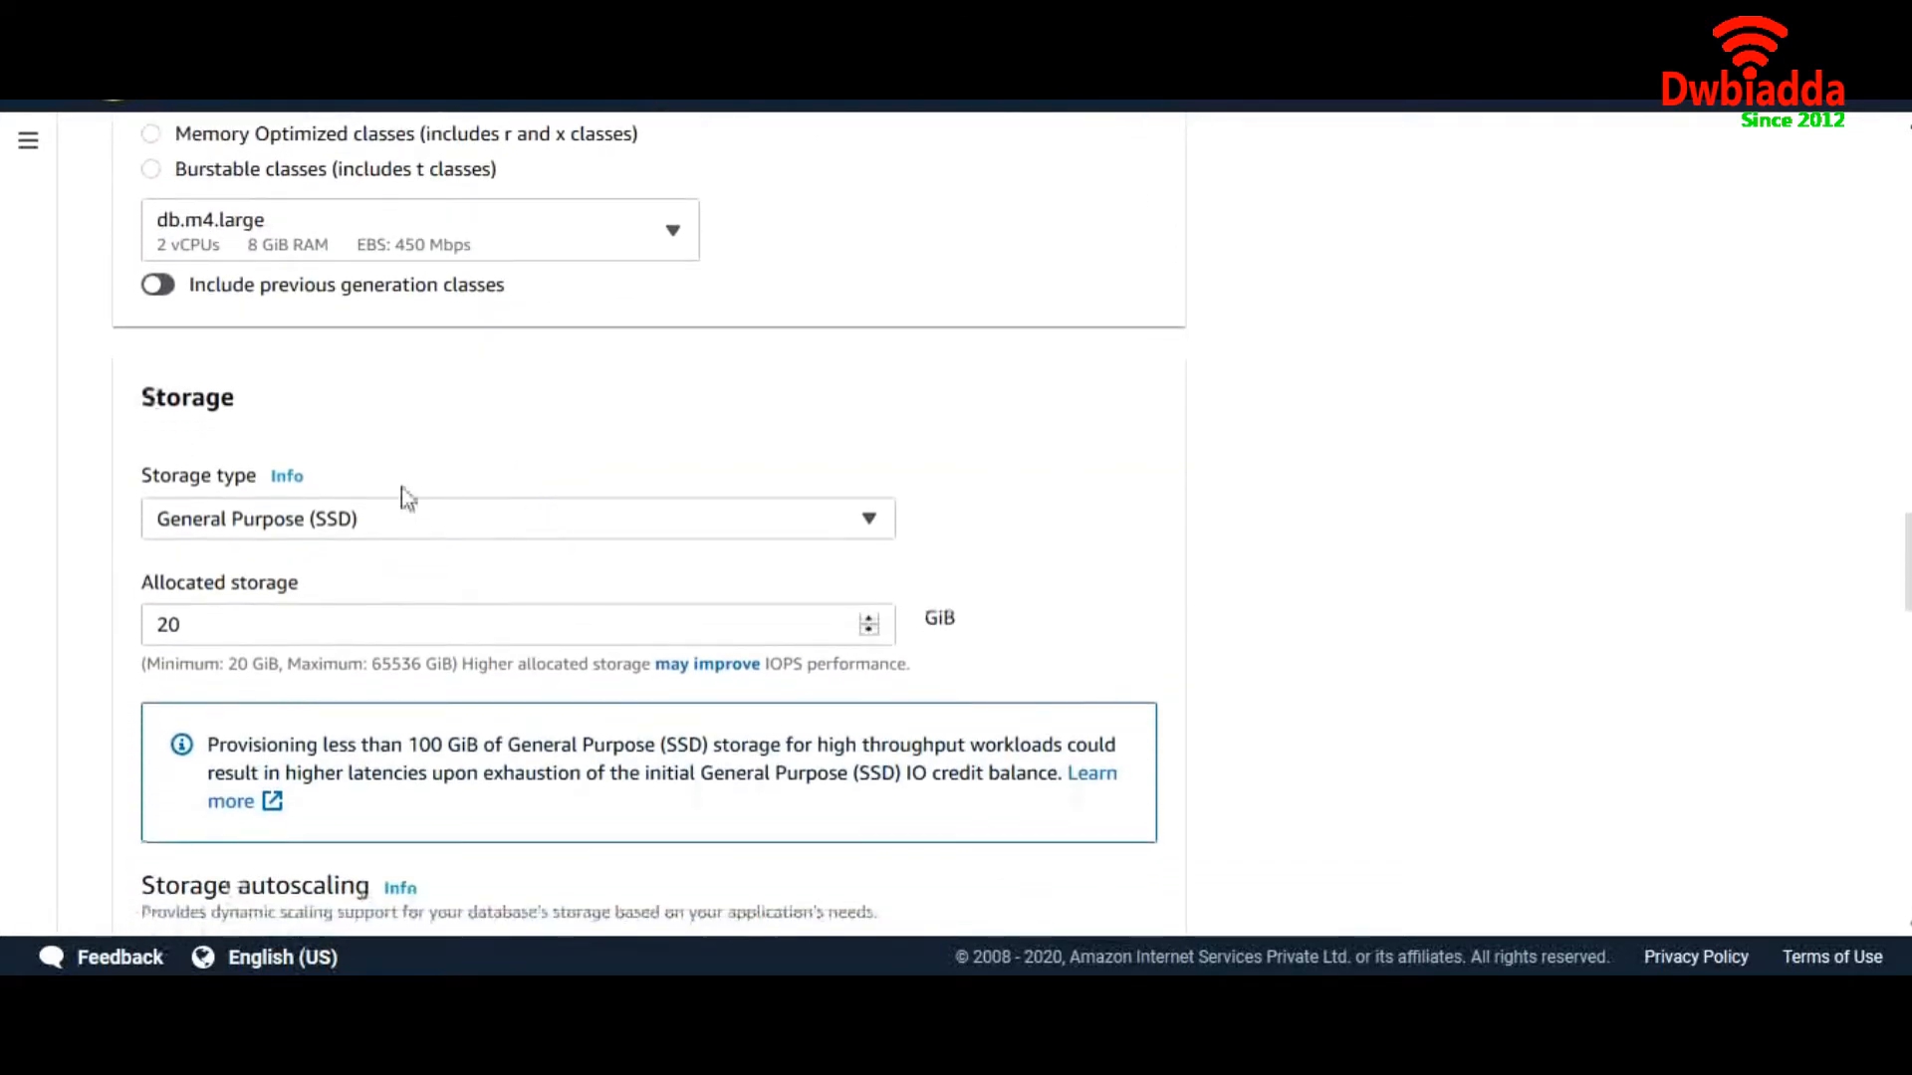
{"action": "left_click", "coordinate": [434, 531]}
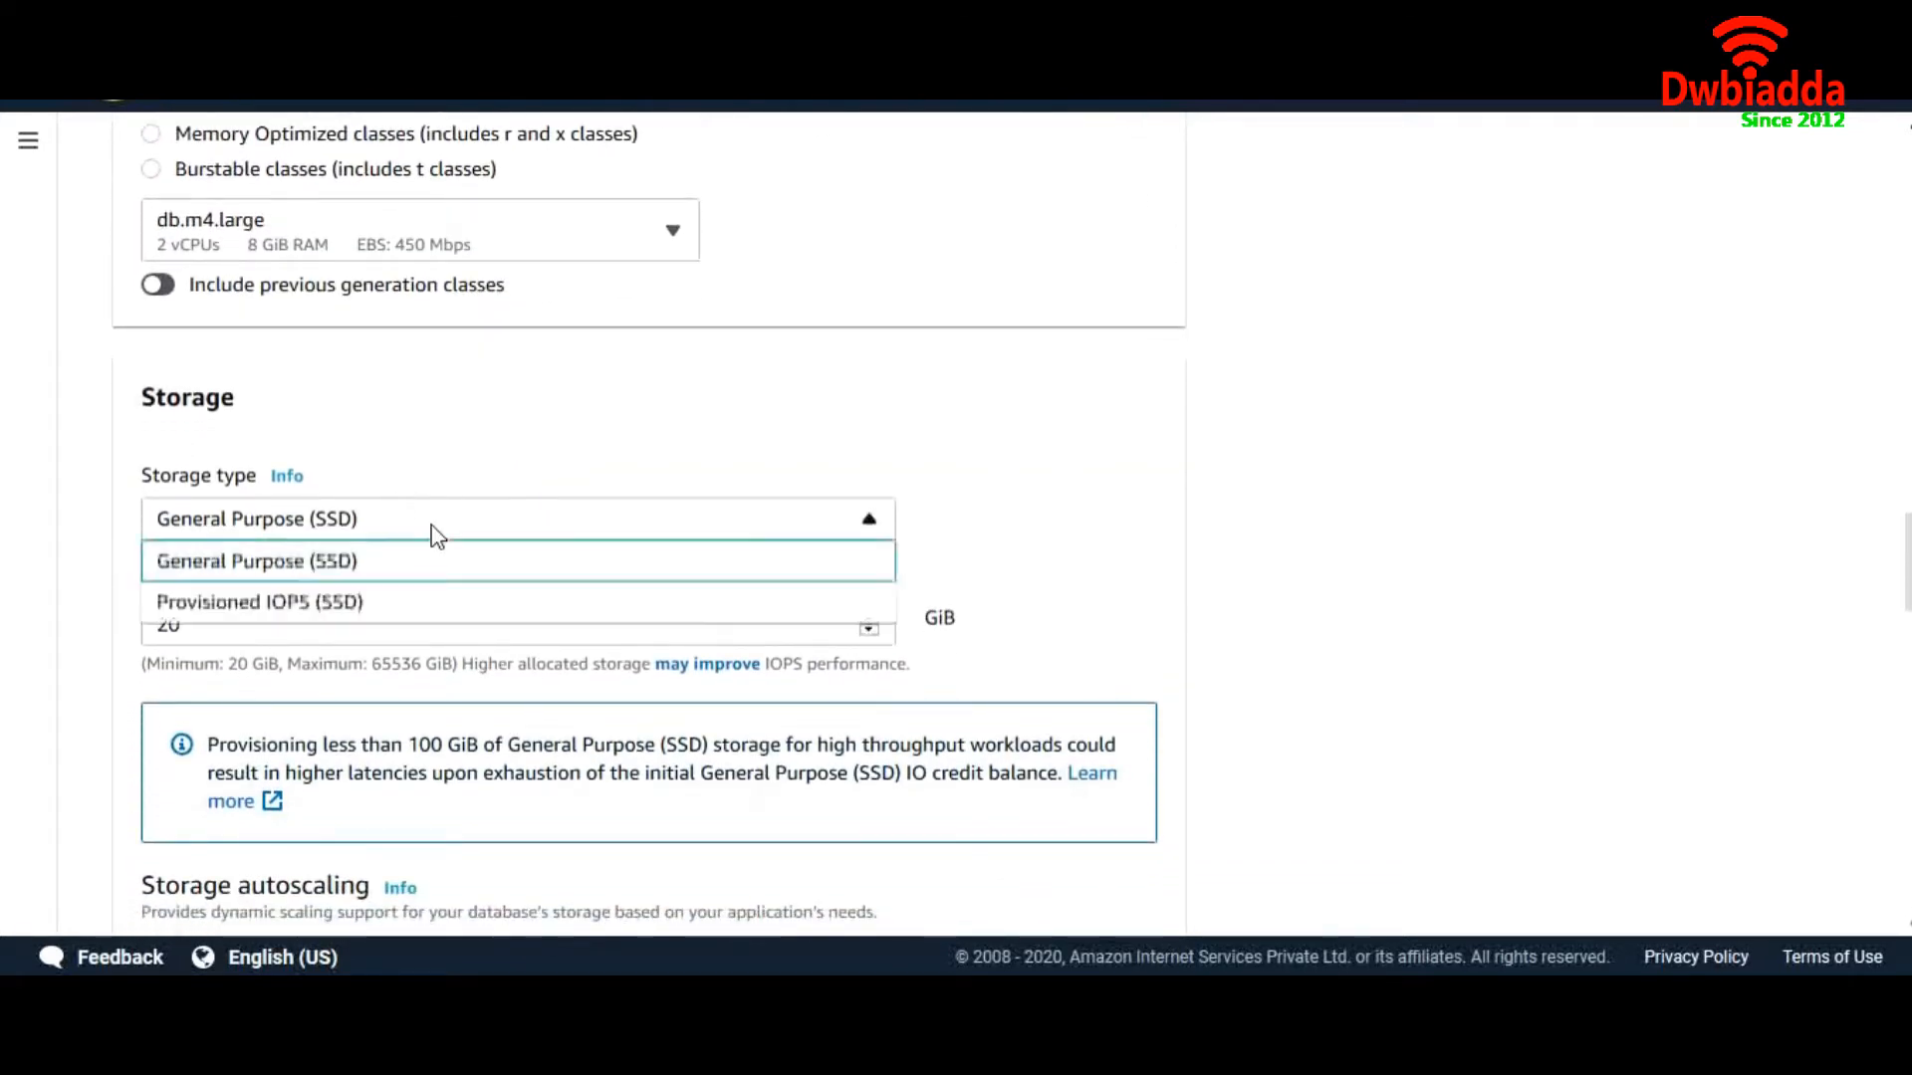
{"action": "left_click", "coordinate": [411, 573]}
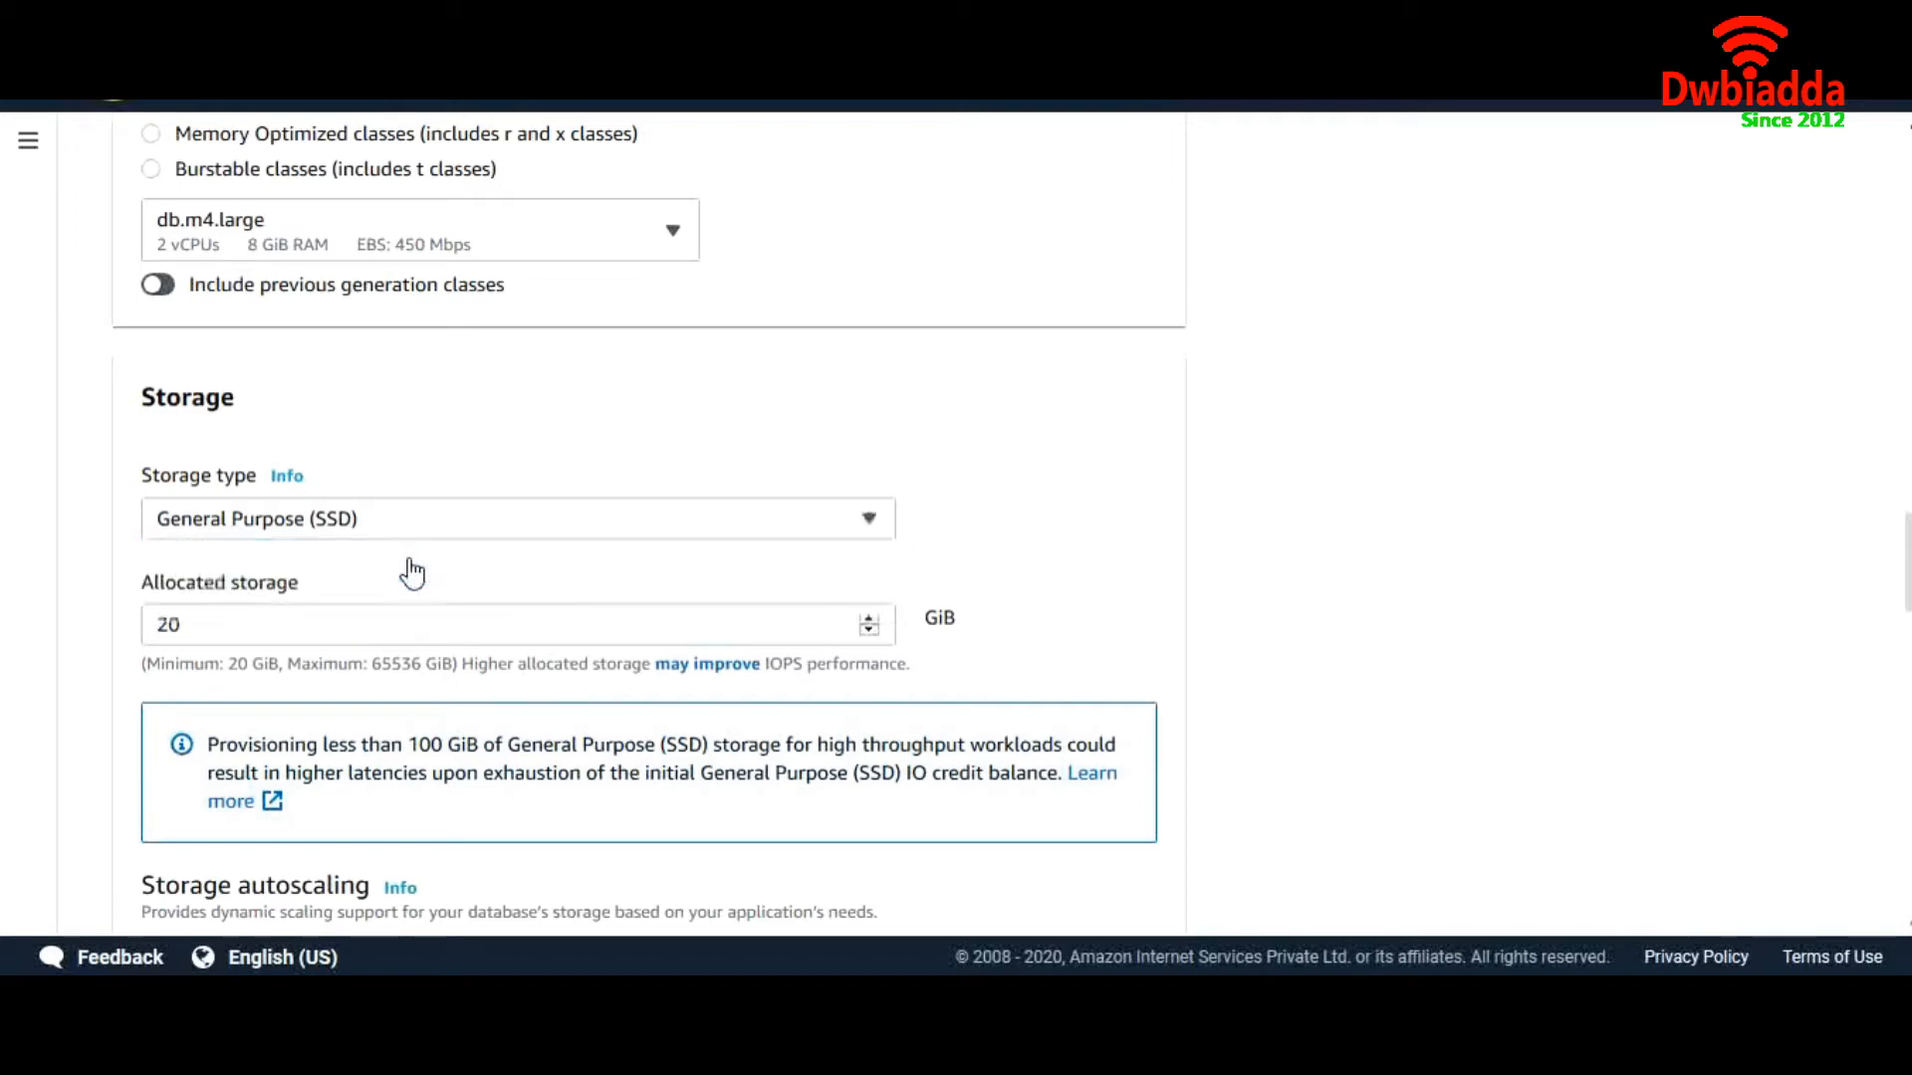
{"action": "scroll", "coordinate": [495, 572], "scroll_direction": "down", "scroll_amount": 5}
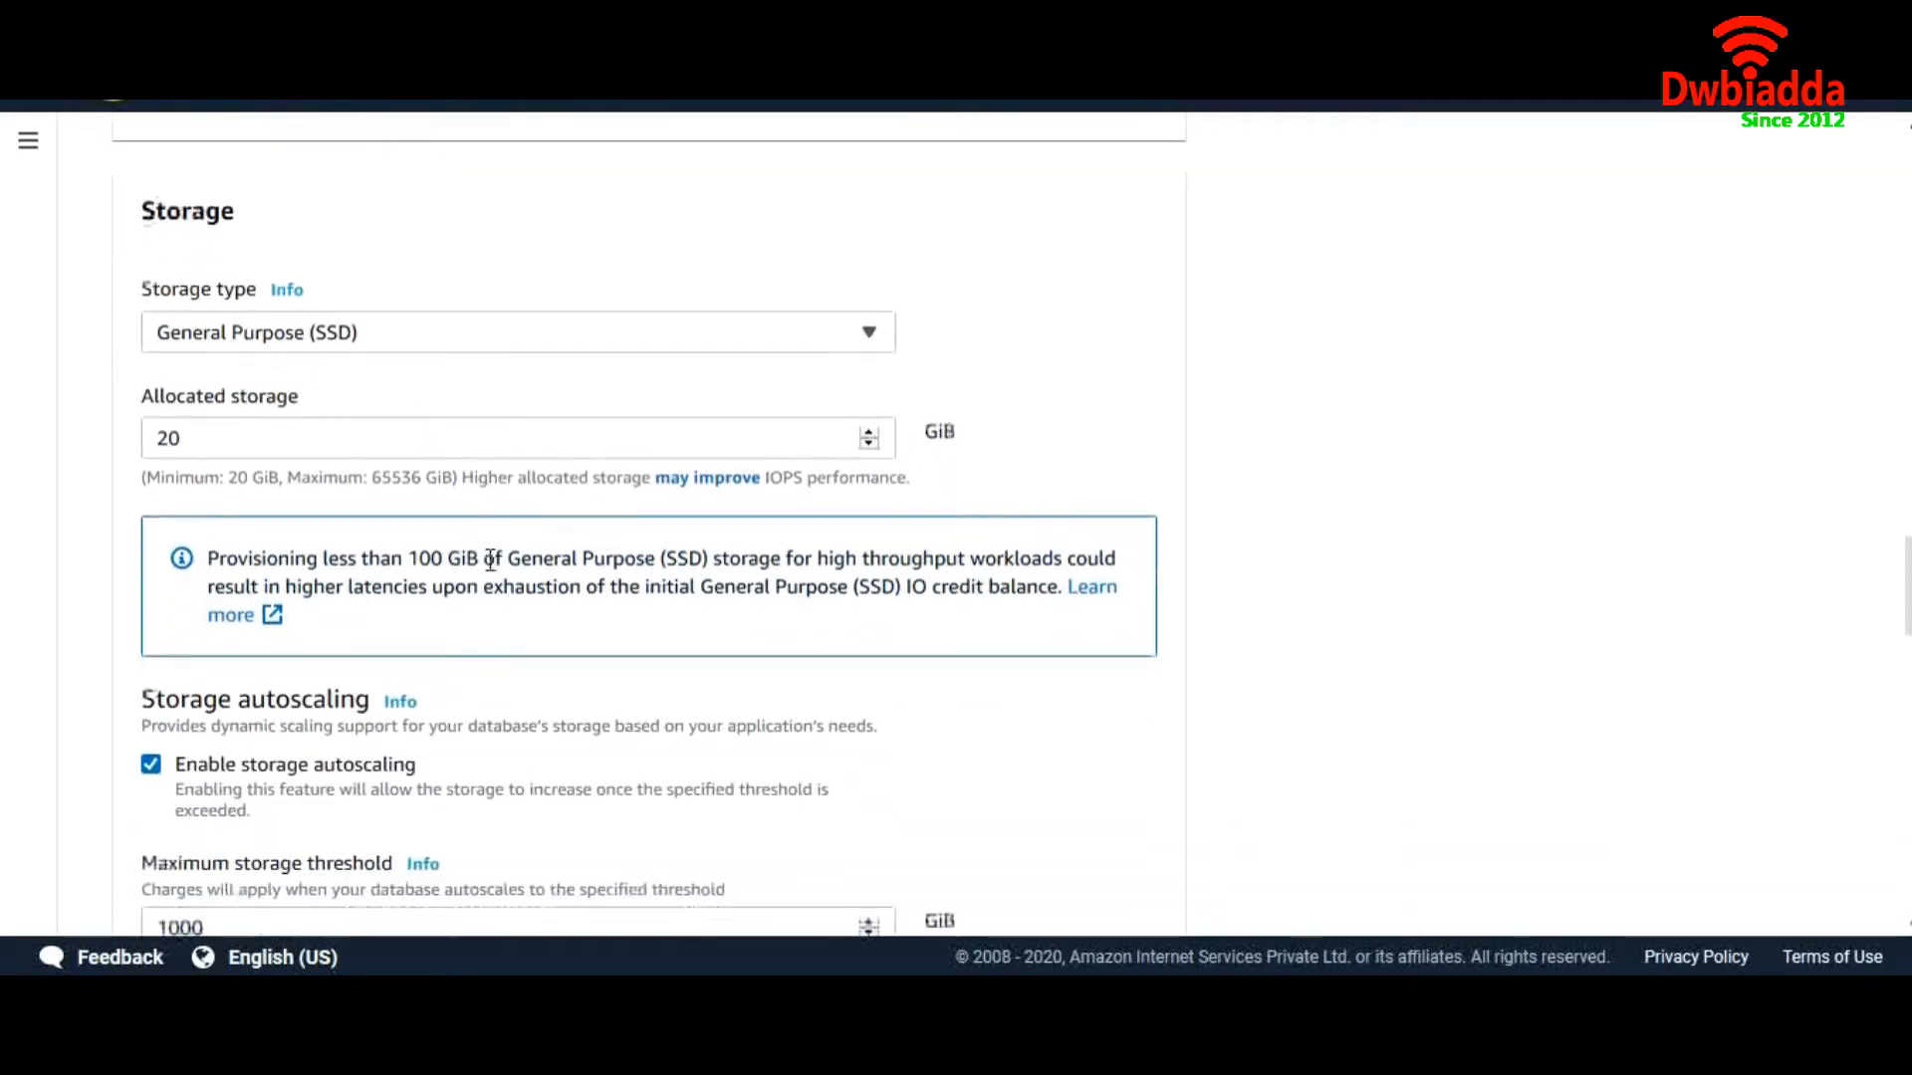
{"action": "scroll", "coordinate": [490, 559], "scroll_direction": "down", "scroll_amount": 2}
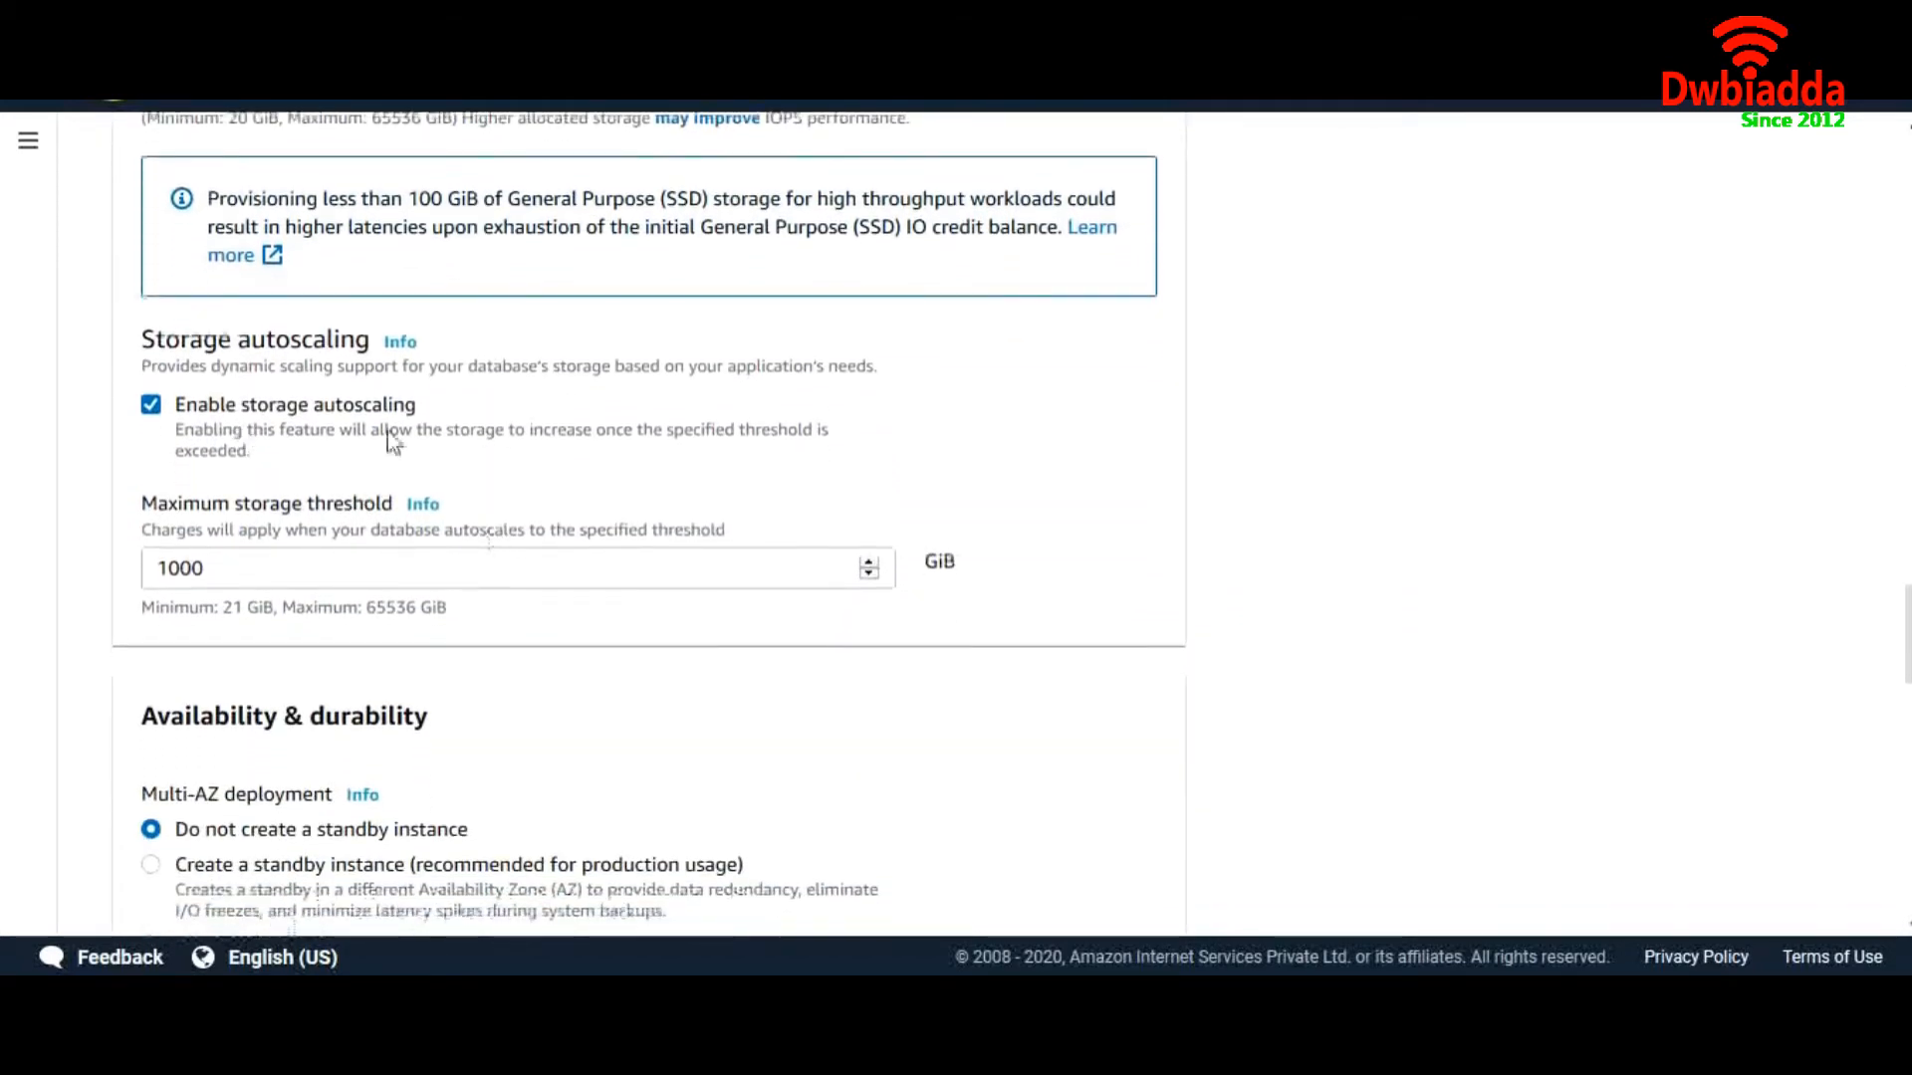
{"action": "left_click", "coordinate": [167, 404]}
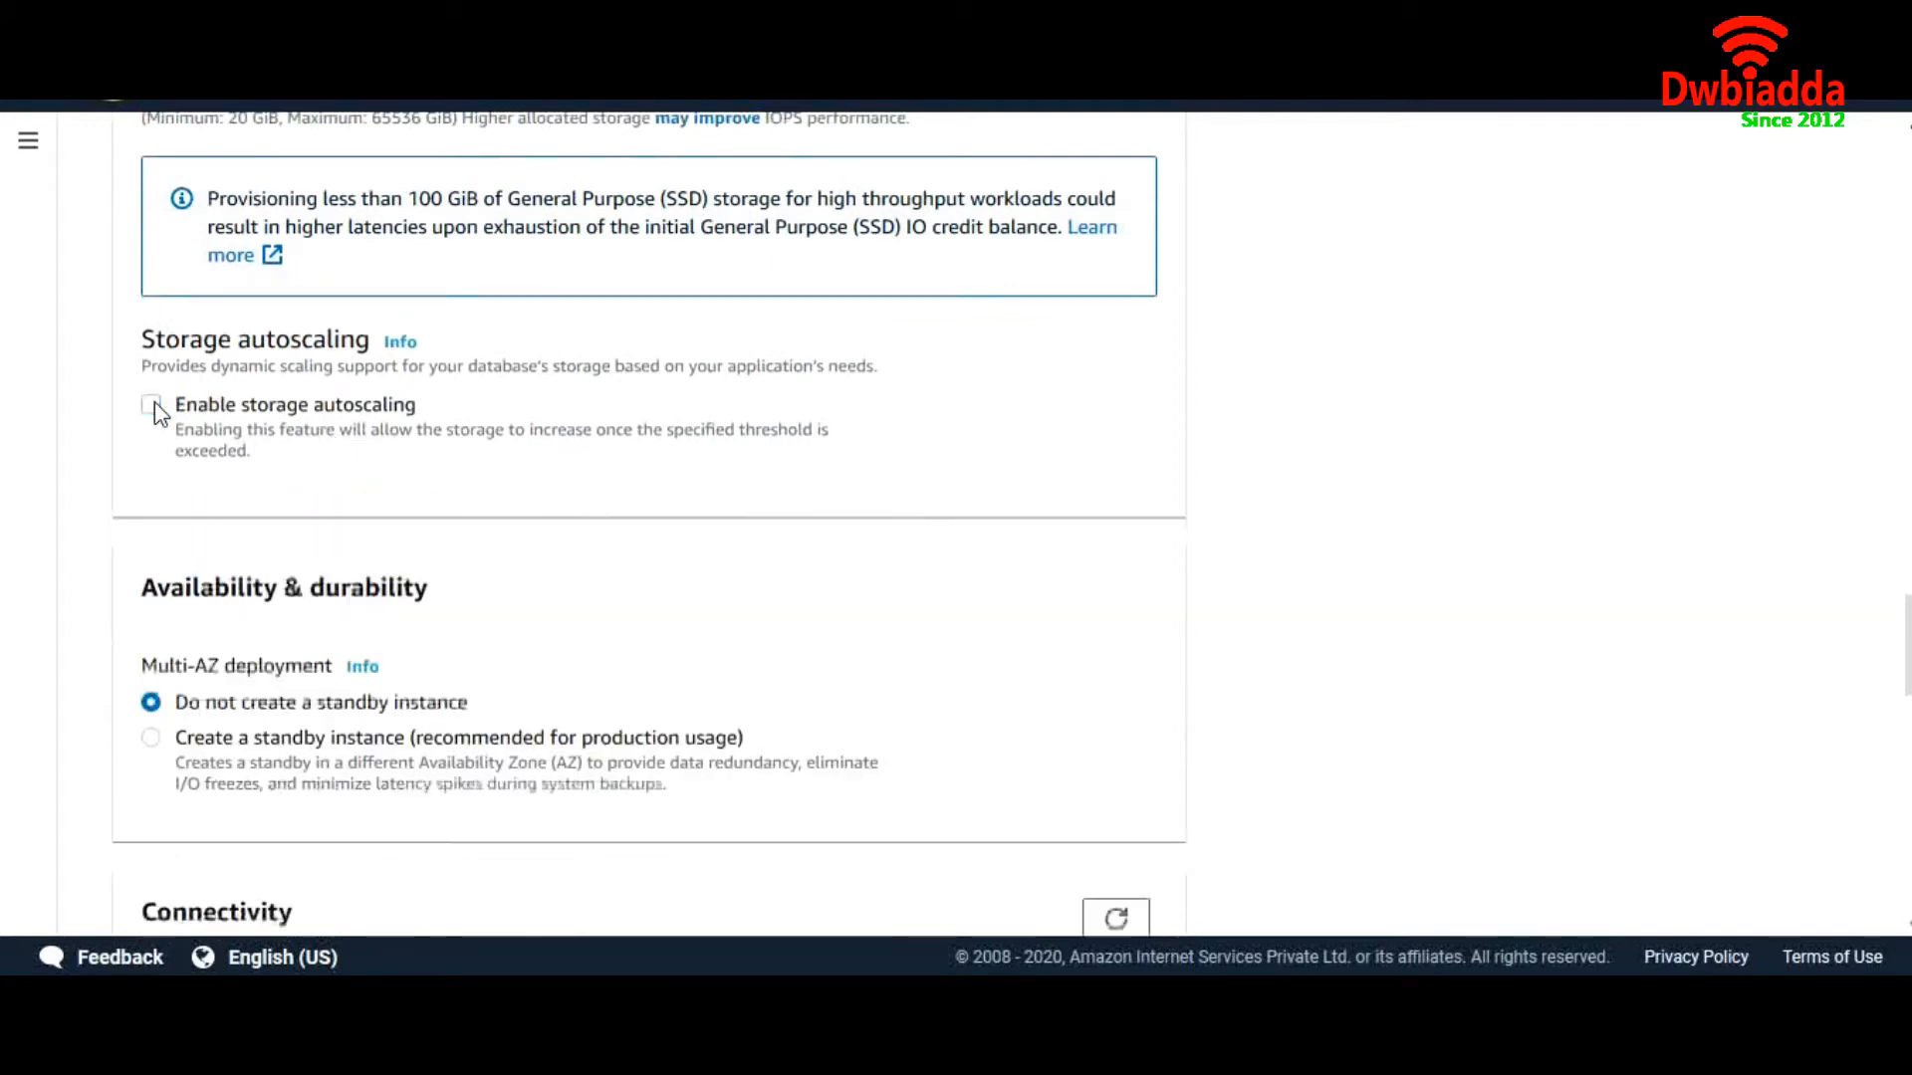
{"action": "scroll", "coordinate": [458, 548], "scroll_direction": "down", "scroll_amount": 1}
{"action": "scroll", "coordinate": [460, 553], "scroll_direction": "down", "scroll_amount": 3}
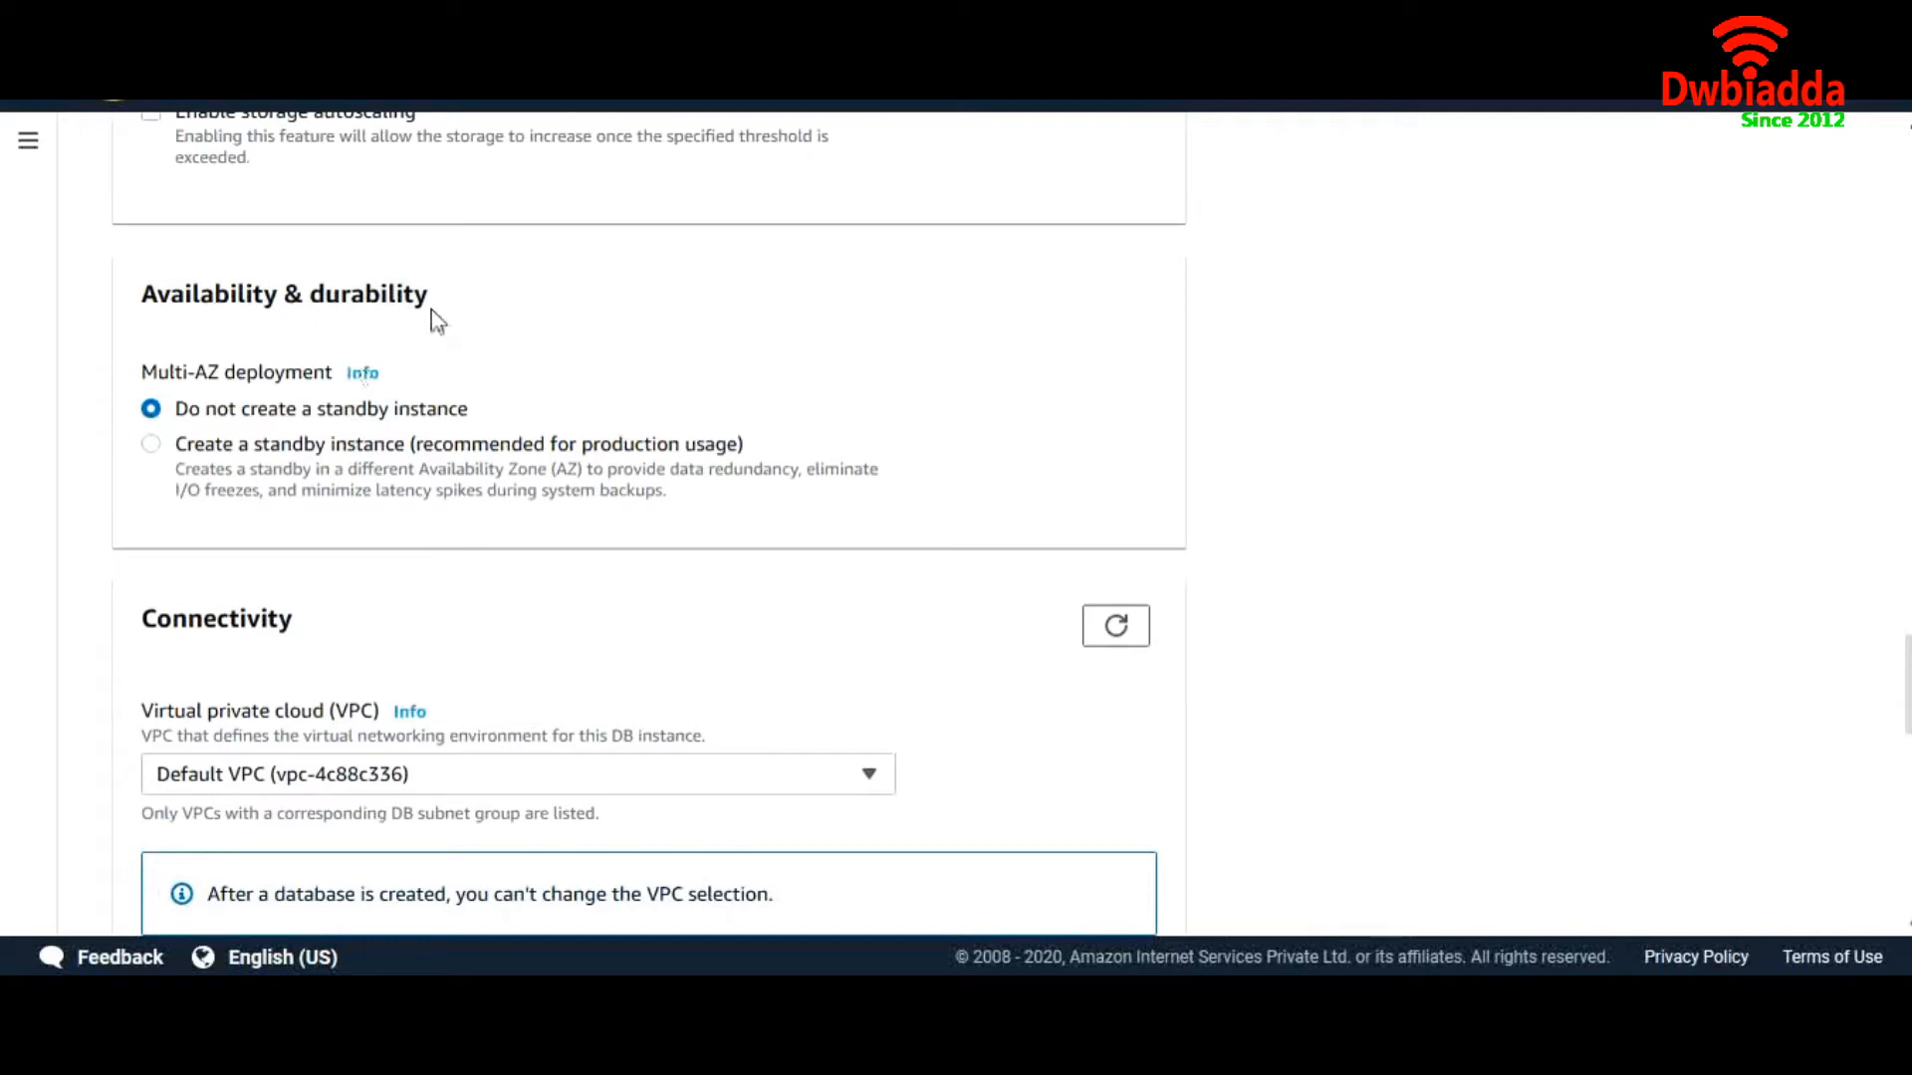
Enable a Multi-AZ standby instance for the database
{"action": "left_click_drag", "start_coordinate": [447, 294], "coordinate": [185, 295]}
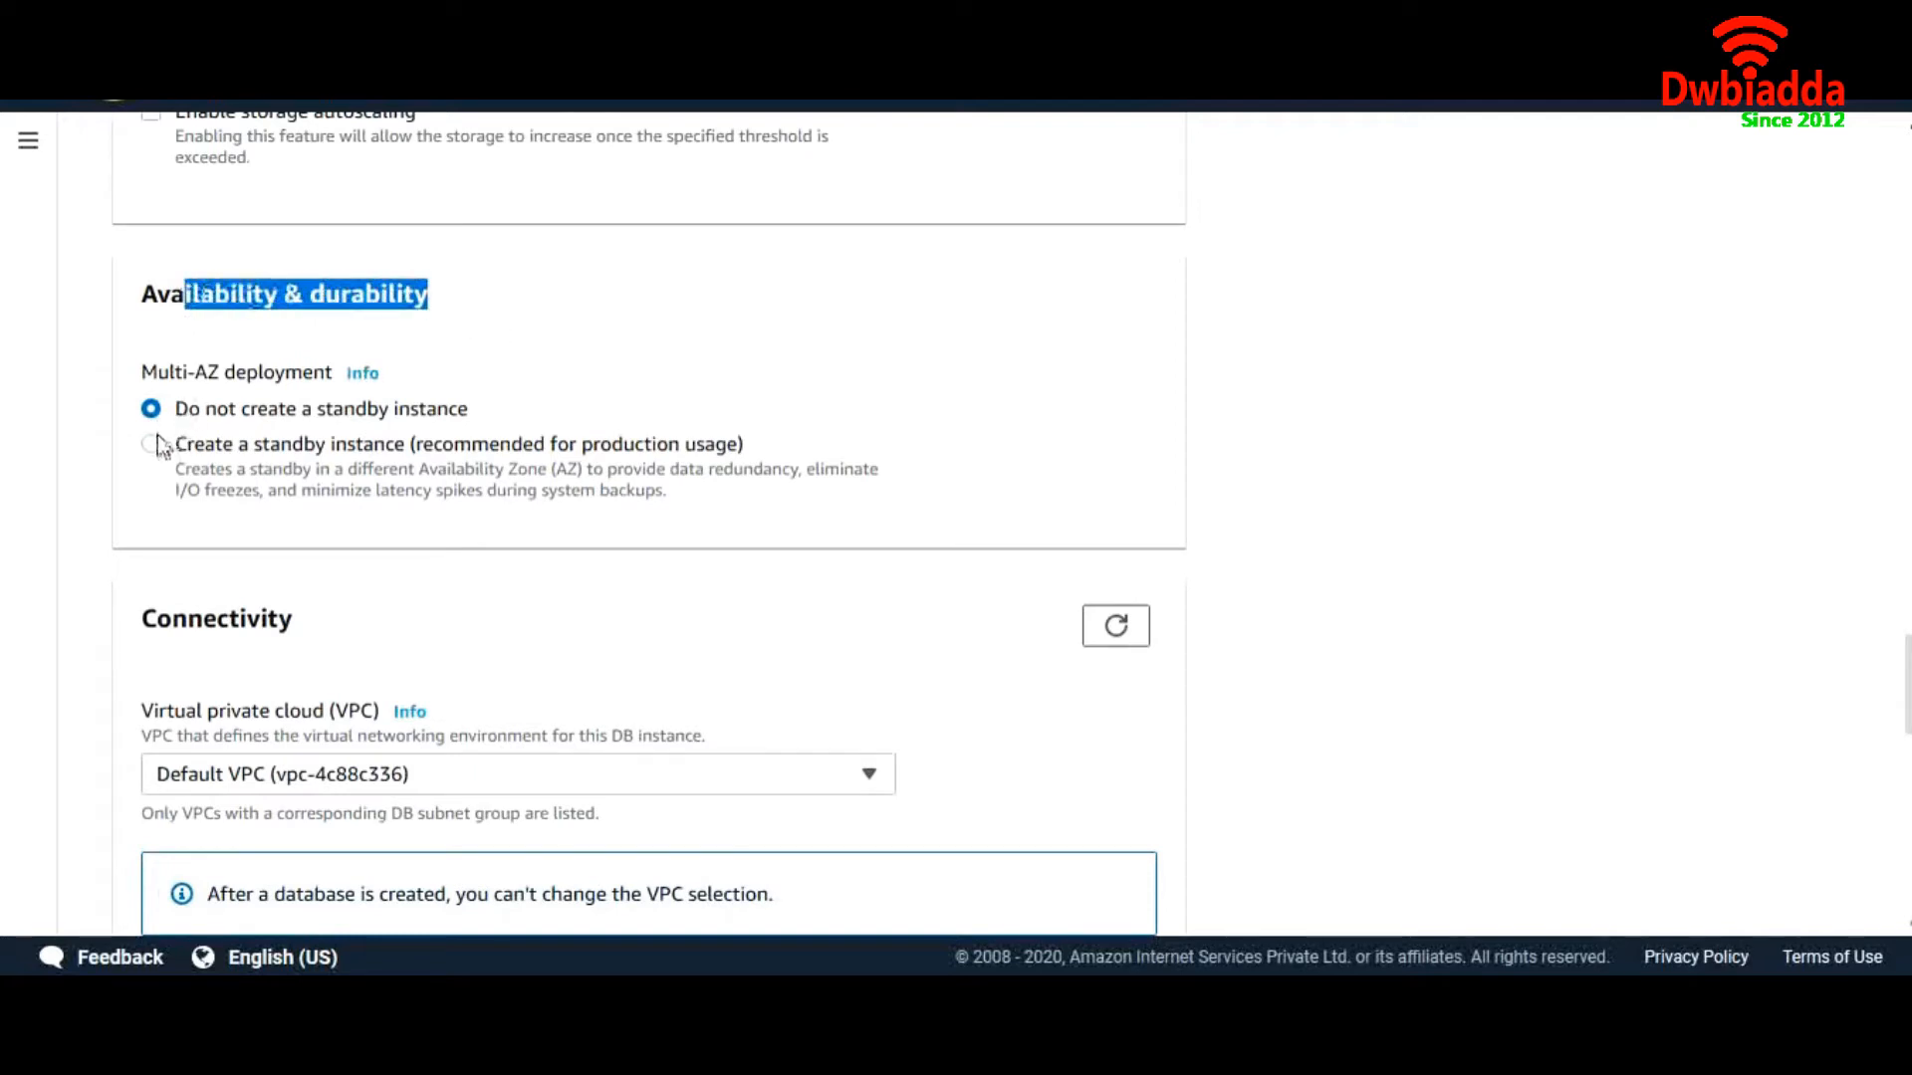
{"action": "left_click_drag", "start_coordinate": [142, 374], "coordinate": [333, 381]}
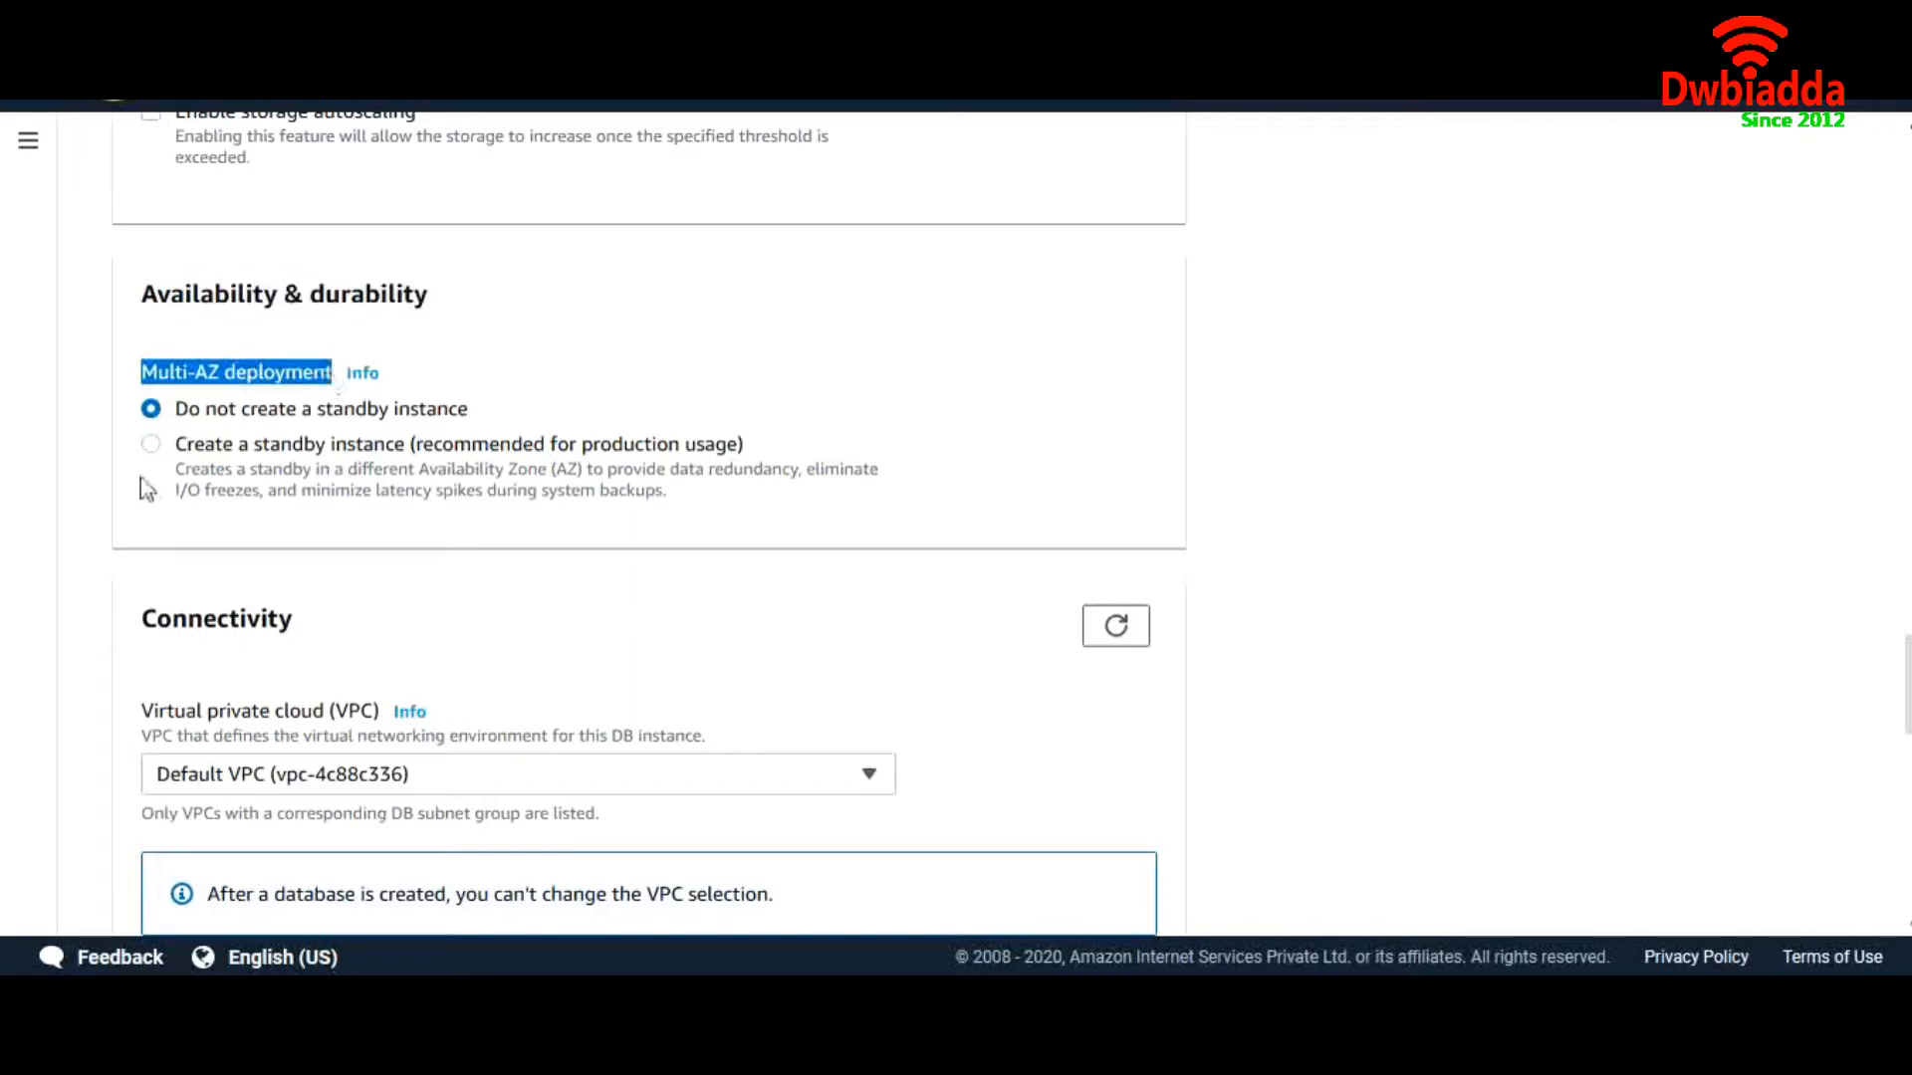
{"action": "left_click", "coordinate": [344, 443]}
{"action": "scroll", "coordinate": [591, 583], "scroll_direction": "down", "scroll_amount": 1}
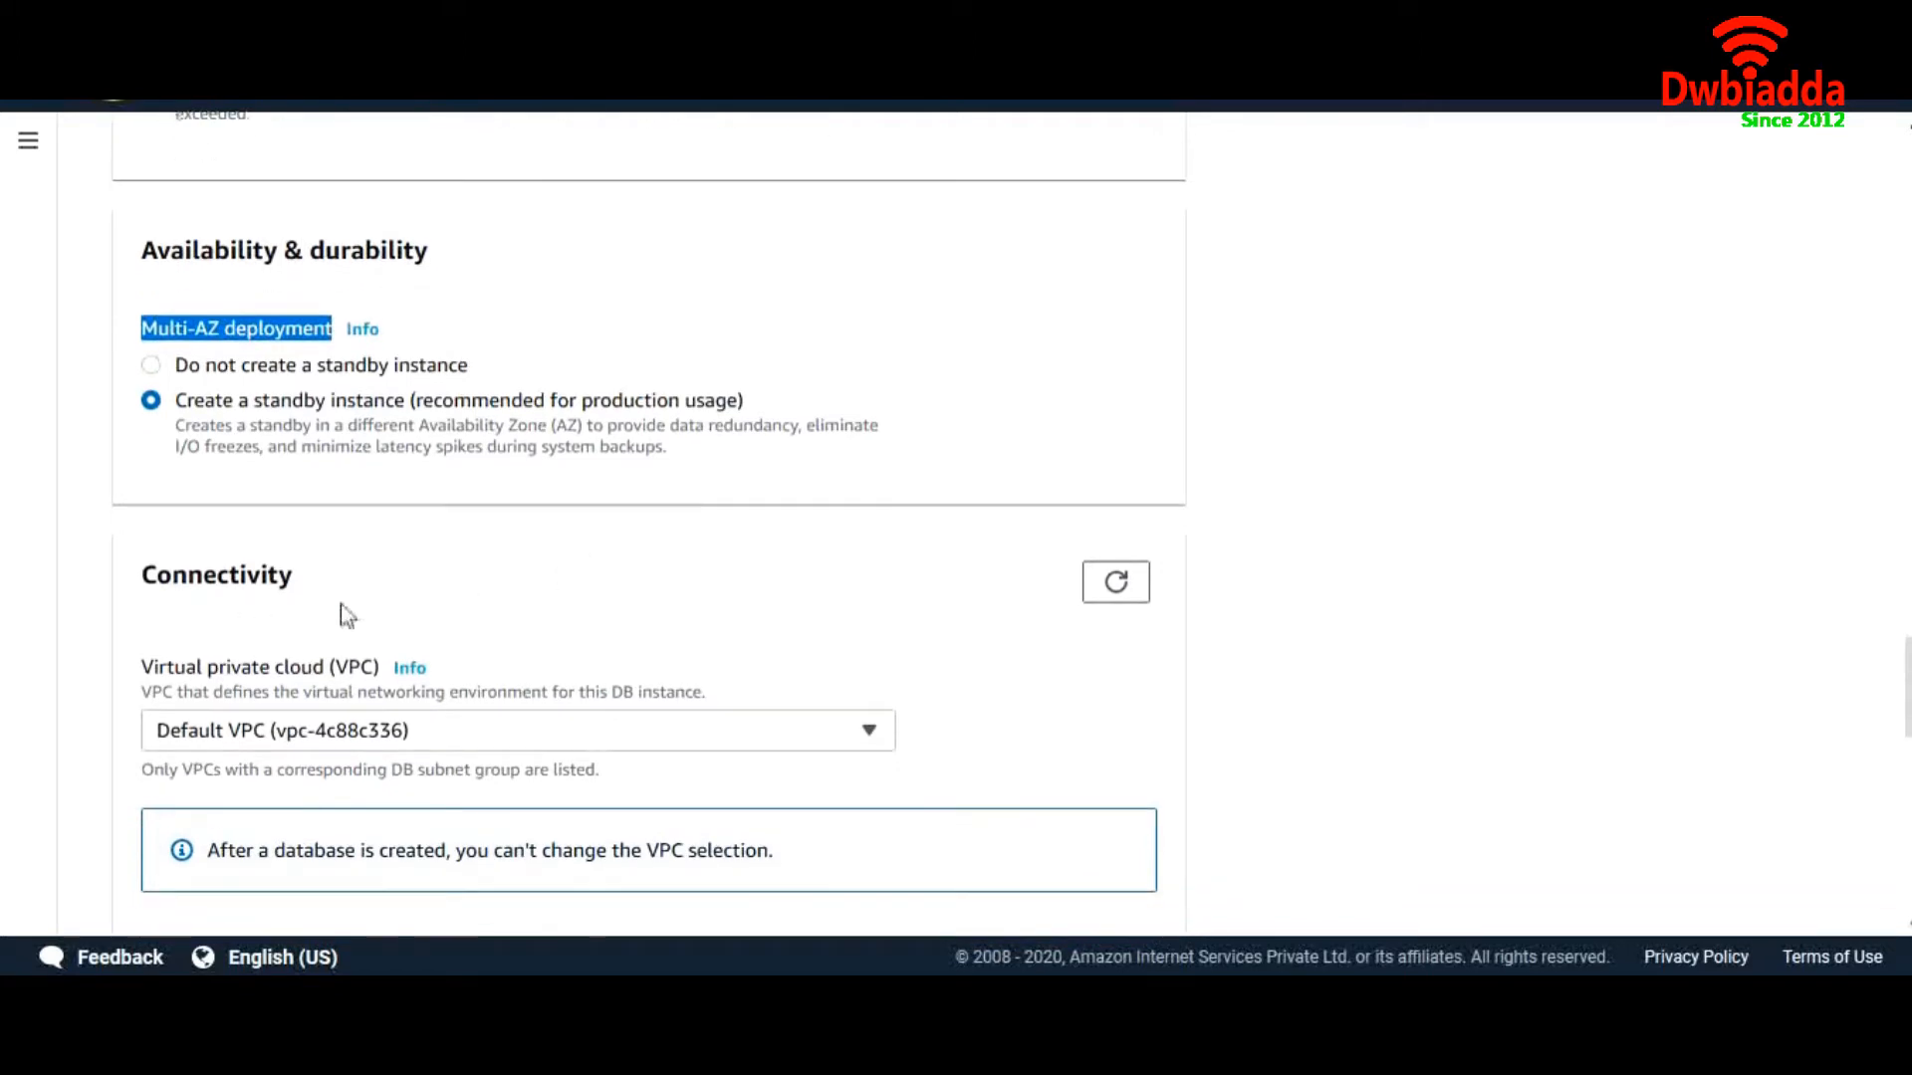
{"action": "scroll", "coordinate": [414, 637], "scroll_direction": "down", "scroll_amount": 3}
Keep the Default VPC, make it publicly accessible, and create security group psg-sg
{"action": "left_click", "coordinate": [470, 482]}
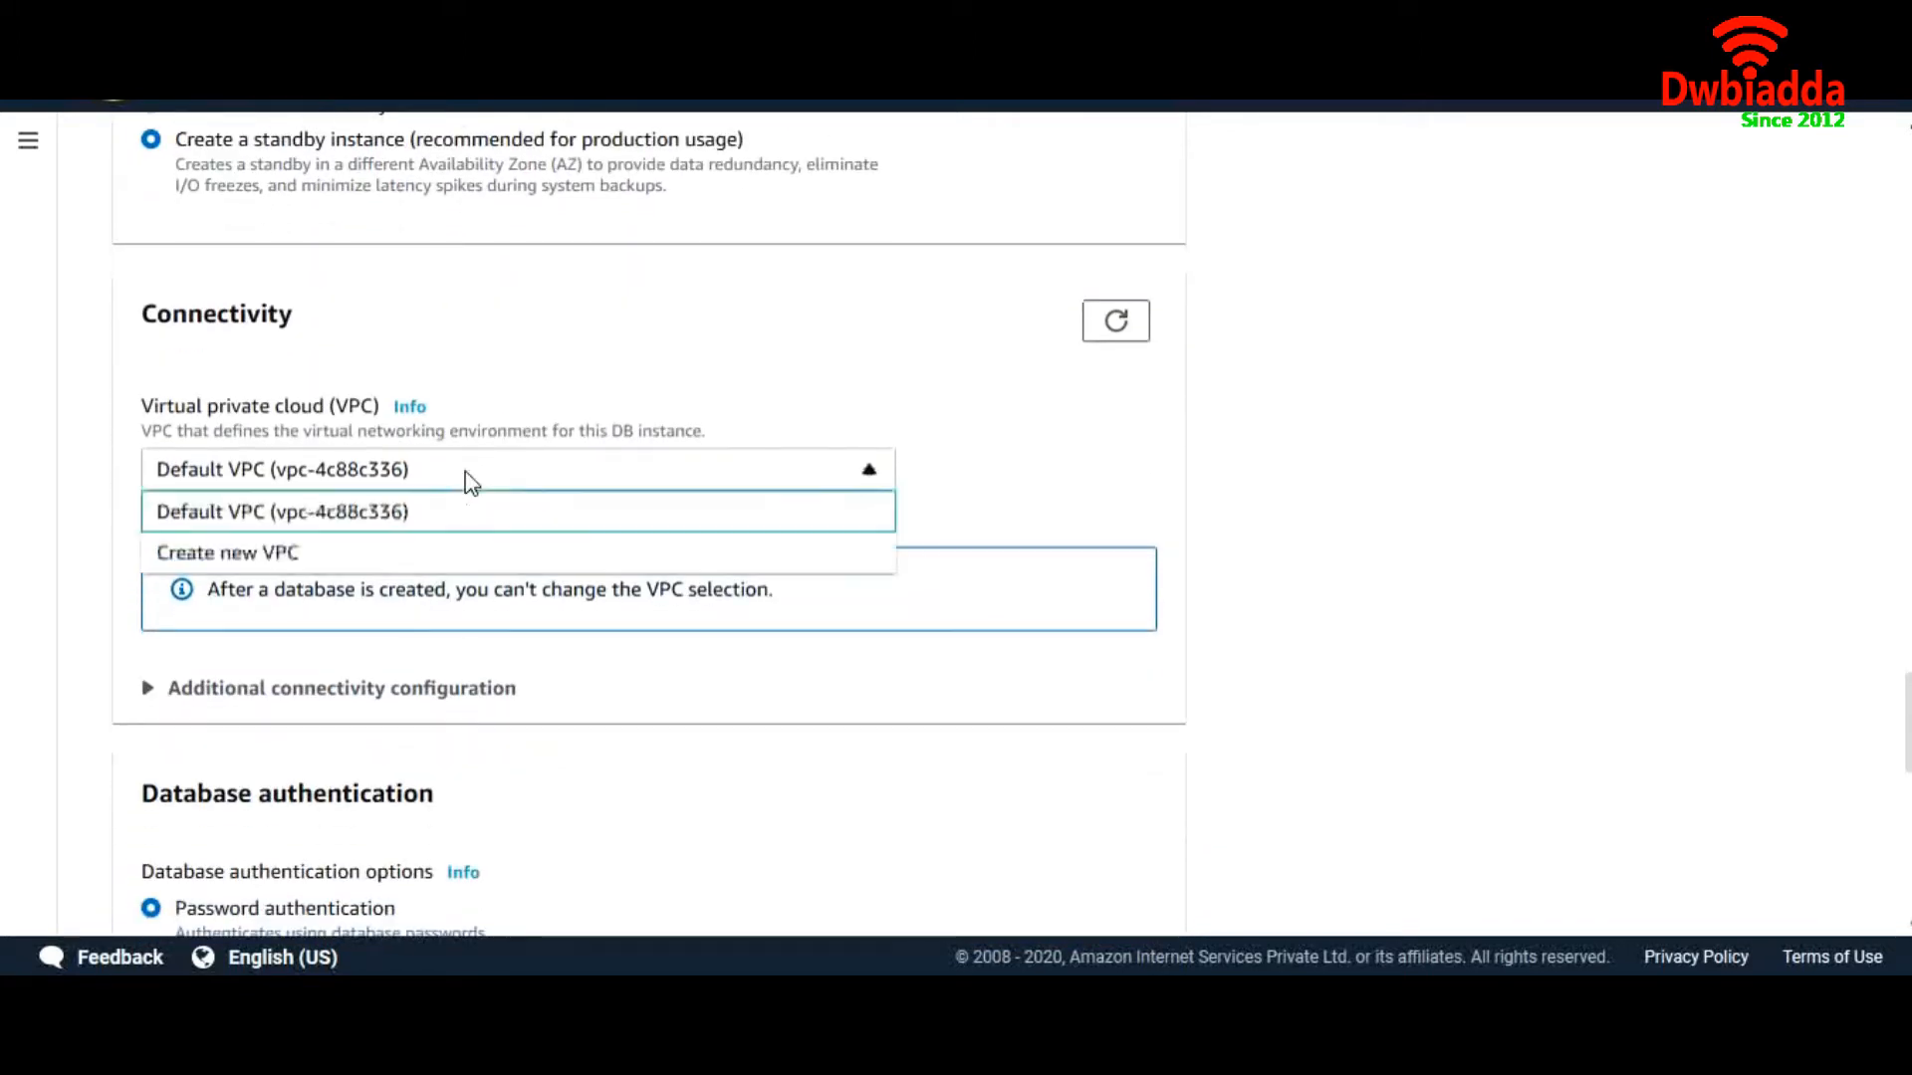
{"action": "left_click", "coordinate": [470, 482]}
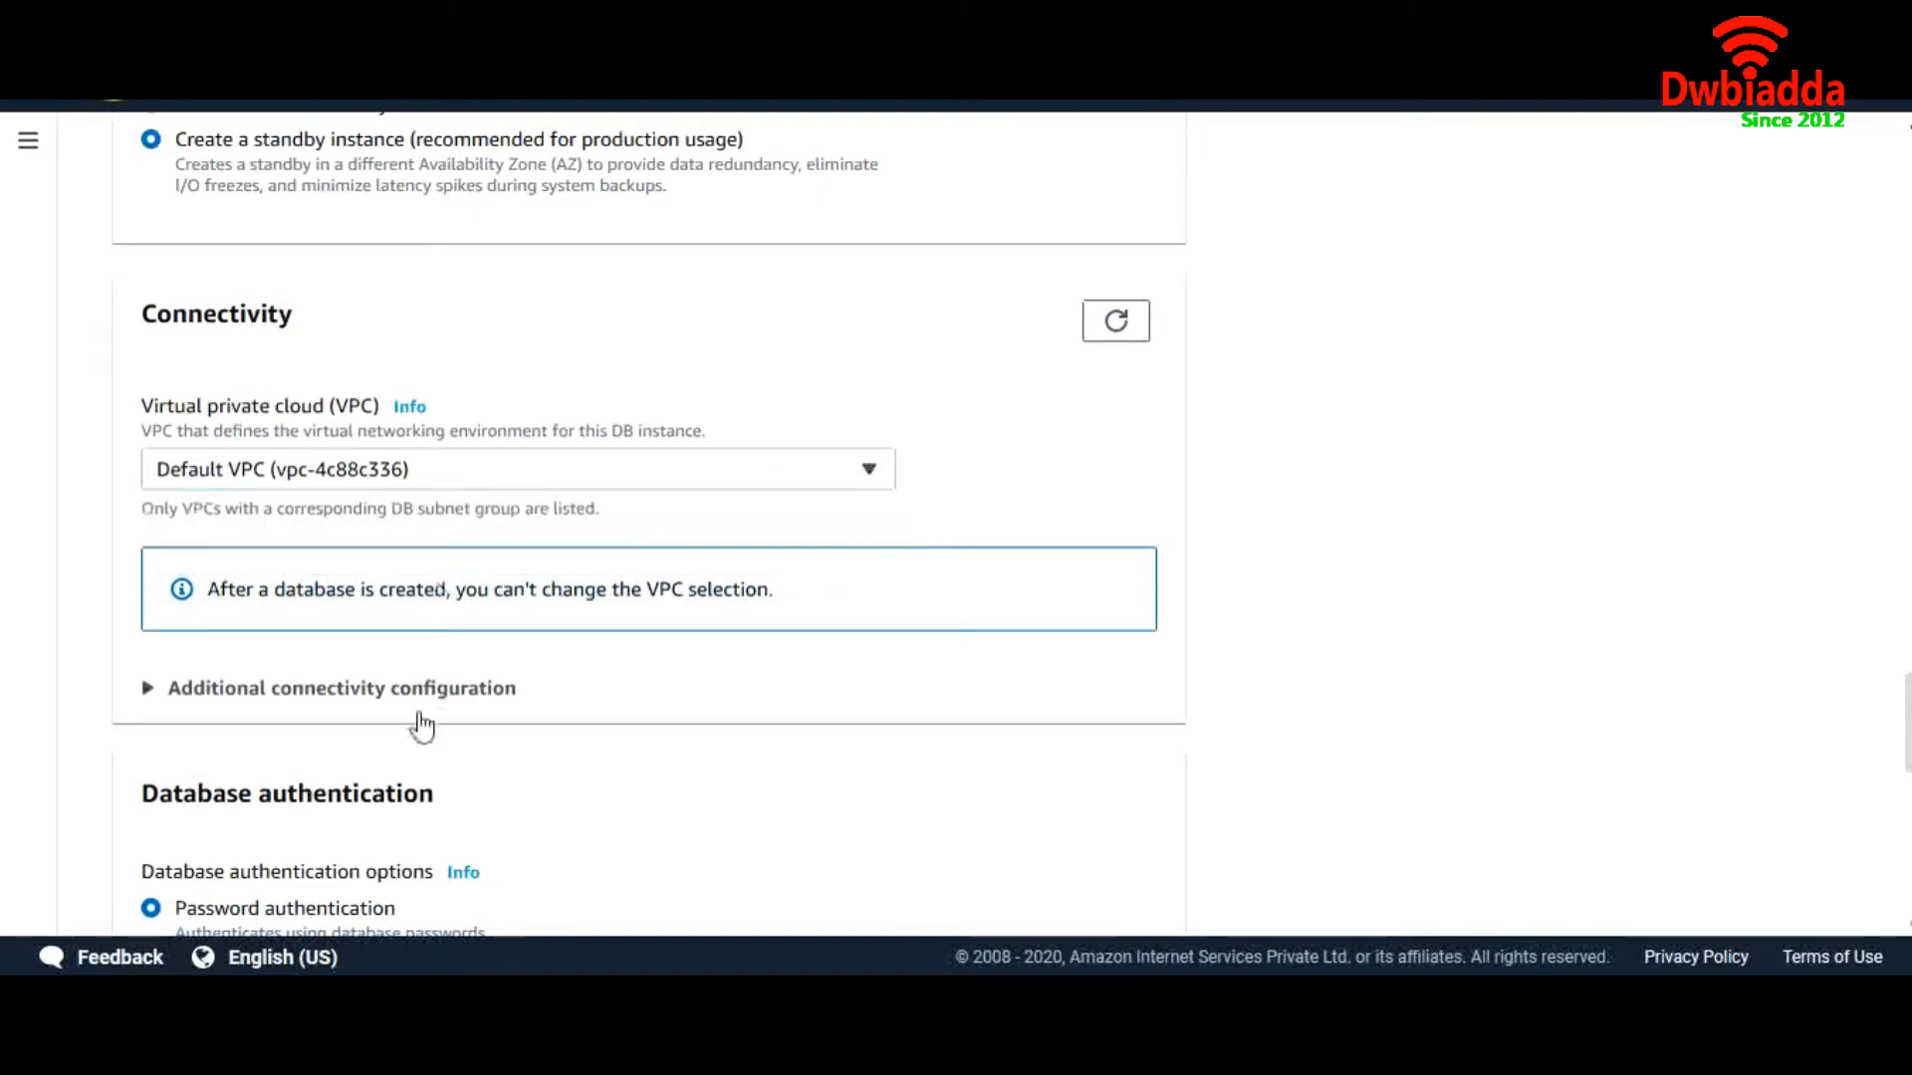
{"action": "left_click", "coordinate": [421, 702]}
{"action": "scroll", "coordinate": [504, 726], "scroll_direction": "down", "scroll_amount": 4}
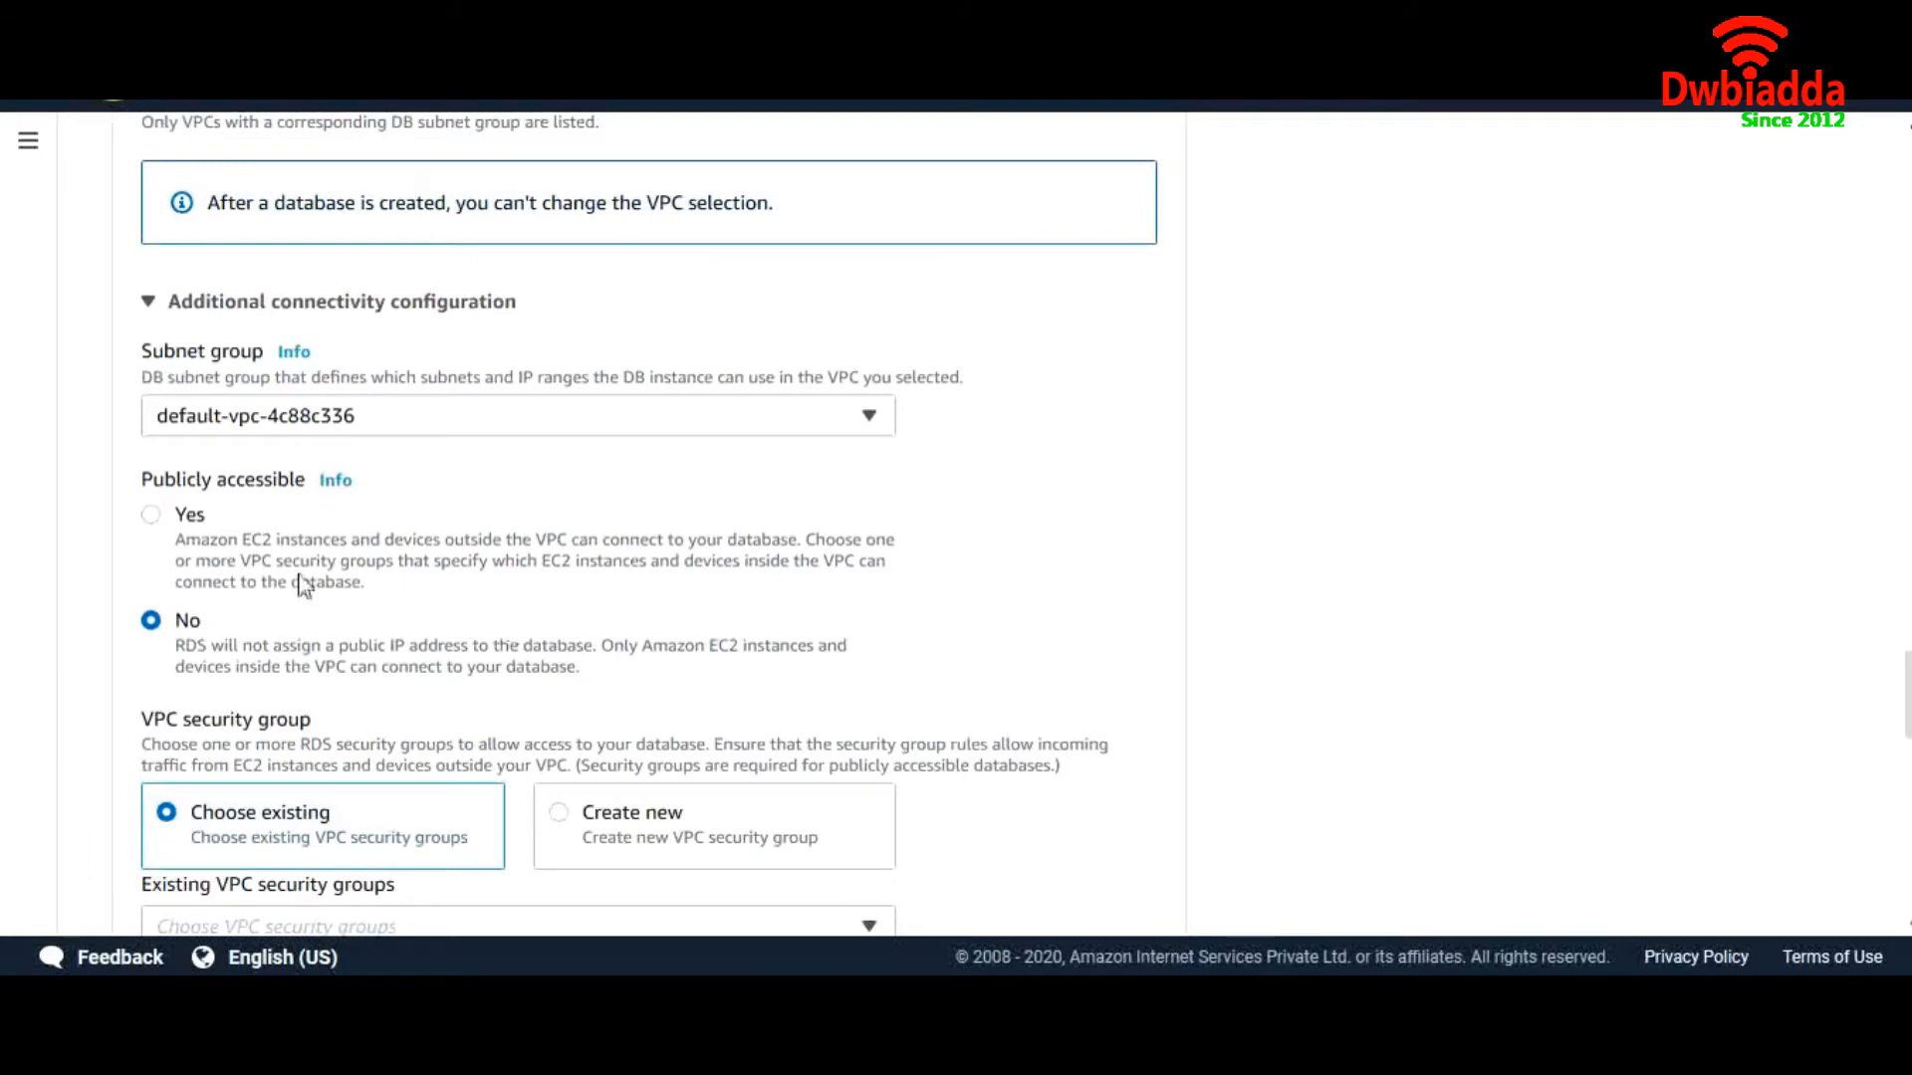
{"action": "left_click", "coordinate": [153, 515]}
{"action": "scroll", "coordinate": [441, 617], "scroll_direction": "down", "scroll_amount": 3}
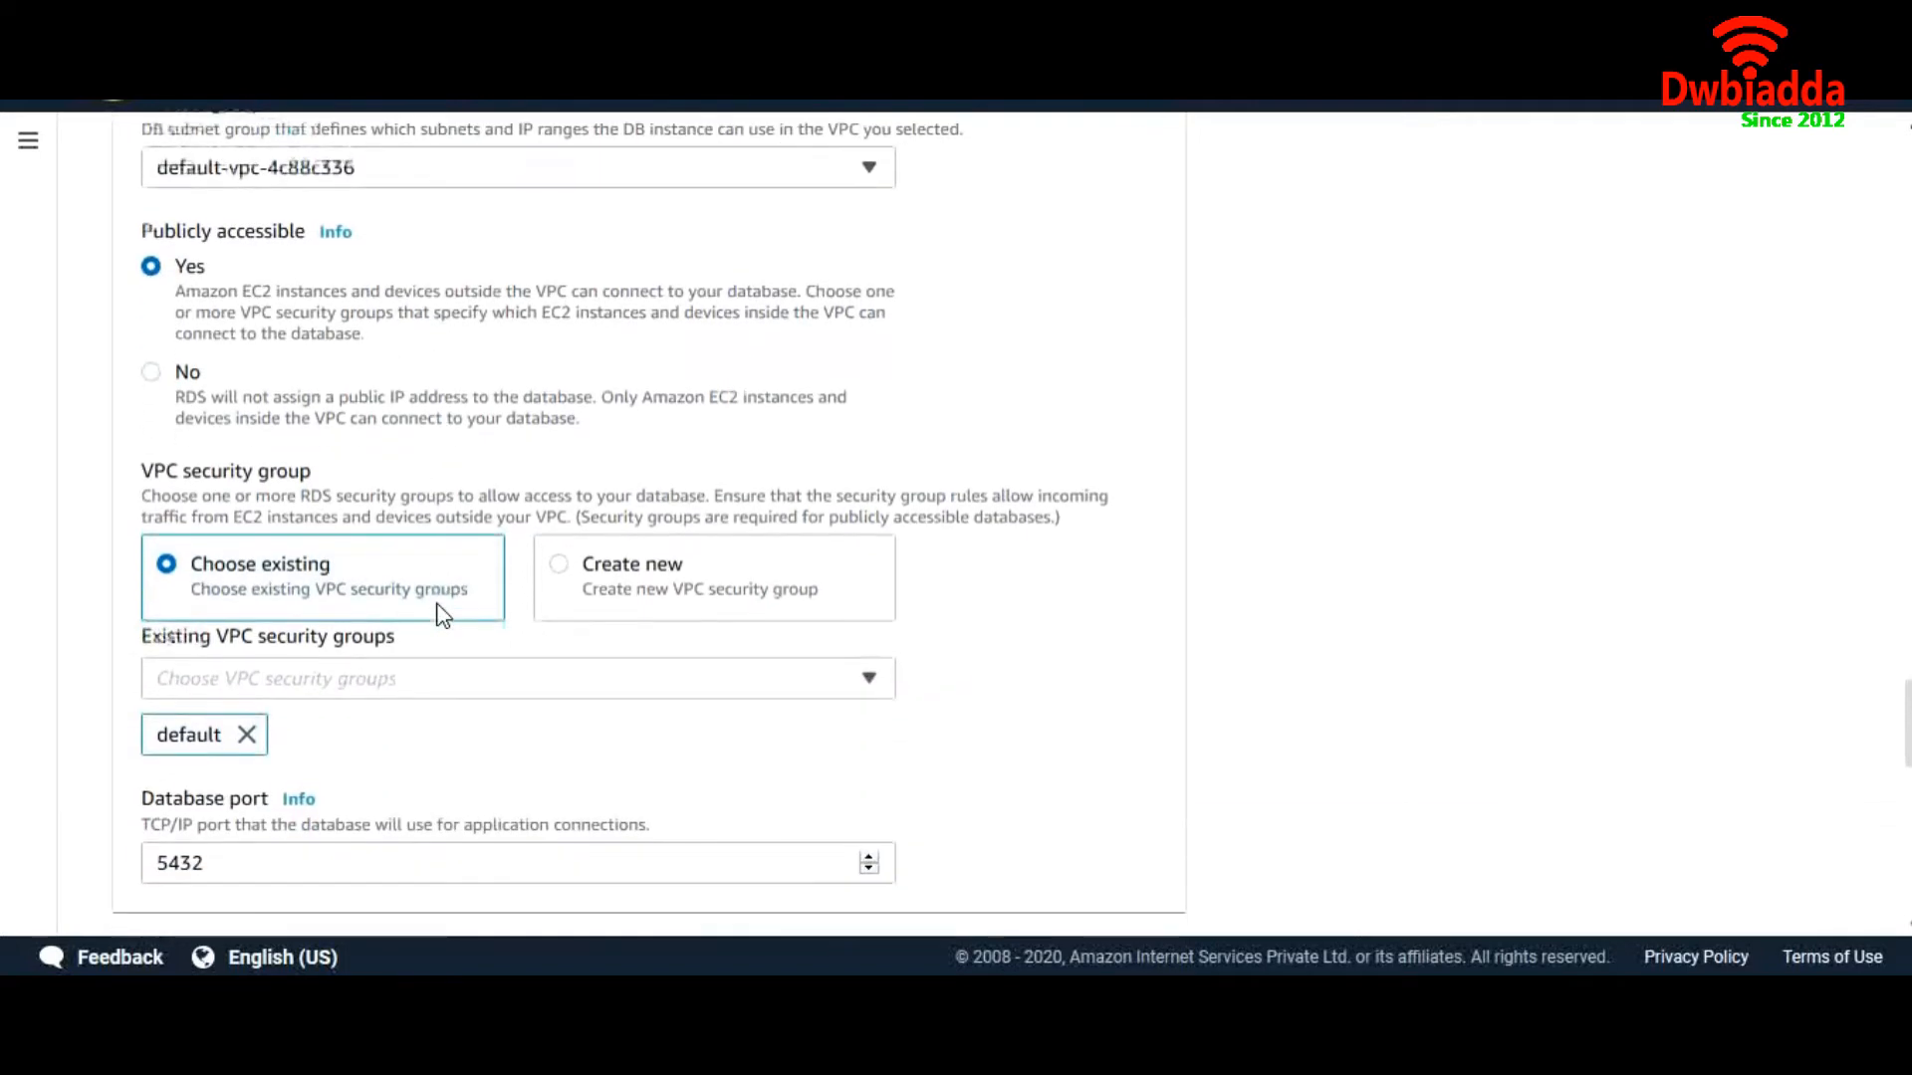
{"action": "left_click", "coordinate": [565, 578]}
{"action": "left_click", "coordinate": [514, 672]}
{"action": "type", "text": "psg-sg"}
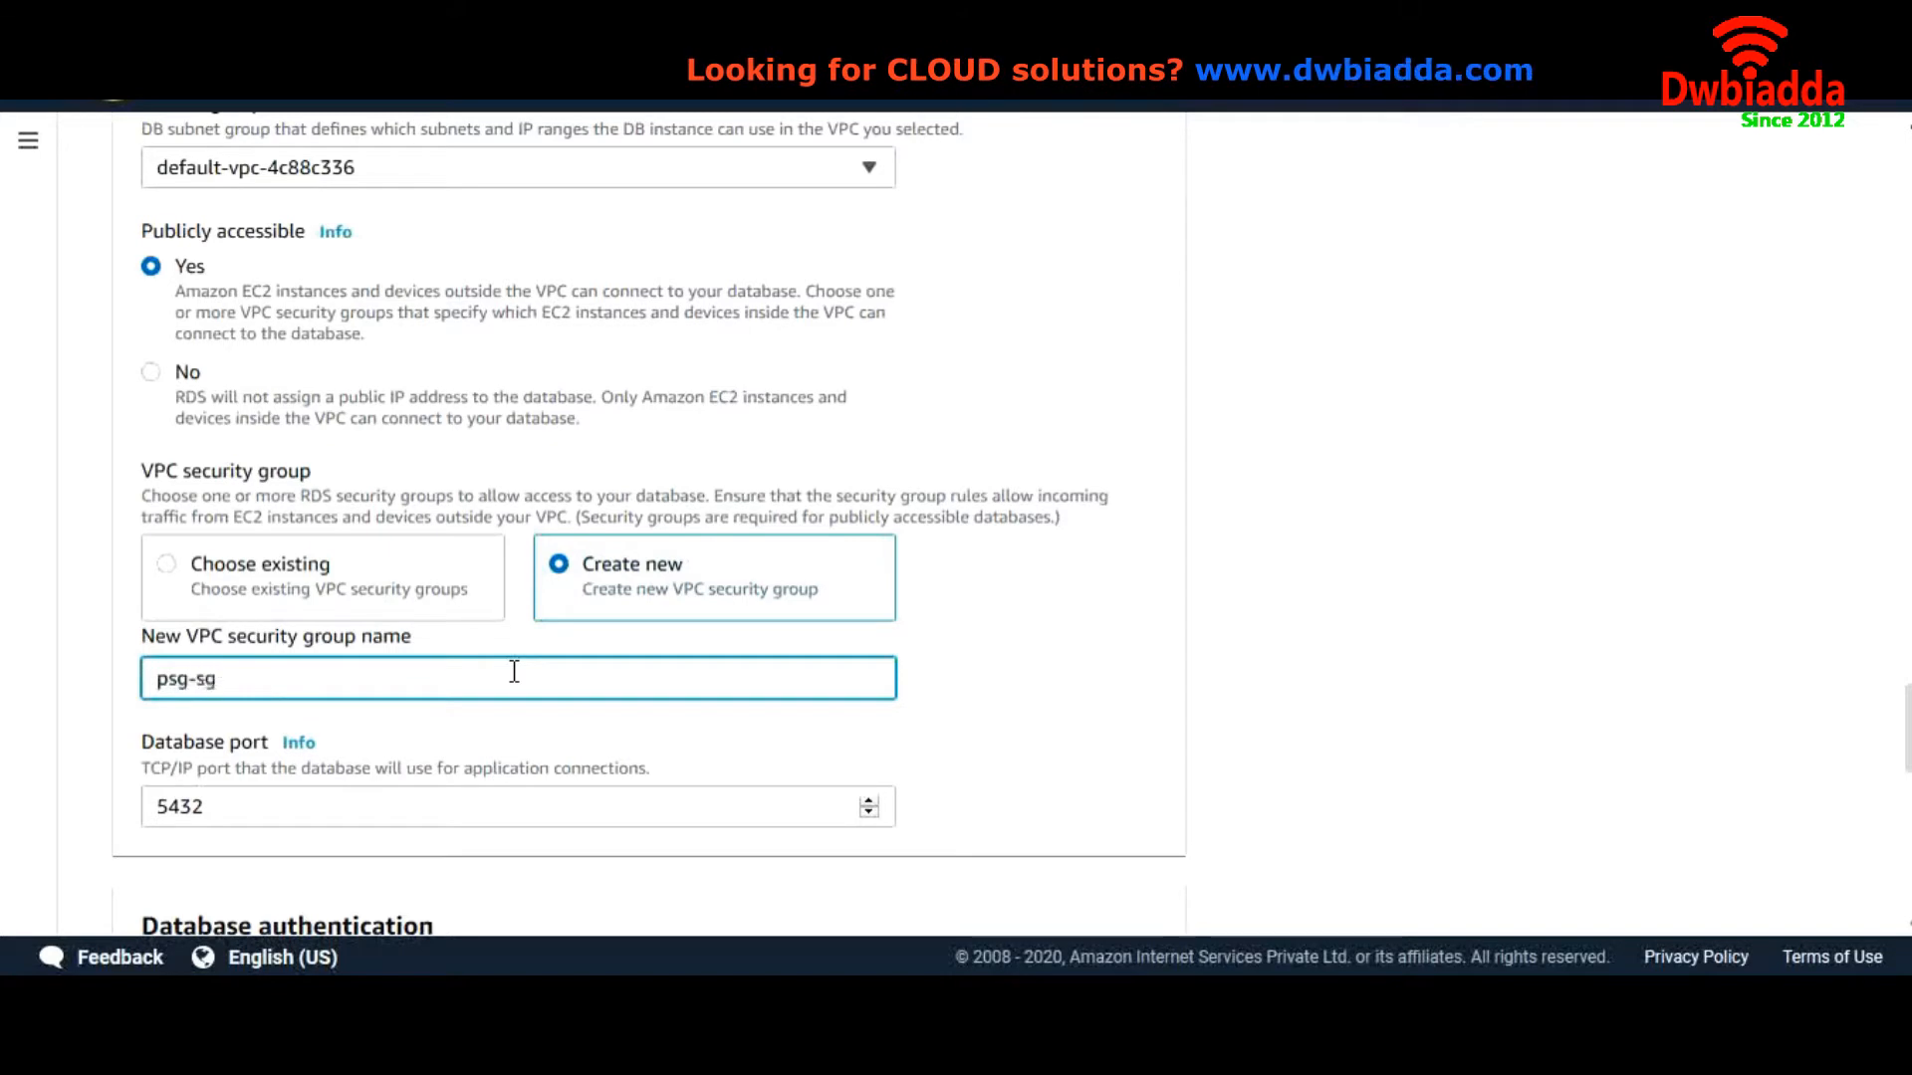
Set the initial database name to MyFirstpsg under Additional configuration
{"action": "scroll", "coordinate": [514, 672], "scroll_direction": "down", "scroll_amount": 7}
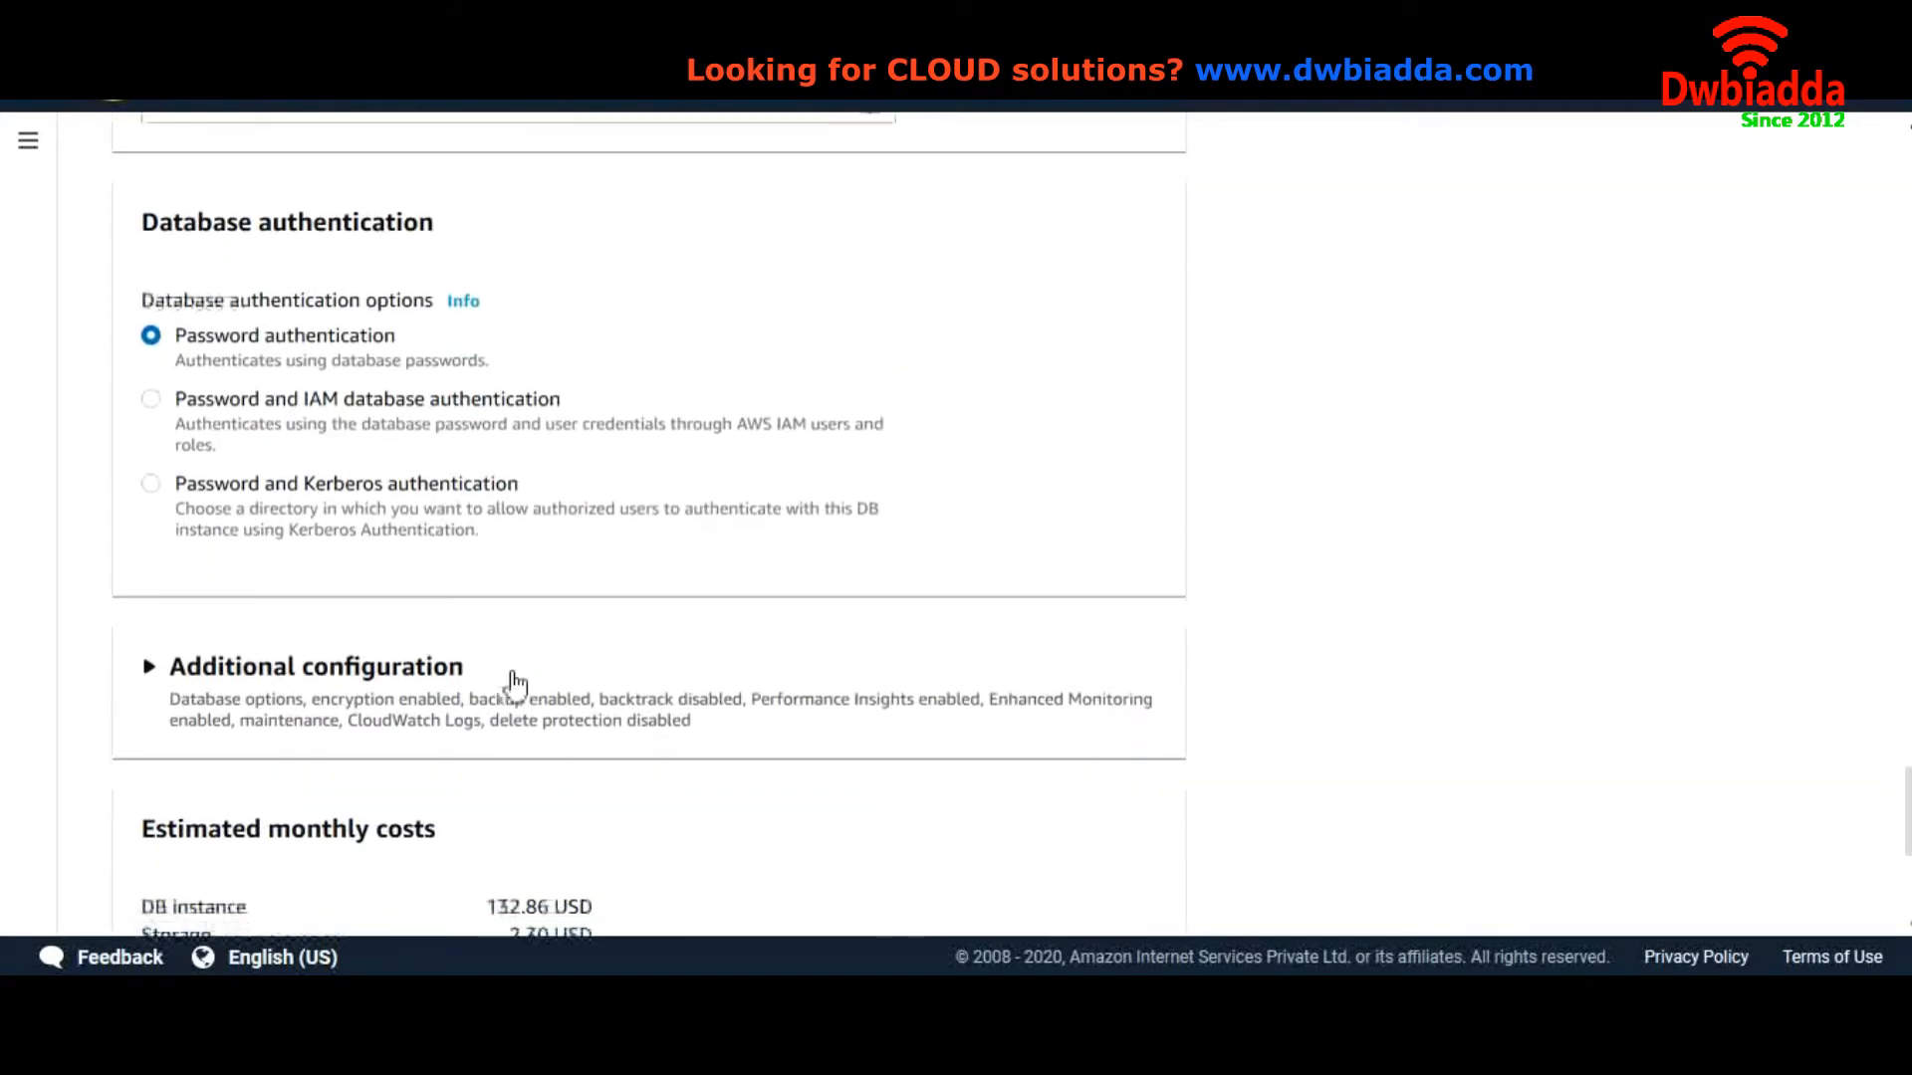
{"action": "scroll", "coordinate": [512, 428], "scroll_direction": "down", "scroll_amount": 2}
{"action": "left_click", "coordinate": [460, 466]}
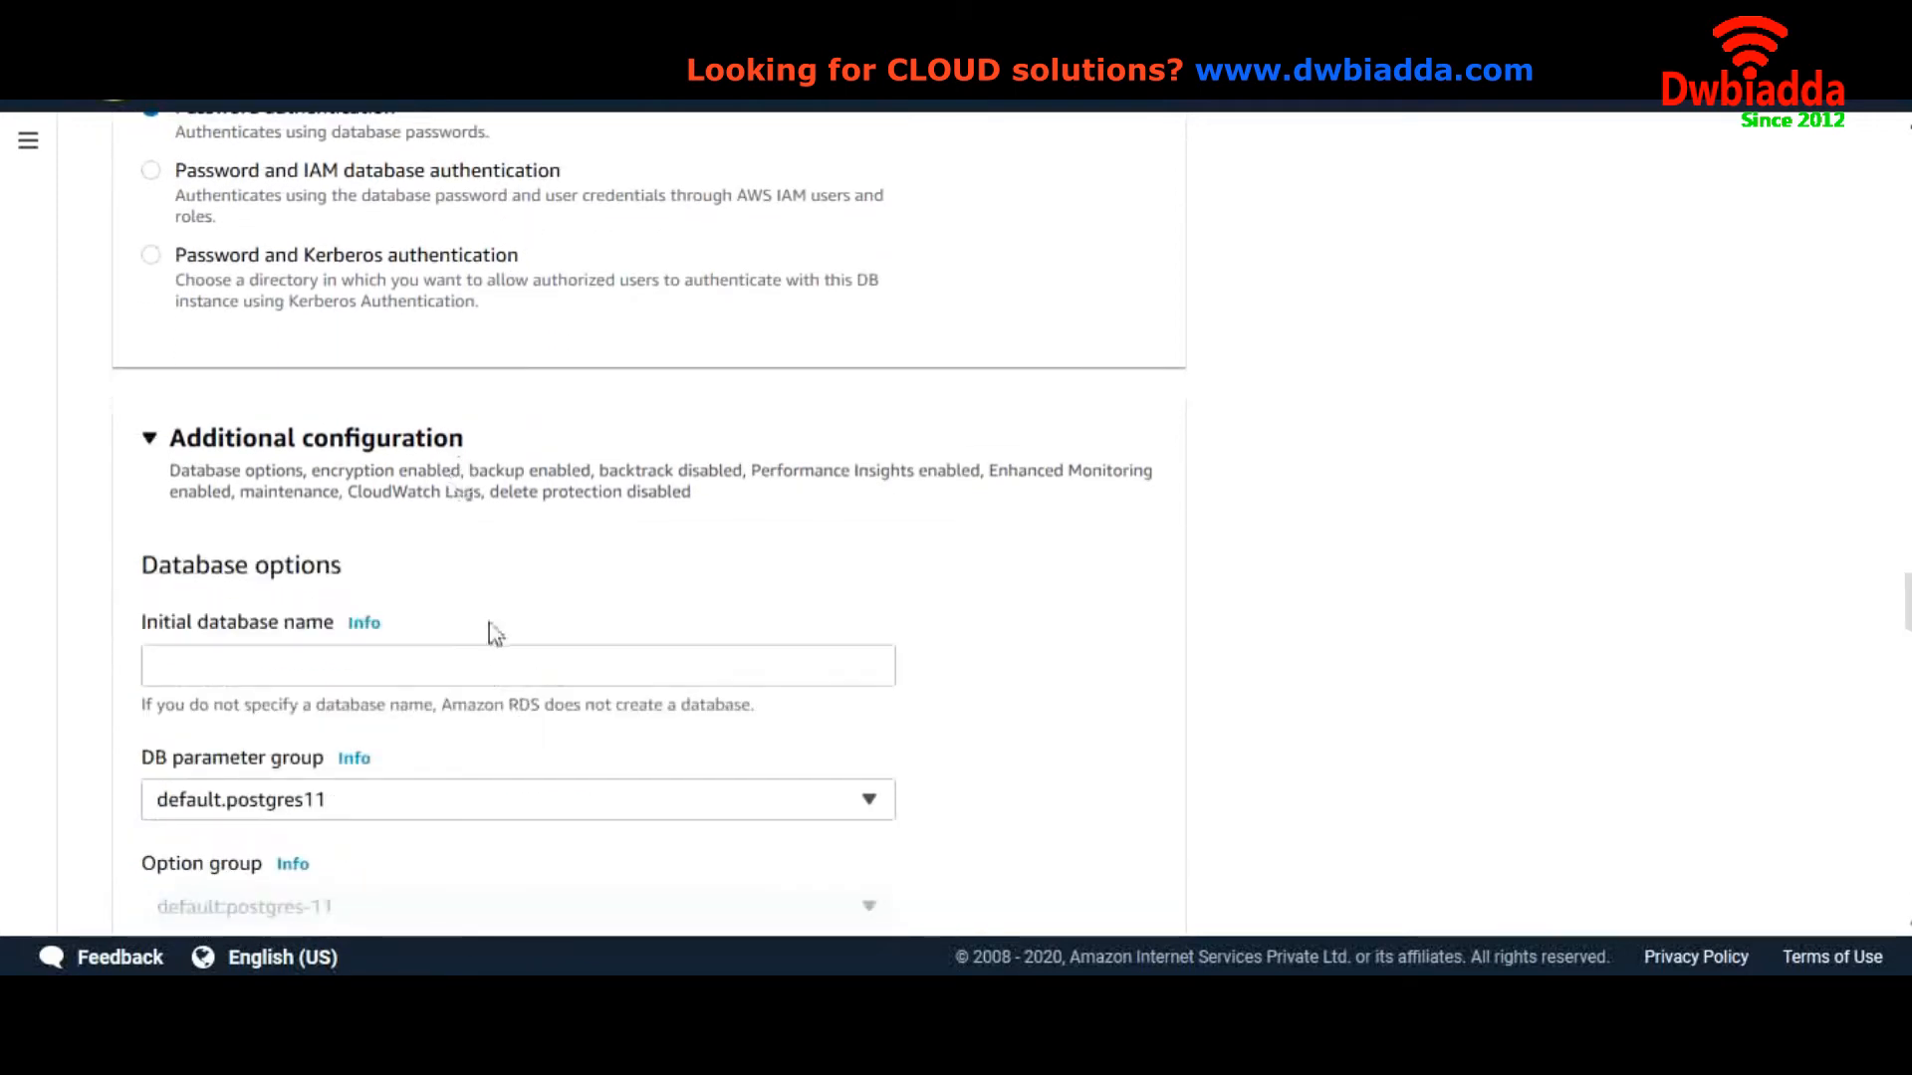
{"action": "left_click", "coordinate": [479, 658]}
{"action": "type", "text": "M"}
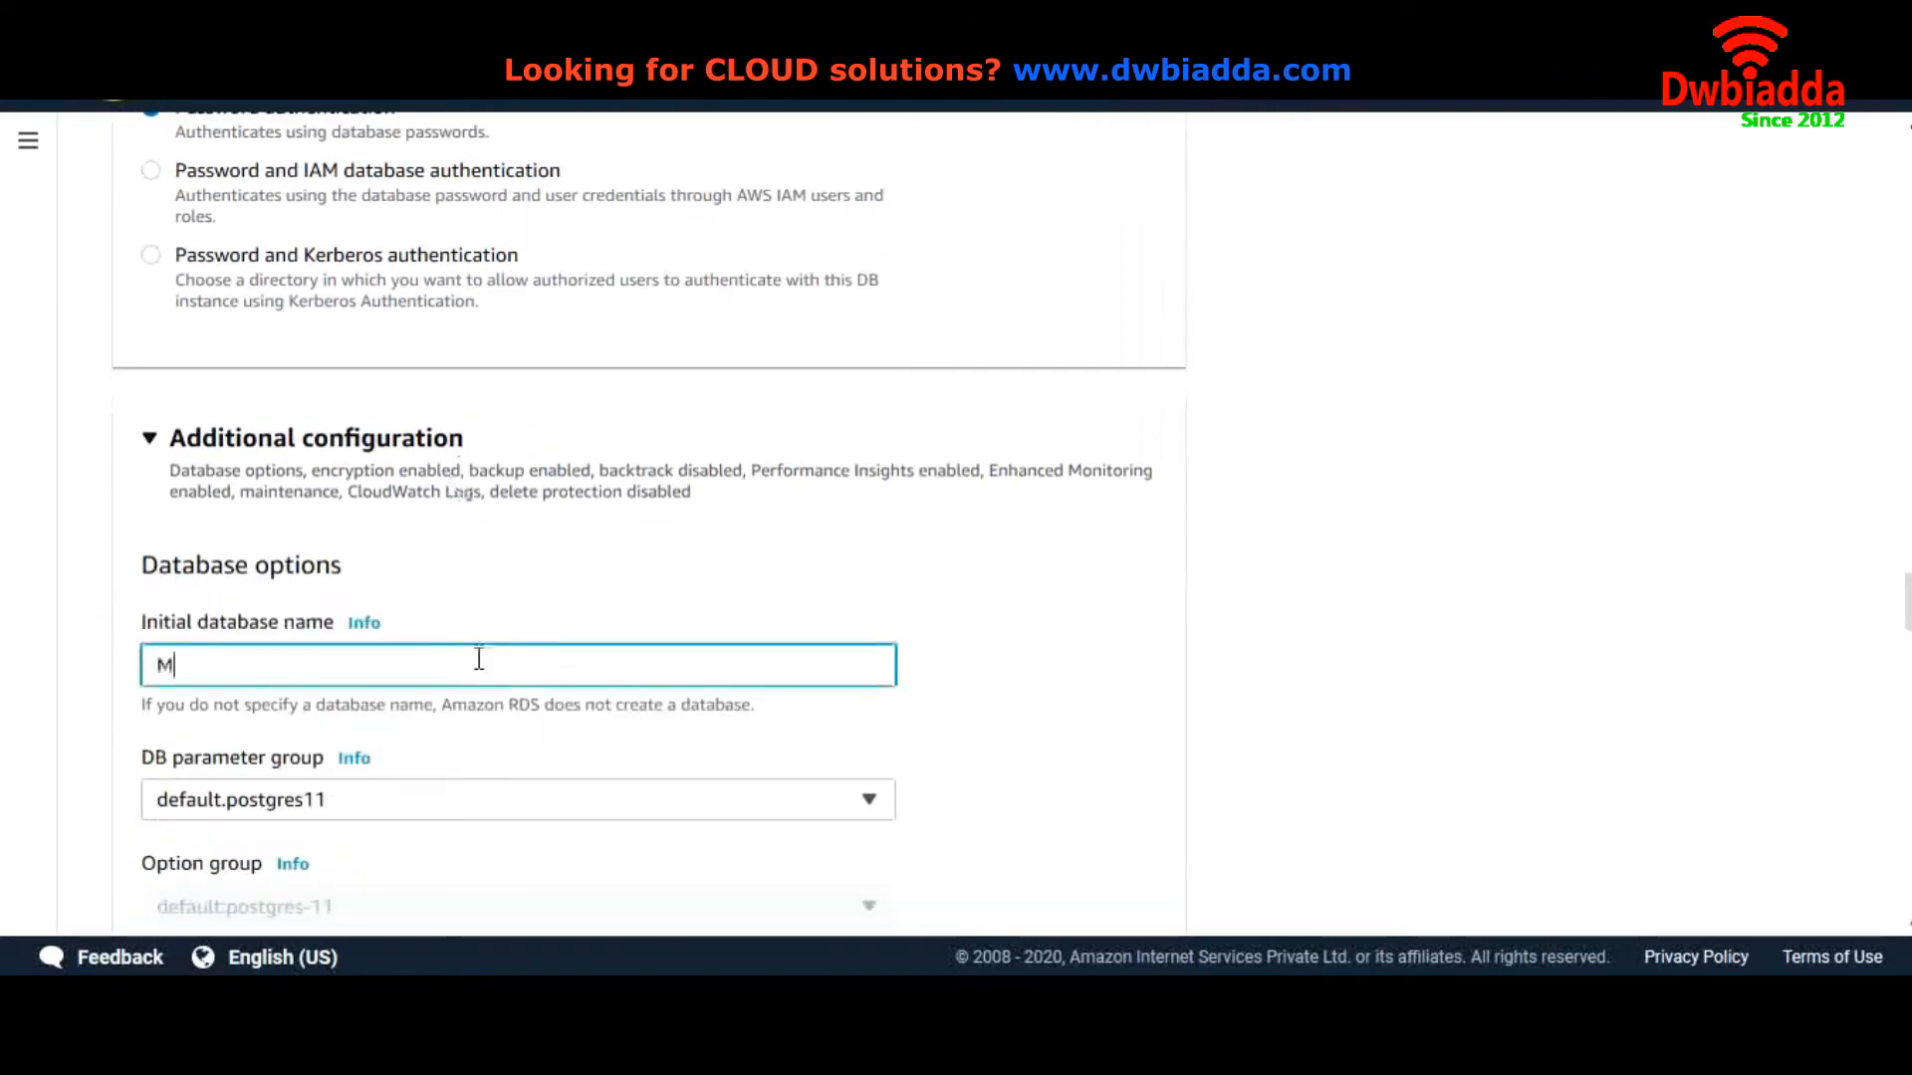
{"action": "type", "text": "yFir"}
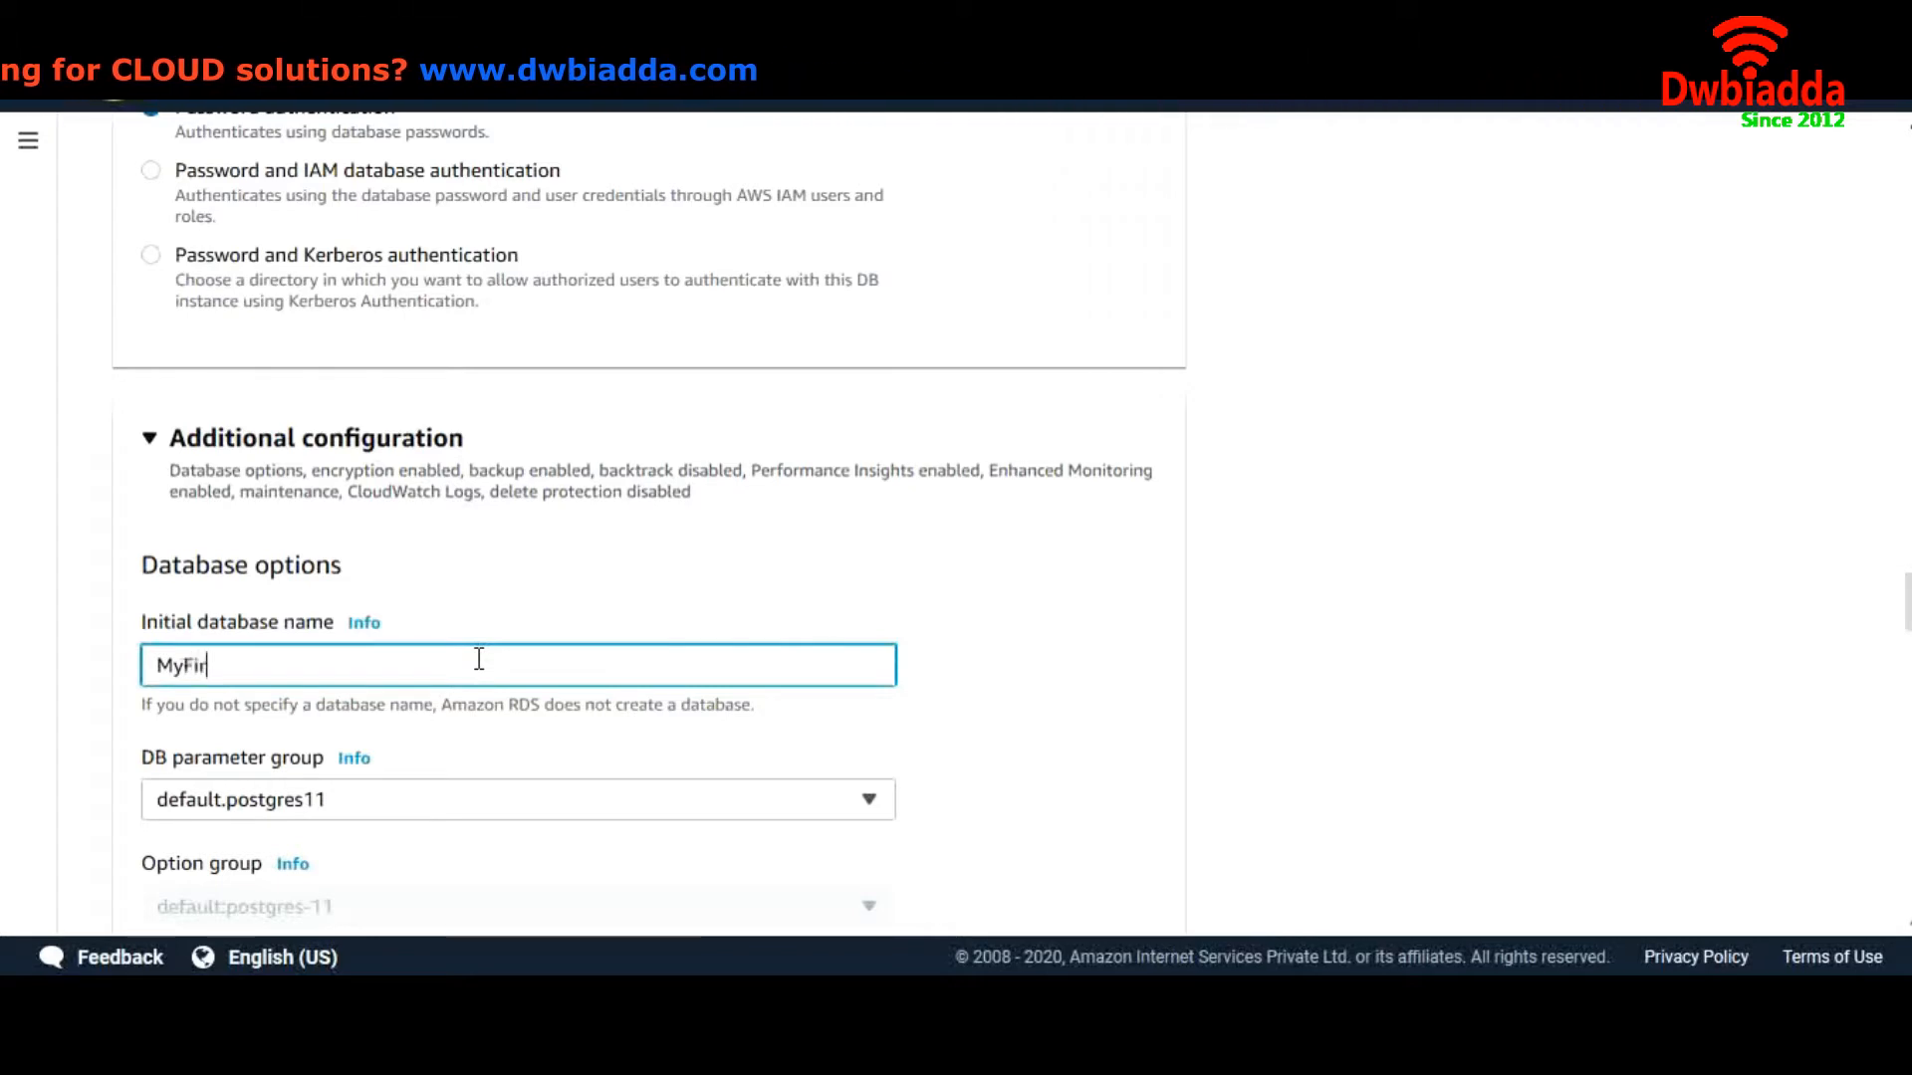
{"action": "type", "text": "stpsg"}
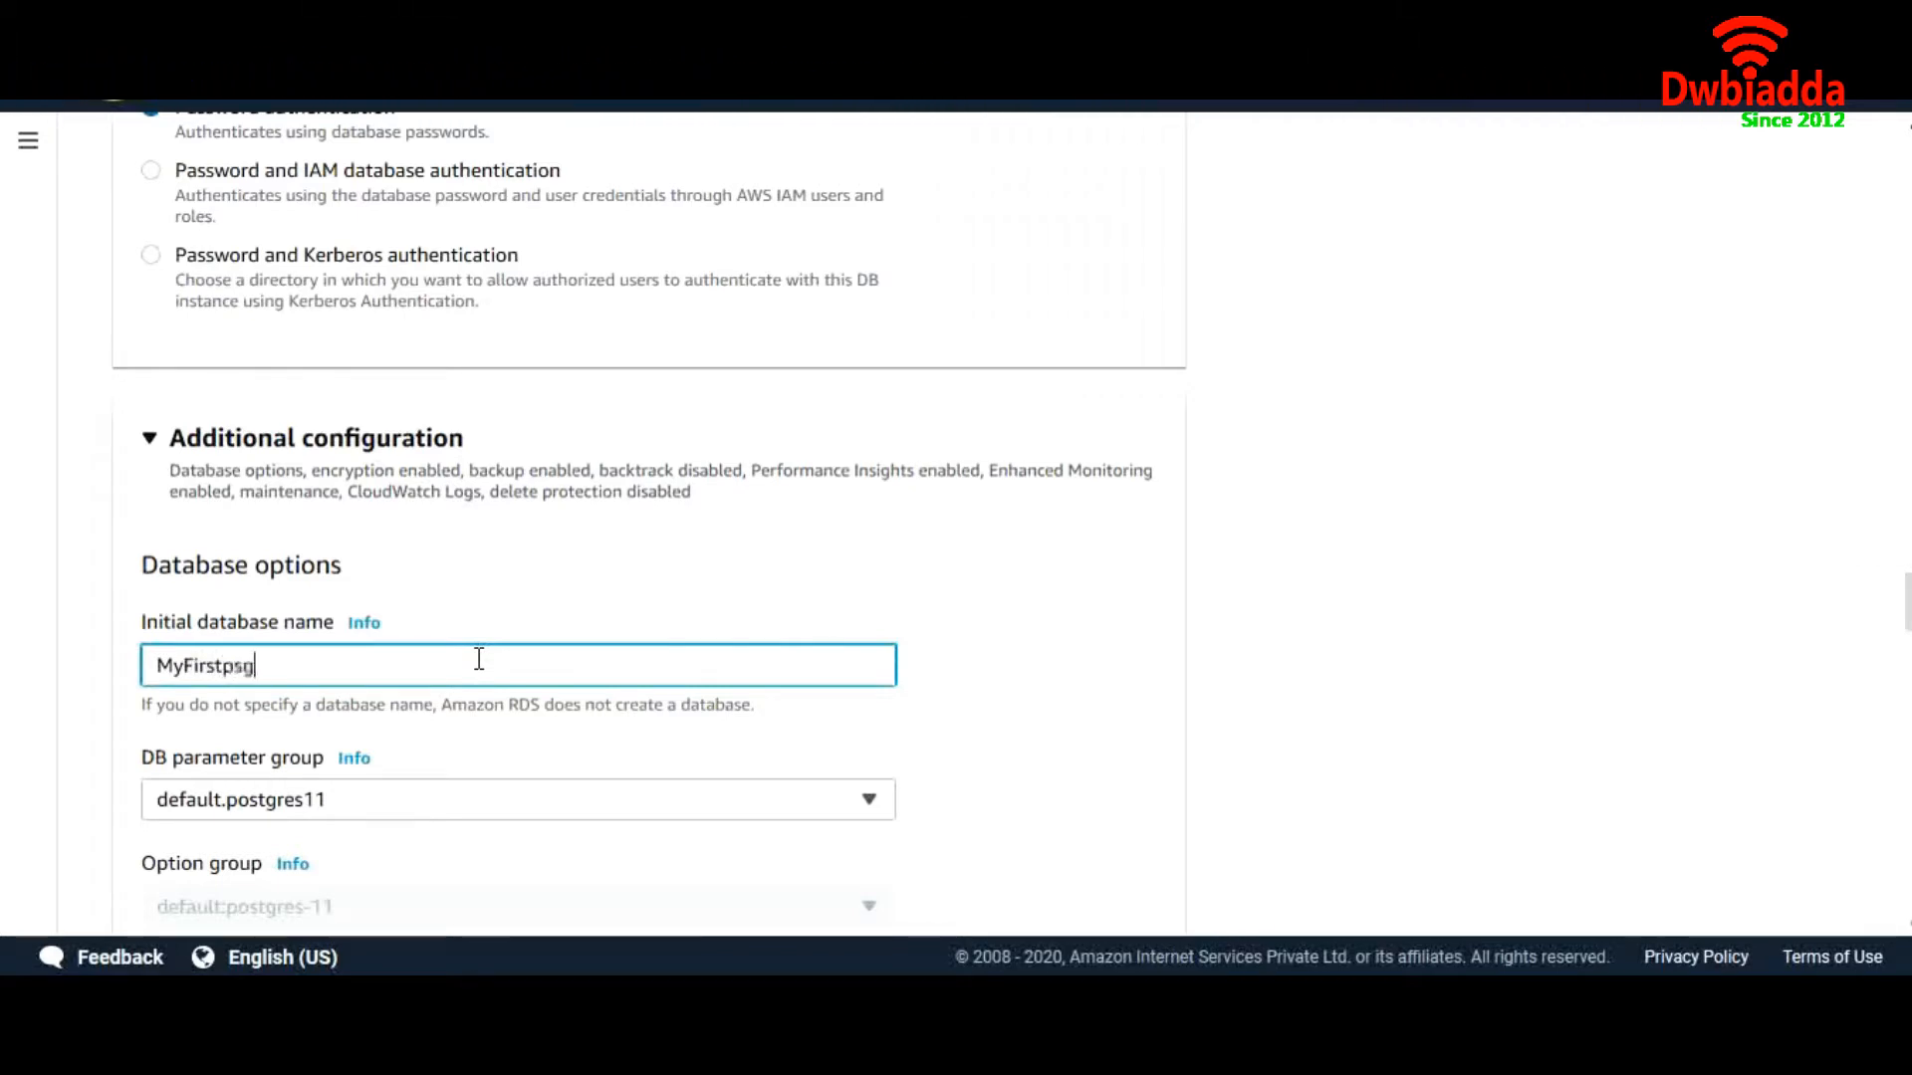
Keep the backup retention period at 7 days
{"action": "scroll", "coordinate": [479, 658], "scroll_direction": "down", "scroll_amount": 3}
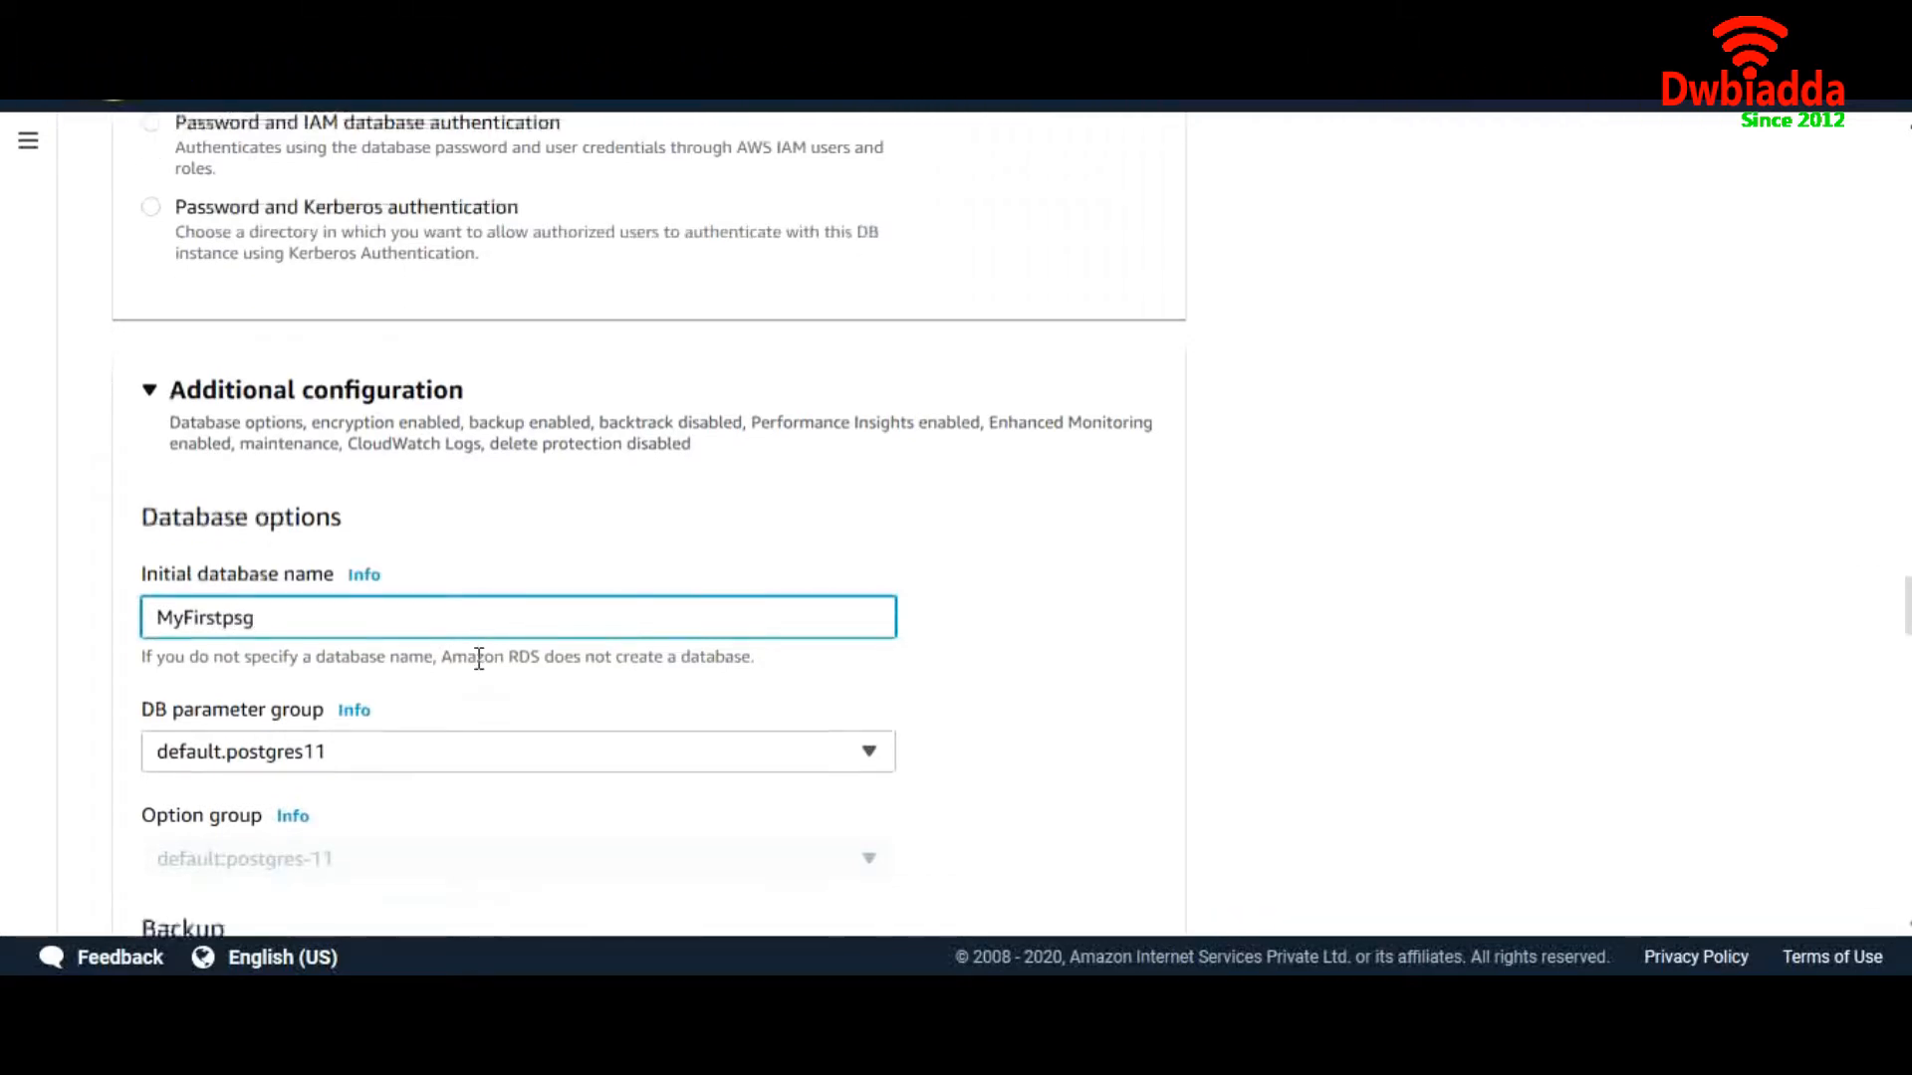
{"action": "scroll", "coordinate": [470, 640], "scroll_direction": "down", "scroll_amount": 3}
{"action": "scroll", "coordinate": [472, 638], "scroll_direction": "down", "scroll_amount": 1}
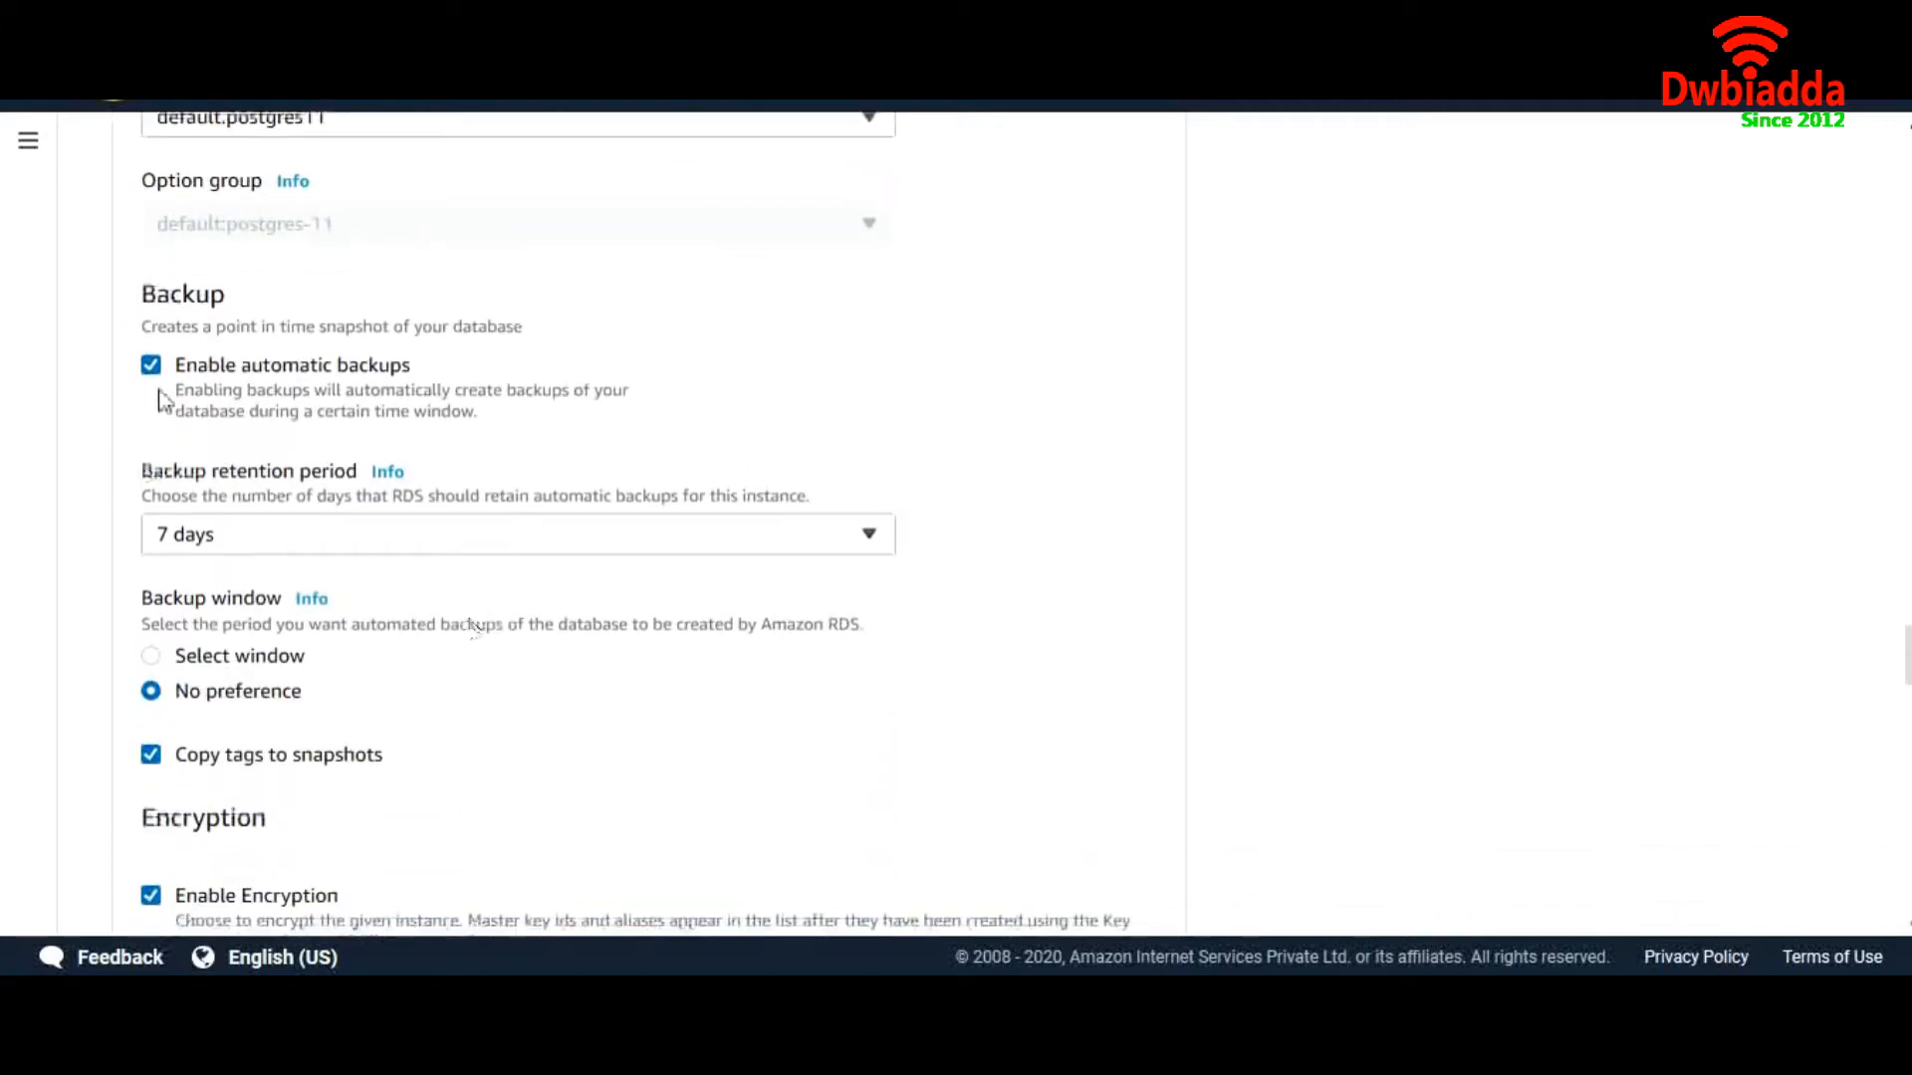
{"action": "left_click", "coordinate": [301, 537]}
{"action": "left_click", "coordinate": [306, 546]}
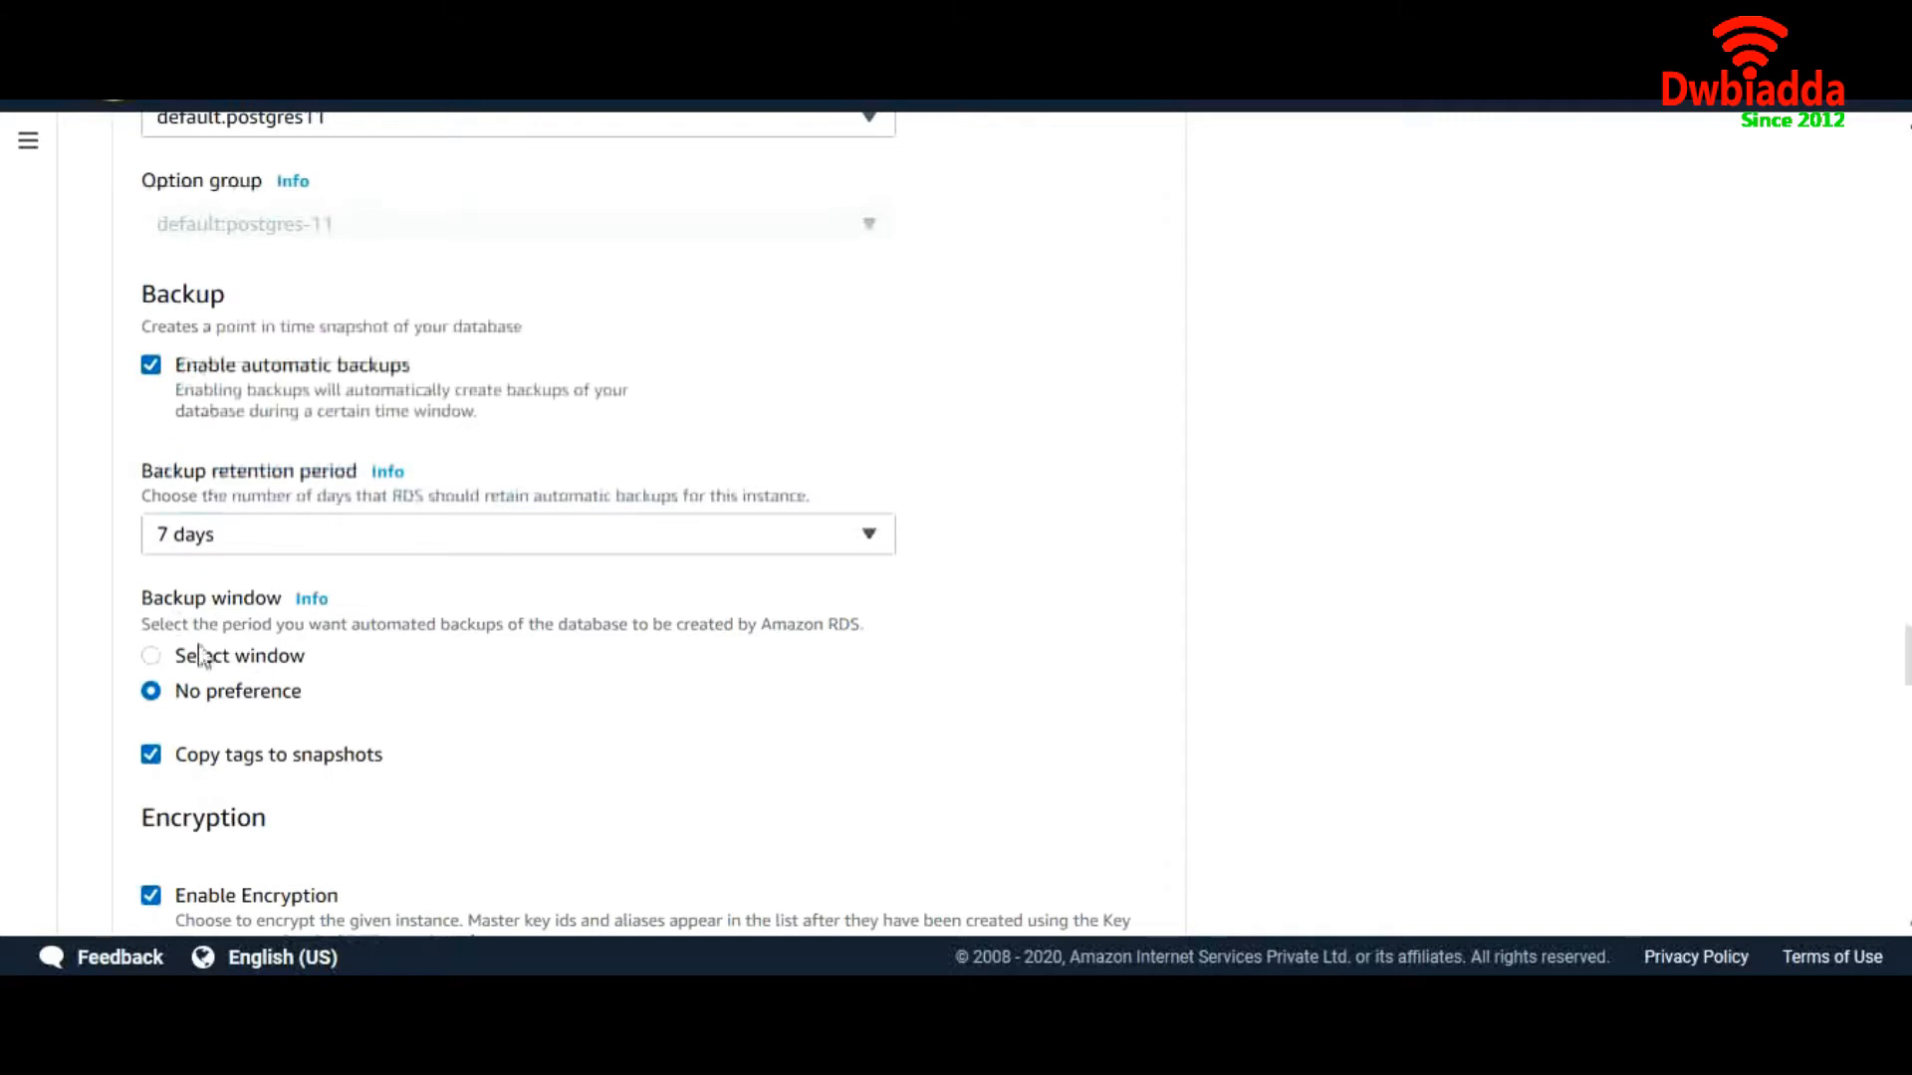
{"action": "scroll", "coordinate": [444, 696], "scroll_direction": "down", "scroll_amount": 2}
{"action": "scroll", "coordinate": [444, 696], "scroll_direction": "down", "scroll_amount": 4}
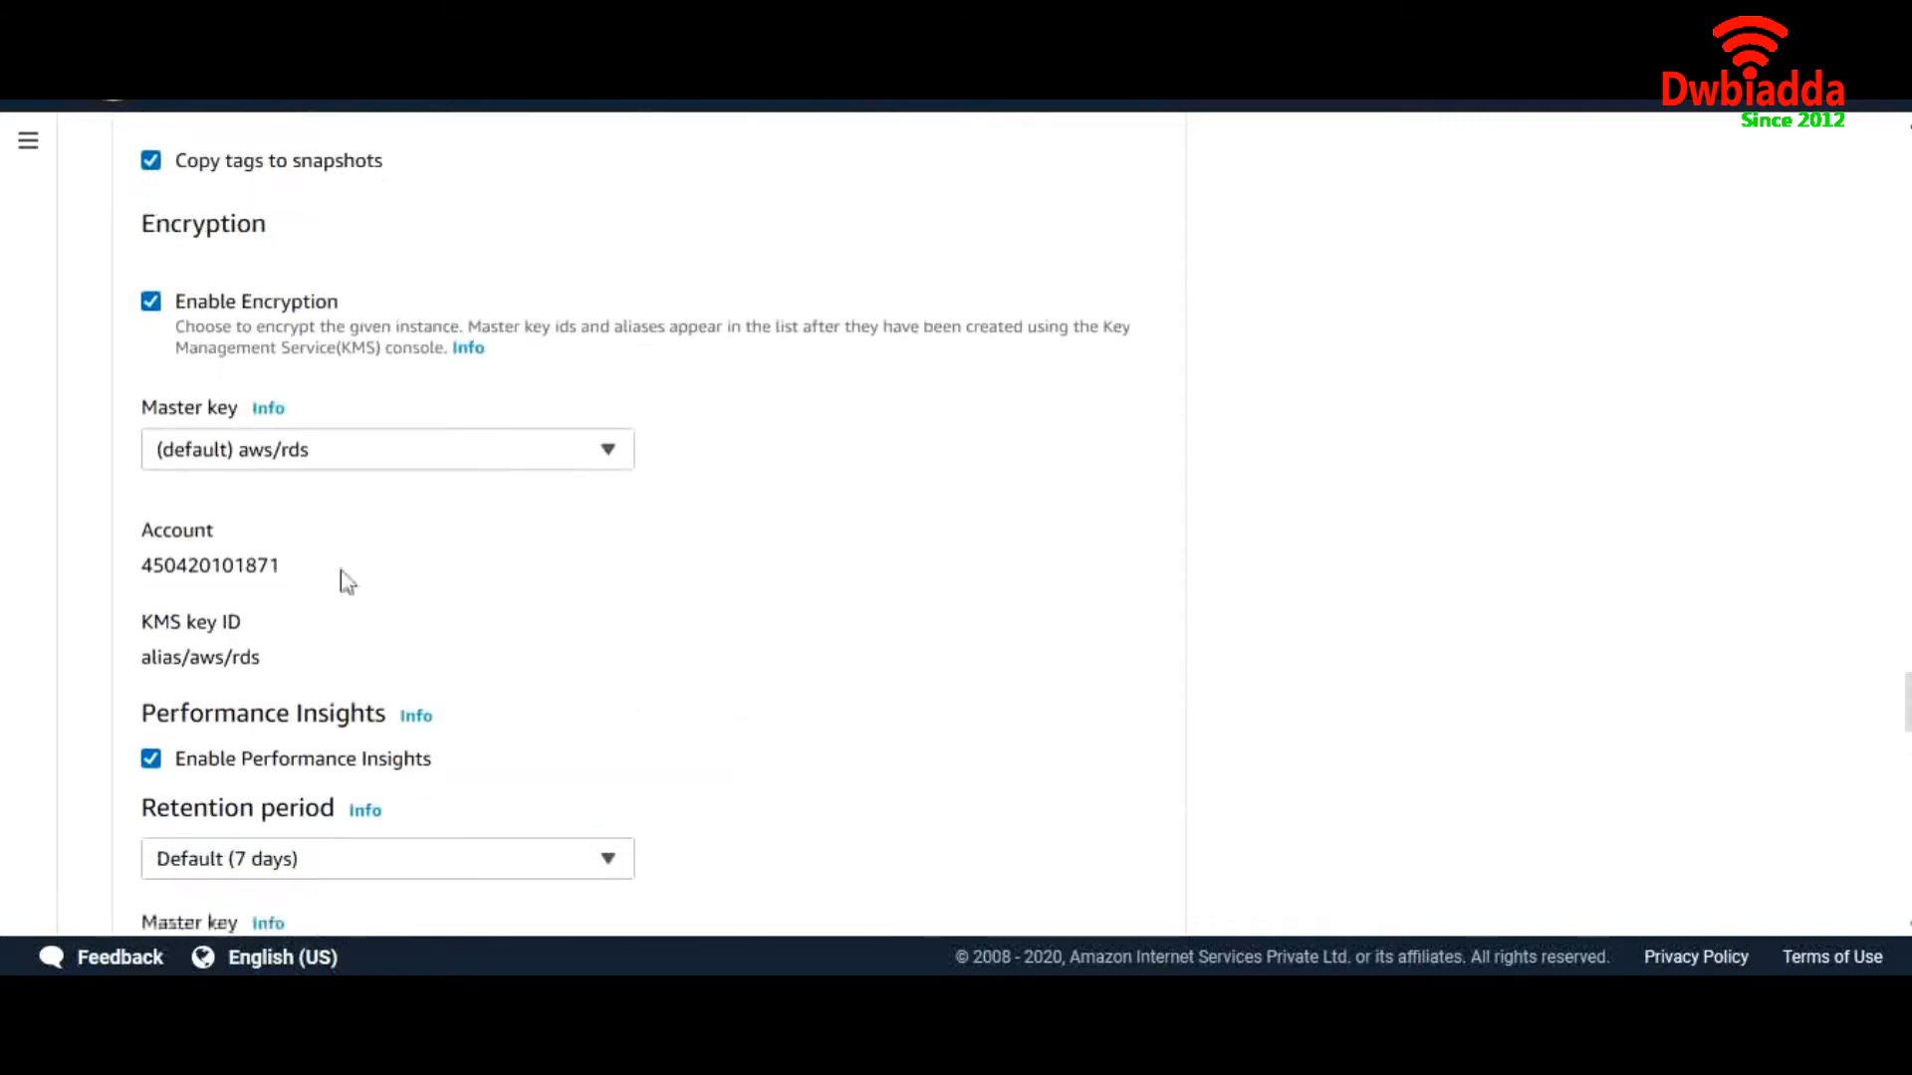
{"action": "left_click", "coordinate": [151, 301]}
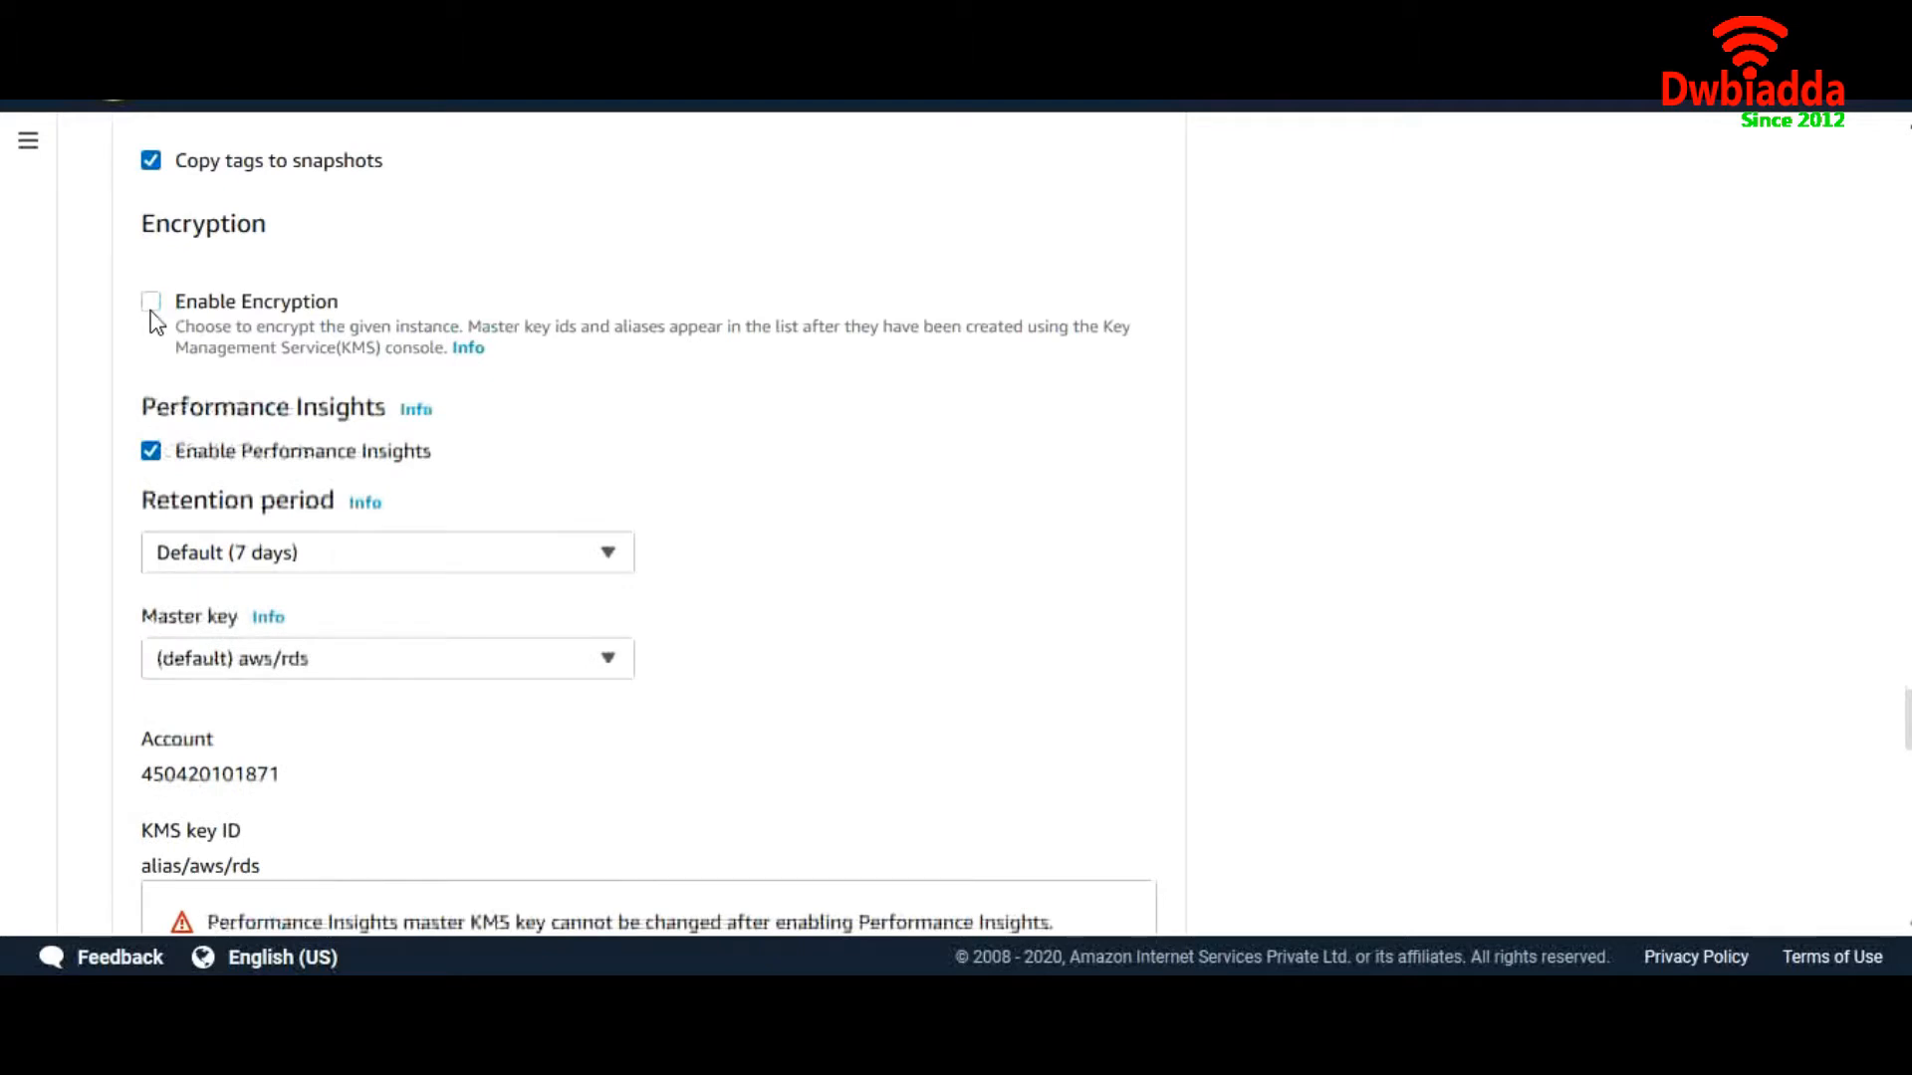
{"action": "left_click", "coordinate": [150, 307]}
{"action": "left_click", "coordinate": [151, 303]}
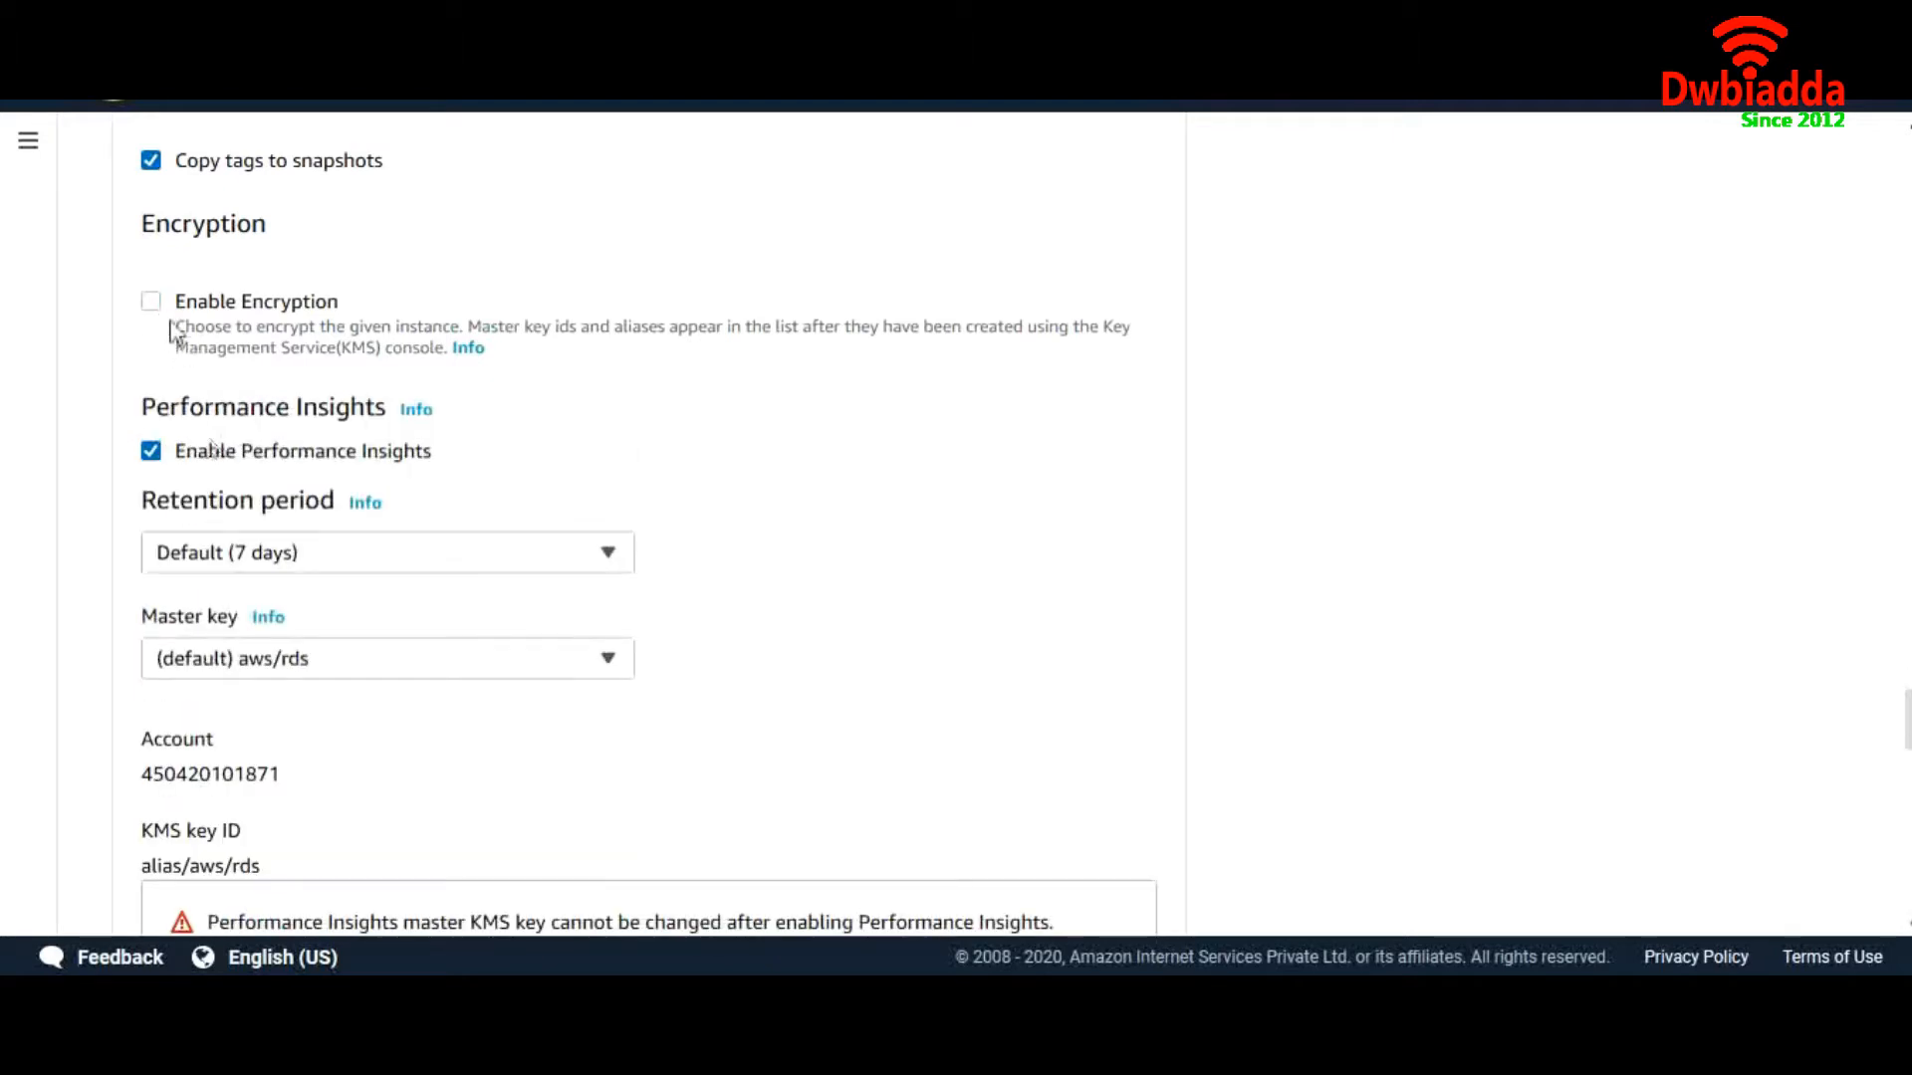
{"action": "left_click", "coordinate": [151, 303]}
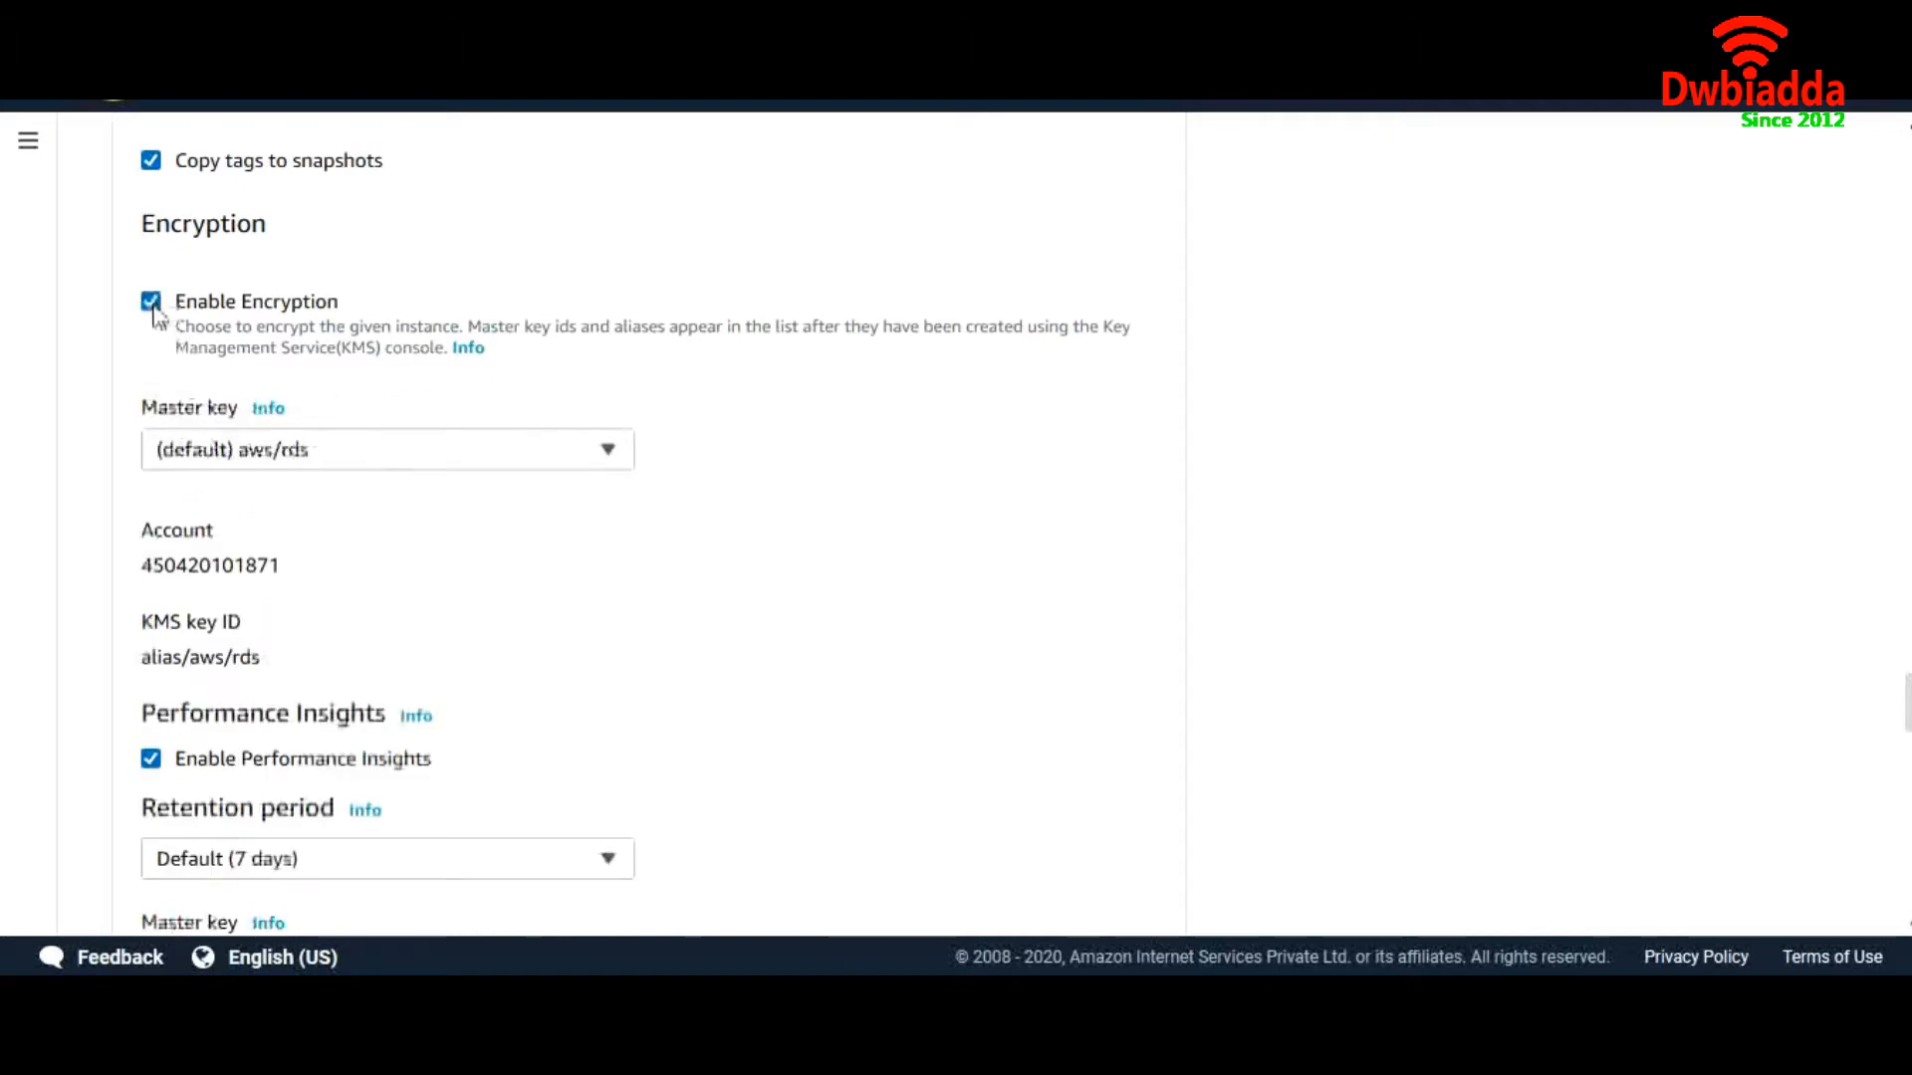
{"action": "left_click", "coordinate": [314, 450]}
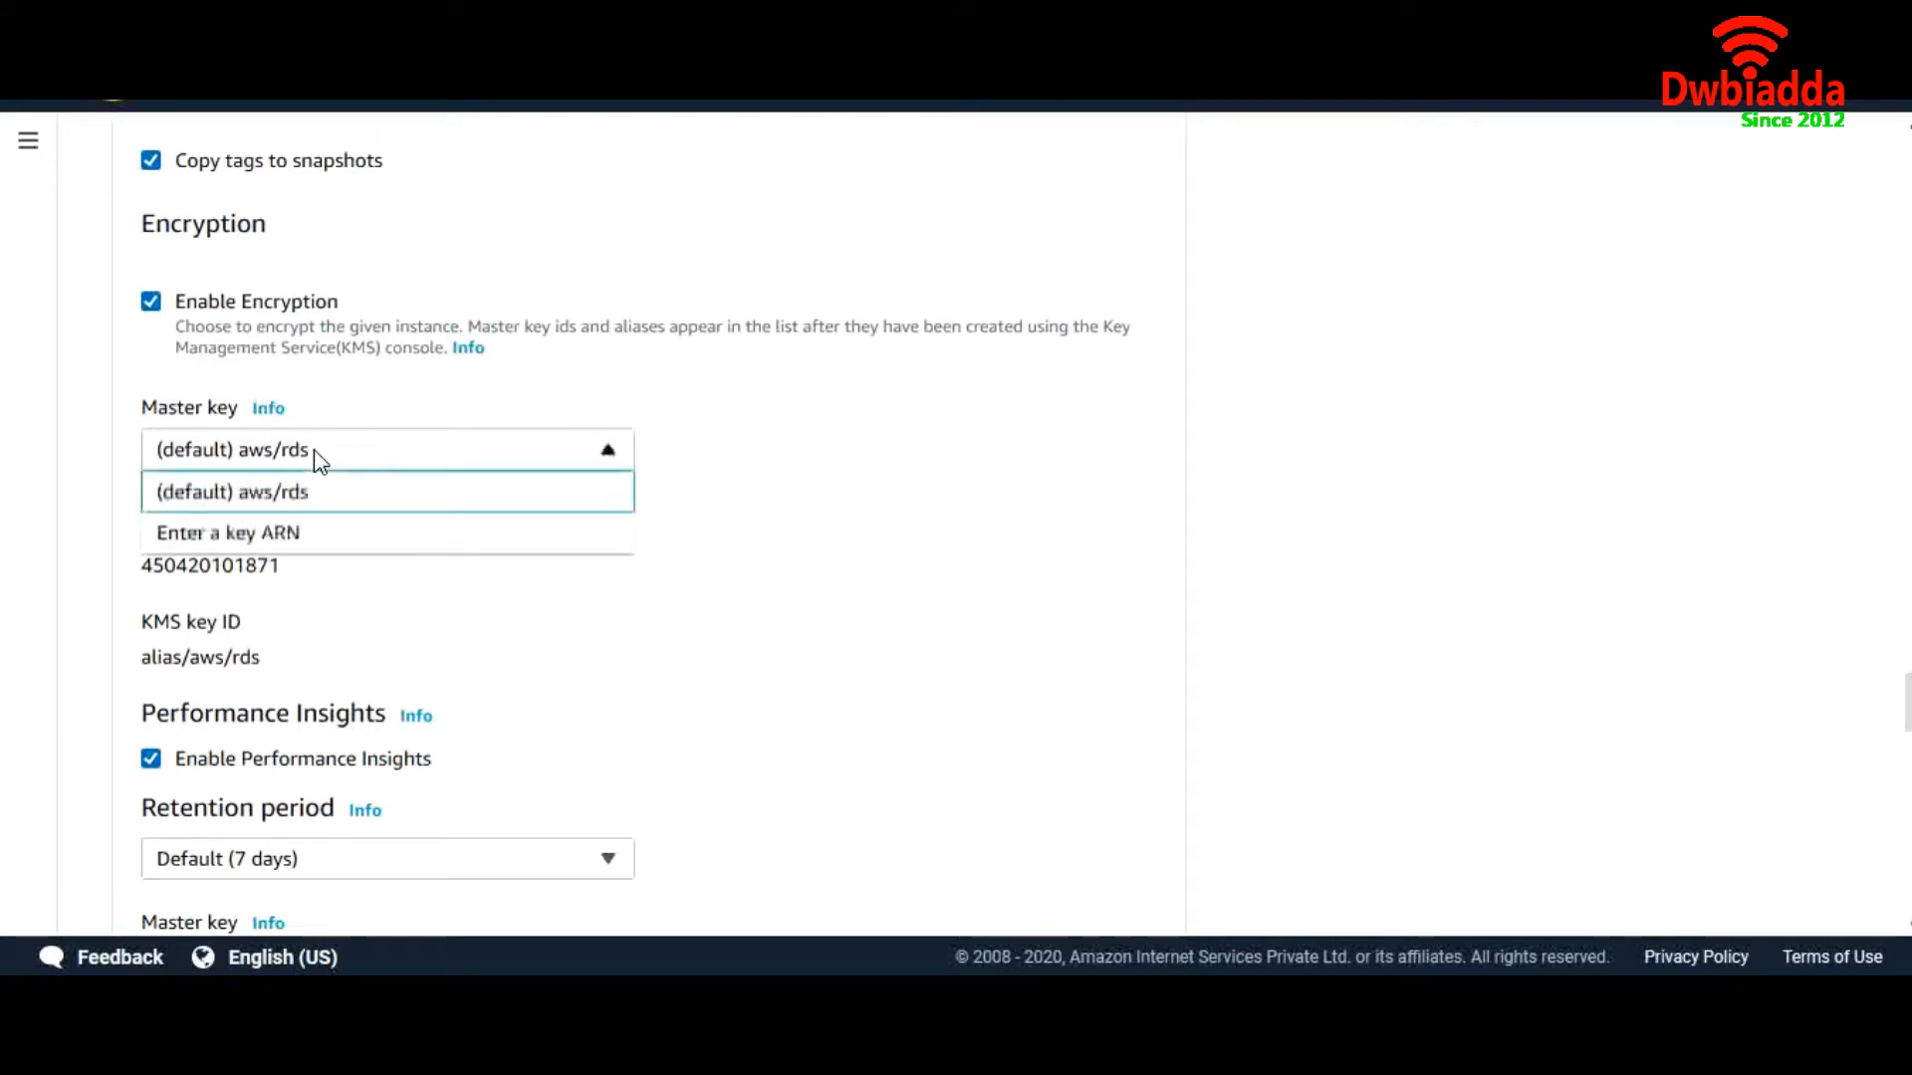
{"action": "left_click", "coordinate": [324, 543]}
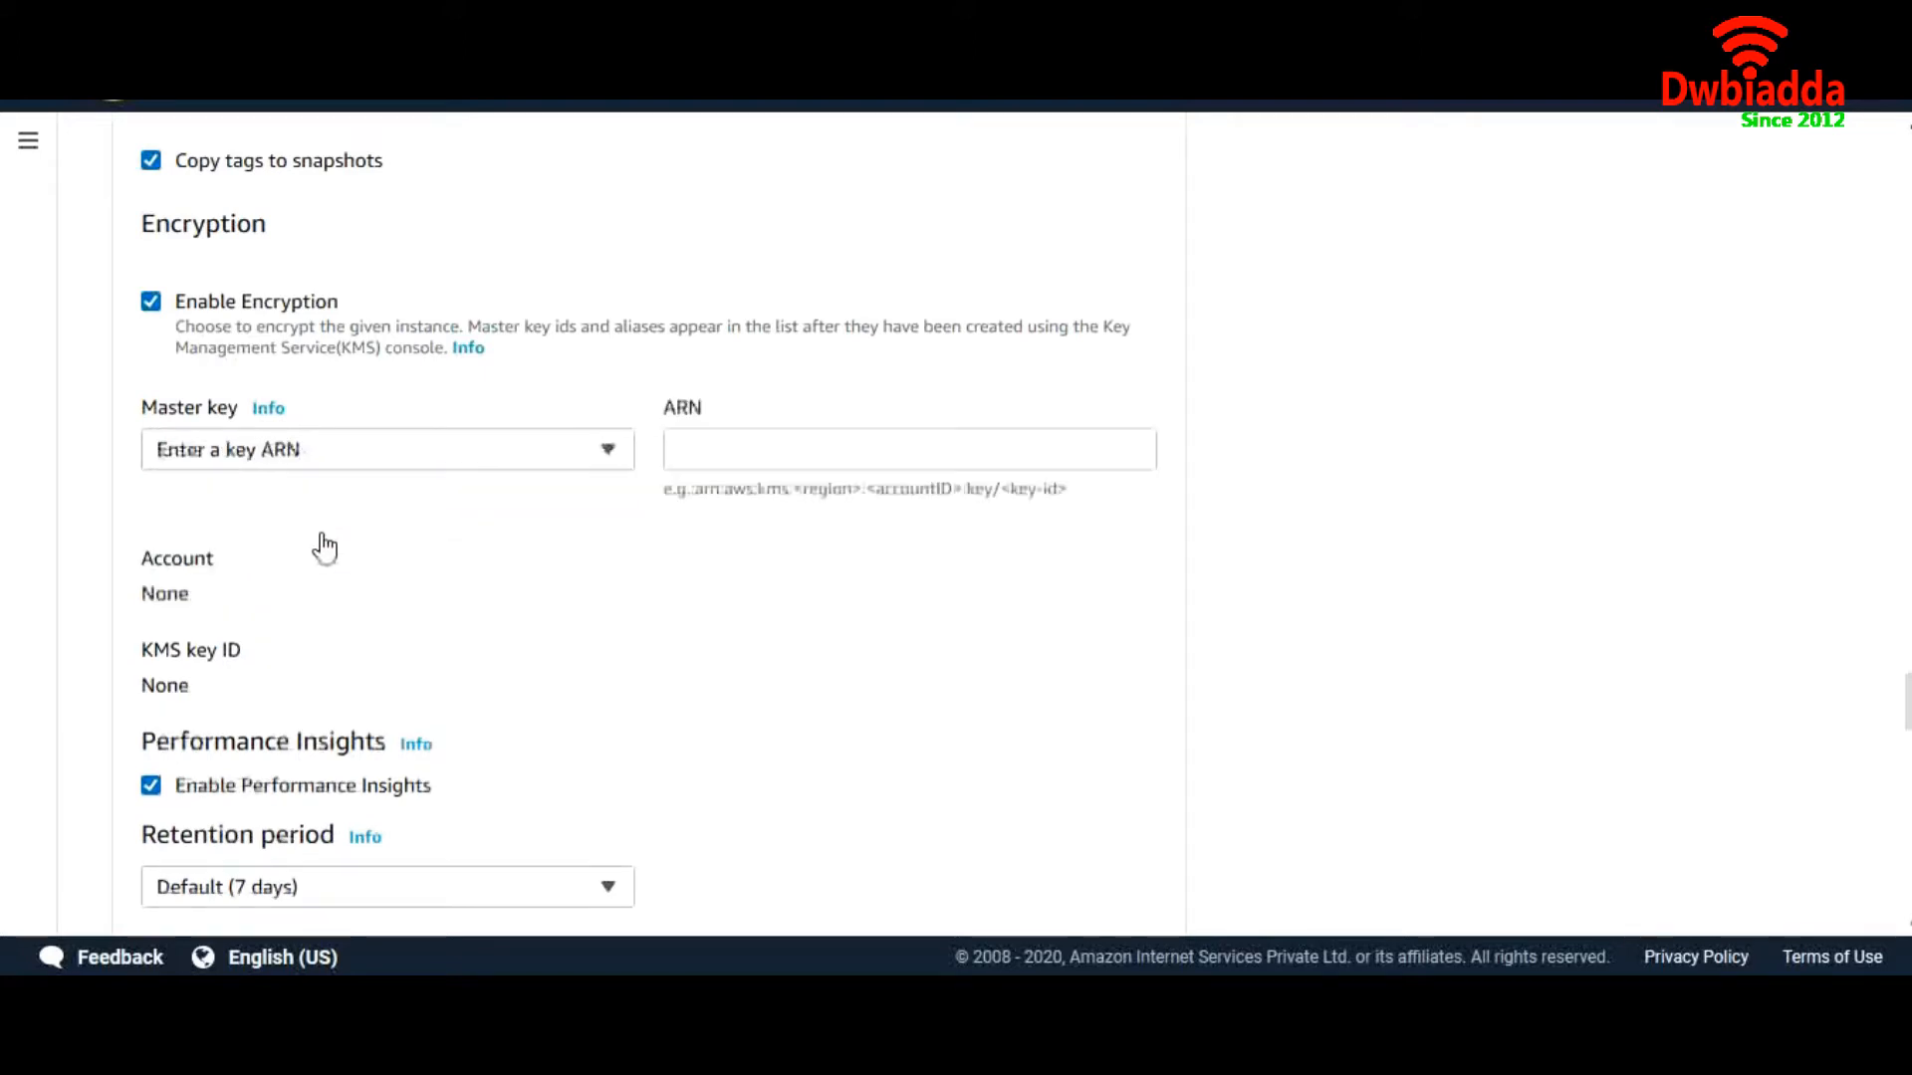
{"action": "left_click", "coordinate": [345, 461]}
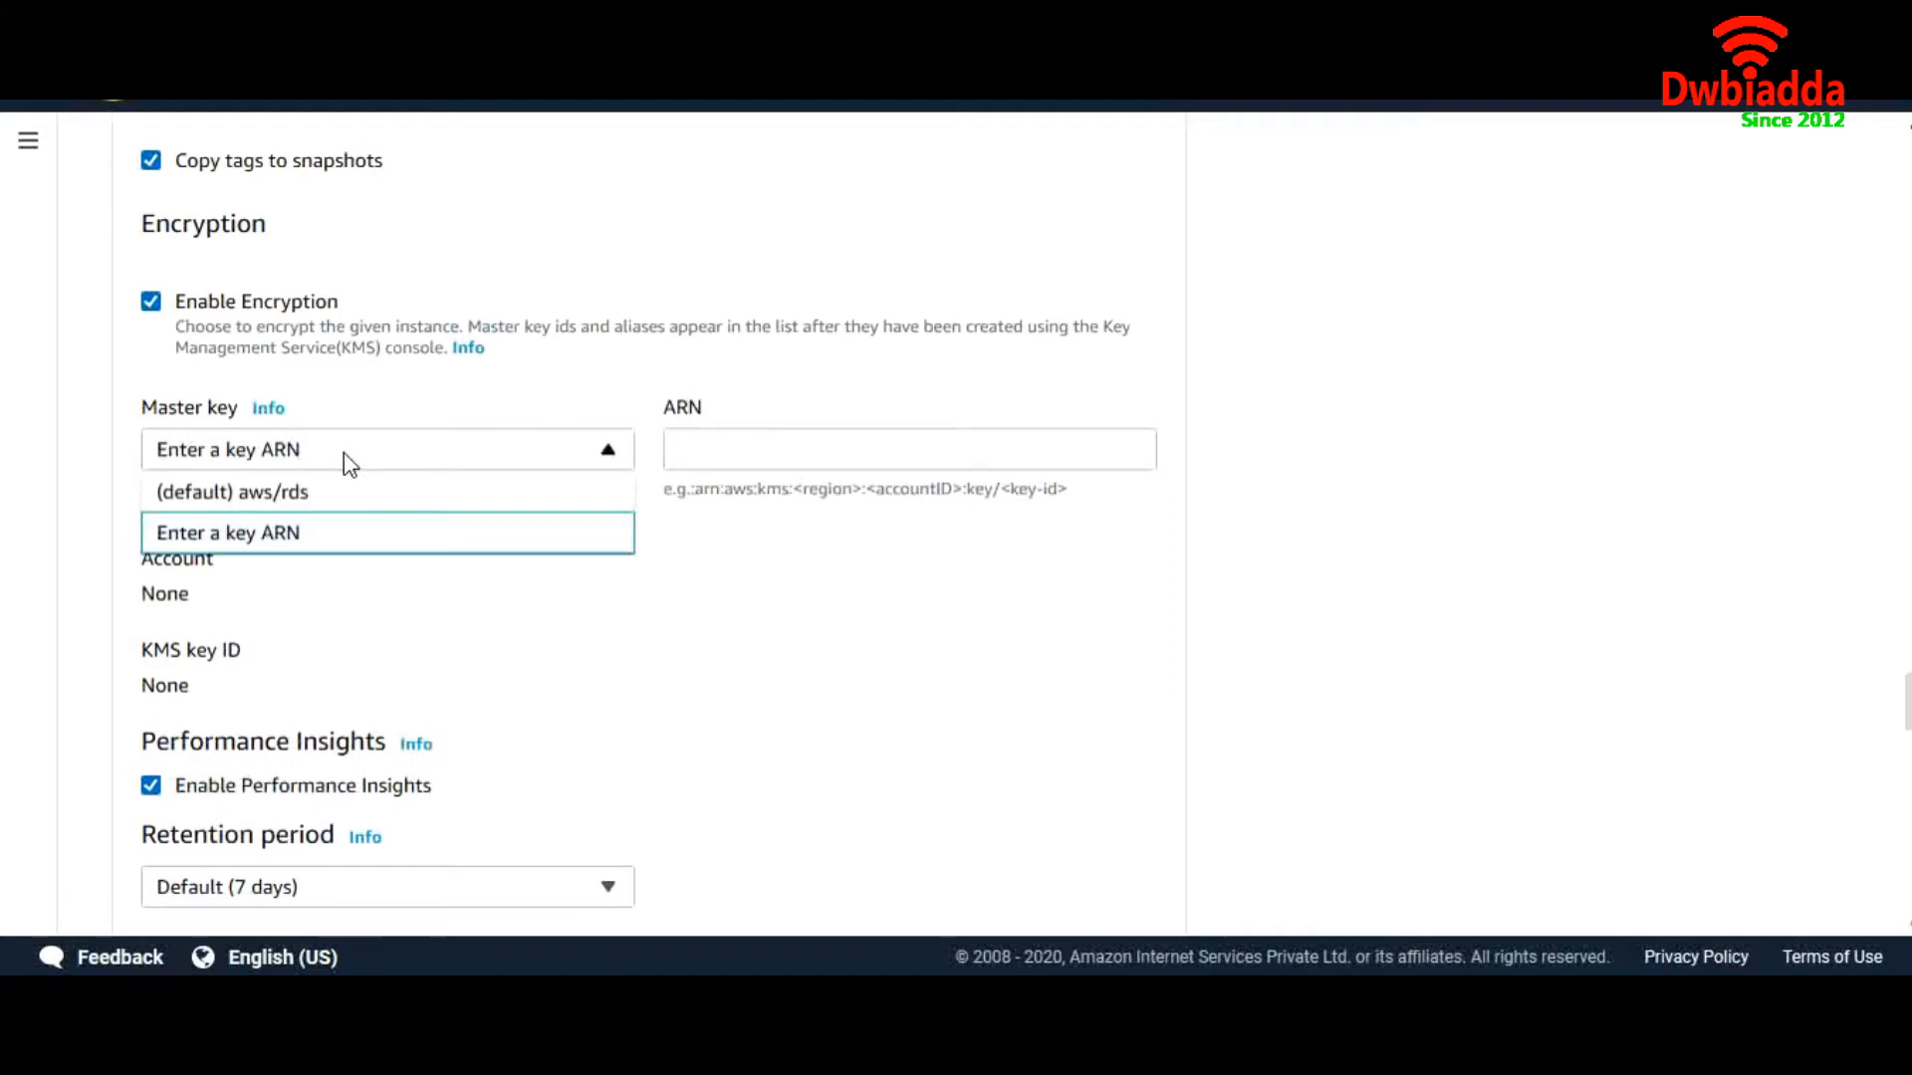
{"action": "left_click", "coordinate": [334, 498]}
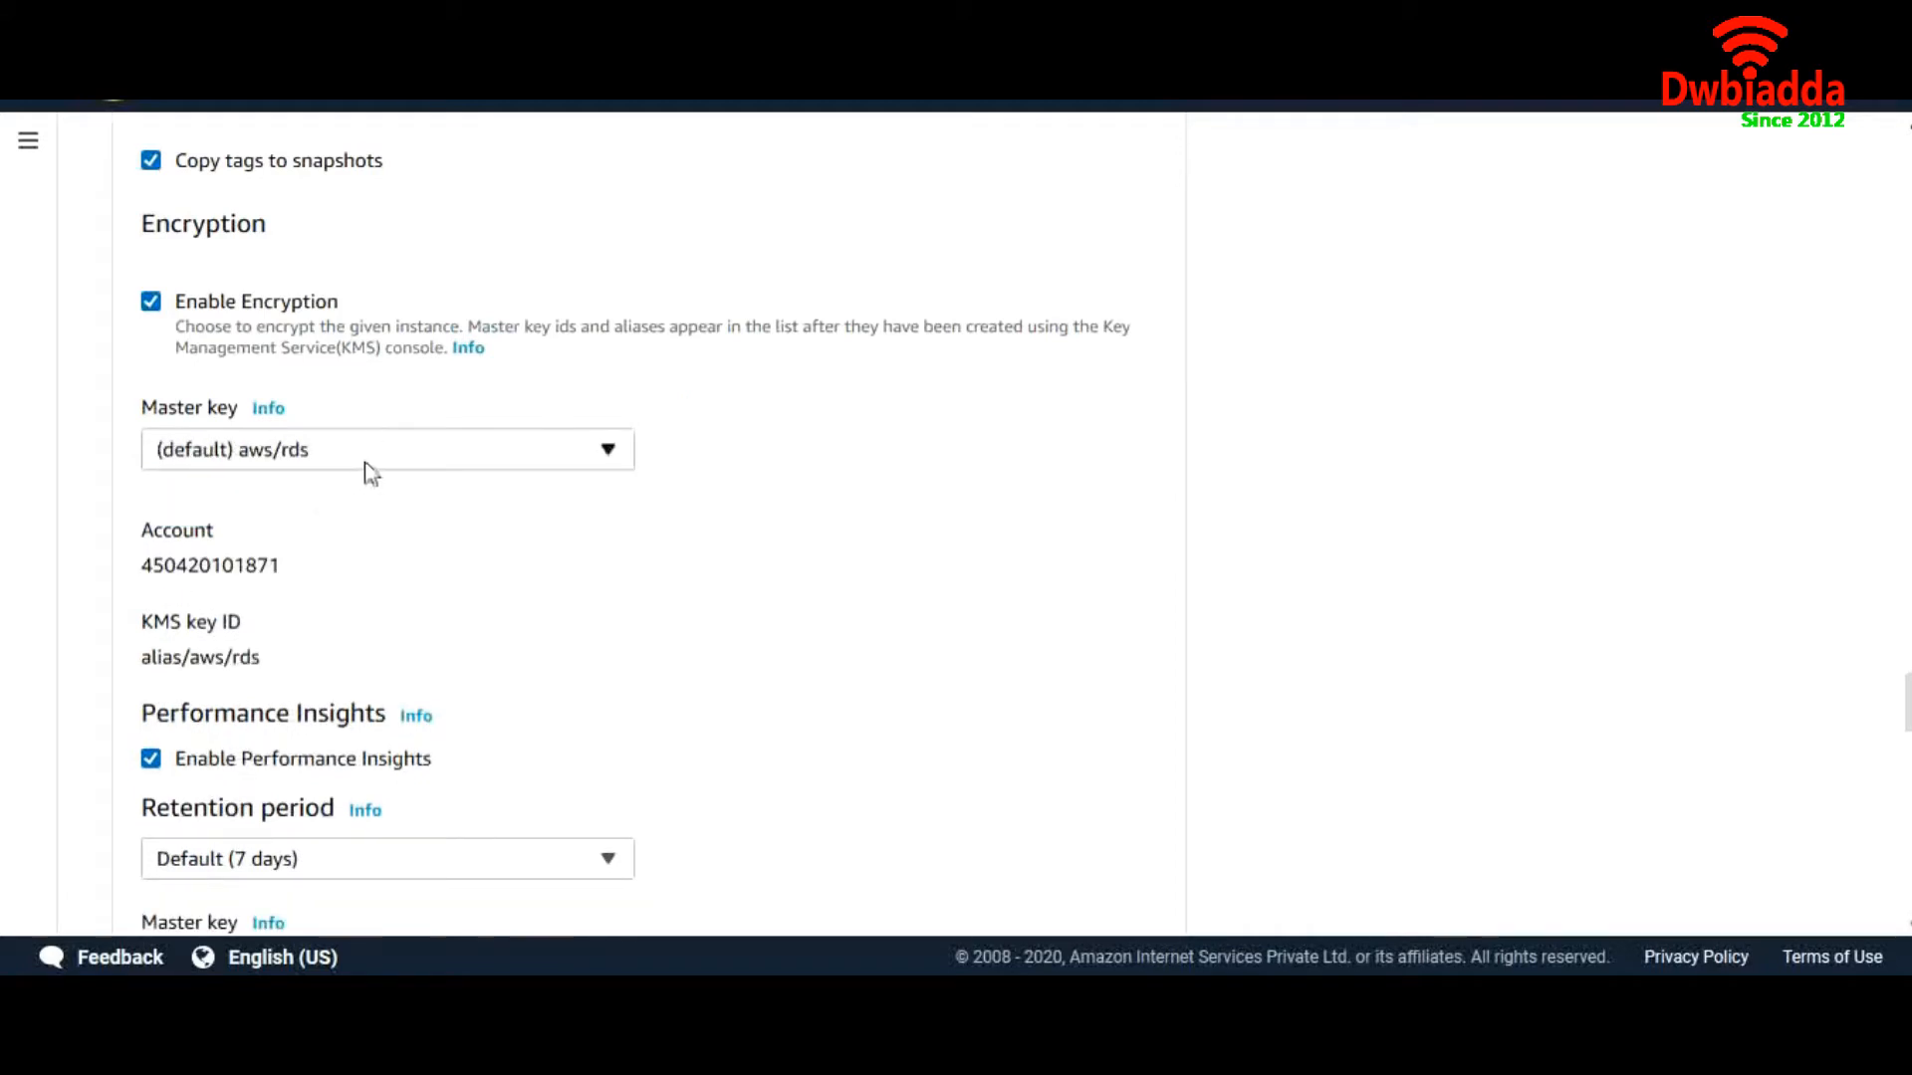
{"action": "scroll", "coordinate": [371, 472], "scroll_direction": "down", "scroll_amount": 5}
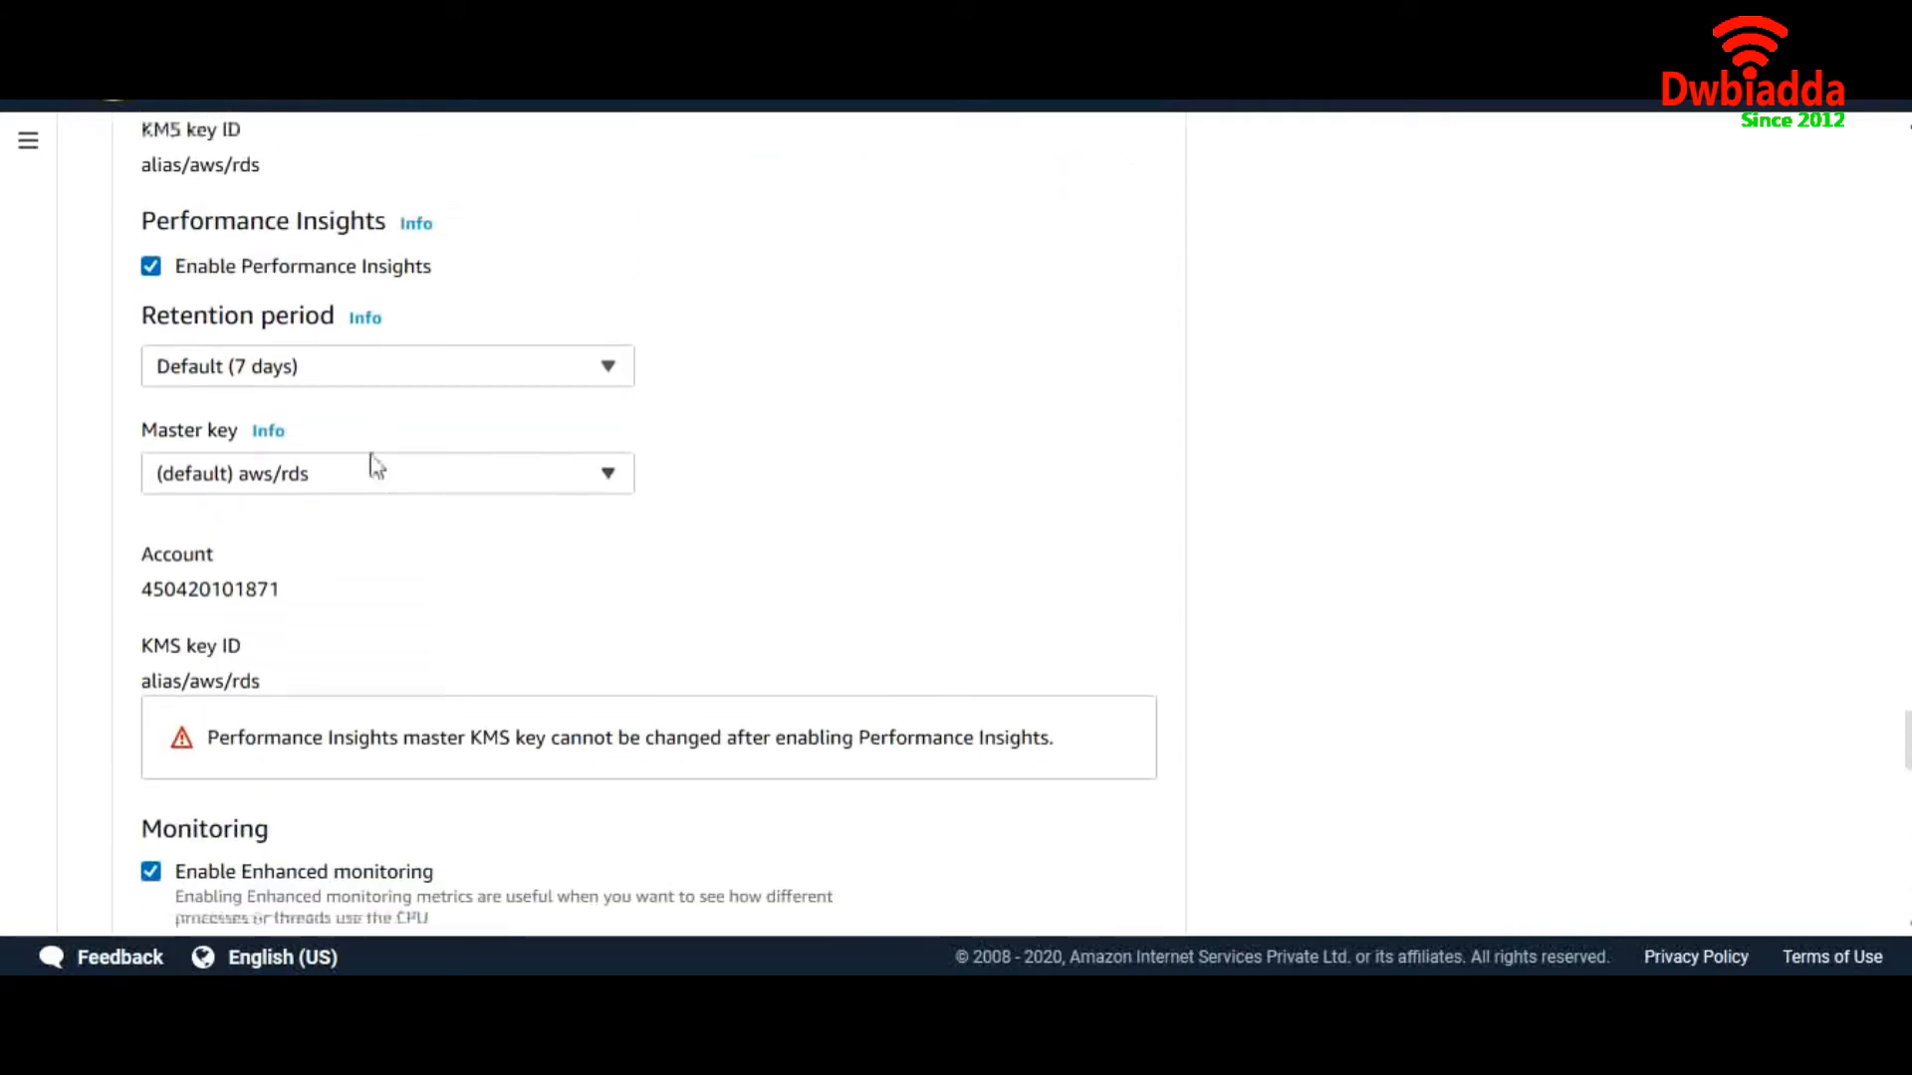
Turn off Performance Insights and Enhanced monitoring for the new instance
{"action": "scroll", "coordinate": [416, 392], "scroll_direction": "up", "scroll_amount": 3}
{"action": "scroll", "coordinate": [417, 392], "scroll_direction": "down", "scroll_amount": 2}
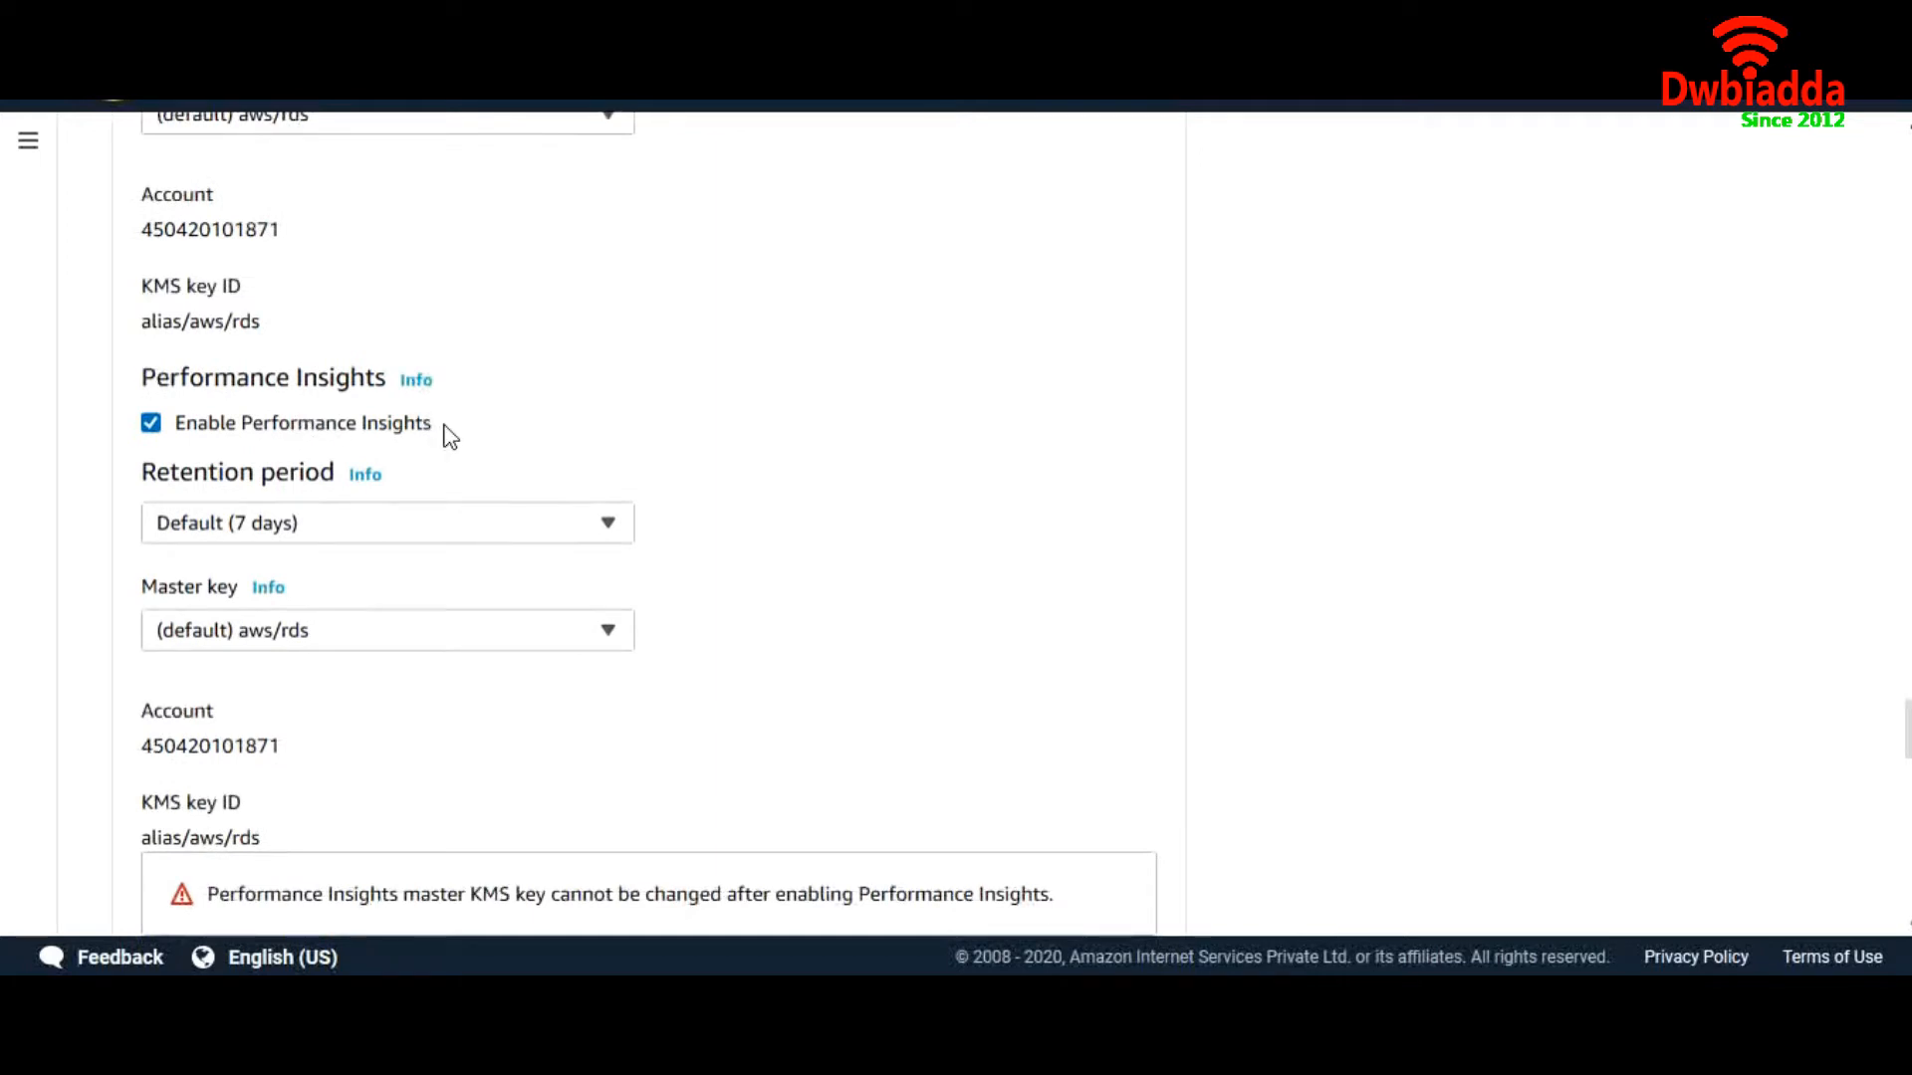
{"action": "left_click", "coordinate": [369, 476]}
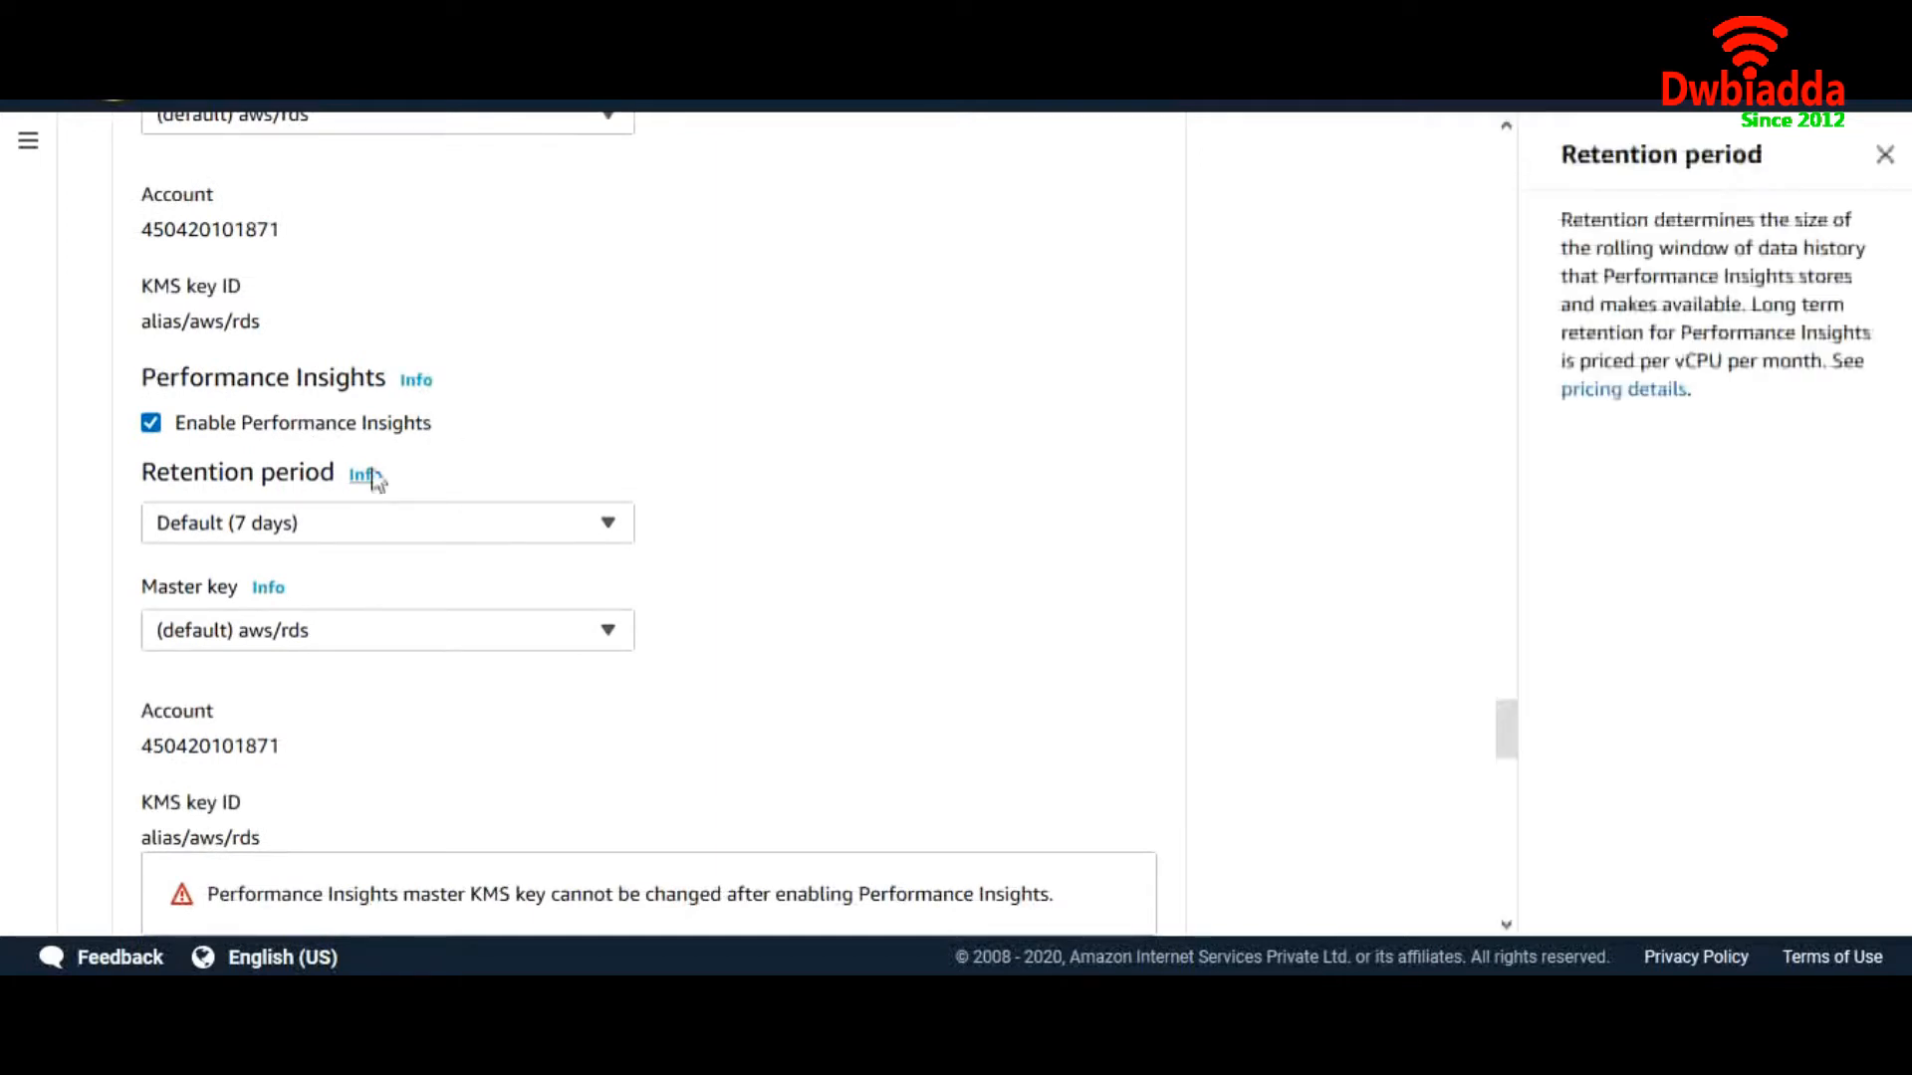
{"action": "left_click", "coordinate": [151, 423]}
{"action": "scroll", "coordinate": [611, 527], "scroll_direction": "down", "scroll_amount": 1}
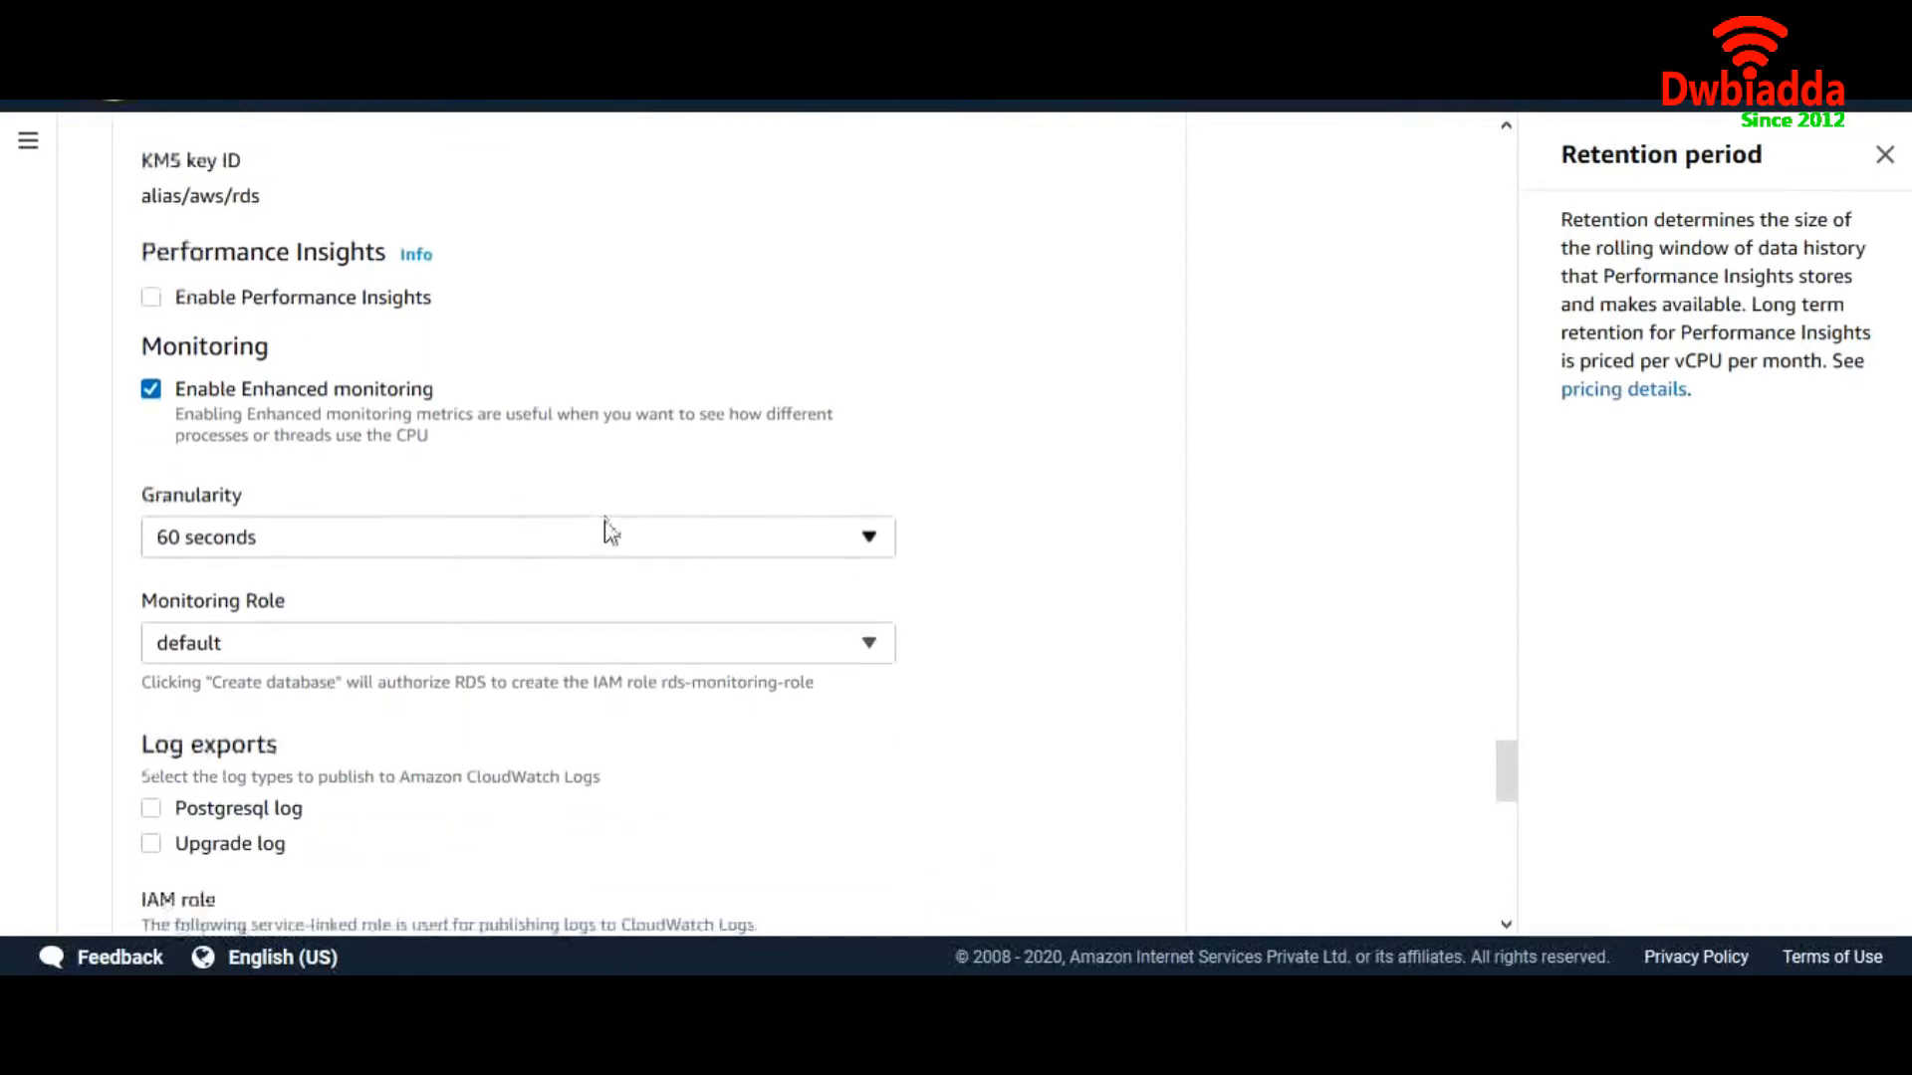
{"action": "left_click", "coordinate": [1885, 157]}
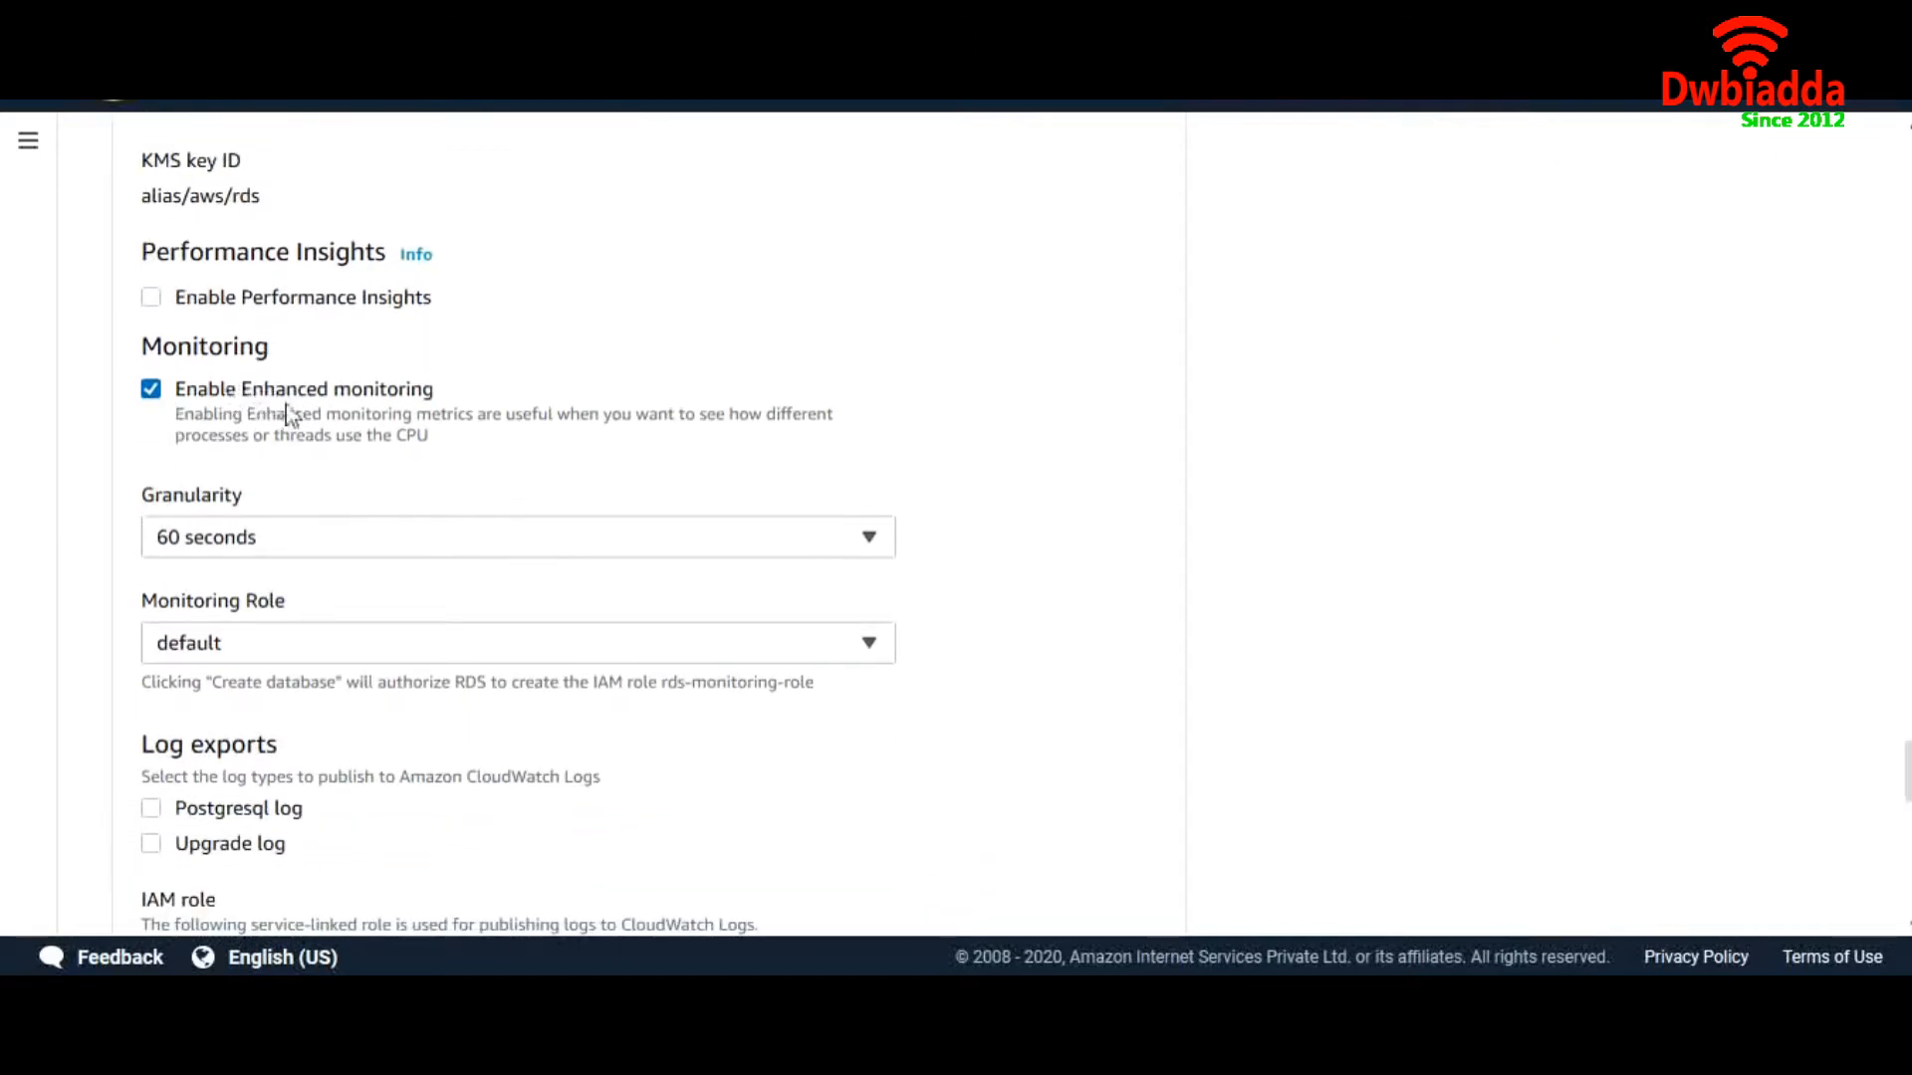
{"action": "left_click", "coordinate": [150, 389]}
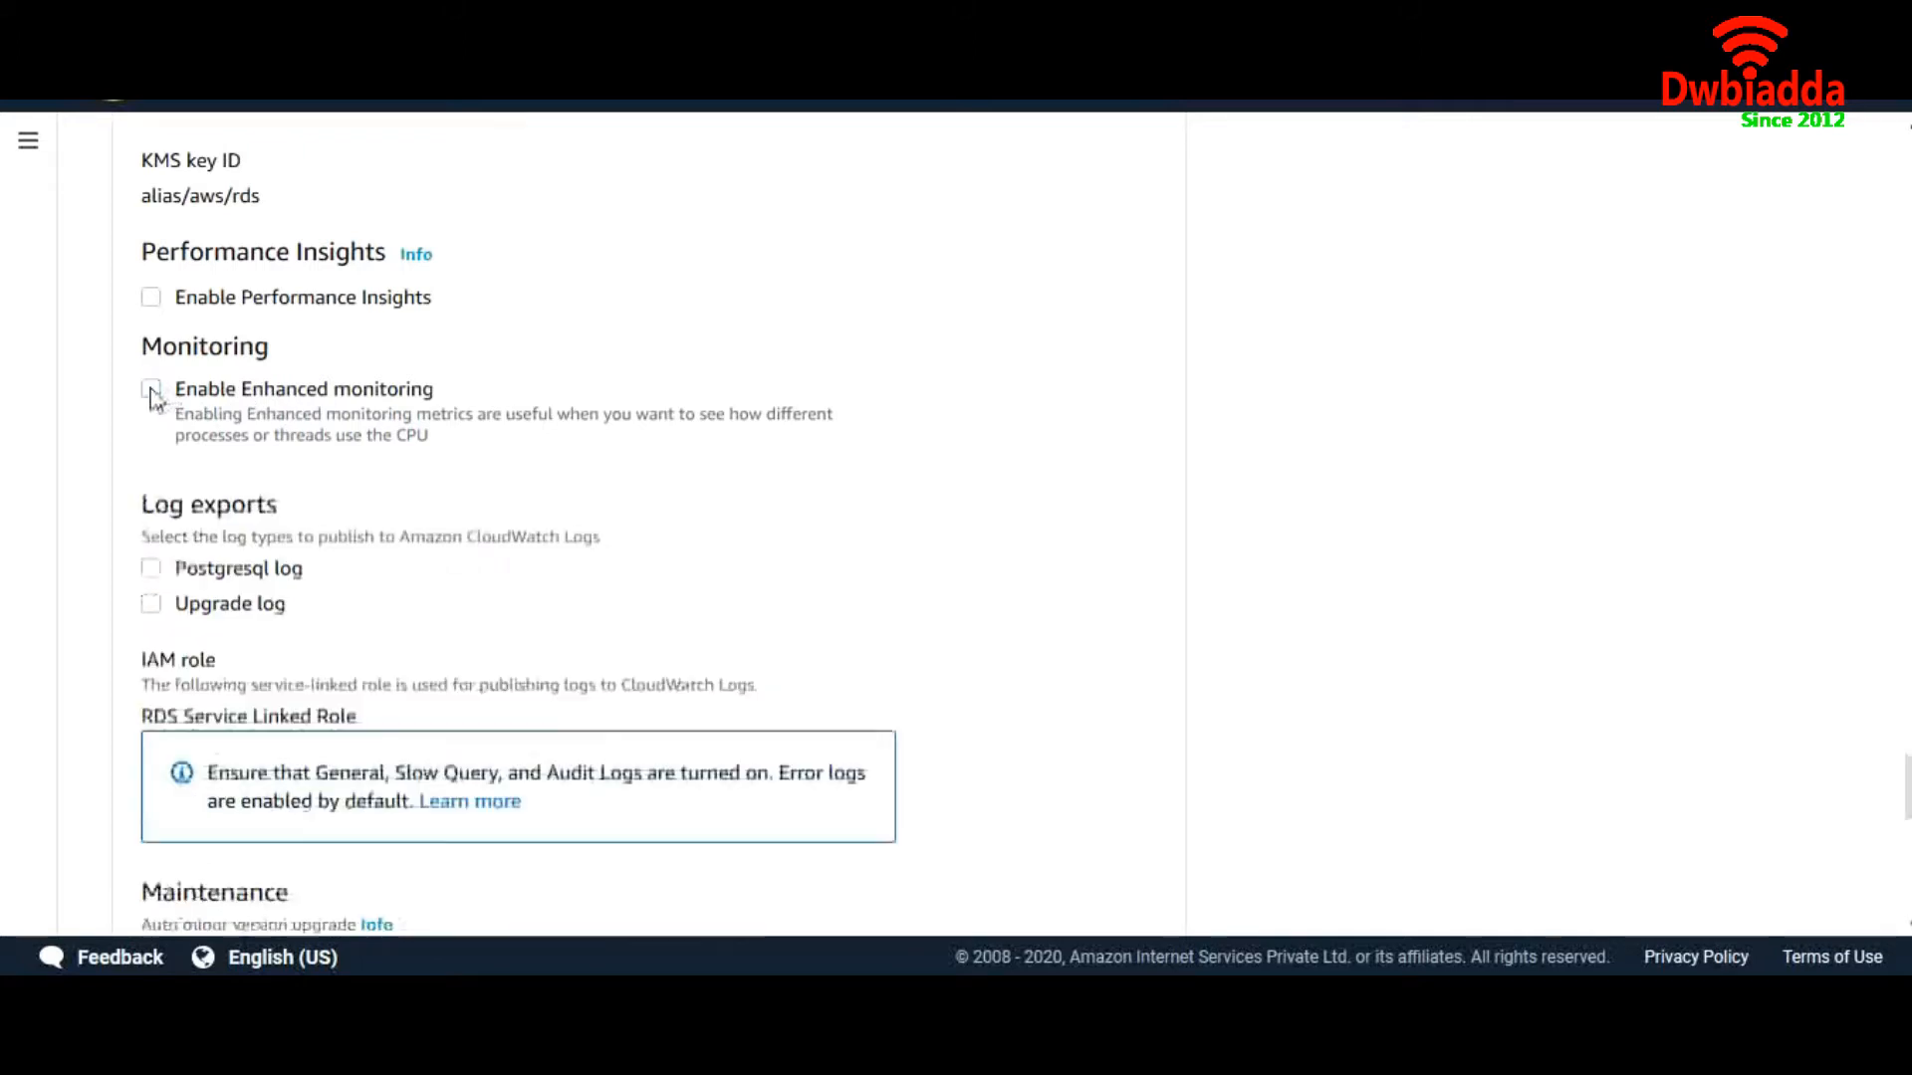
{"action": "scroll", "coordinate": [350, 454], "scroll_direction": "down", "scroll_amount": 2}
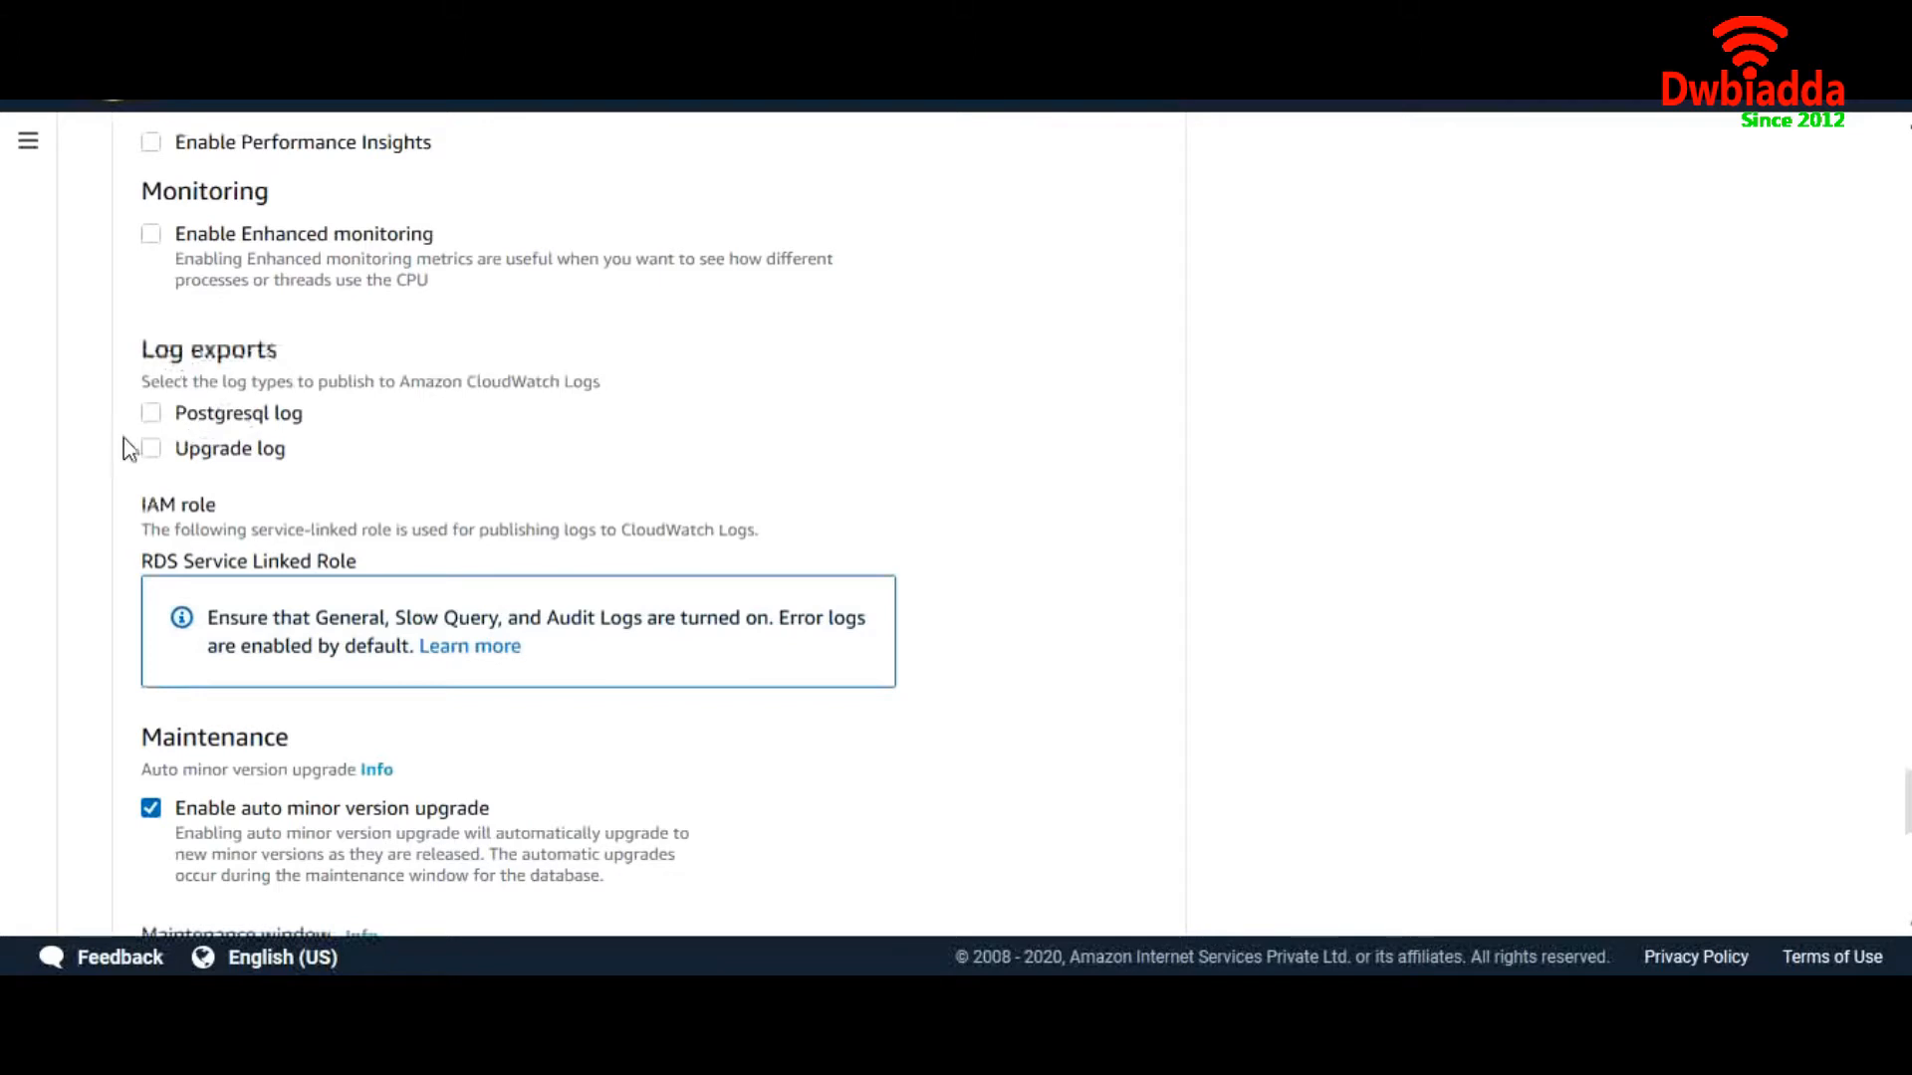
{"action": "scroll", "coordinate": [345, 525], "scroll_direction": "down", "scroll_amount": 5}
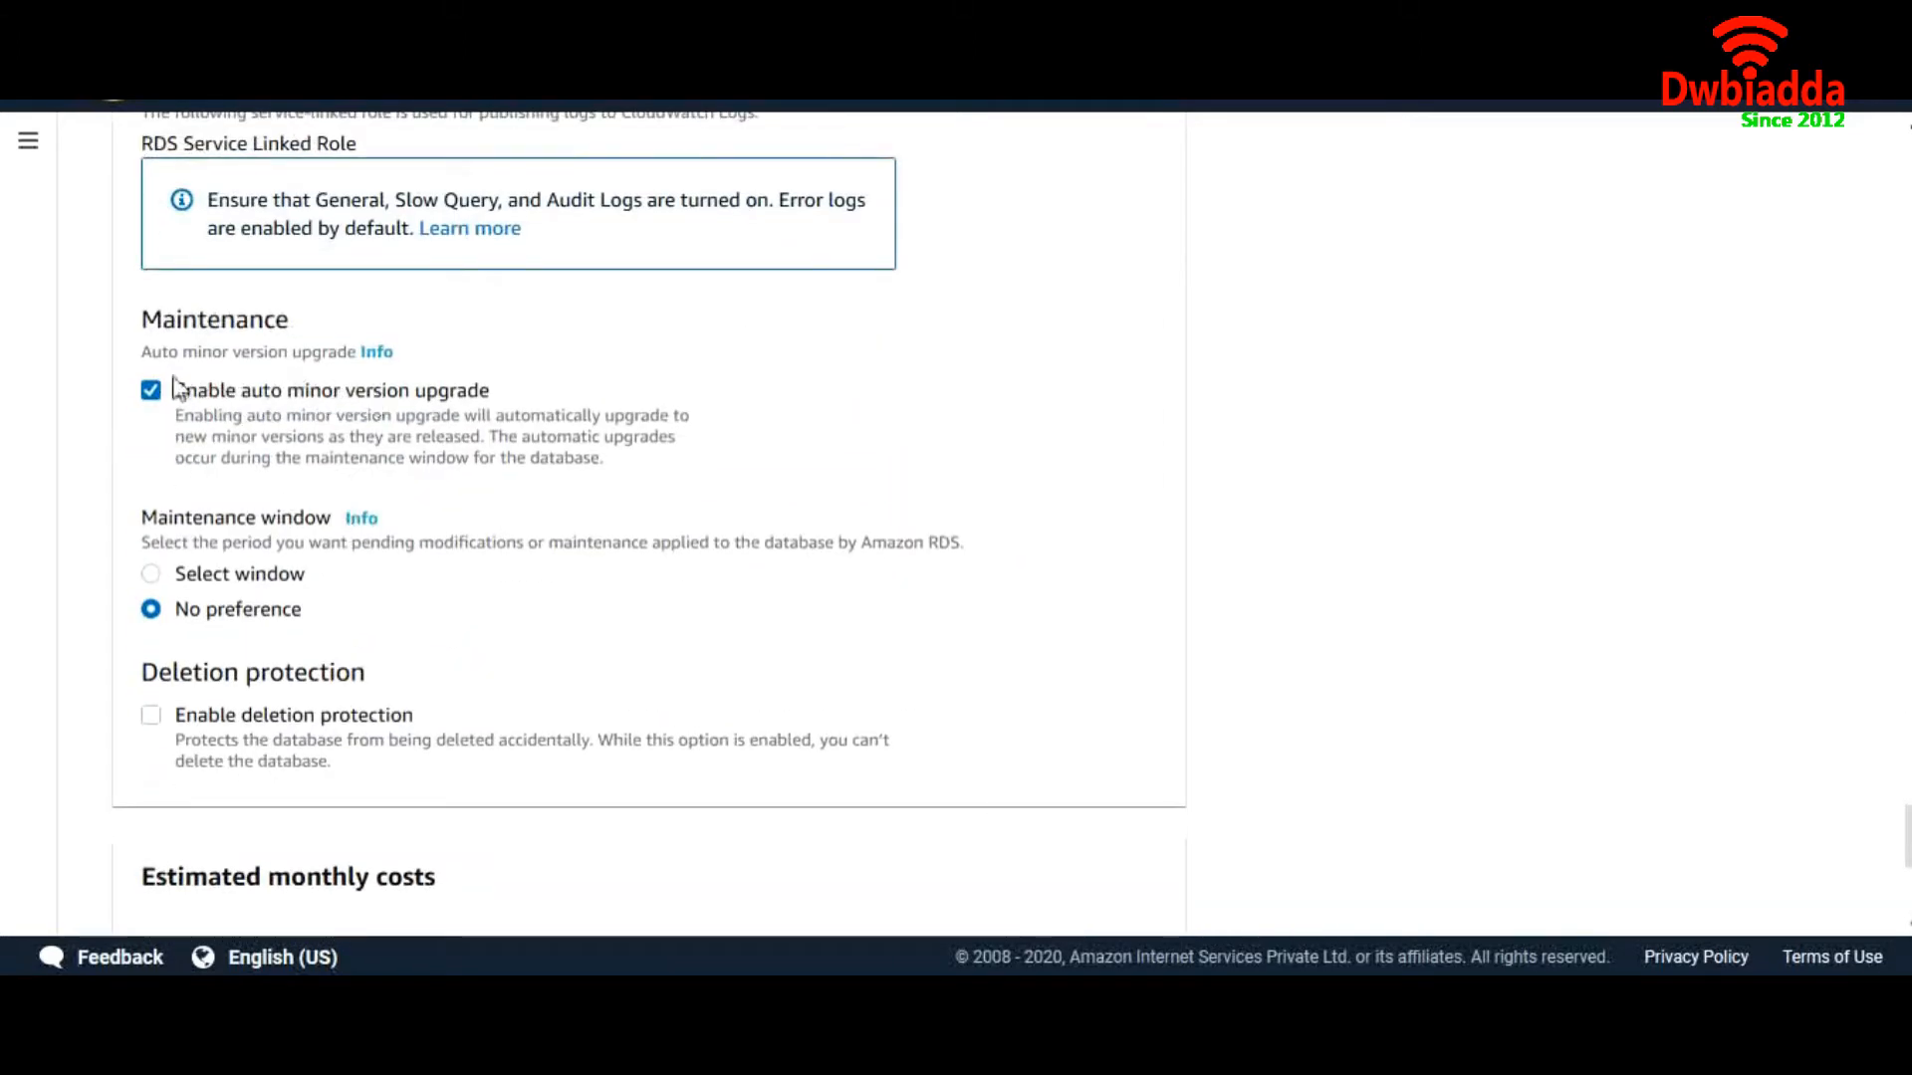
{"action": "scroll", "coordinate": [242, 669], "scroll_direction": "down", "scroll_amount": 6}
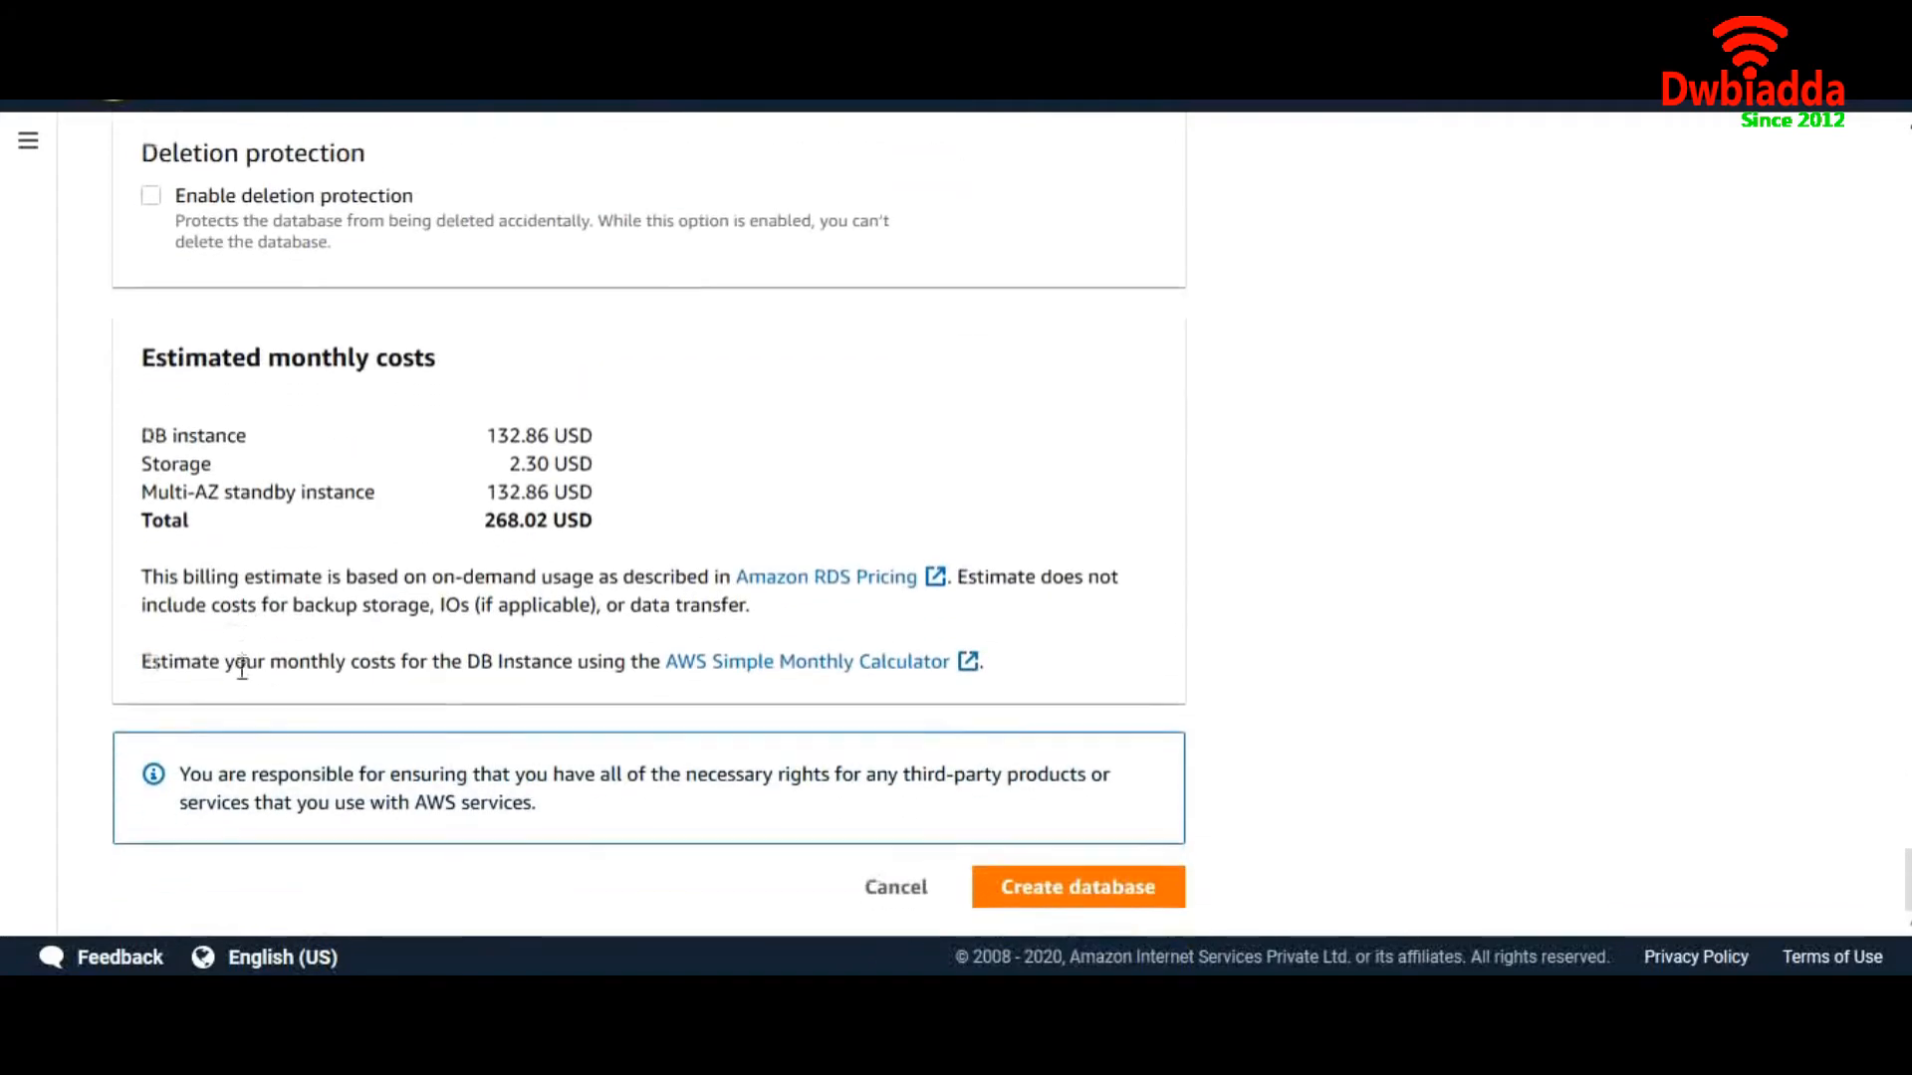
{"action": "left_click_drag", "start_coordinate": [595, 520], "coordinate": [482, 458]}
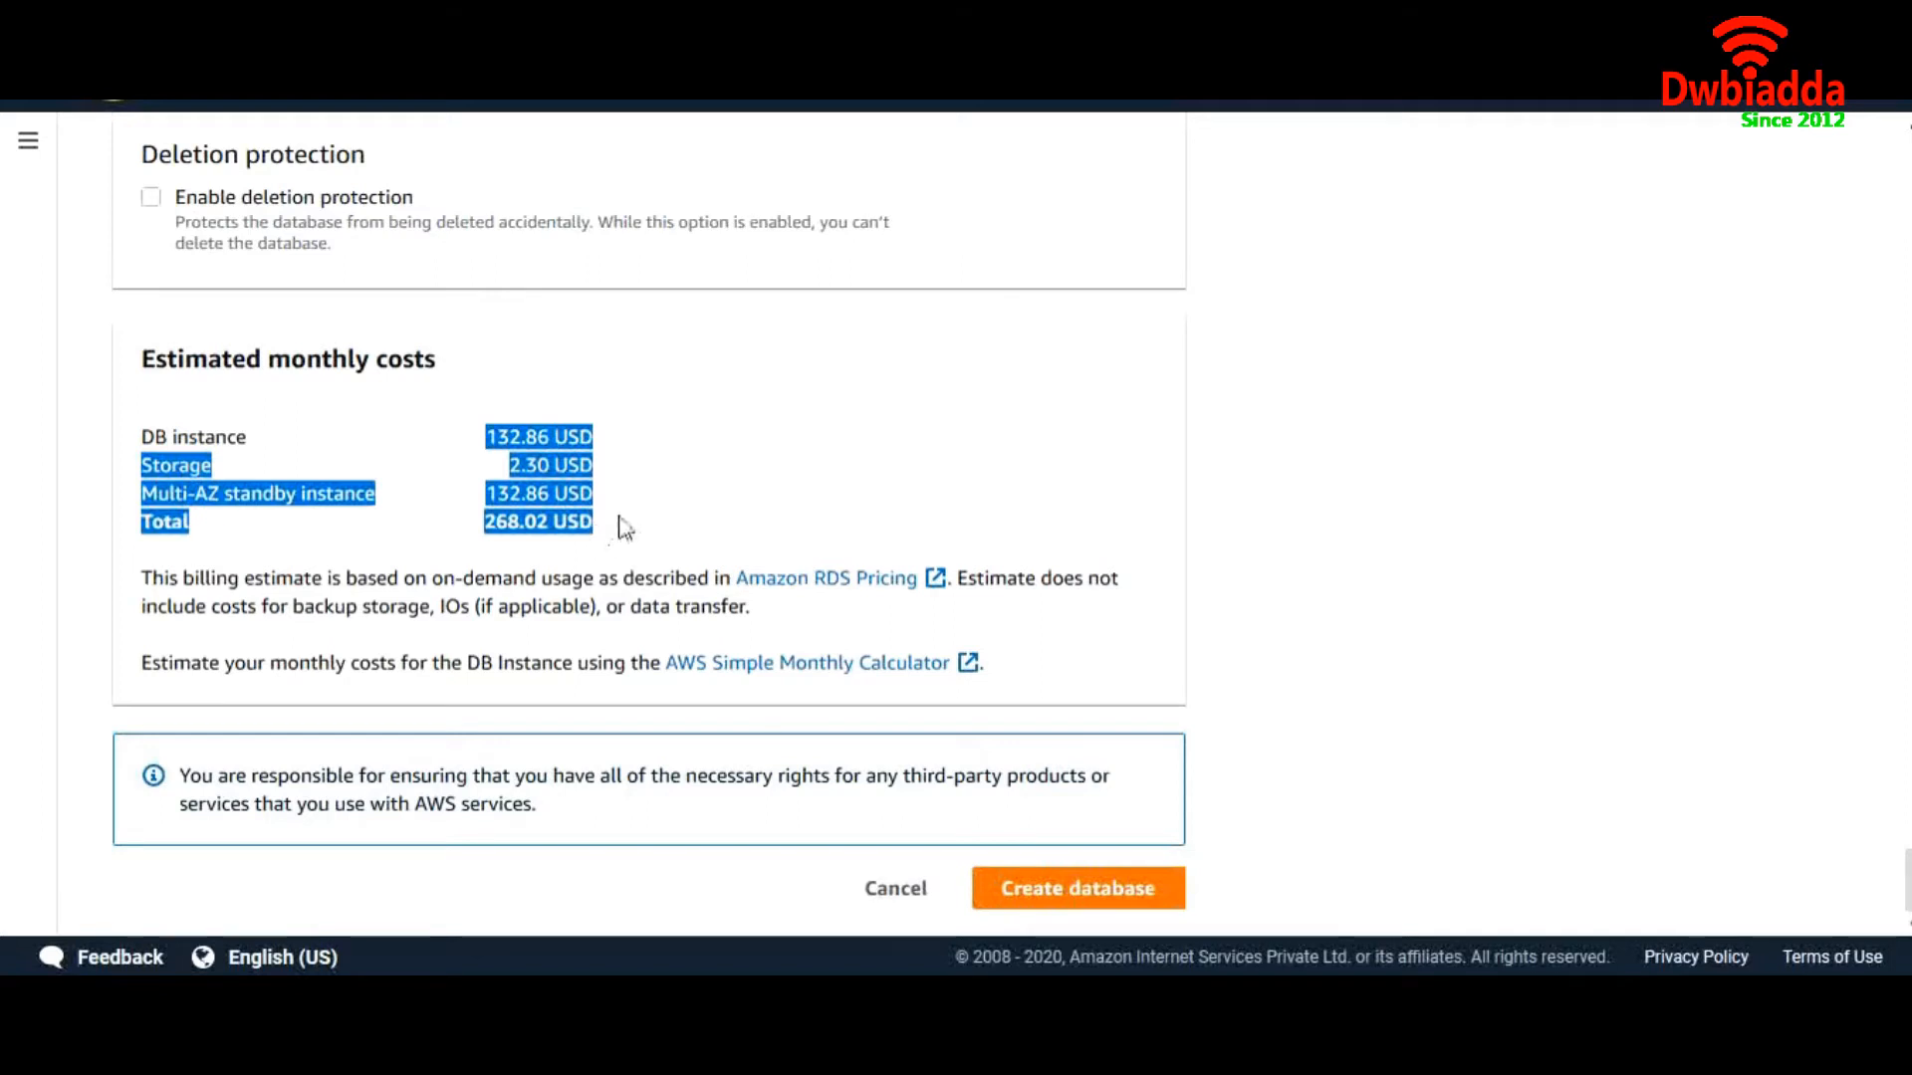
{"action": "left_click", "coordinate": [709, 543]}
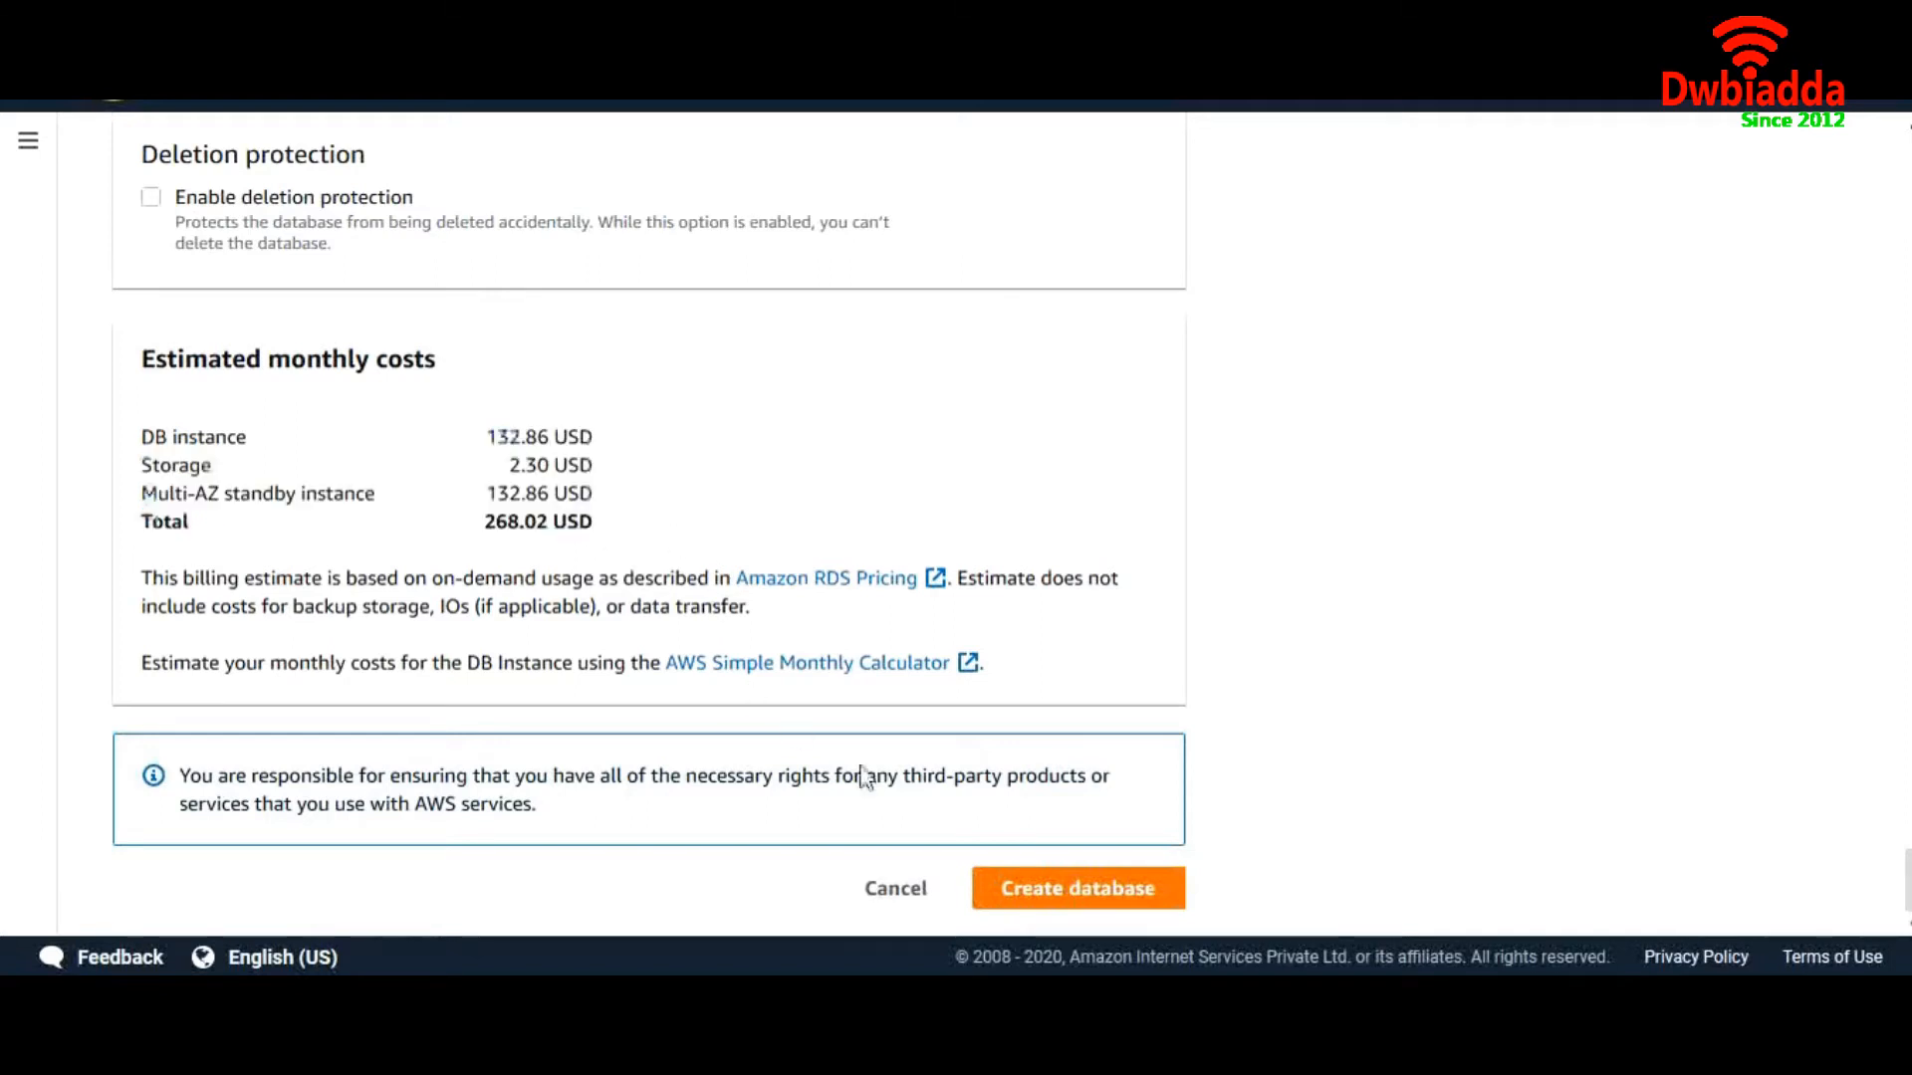
After the create attempt rejects admin, change the master username to psg
{"action": "left_click", "coordinate": [1049, 886]}
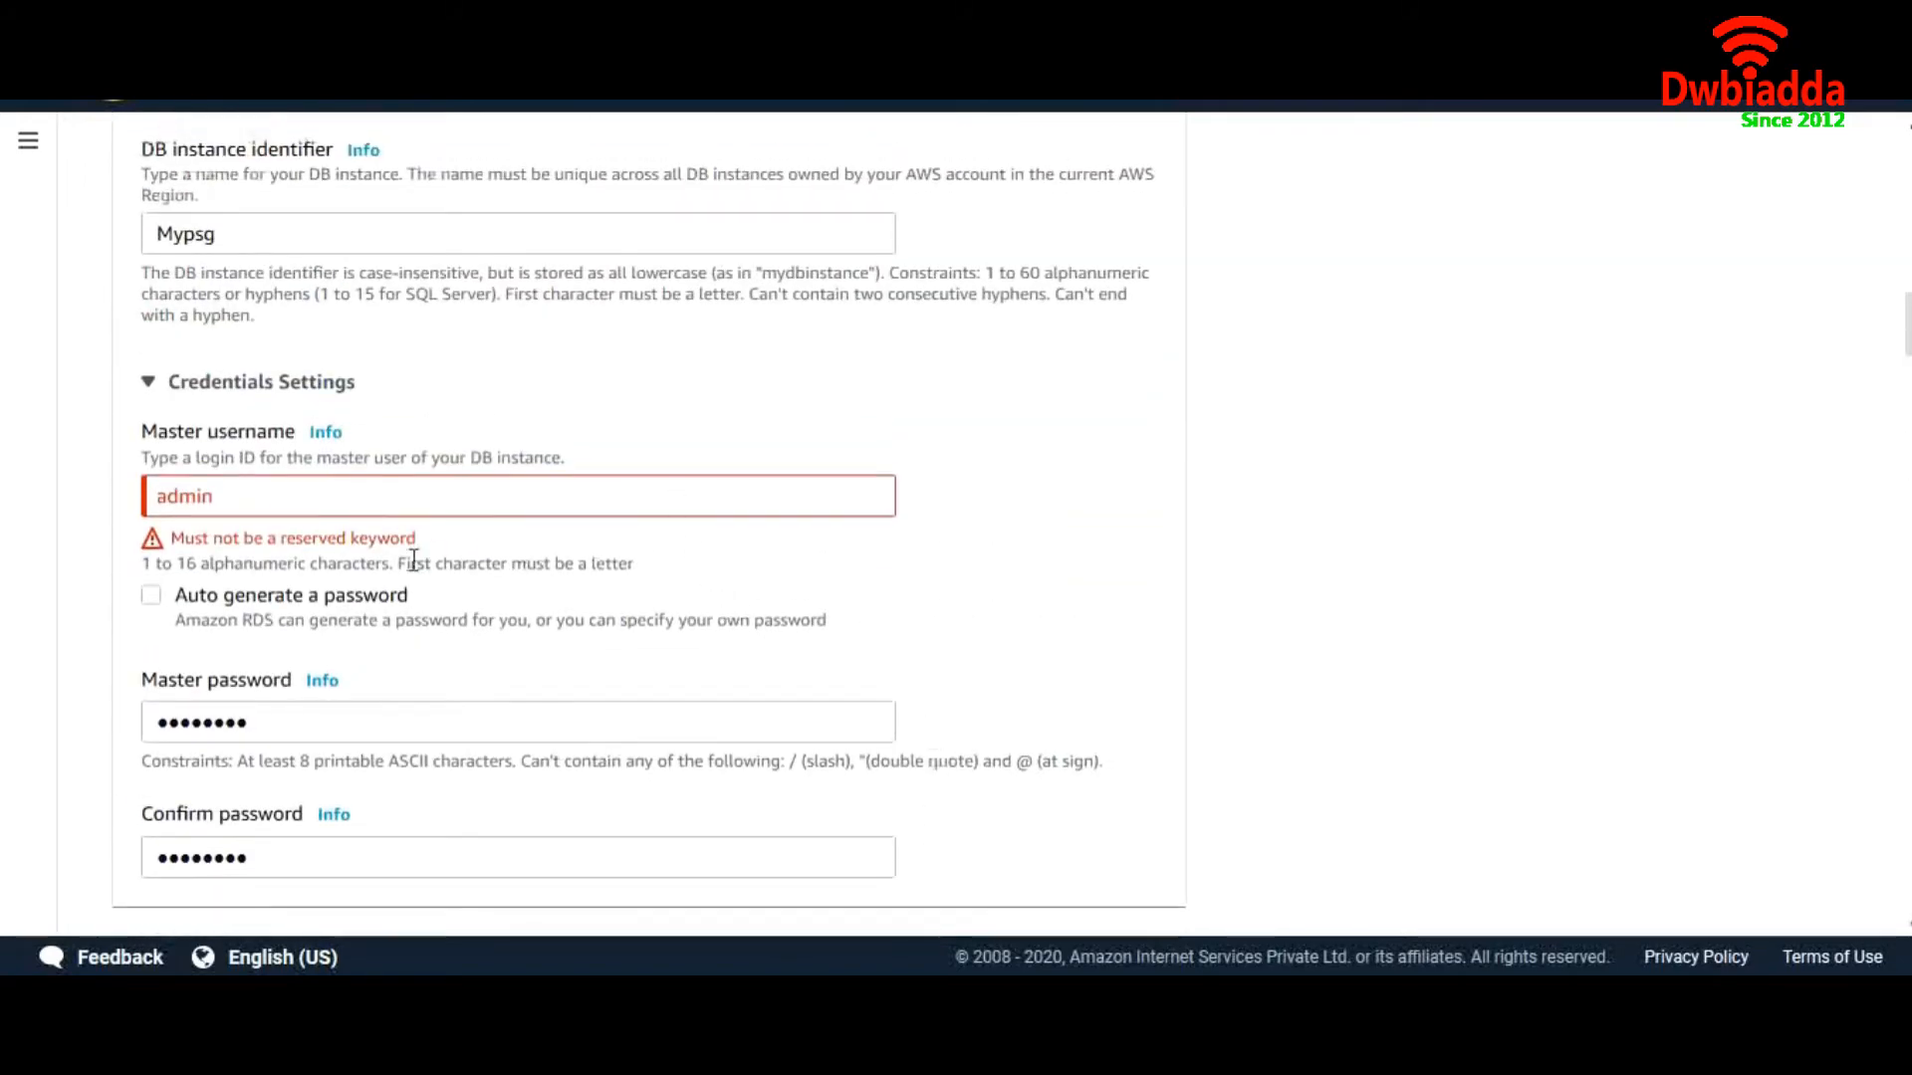
{"action": "double_click", "coordinate": [433, 492]}
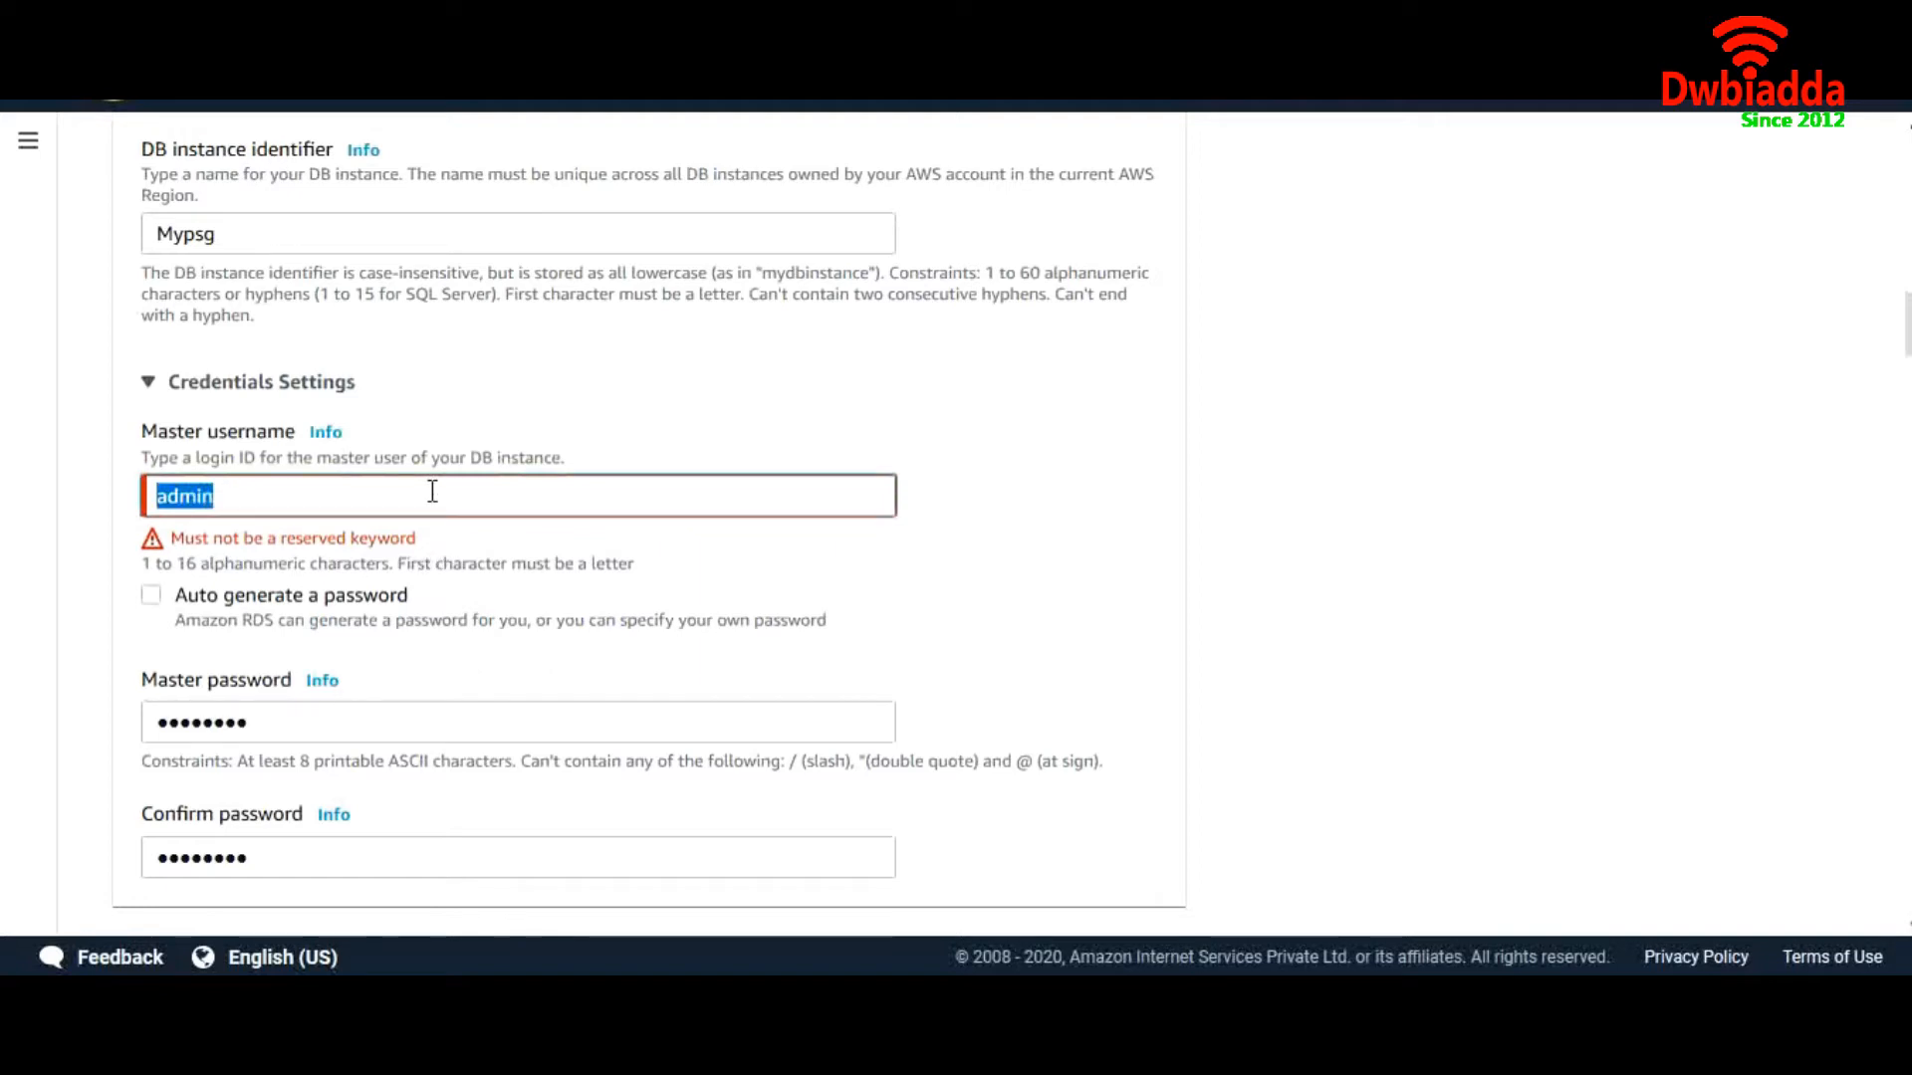
{"action": "type", "text": "psg"}
{"action": "scroll", "coordinate": [838, 582], "scroll_direction": "down", "scroll_amount": 20}
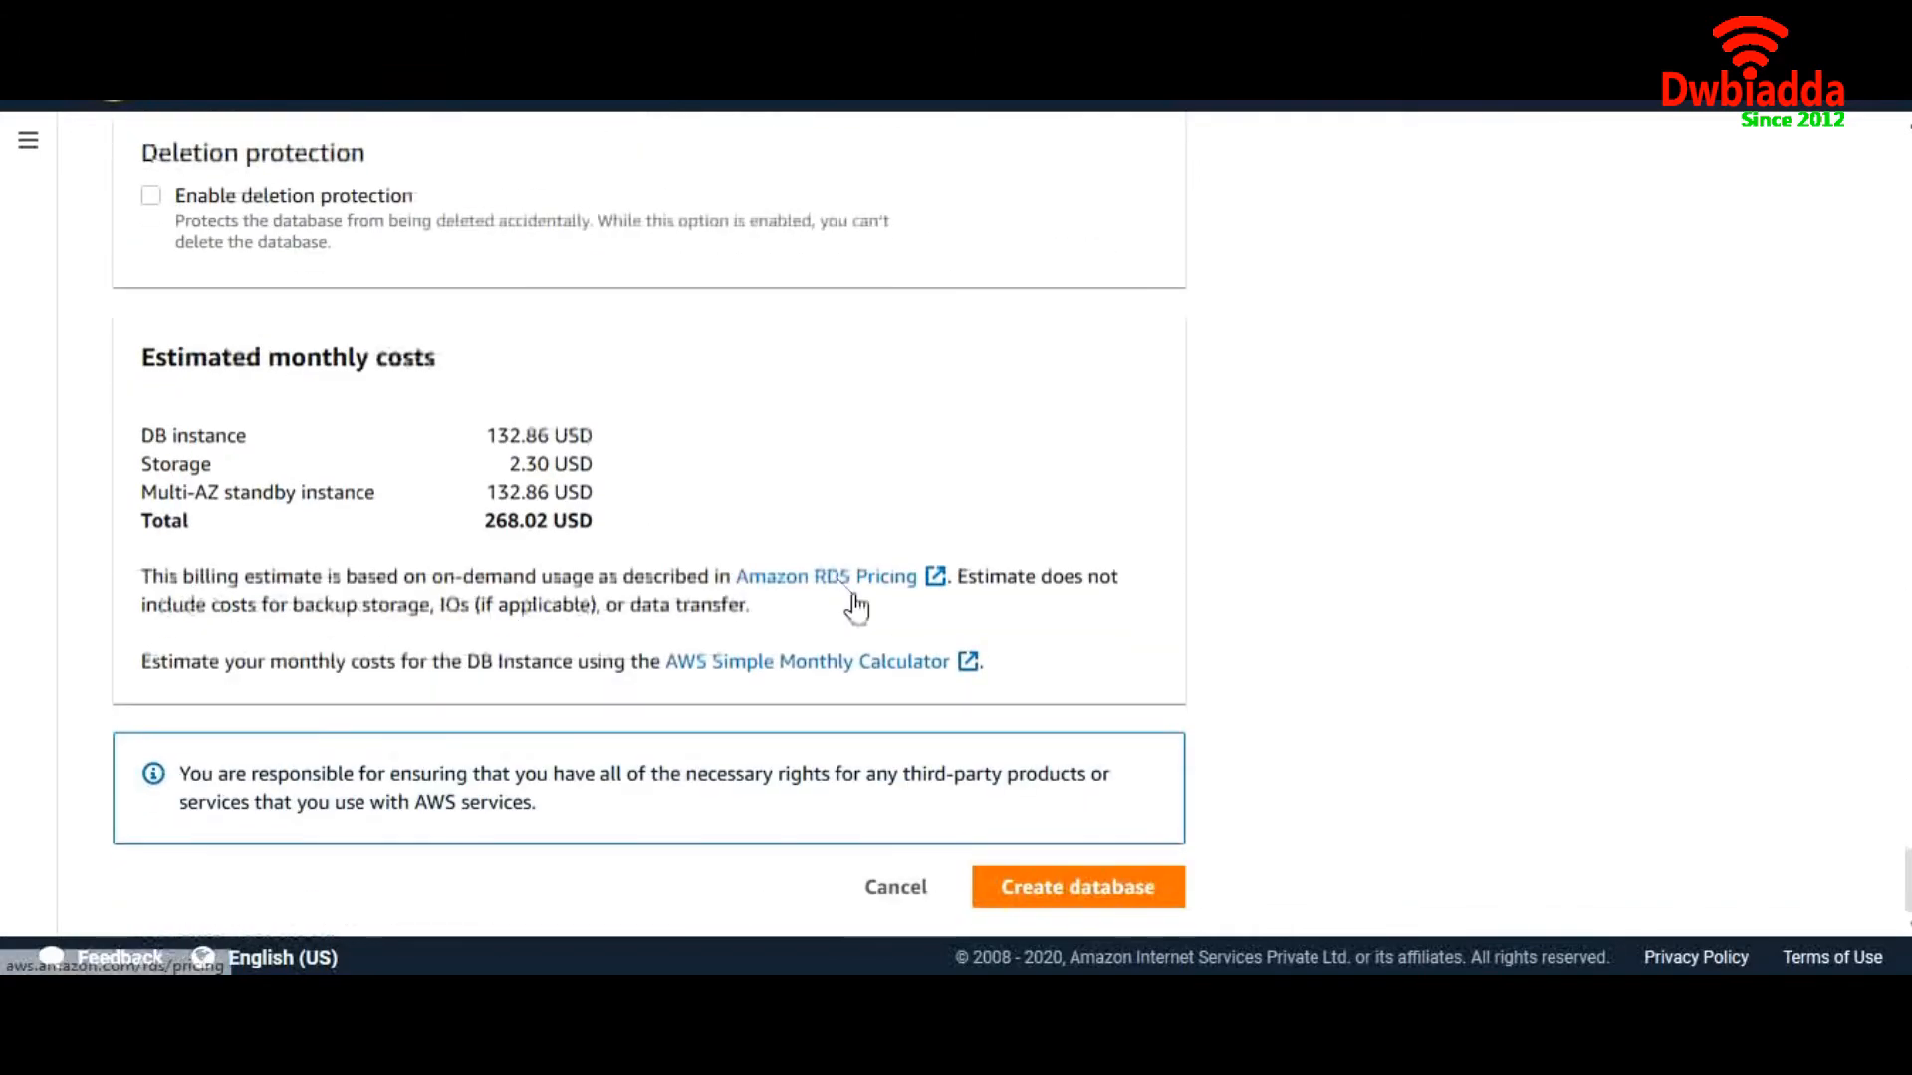
Submit the form and check mypsg listed as db.m4.large in us-east-1f
{"action": "left_click", "coordinate": [1030, 899]}
{"action": "left_click_drag", "start_coordinate": [1000, 608], "coordinate": [850, 630]}
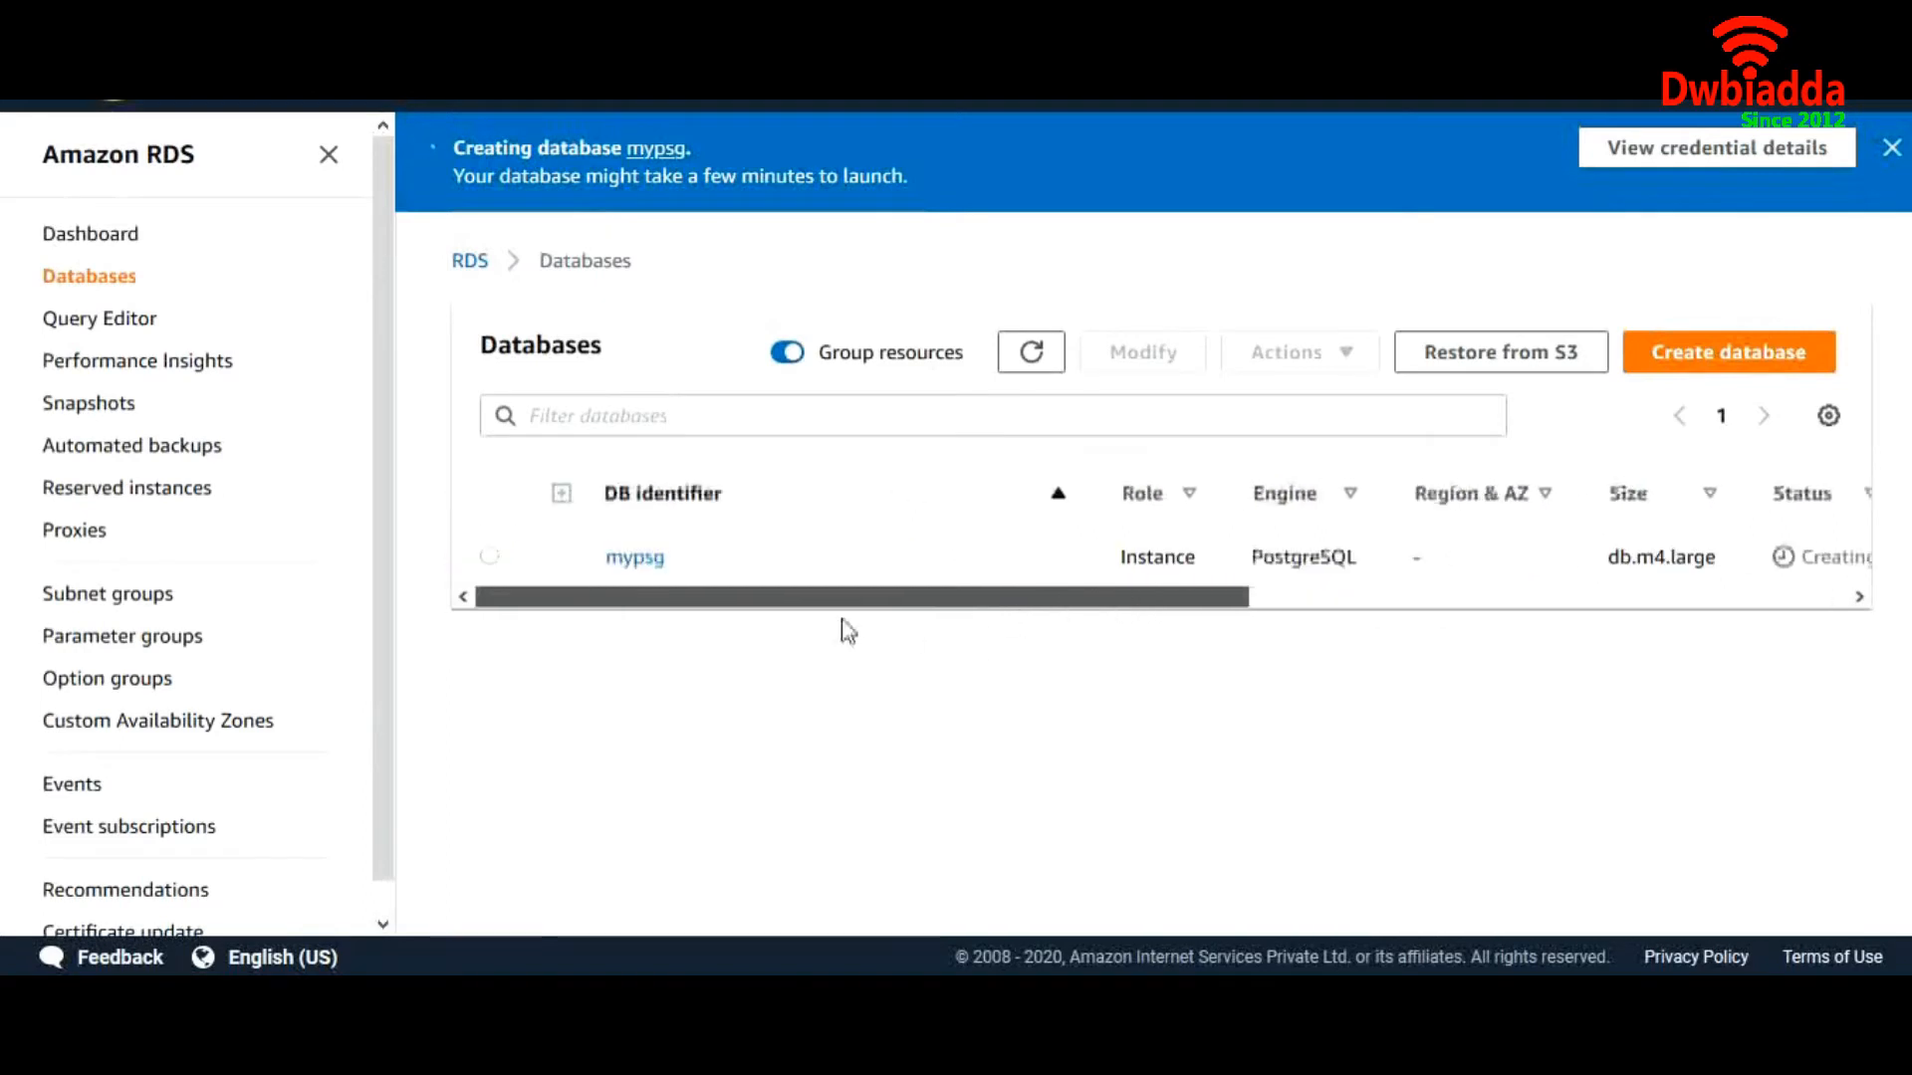
{"action": "left_click_drag", "start_coordinate": [998, 610], "coordinate": [1352, 593]}
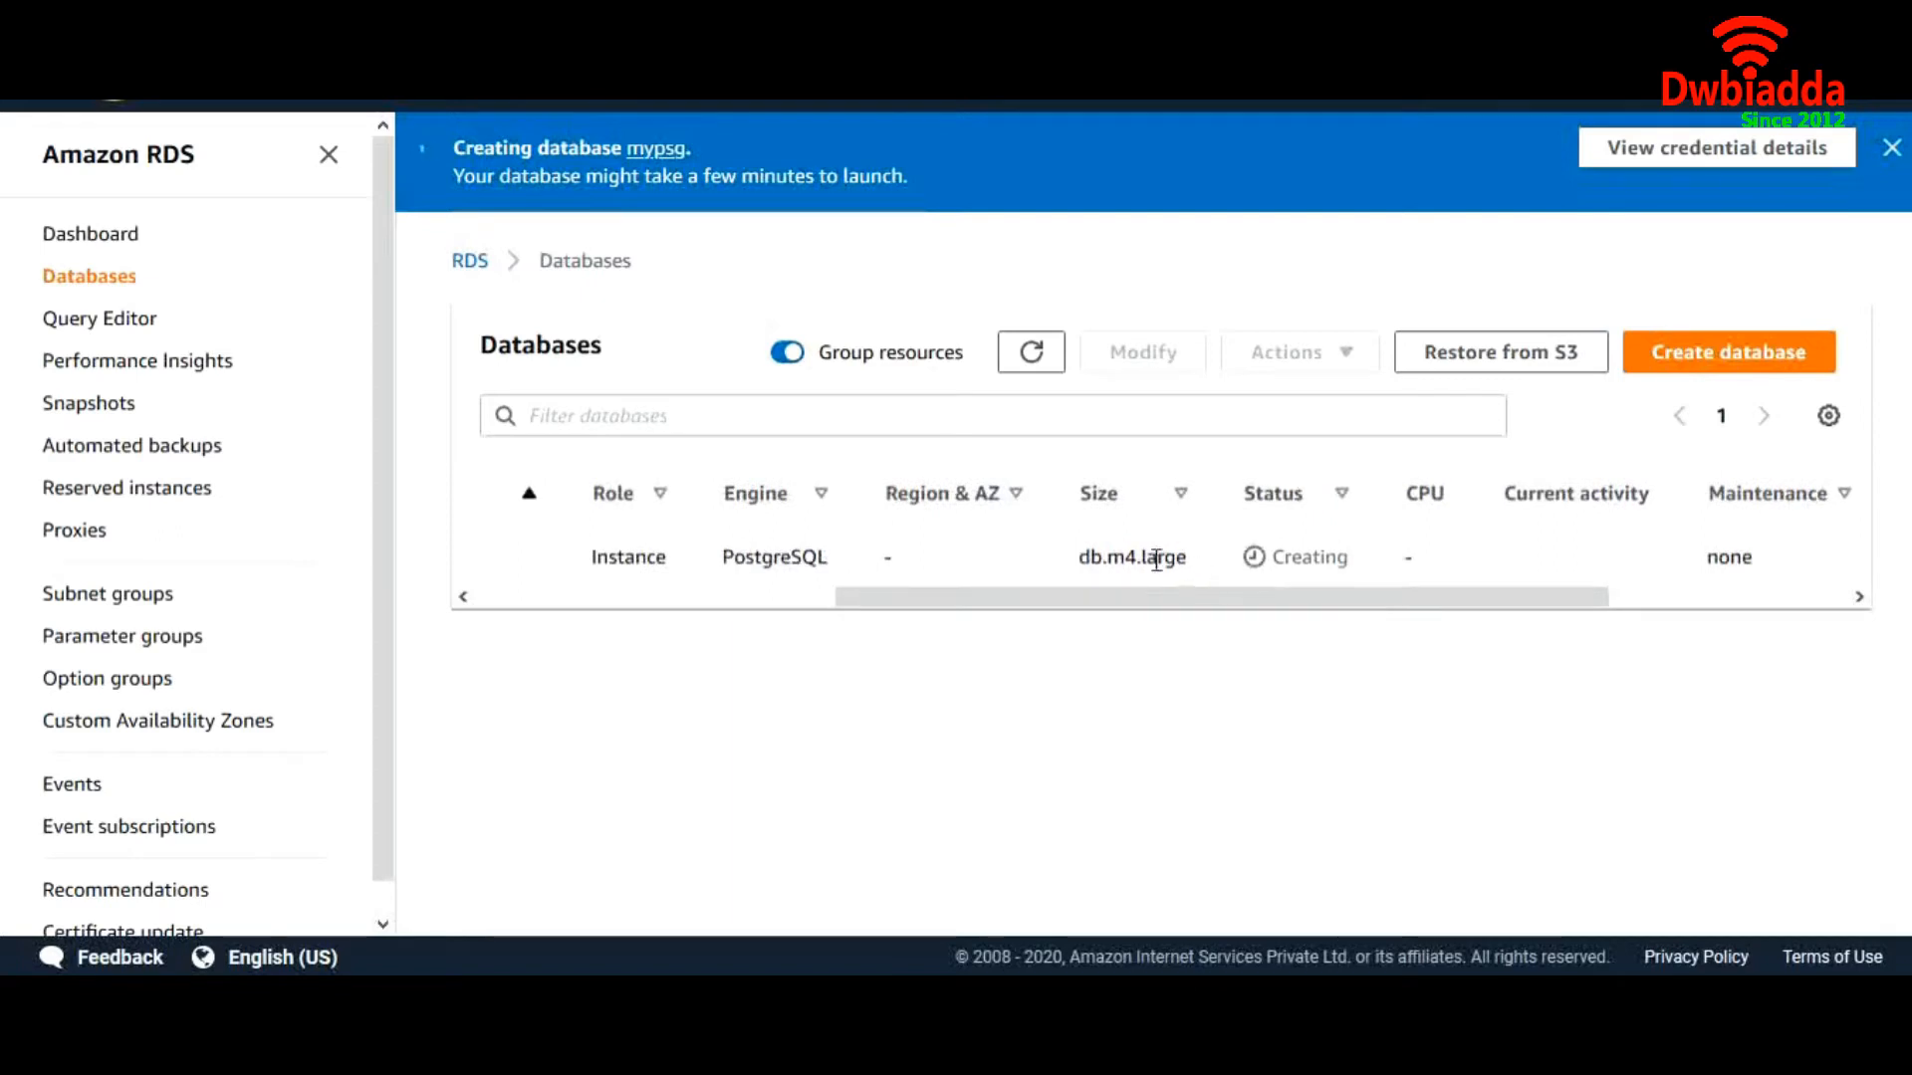
{"action": "left_click_drag", "start_coordinate": [1083, 557], "coordinate": [1188, 558]}
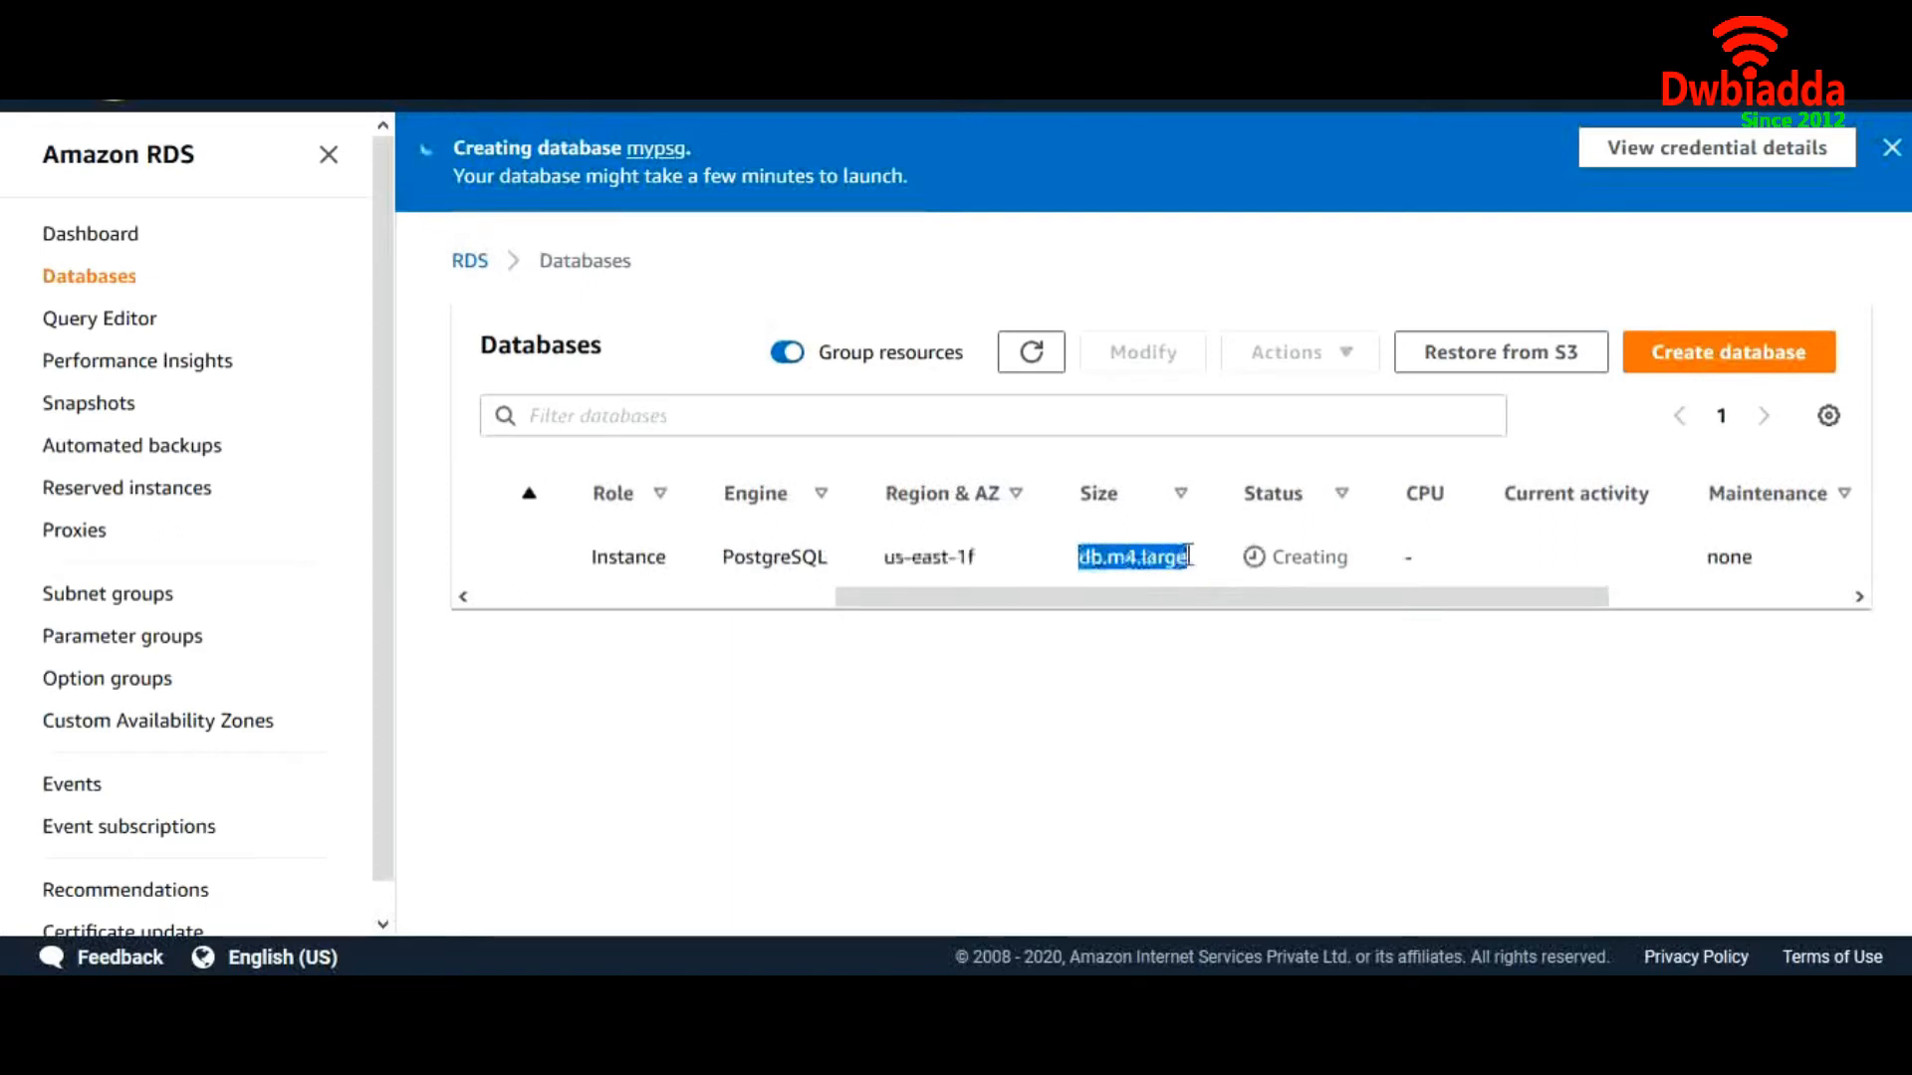
{"action": "left_click_drag", "start_coordinate": [981, 557], "coordinate": [907, 558]}
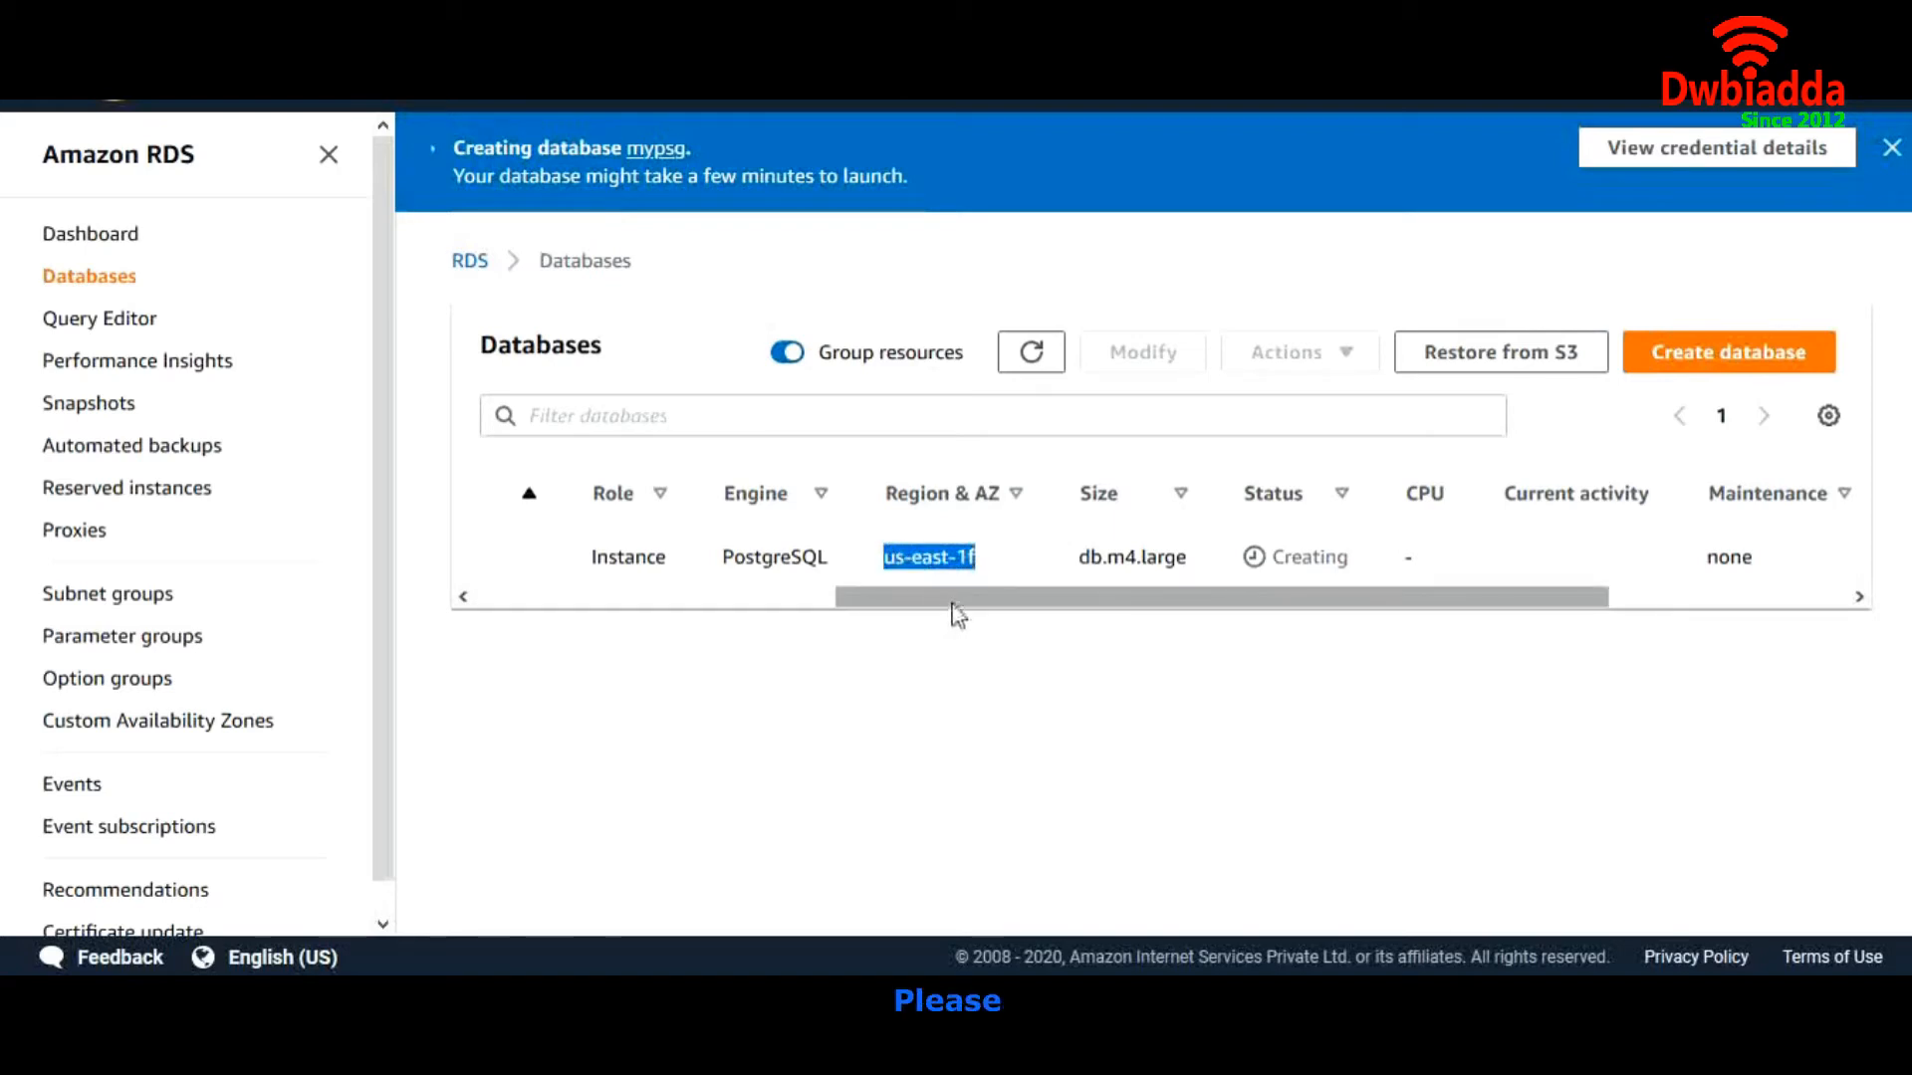
{"action": "left_click_drag", "start_coordinate": [956, 601], "coordinate": [1359, 585]}
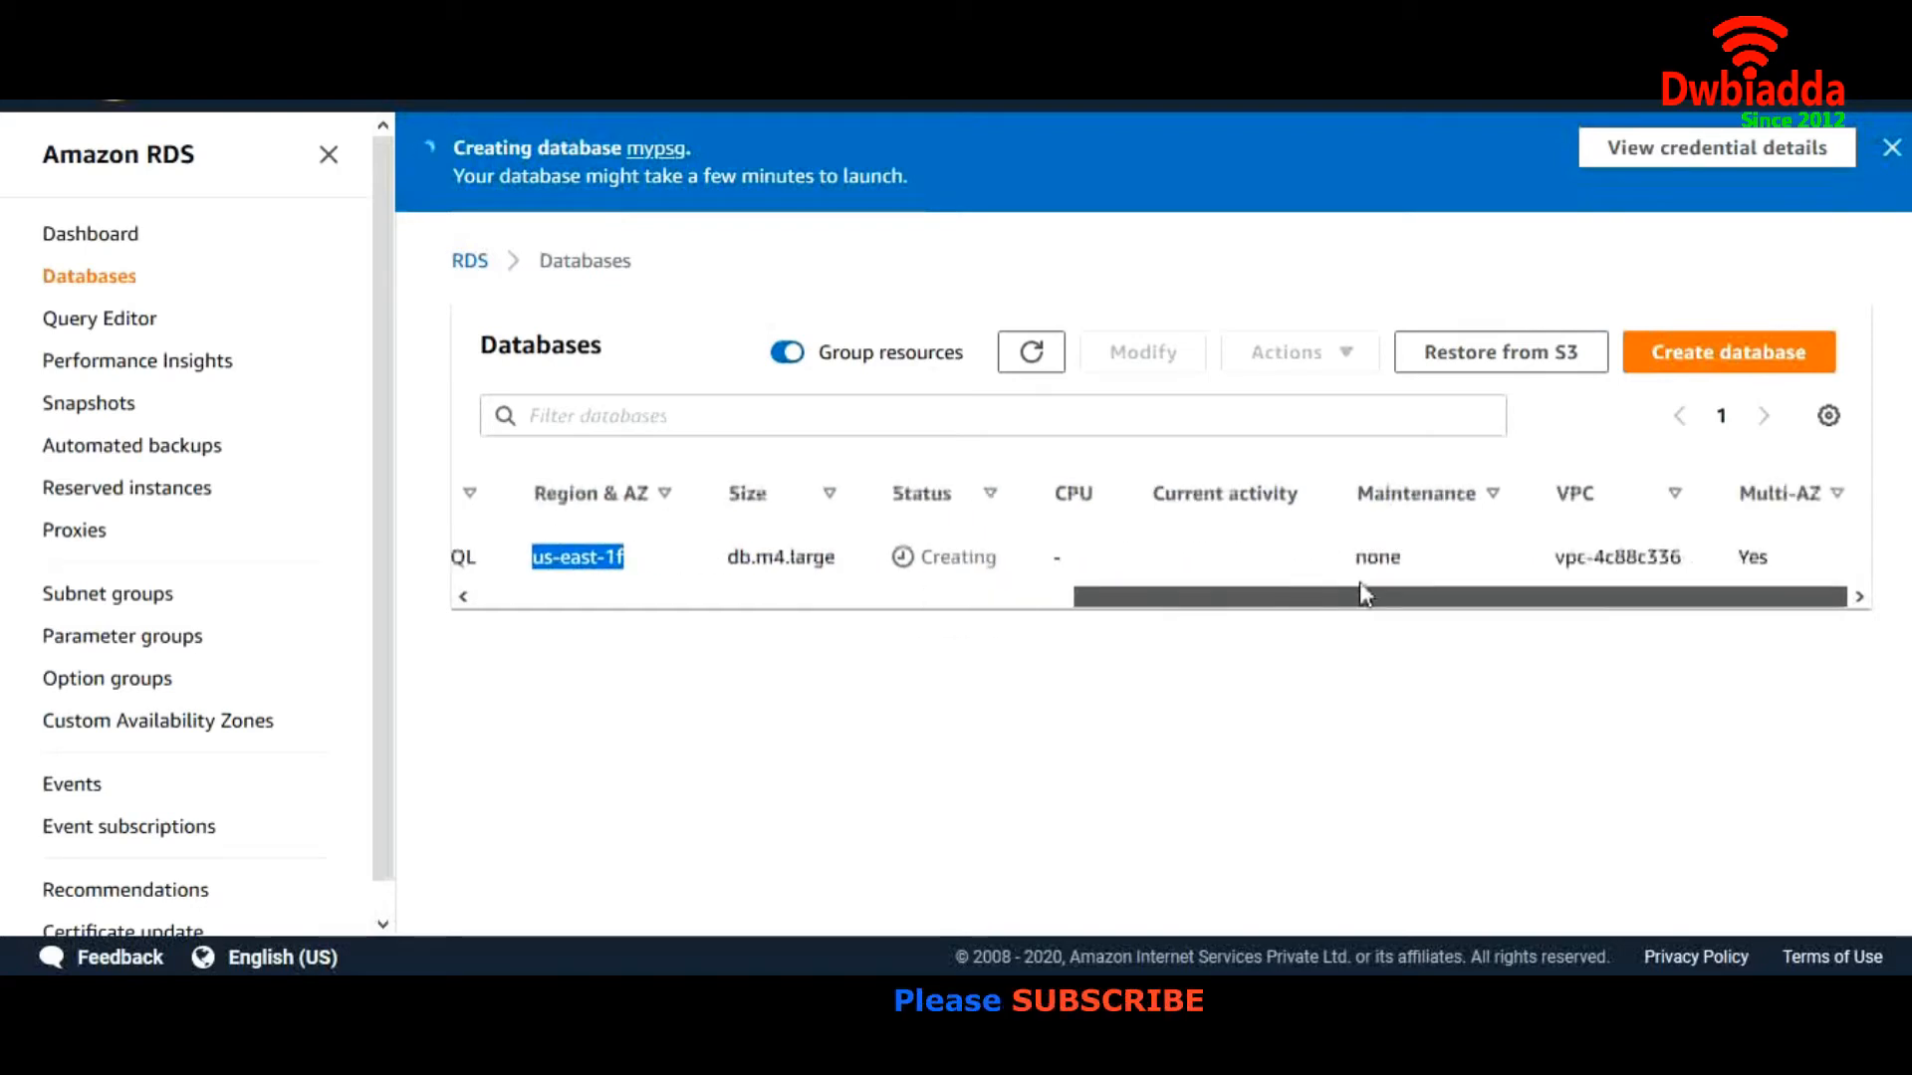
{"action": "left_click", "coordinate": [1759, 566]}
{"action": "left_click_drag", "start_coordinate": [1516, 600], "coordinate": [769, 607]}
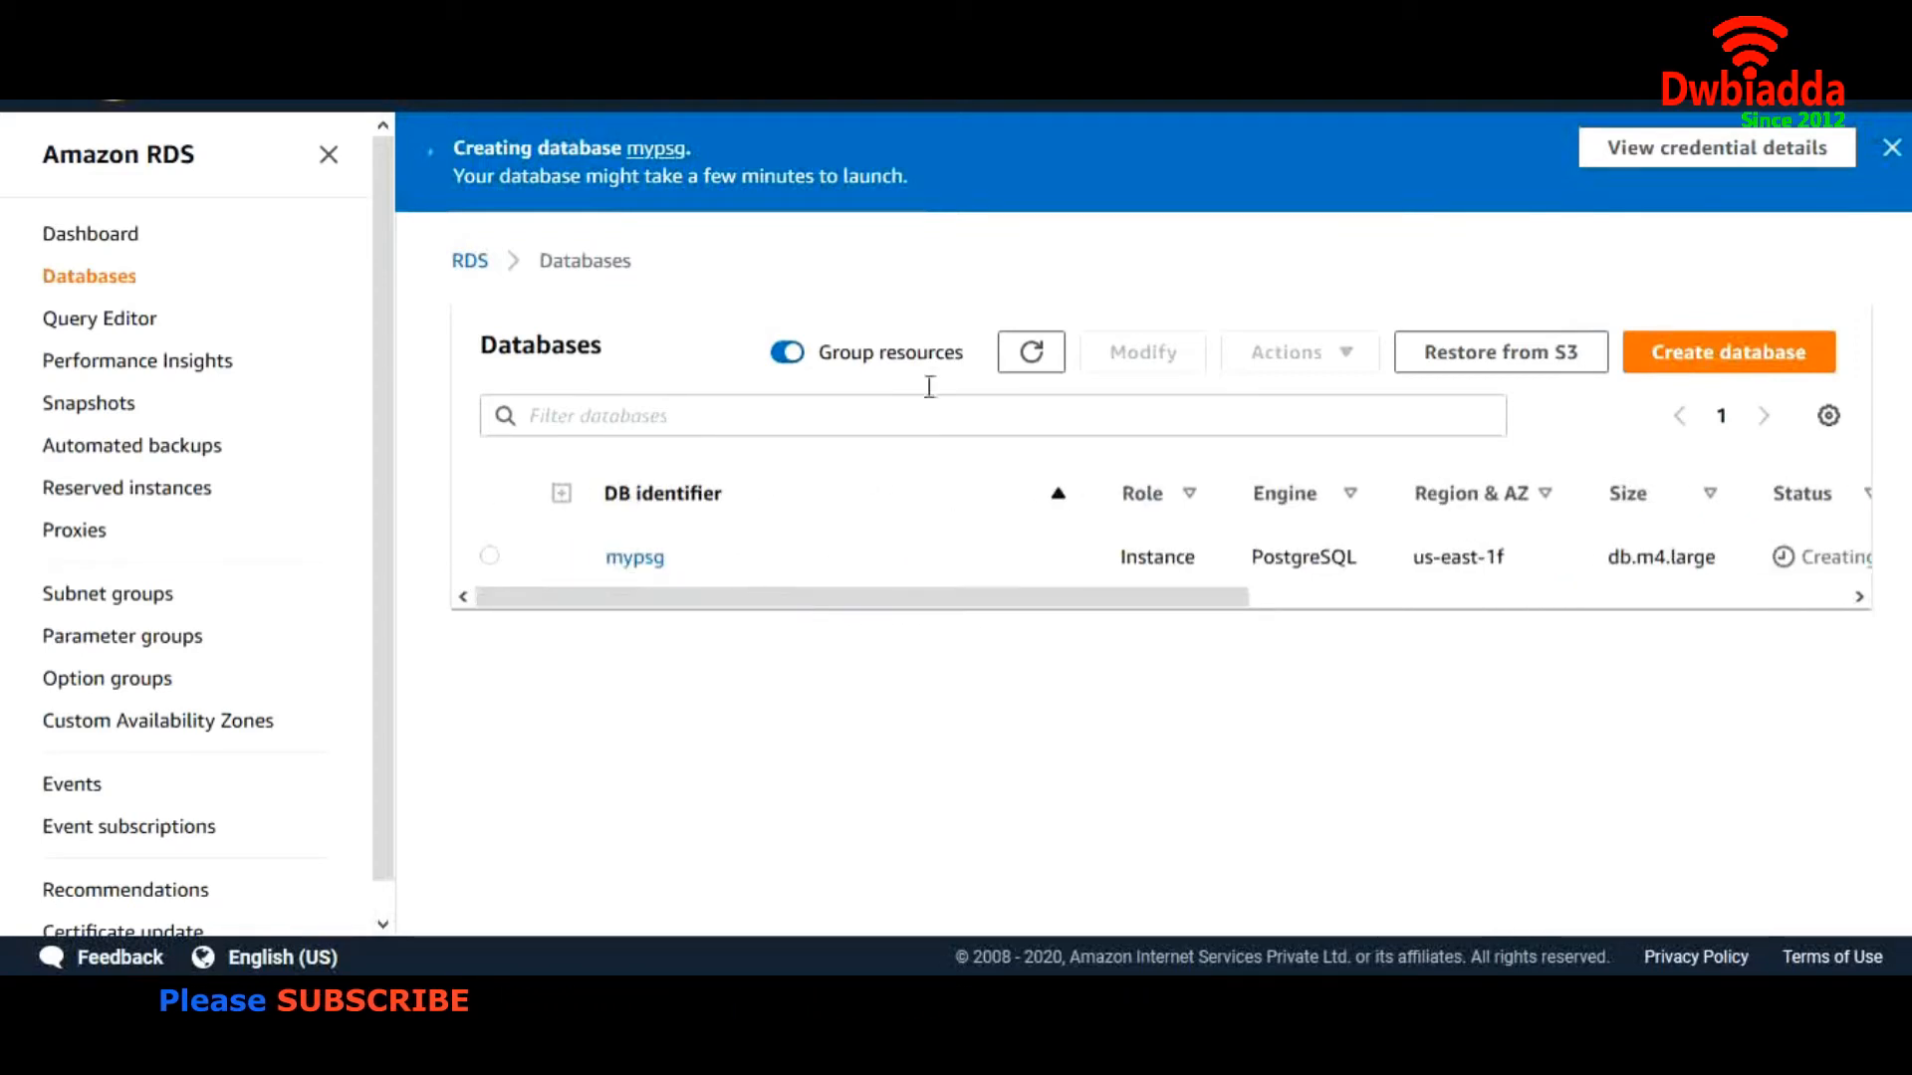
Refresh the Databases list, showing mypsg as Modifying with Multi-AZ No
{"action": "left_click", "coordinate": [1029, 350]}
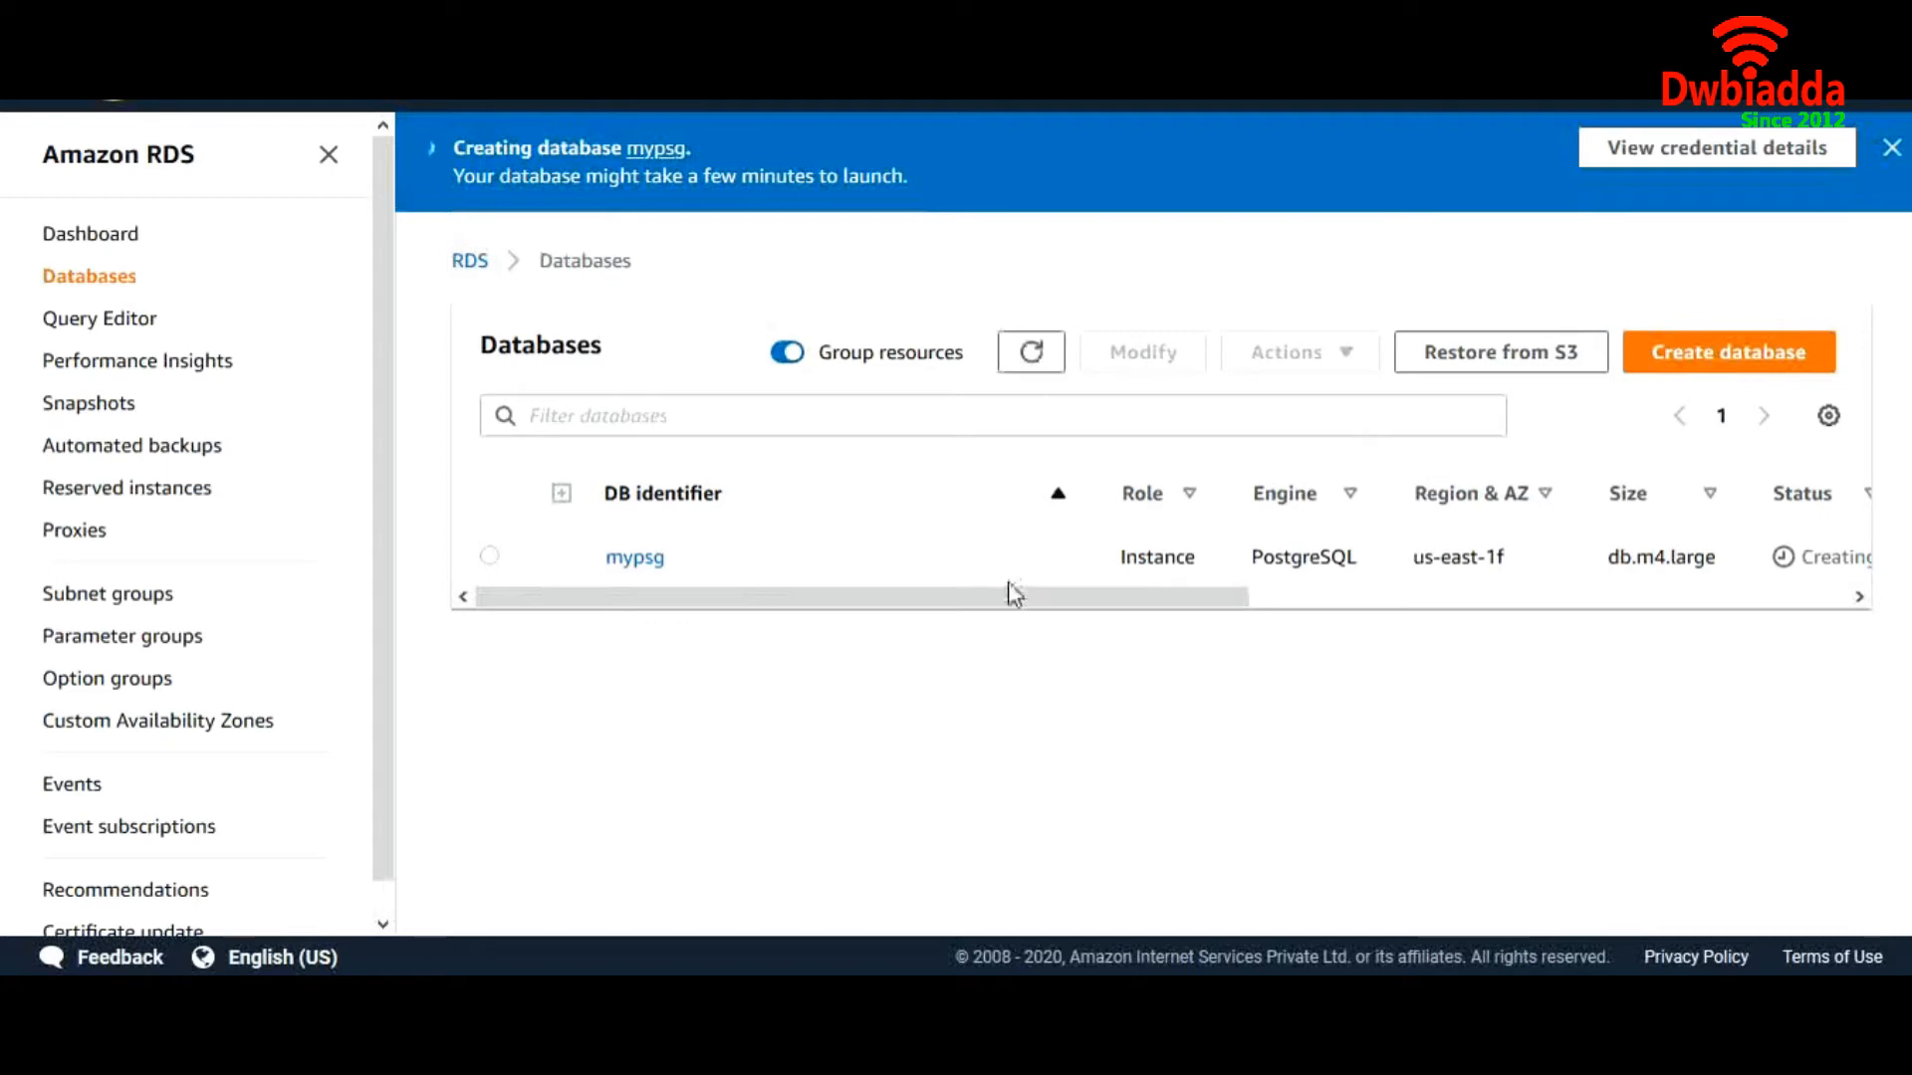
{"action": "left_click_drag", "start_coordinate": [1006, 609], "coordinate": [1501, 596]}
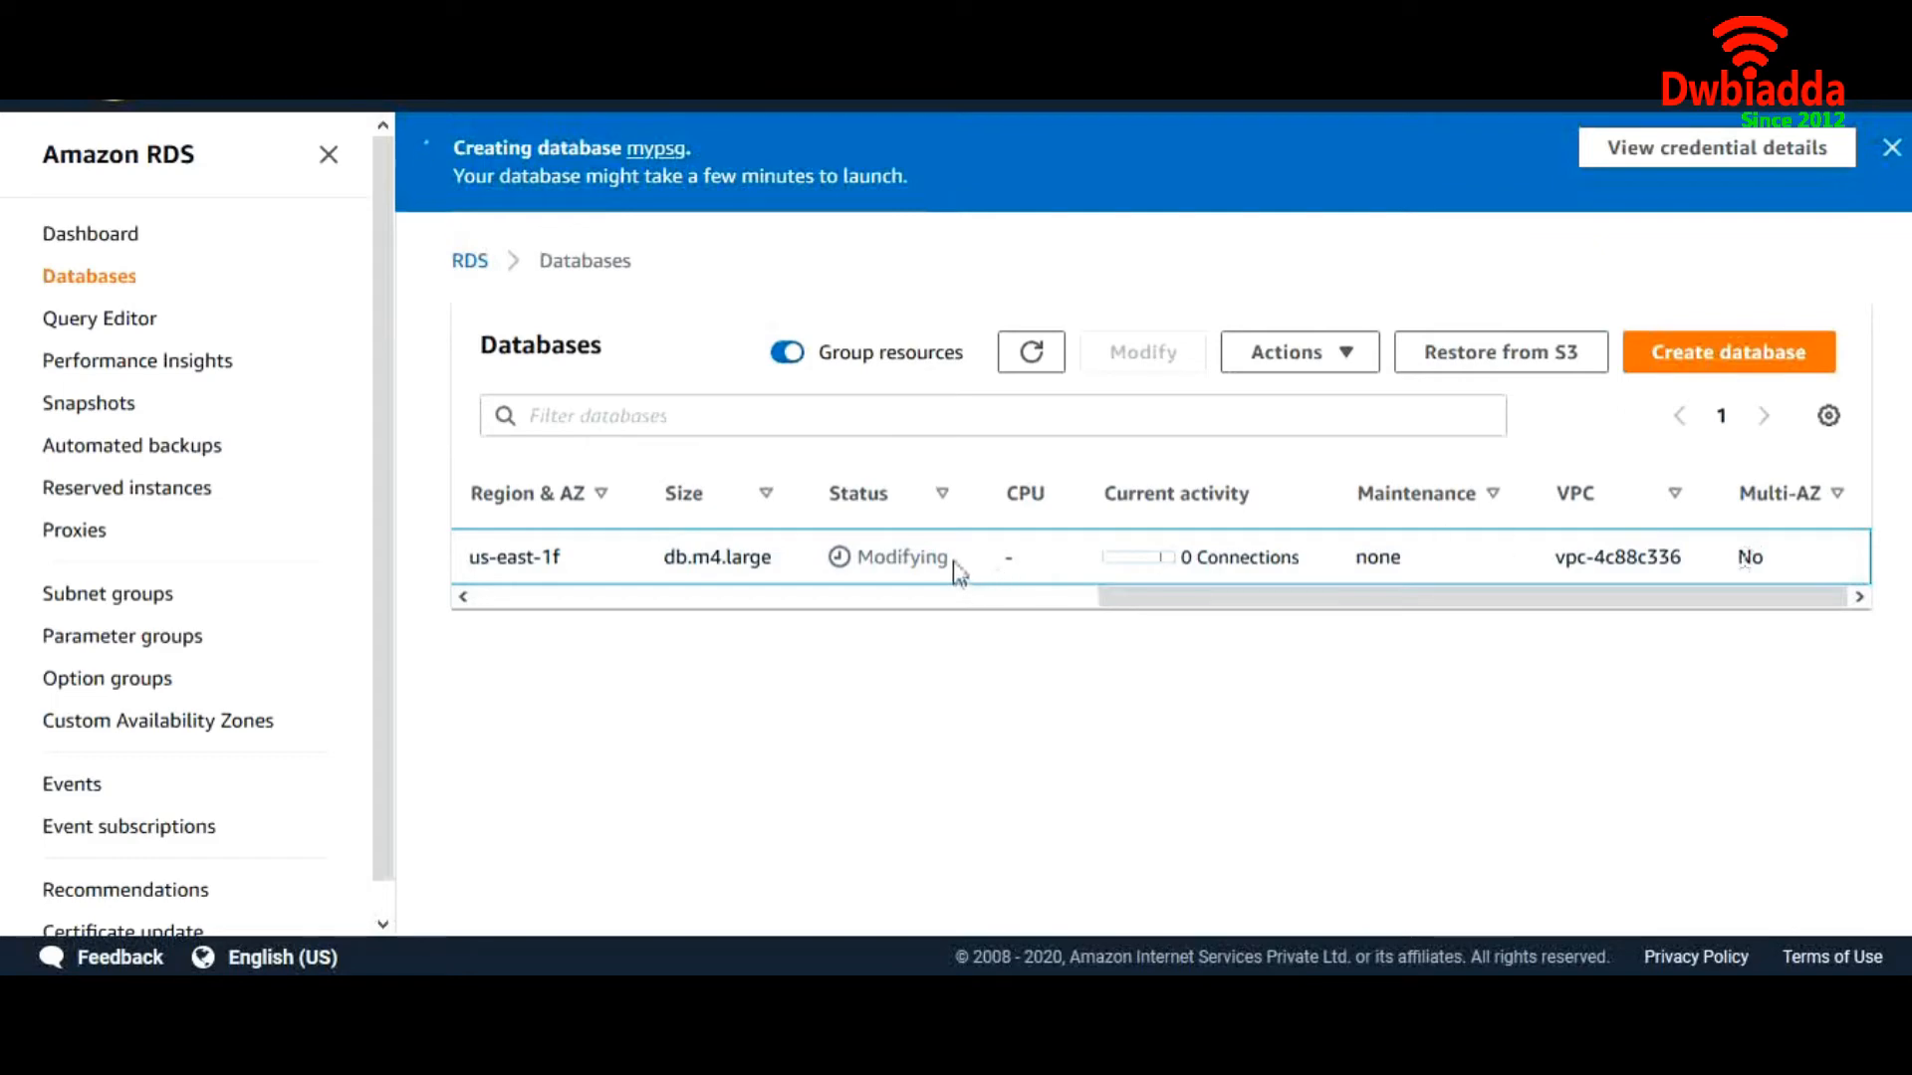
{"action": "left_click_drag", "start_coordinate": [951, 563], "coordinate": [868, 563]}
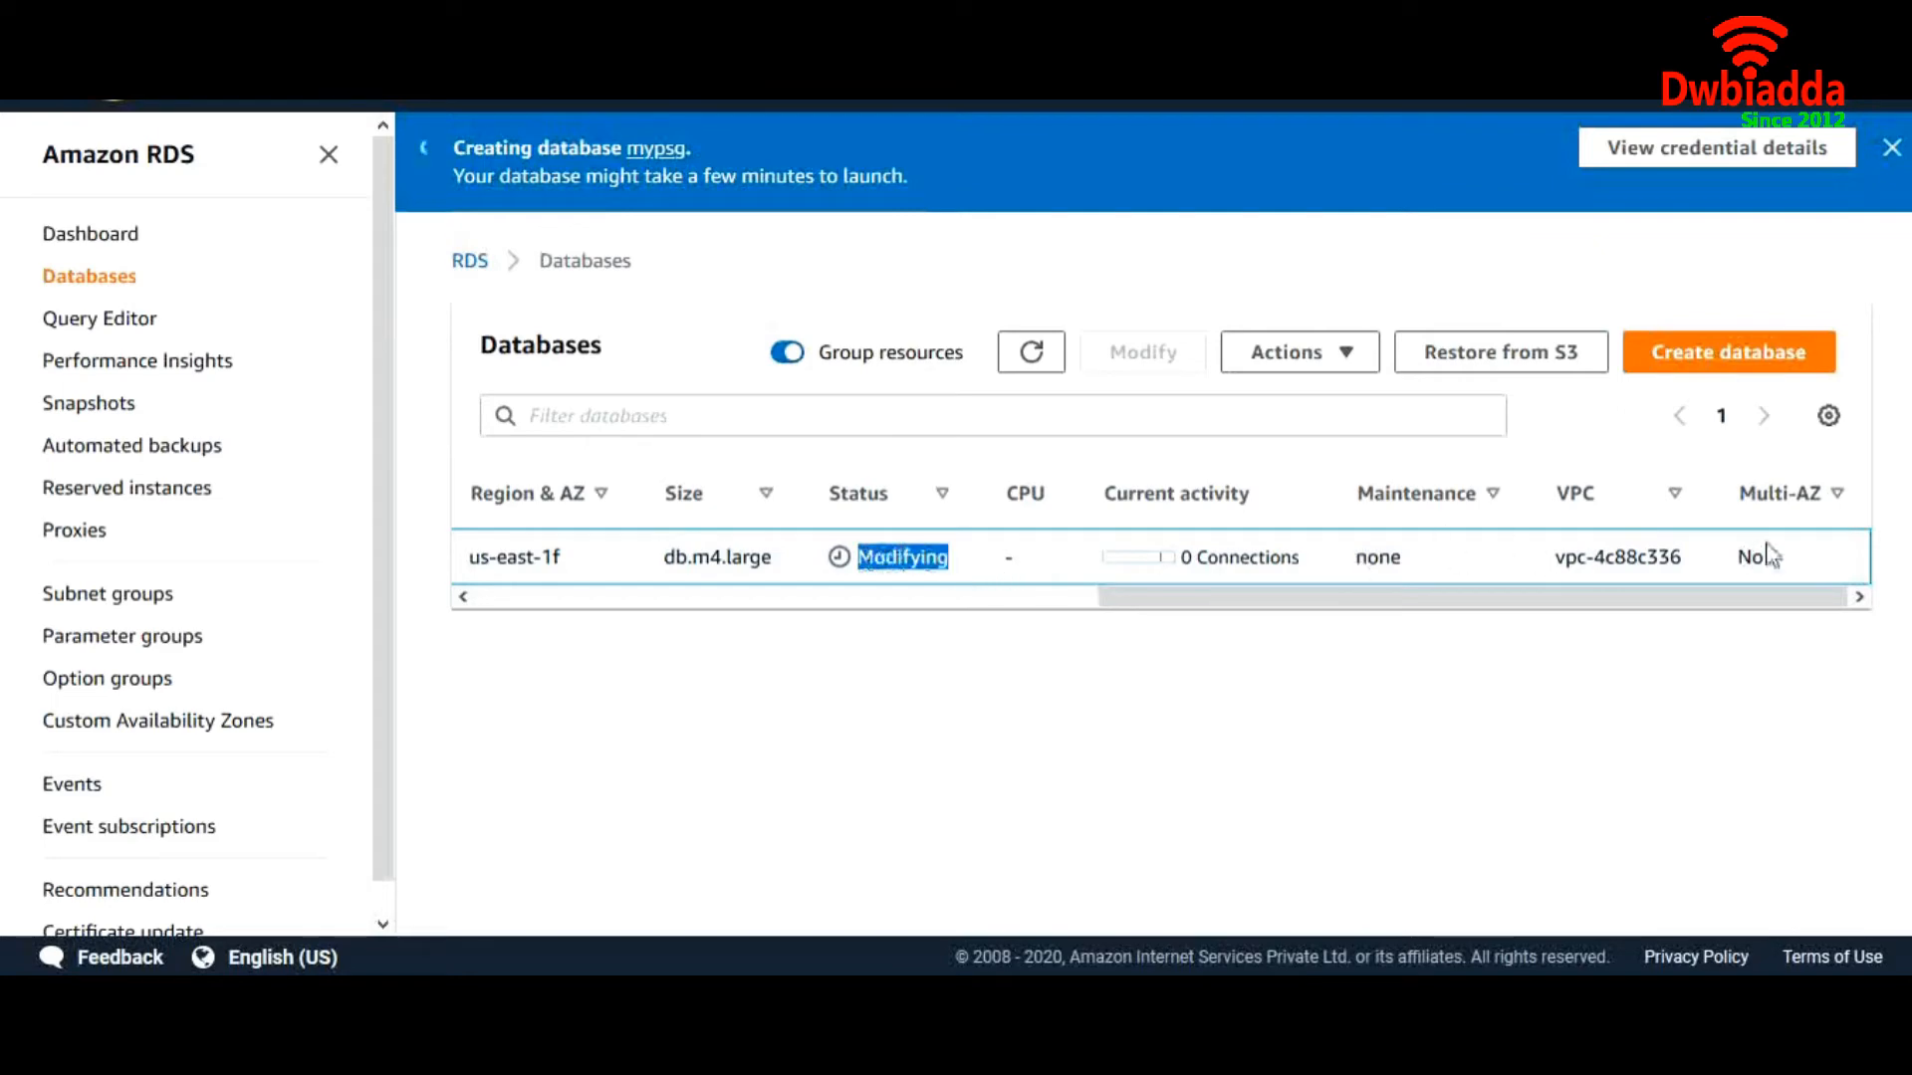
{"action": "left_click_drag", "start_coordinate": [1779, 568], "coordinate": [1738, 557]}
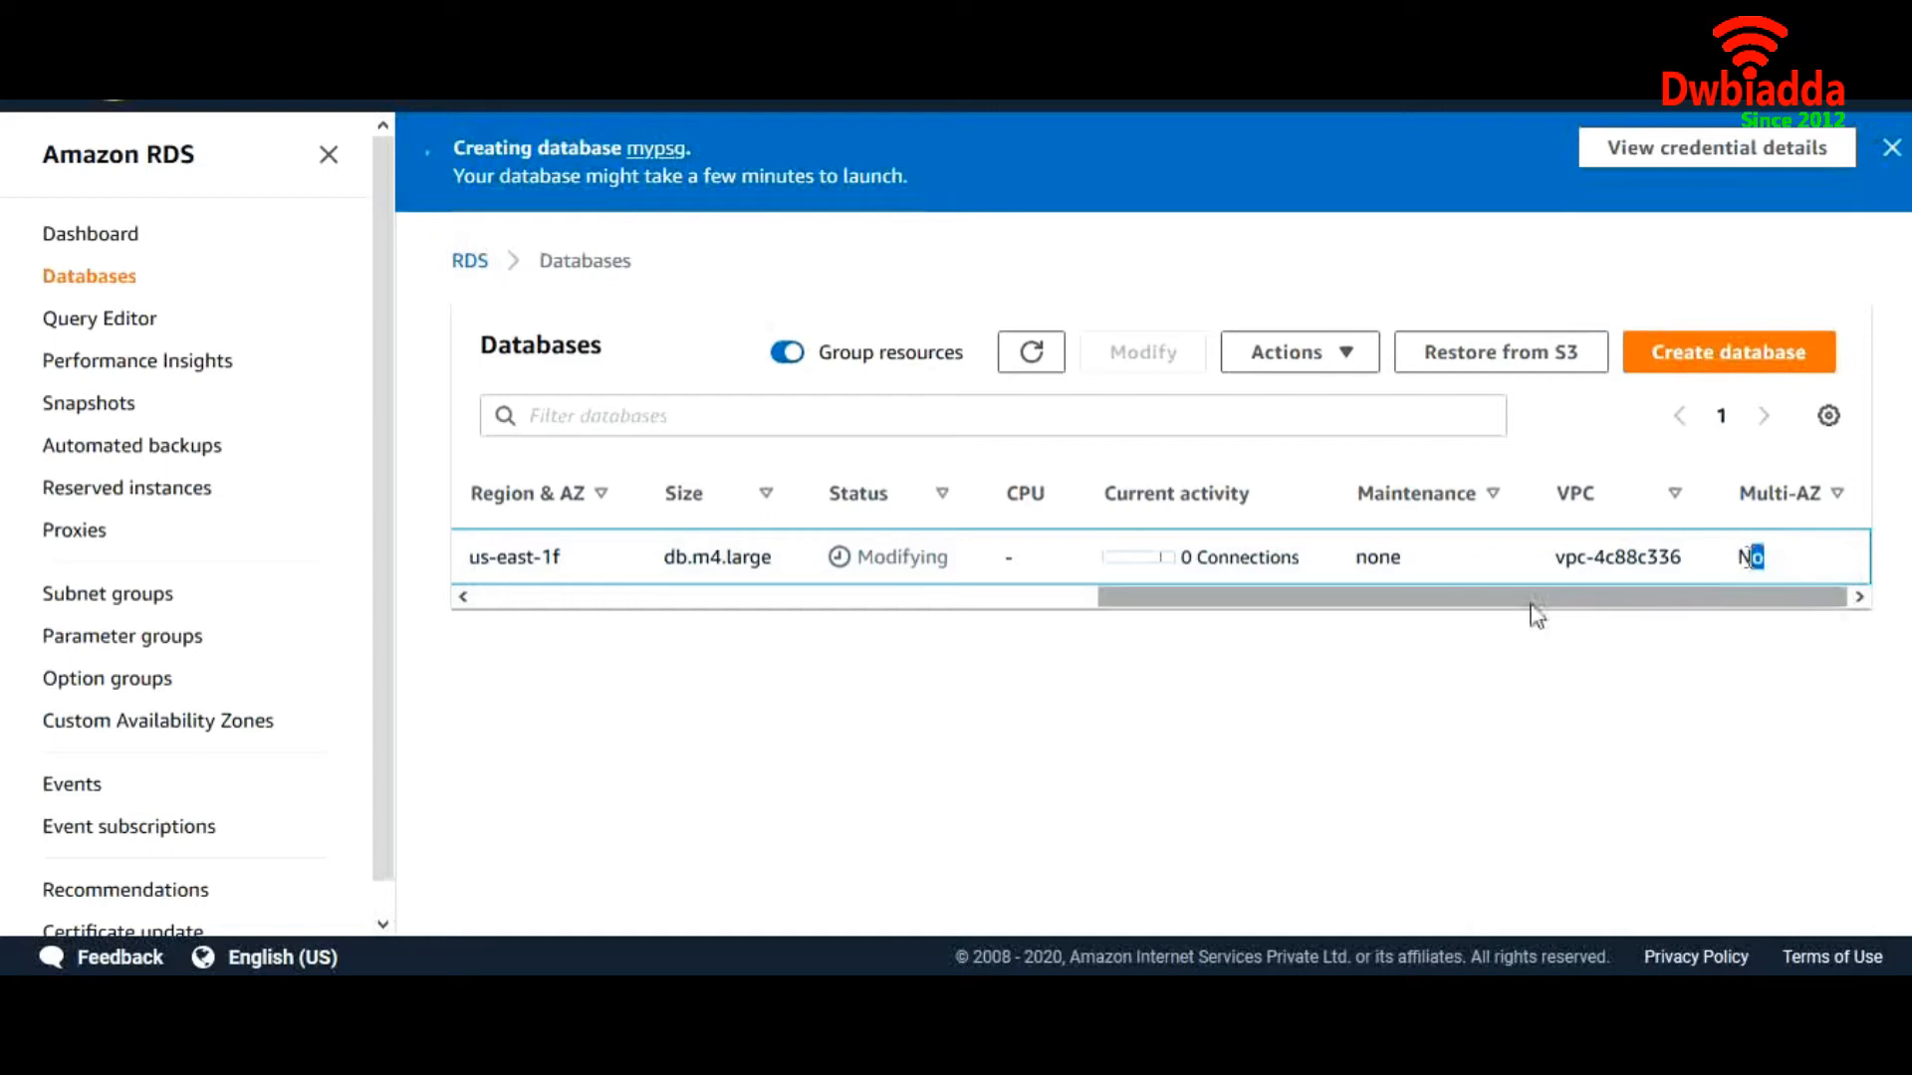
{"action": "left_click_drag", "start_coordinate": [1536, 601], "coordinate": [1288, 627]}
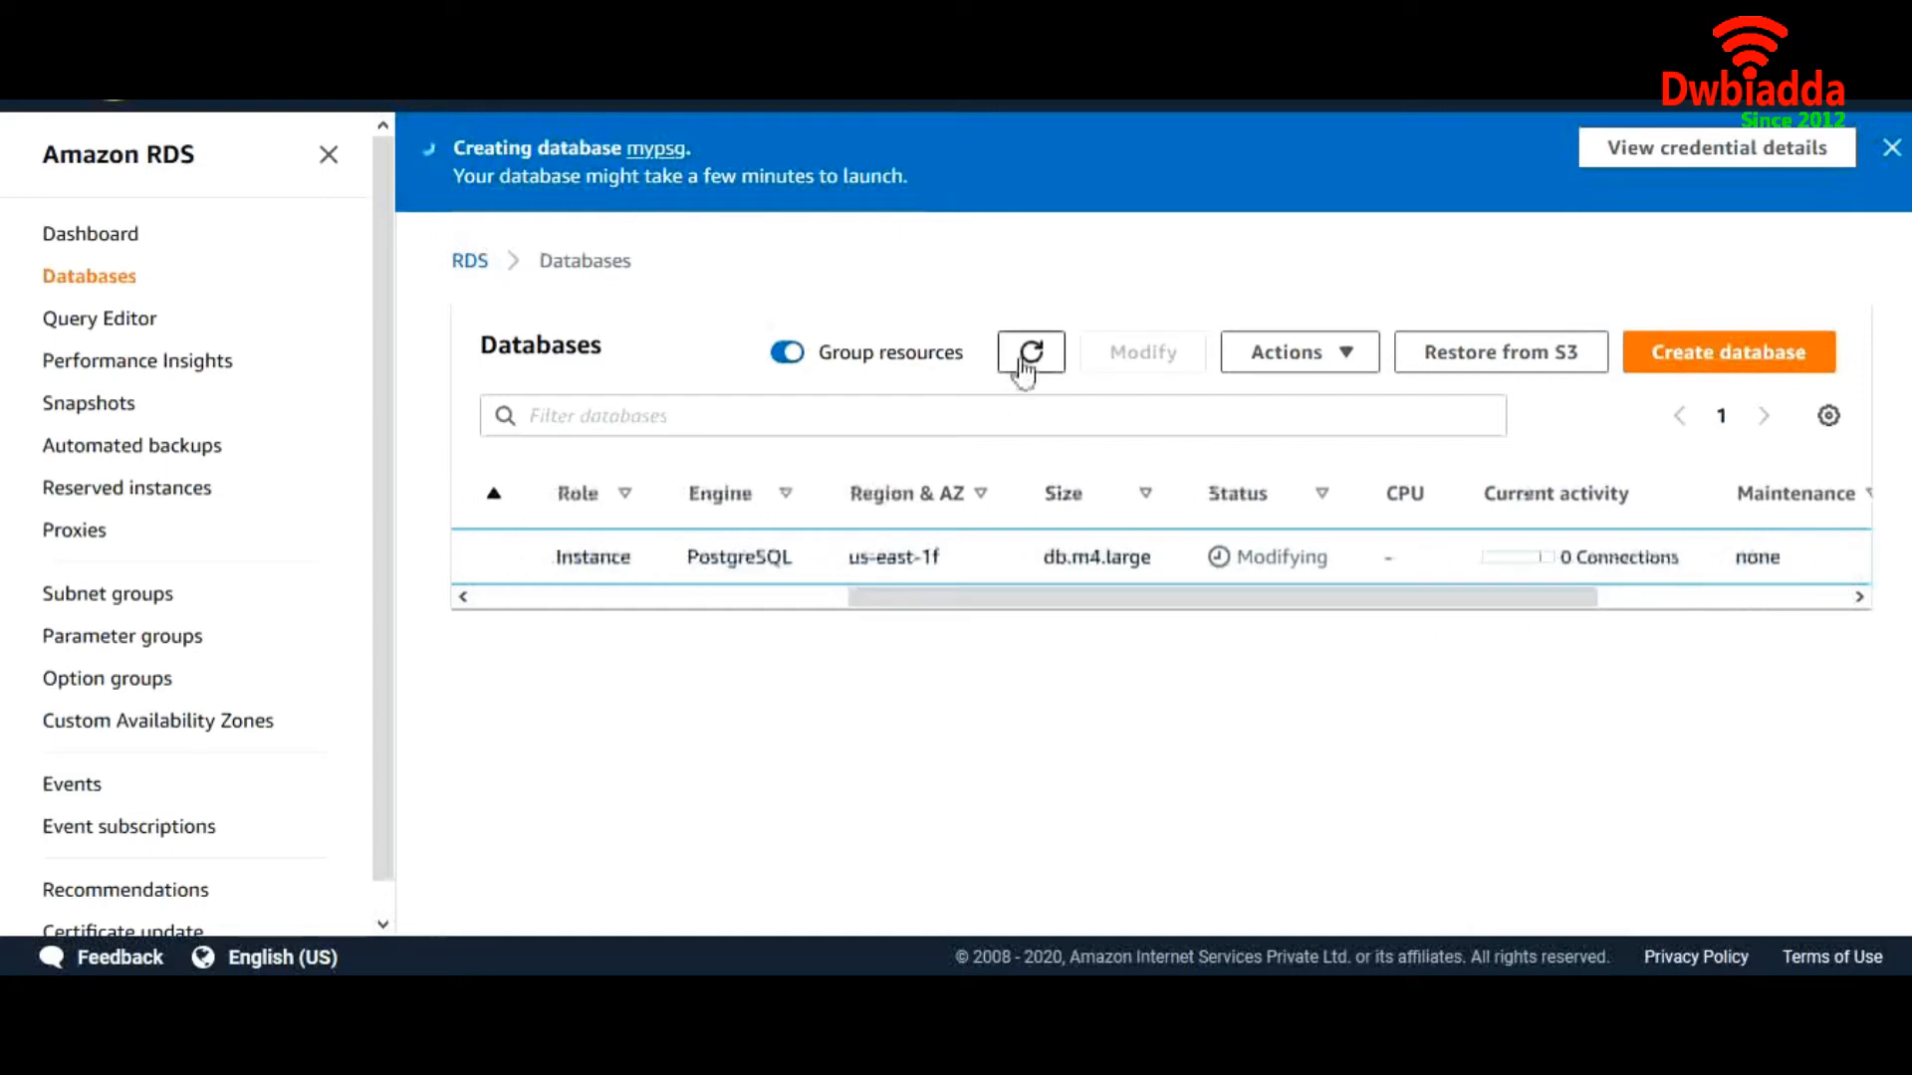
Refresh the list until mypsg shows Available with Multi-AZ Yes
{"action": "left_click", "coordinate": [1027, 369]}
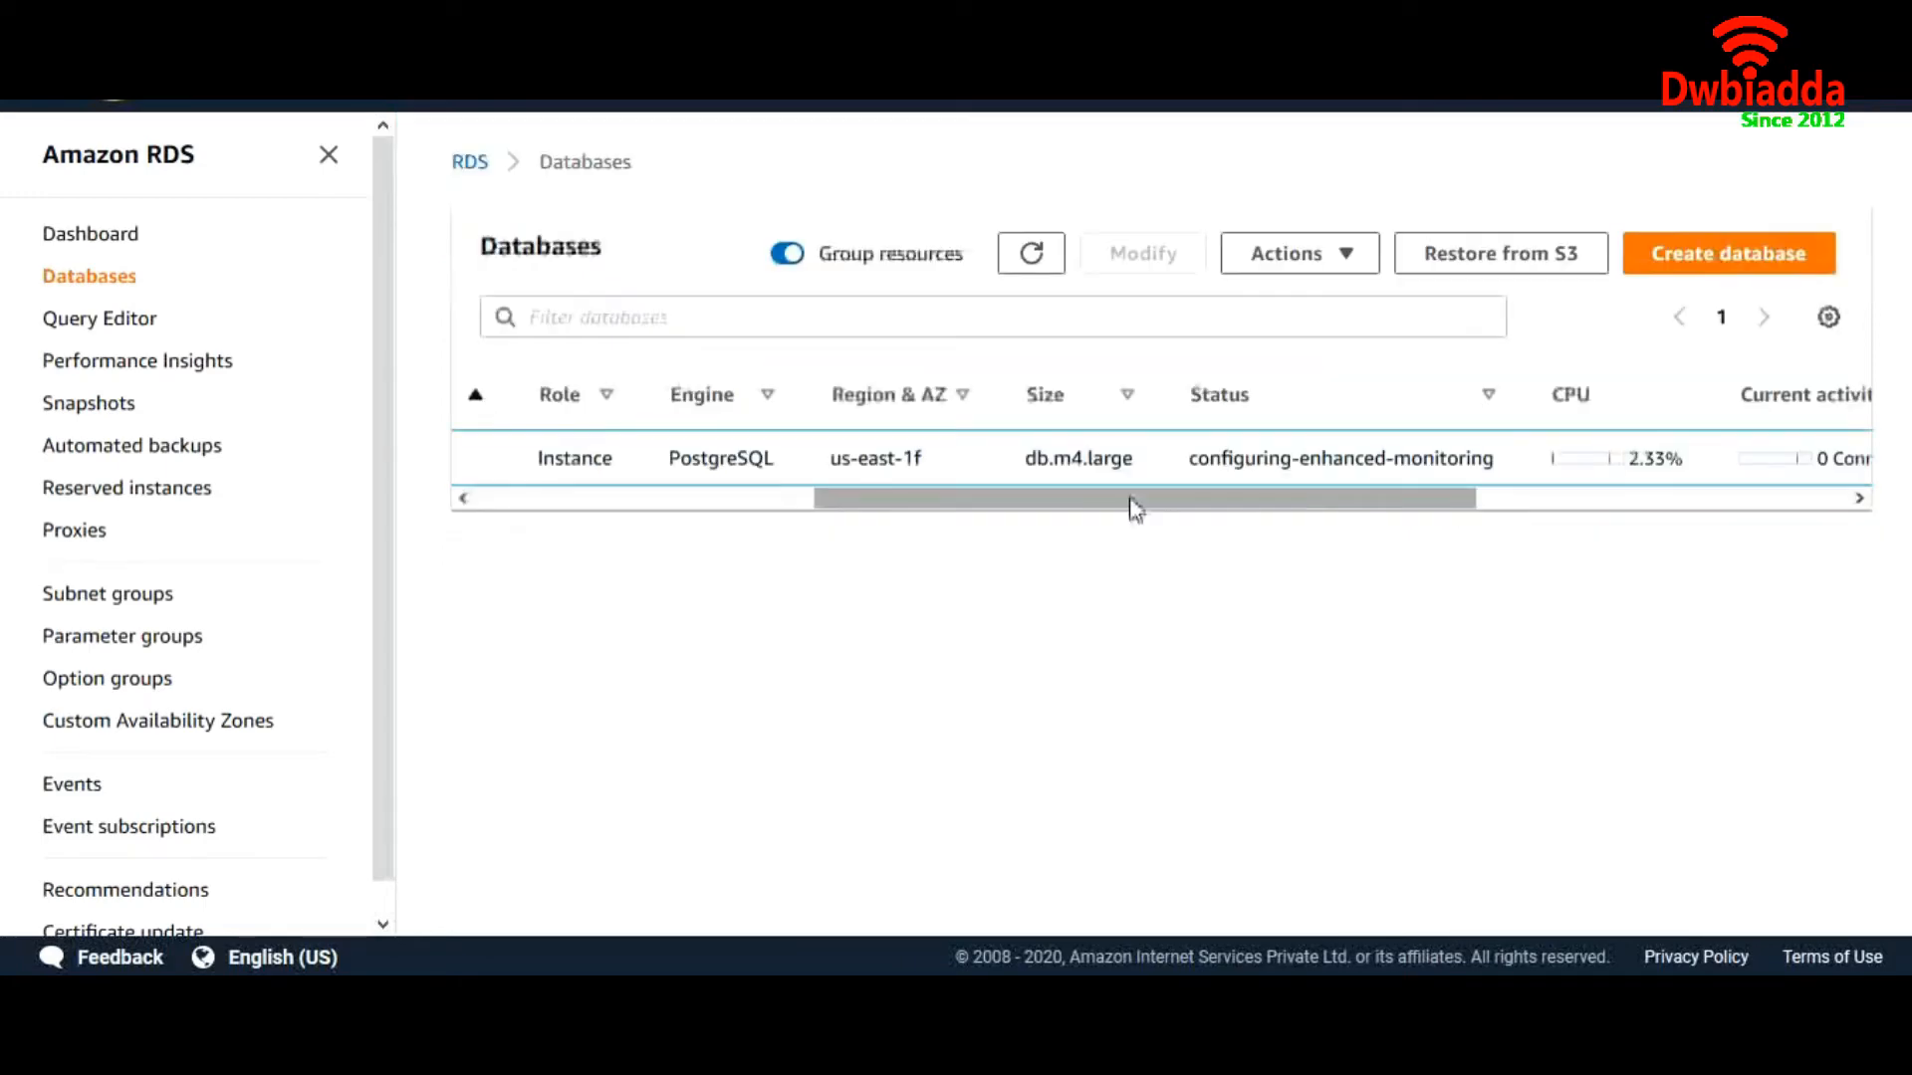
{"action": "left_click_drag", "start_coordinate": [1196, 458], "coordinate": [1494, 458]}
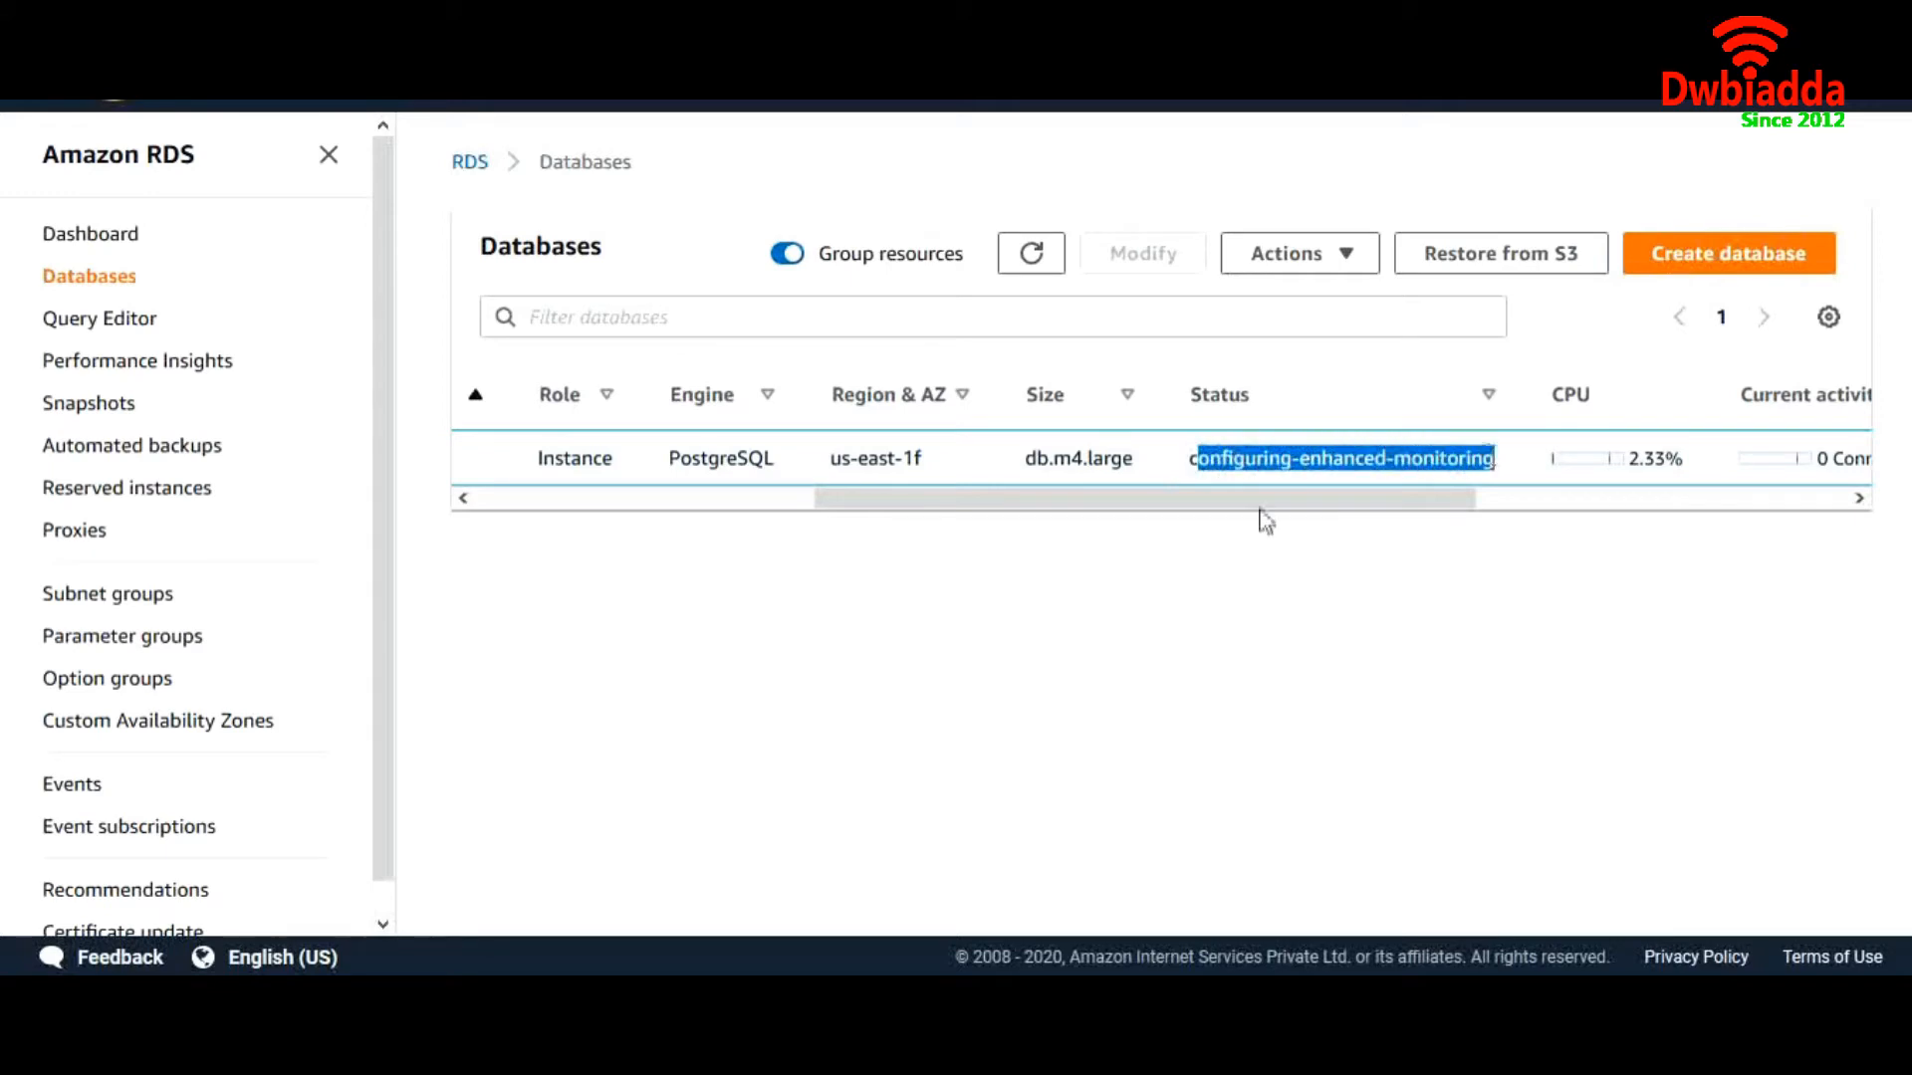
{"action": "left_click_drag", "start_coordinate": [1138, 505], "coordinate": [1549, 482]}
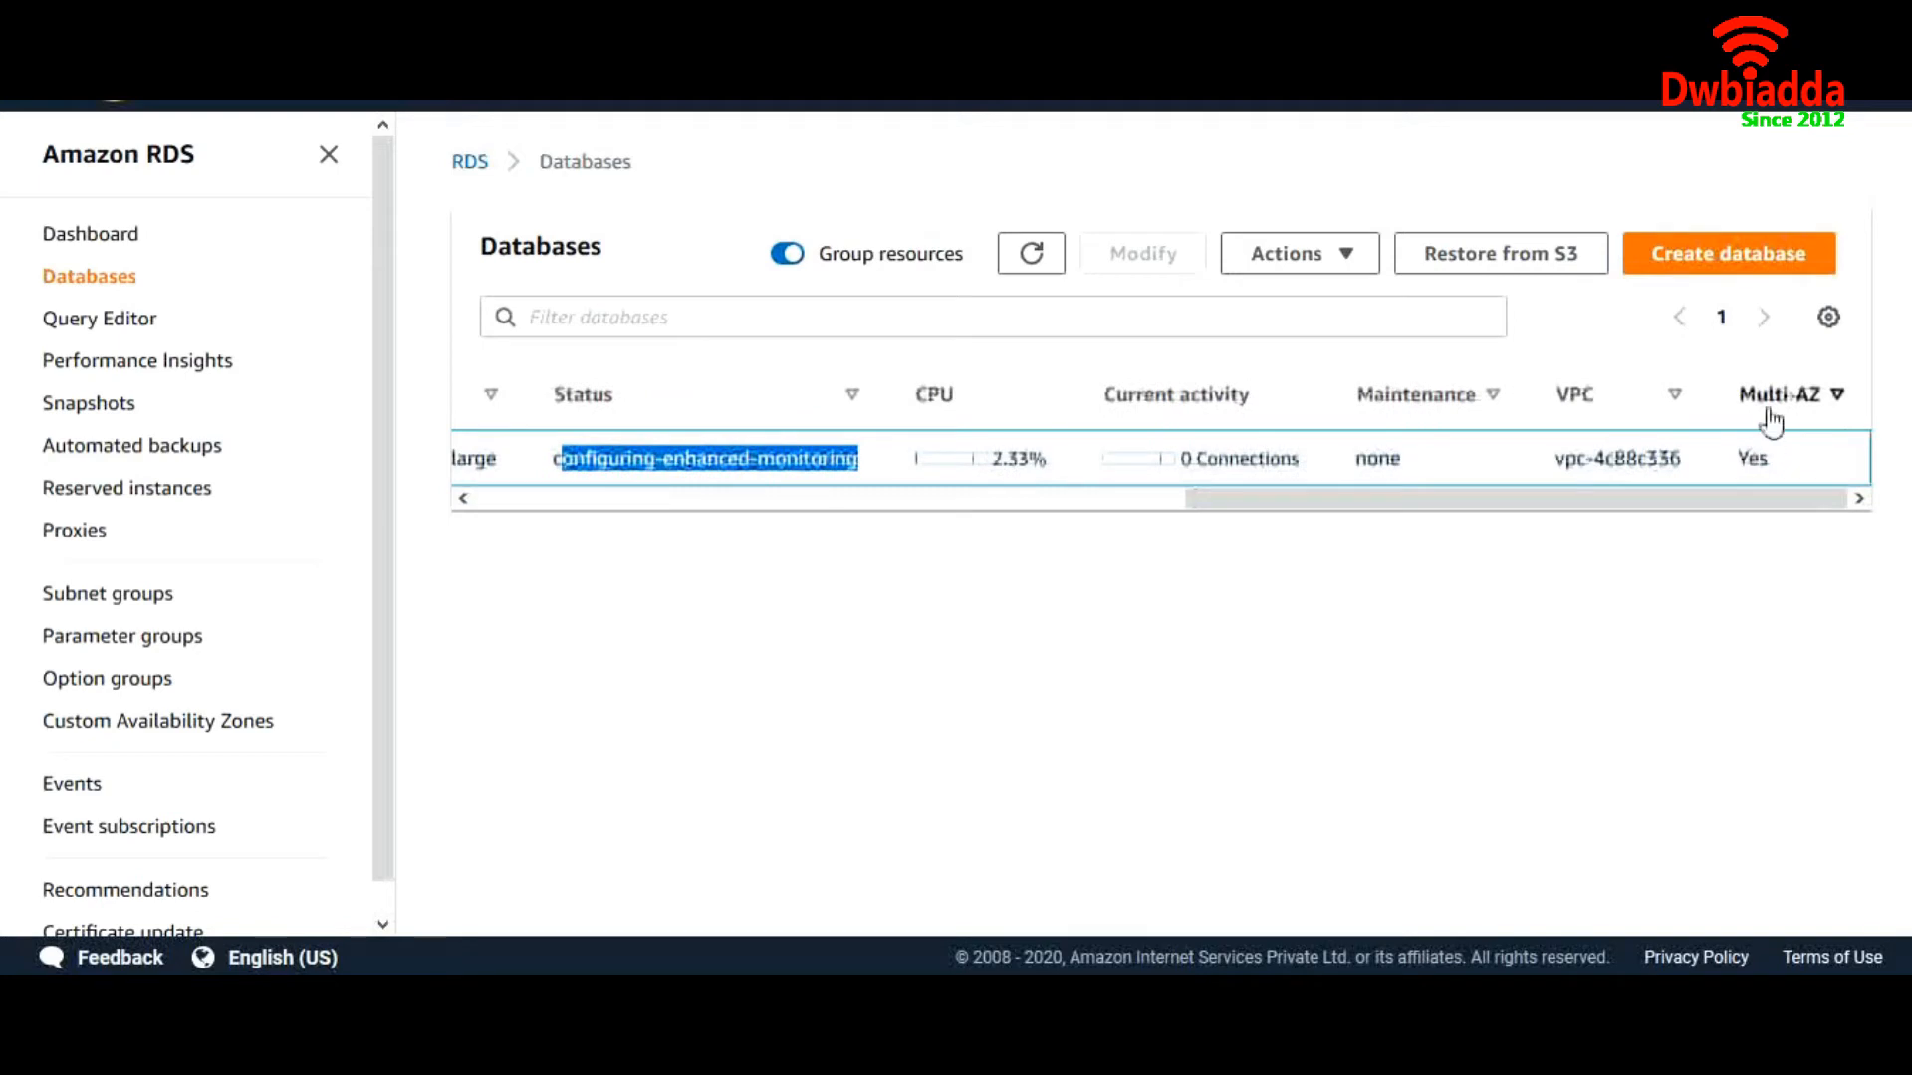
{"action": "double_click", "coordinate": [1753, 461]}
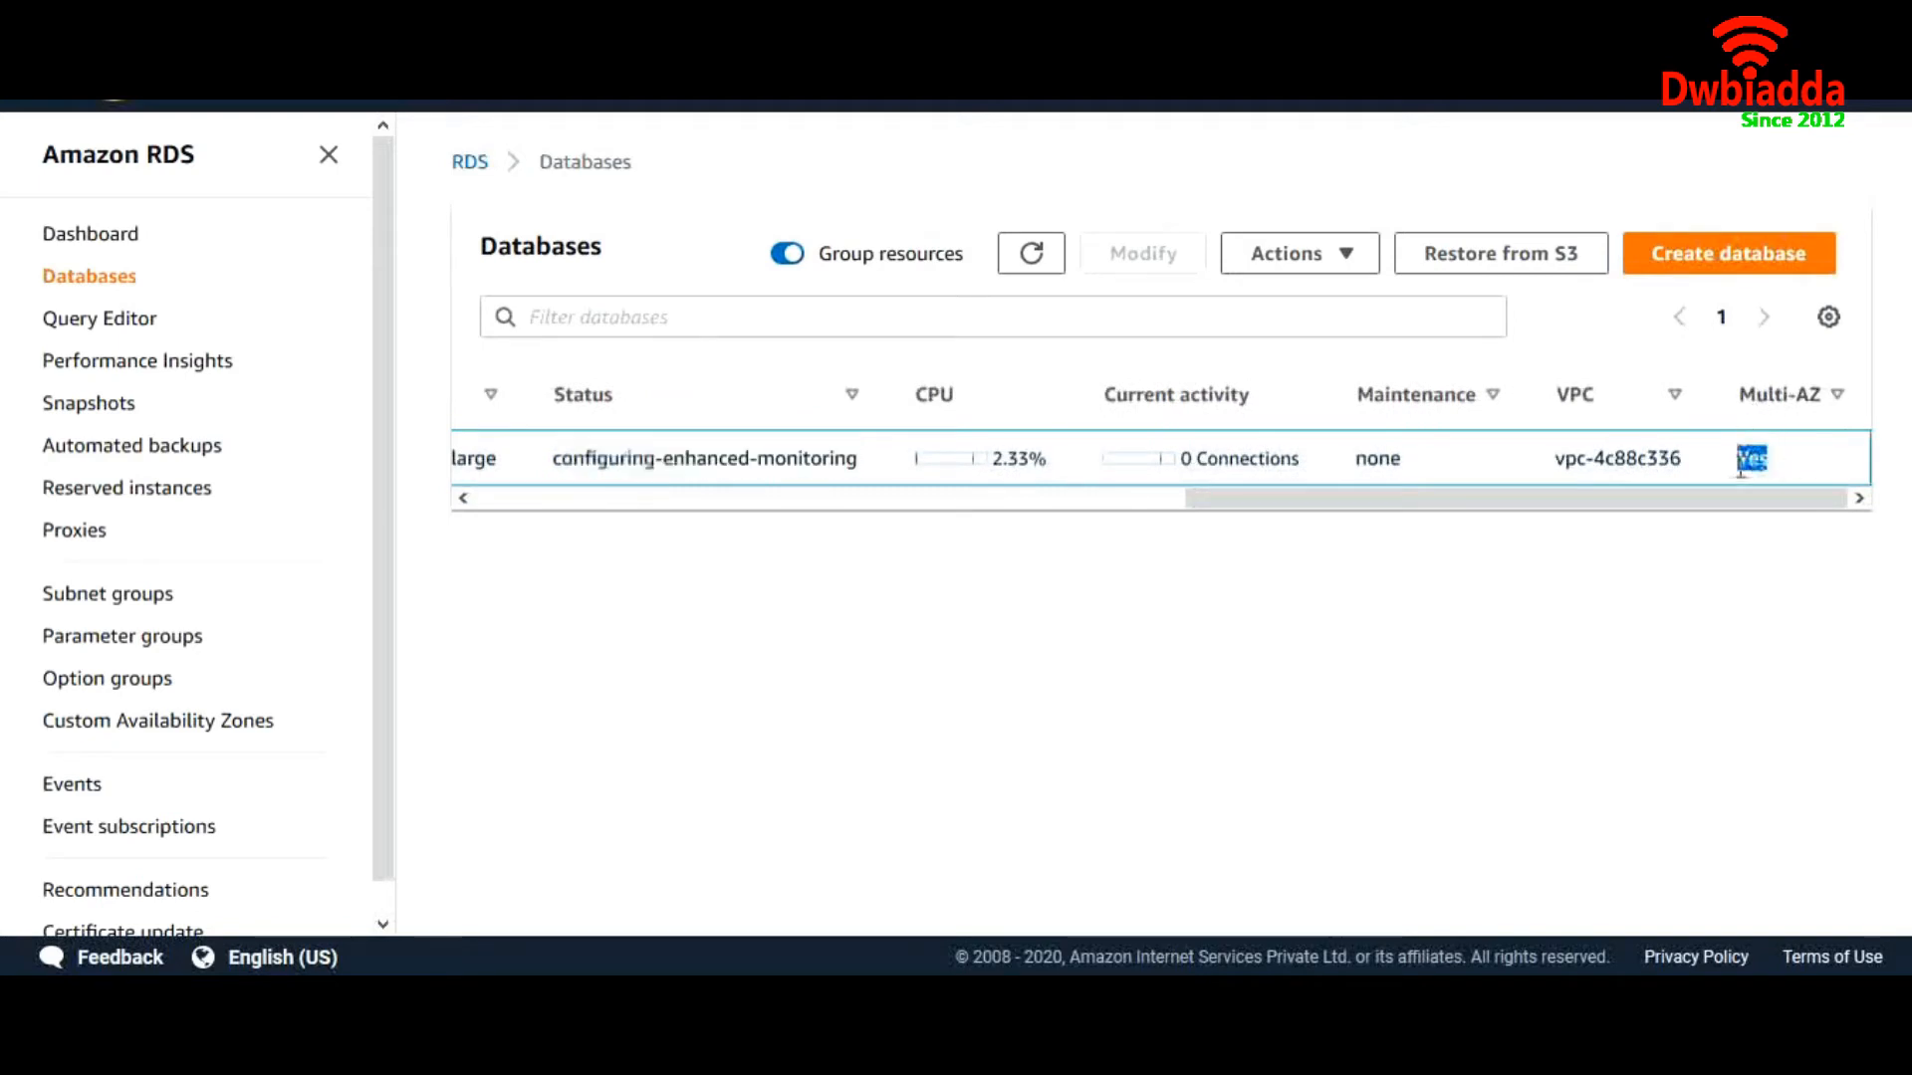
{"action": "left_click_drag", "start_coordinate": [1516, 504], "coordinate": [1242, 500]}
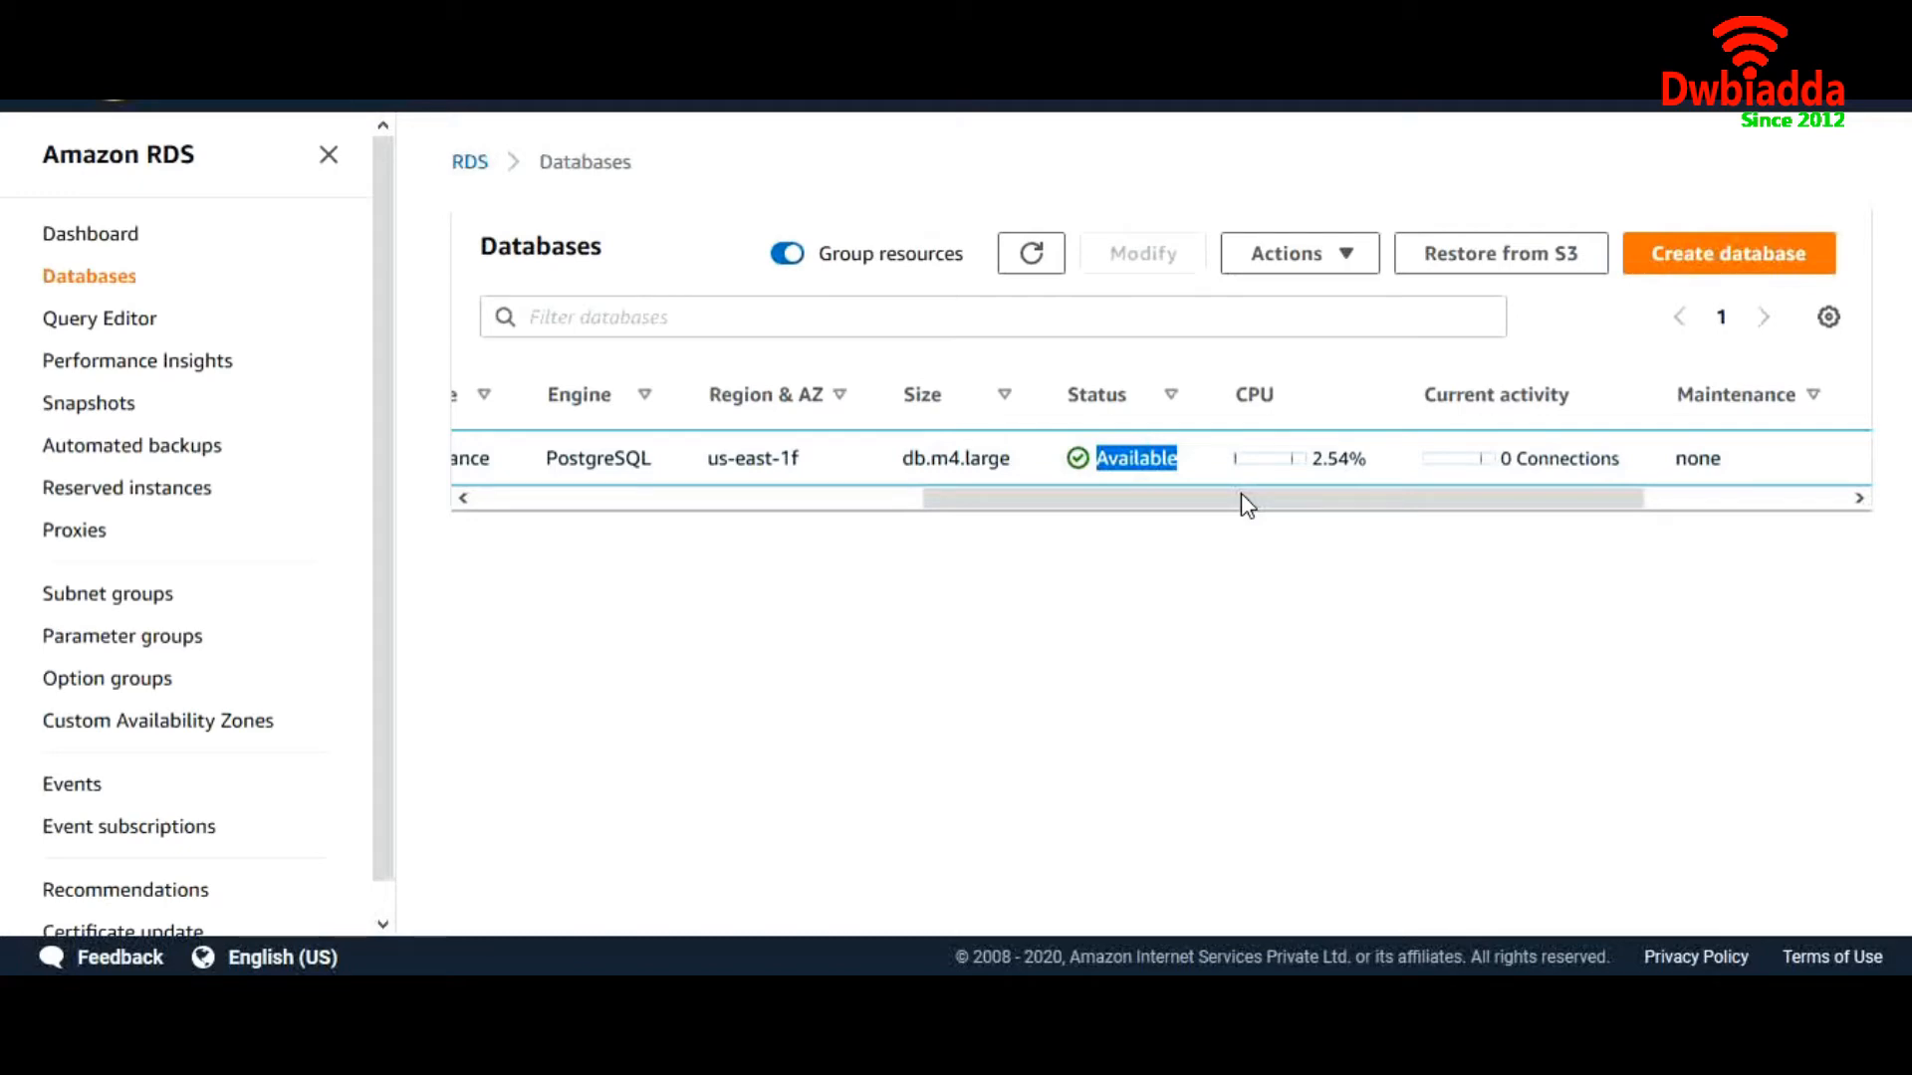
{"action": "left_click_drag", "start_coordinate": [1172, 510], "coordinate": [729, 525]}
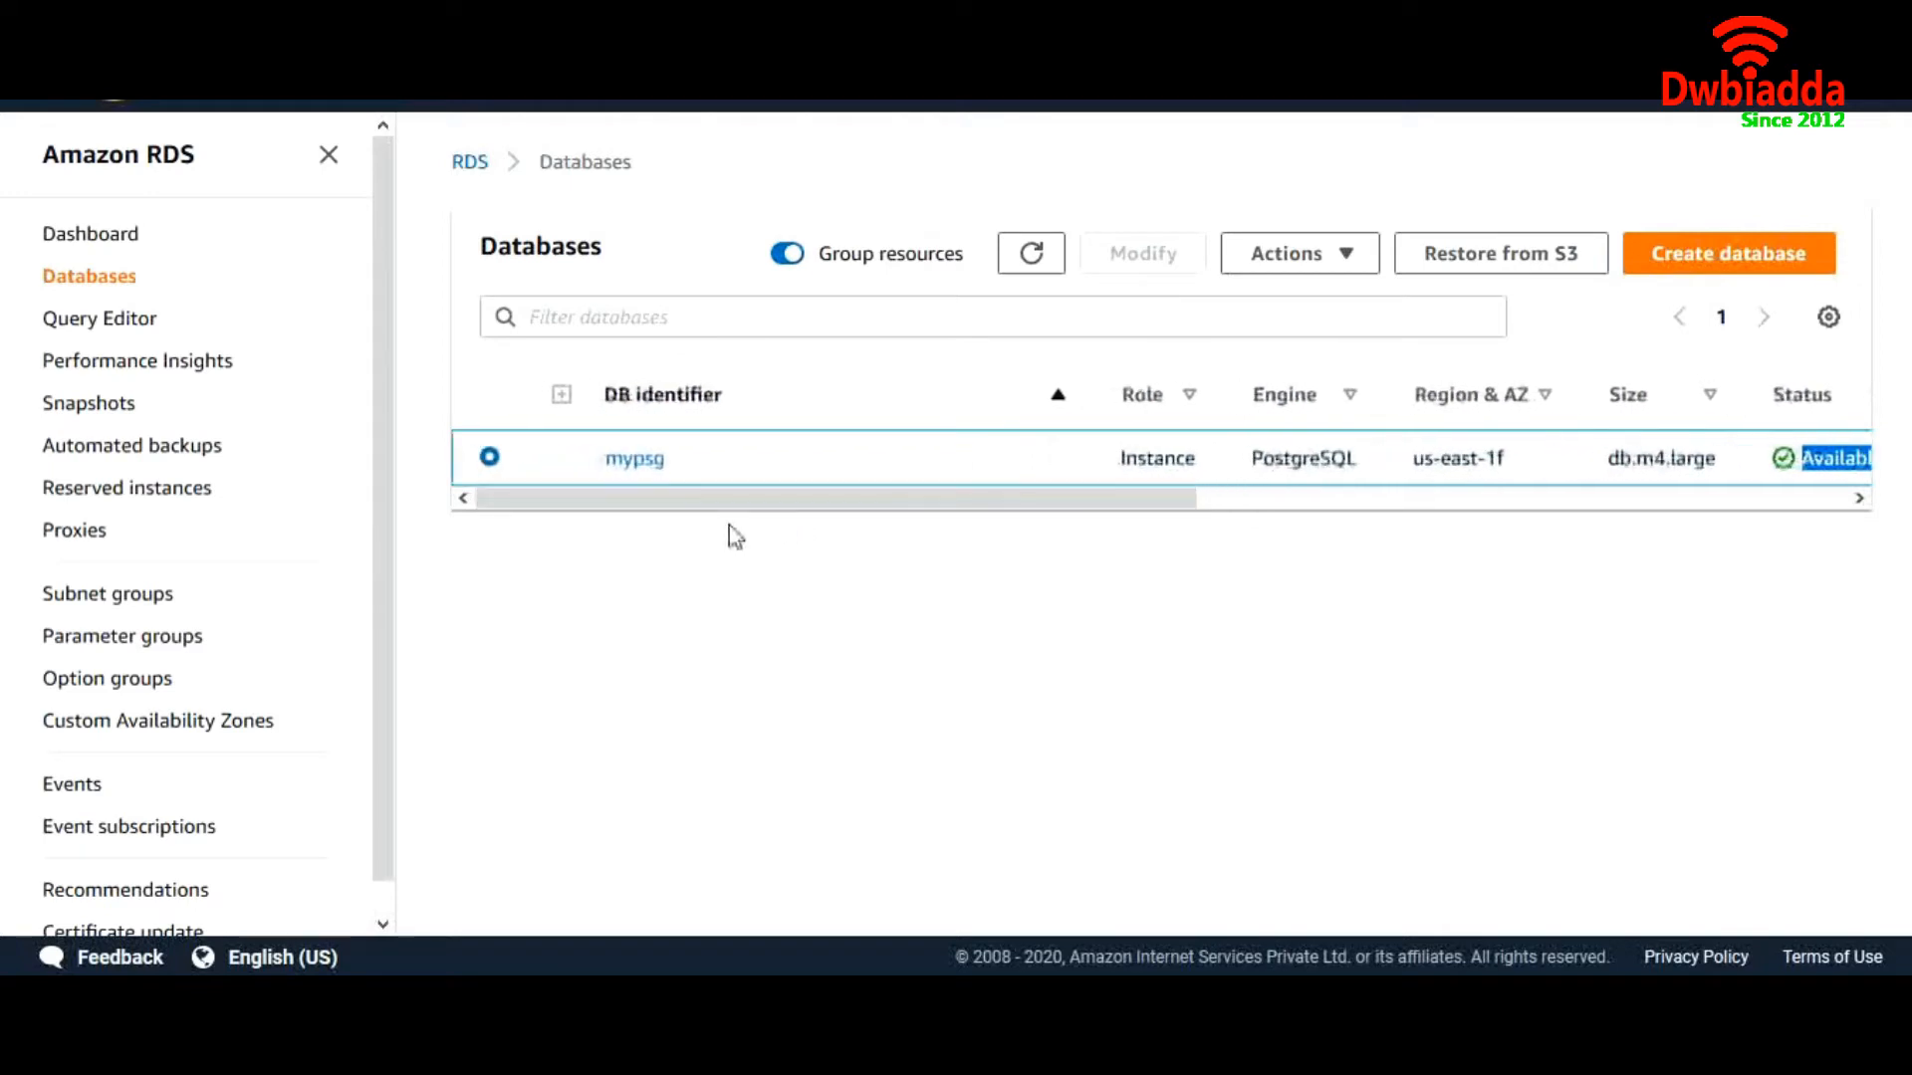
Check the Actions menu, then open the mypsg database details page
{"action": "left_click", "coordinate": [1324, 267]}
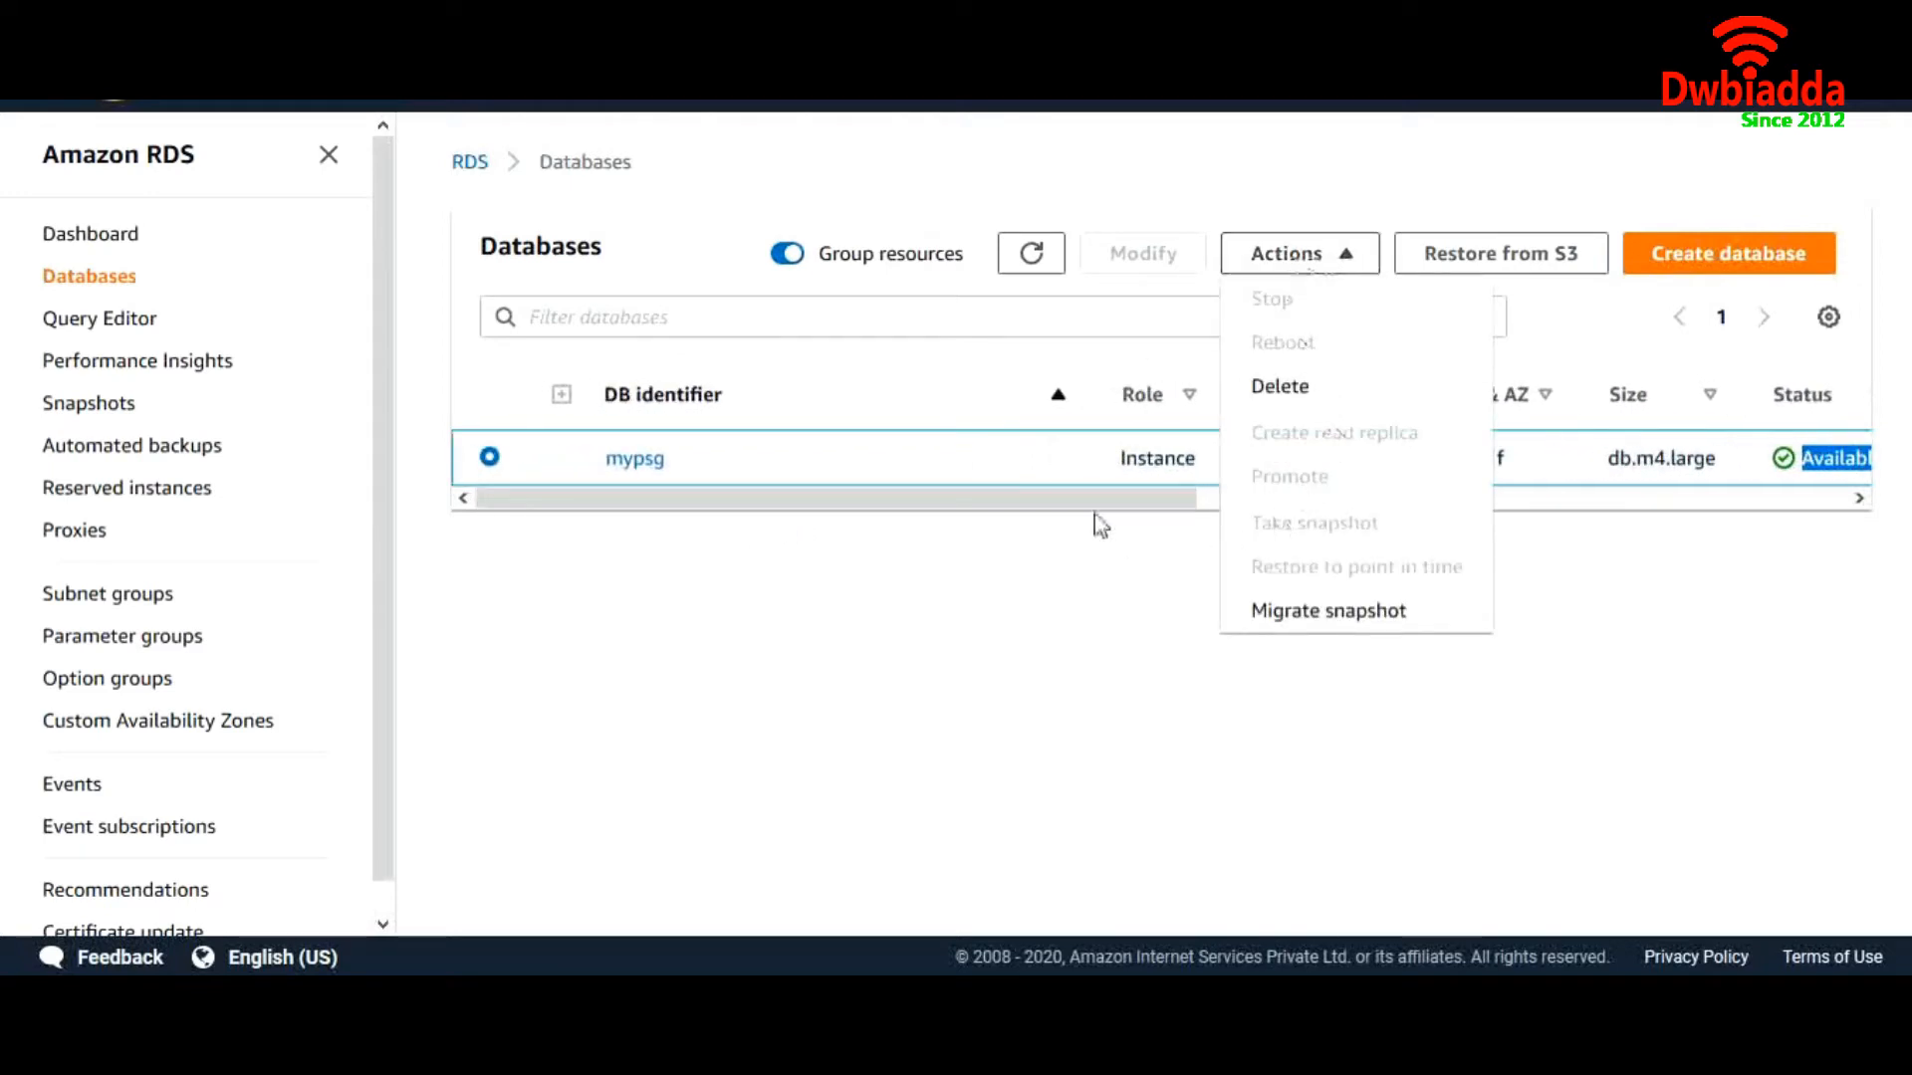
{"action": "left_click_drag", "start_coordinate": [1058, 504], "coordinate": [1165, 484]}
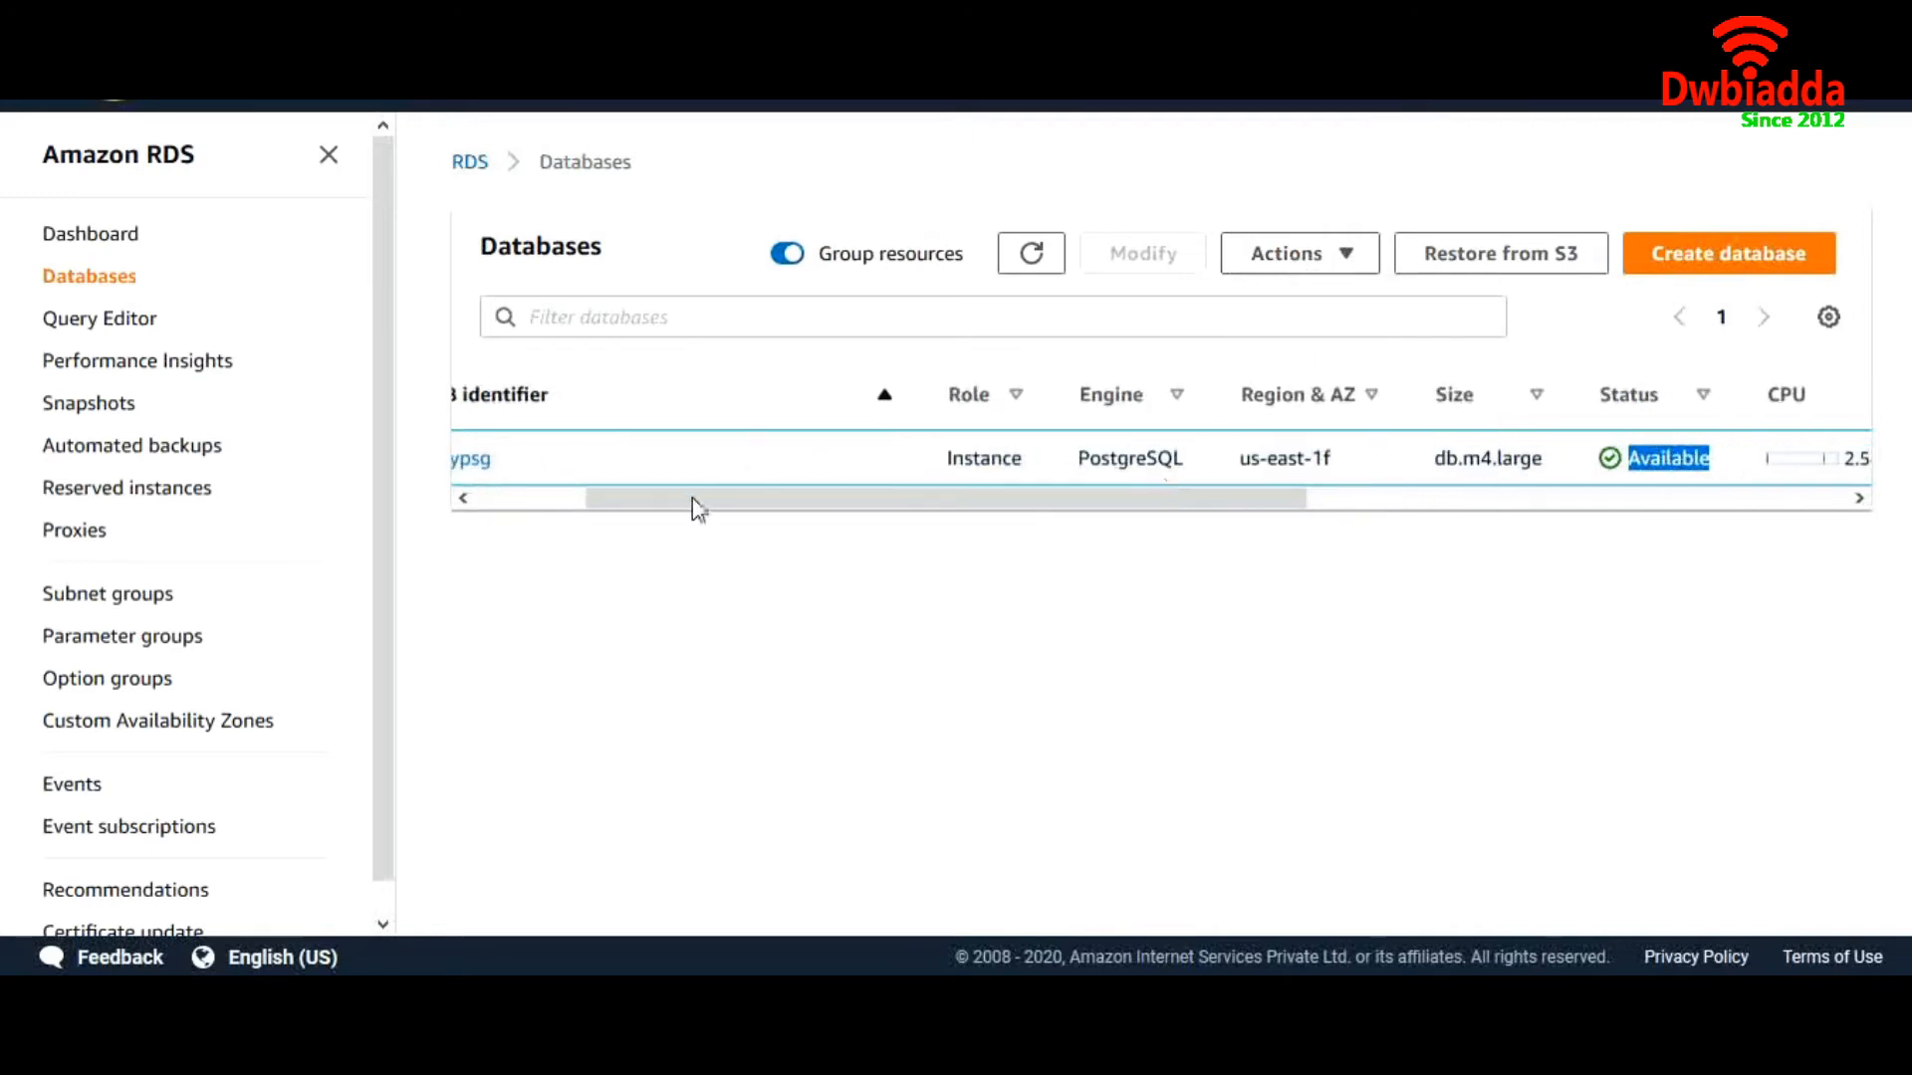
{"action": "left_click_drag", "start_coordinate": [743, 508], "coordinate": [525, 535]}
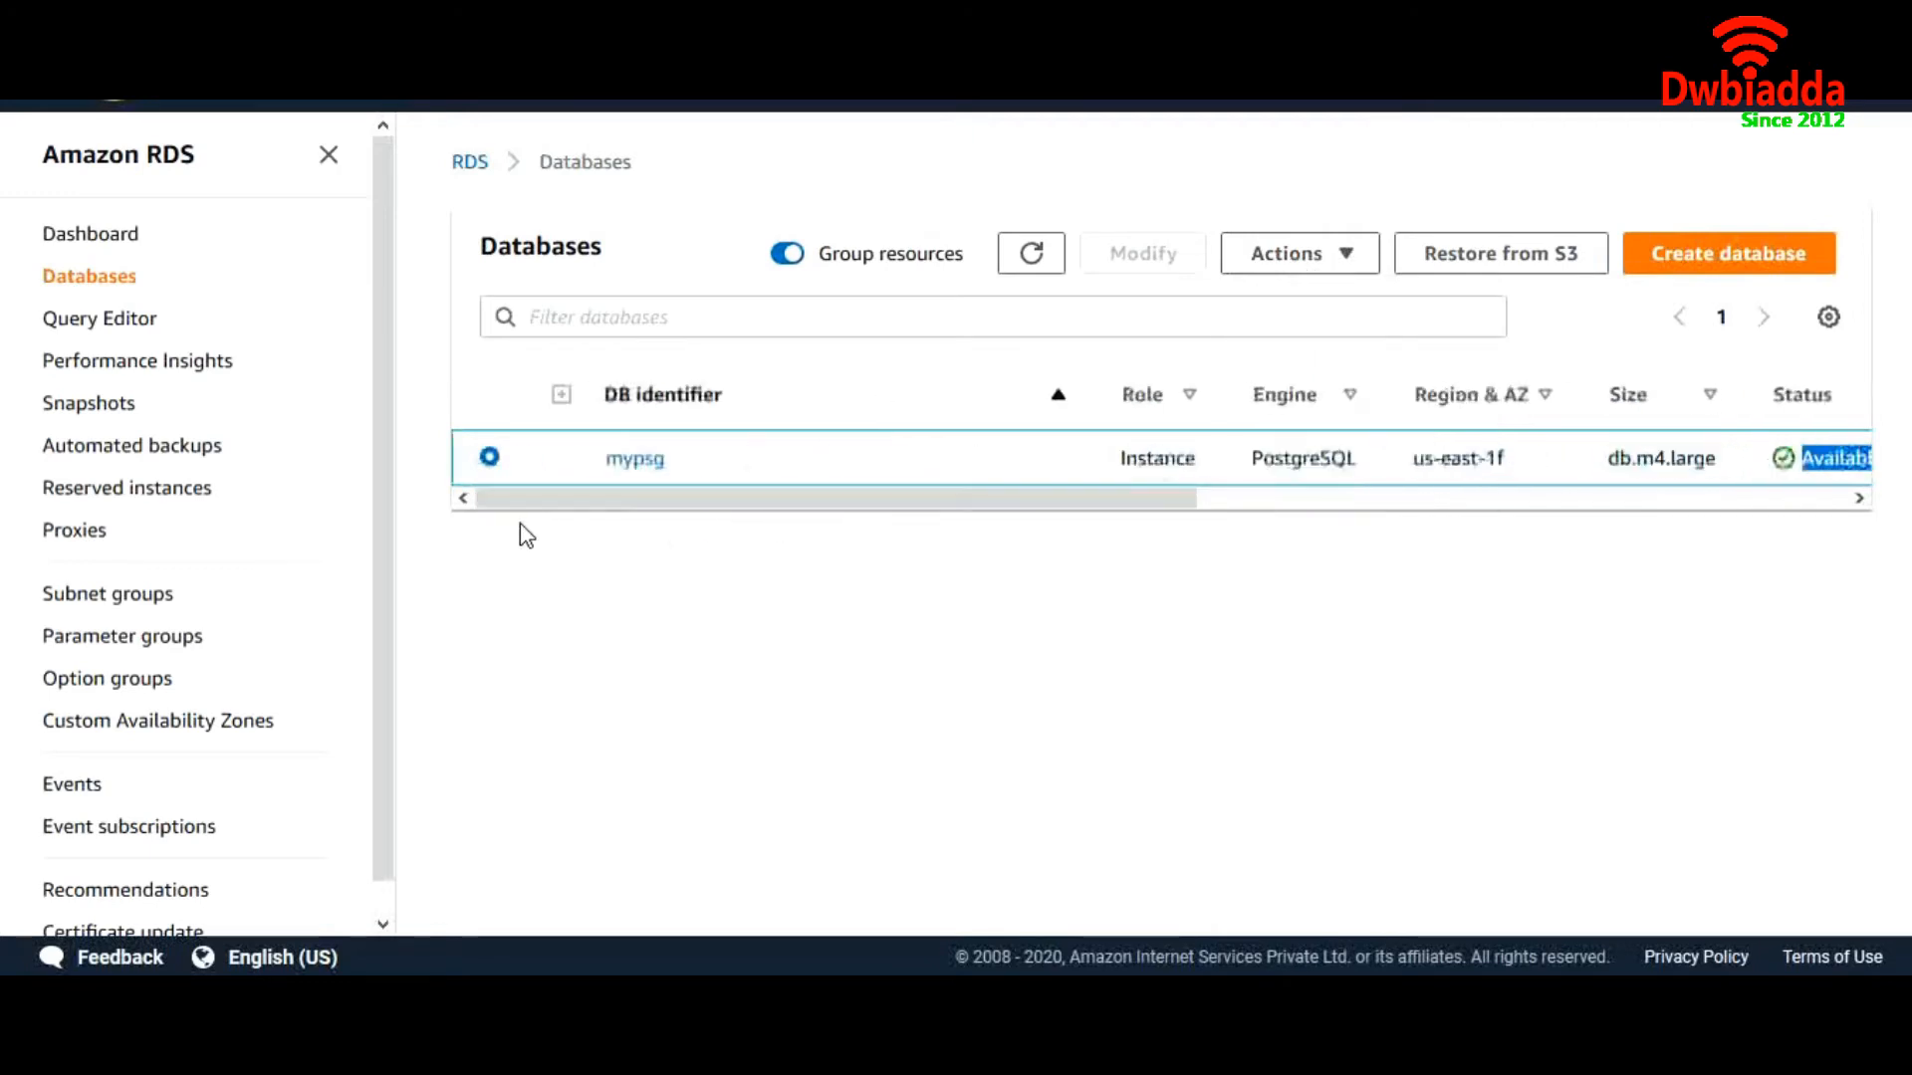
{"action": "left_click", "coordinate": [633, 464]}
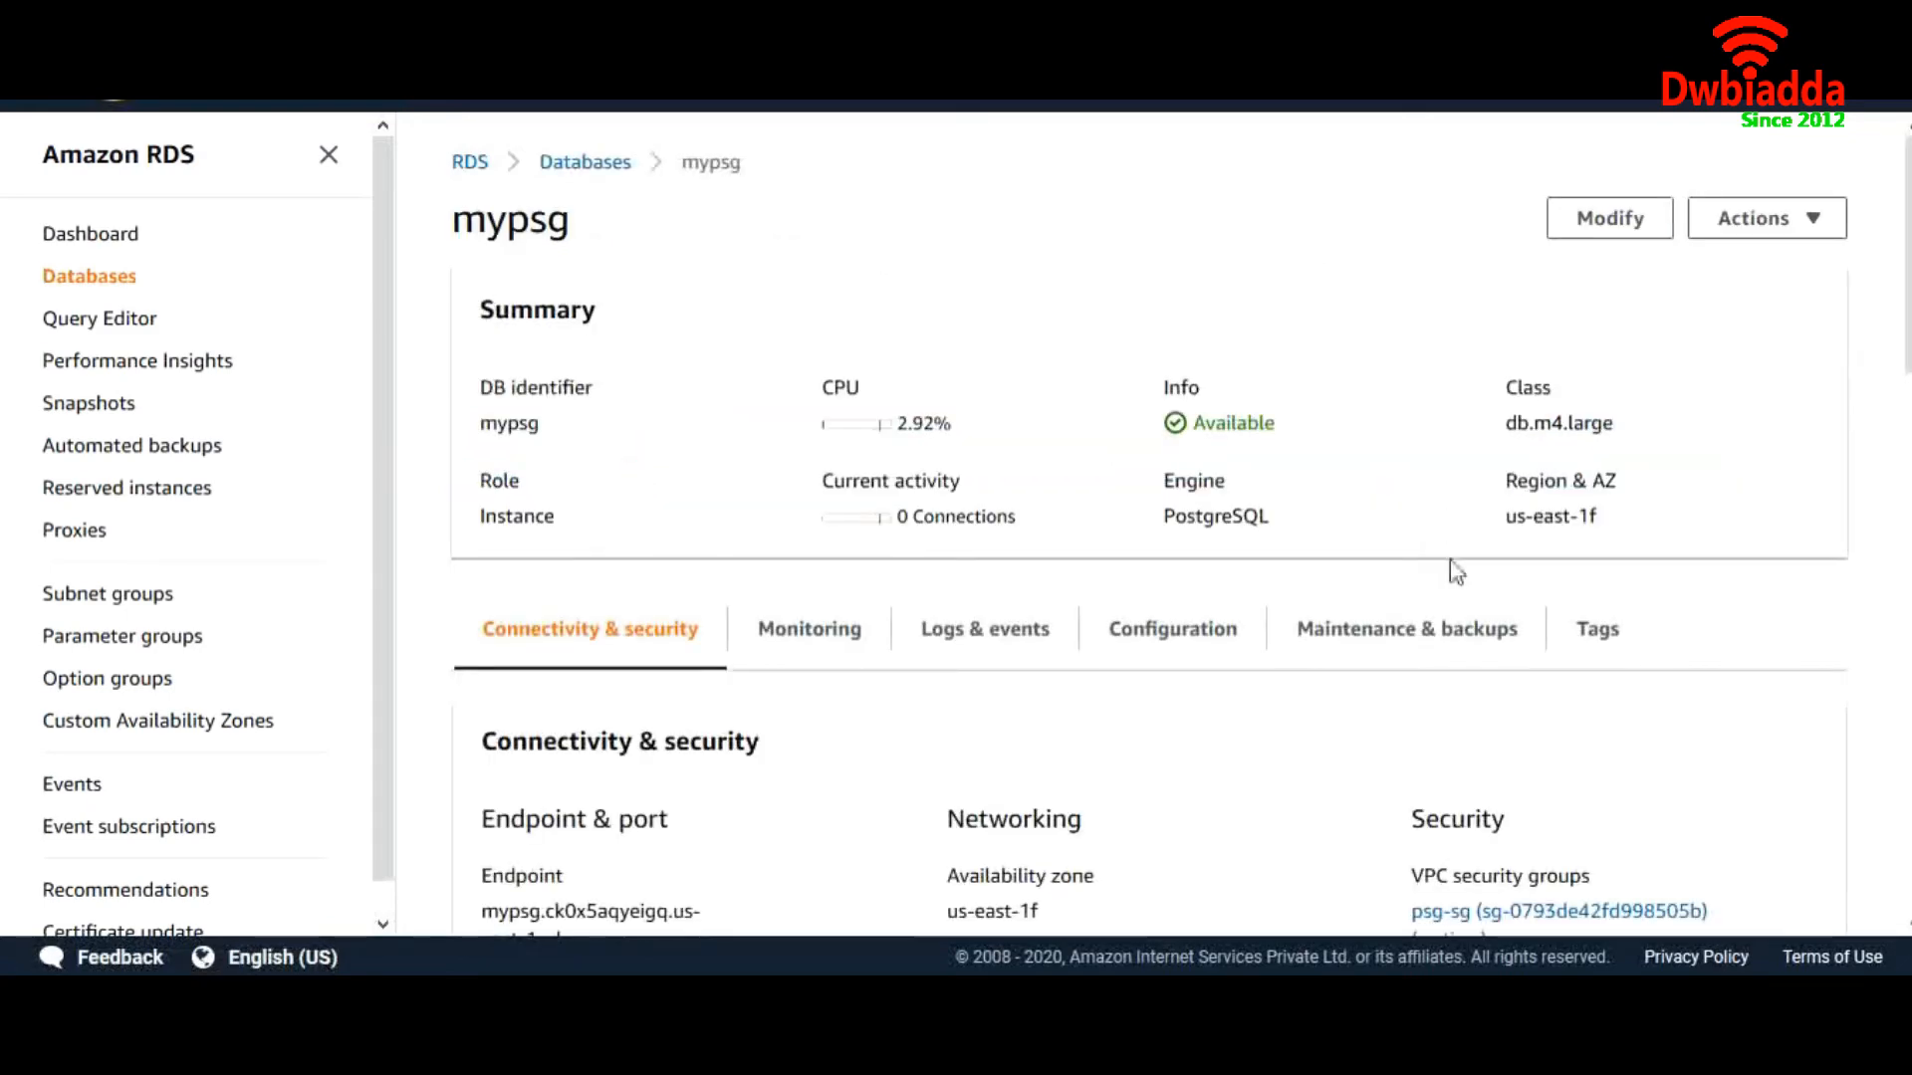
{"action": "scroll", "coordinate": [1453, 569], "scroll_direction": "down", "scroll_amount": 3}
{"action": "scroll", "coordinate": [1453, 575], "scroll_direction": "up", "scroll_amount": 3}
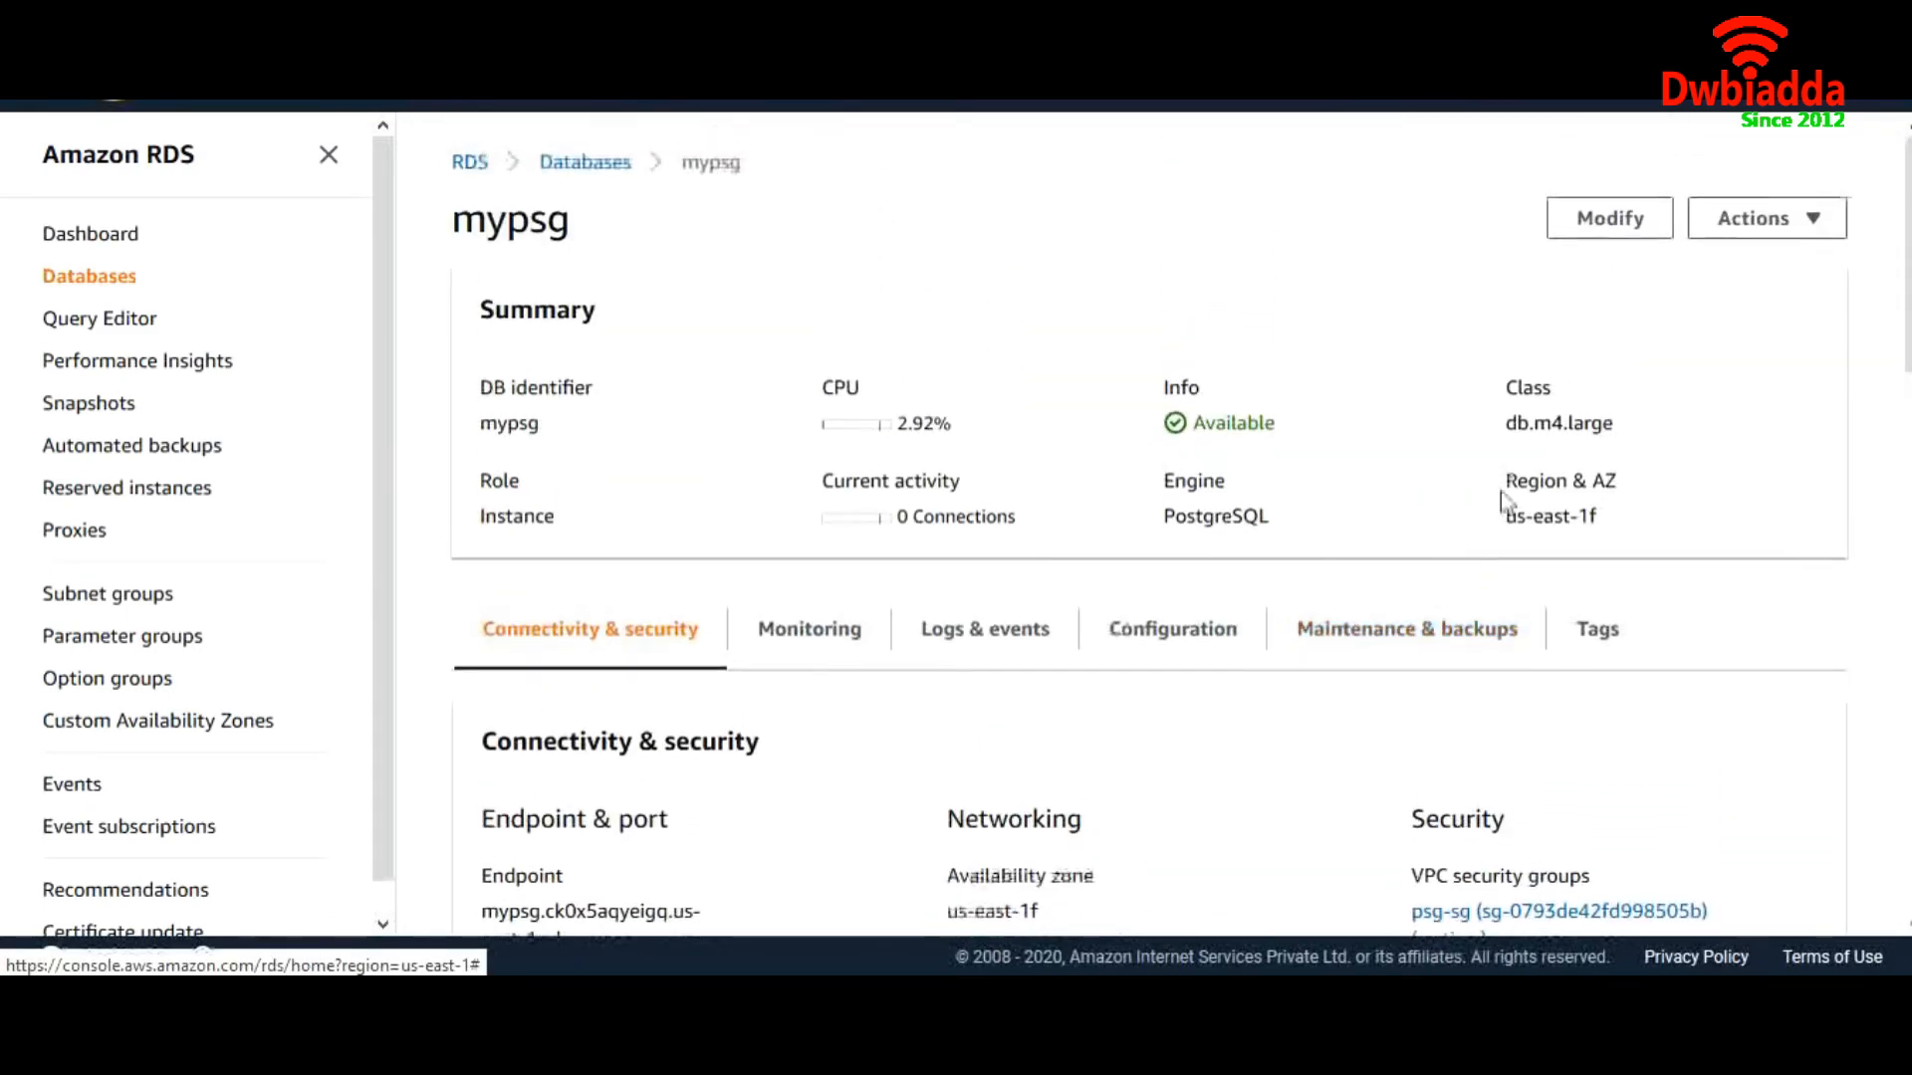
{"action": "left_click", "coordinate": [1784, 221]}
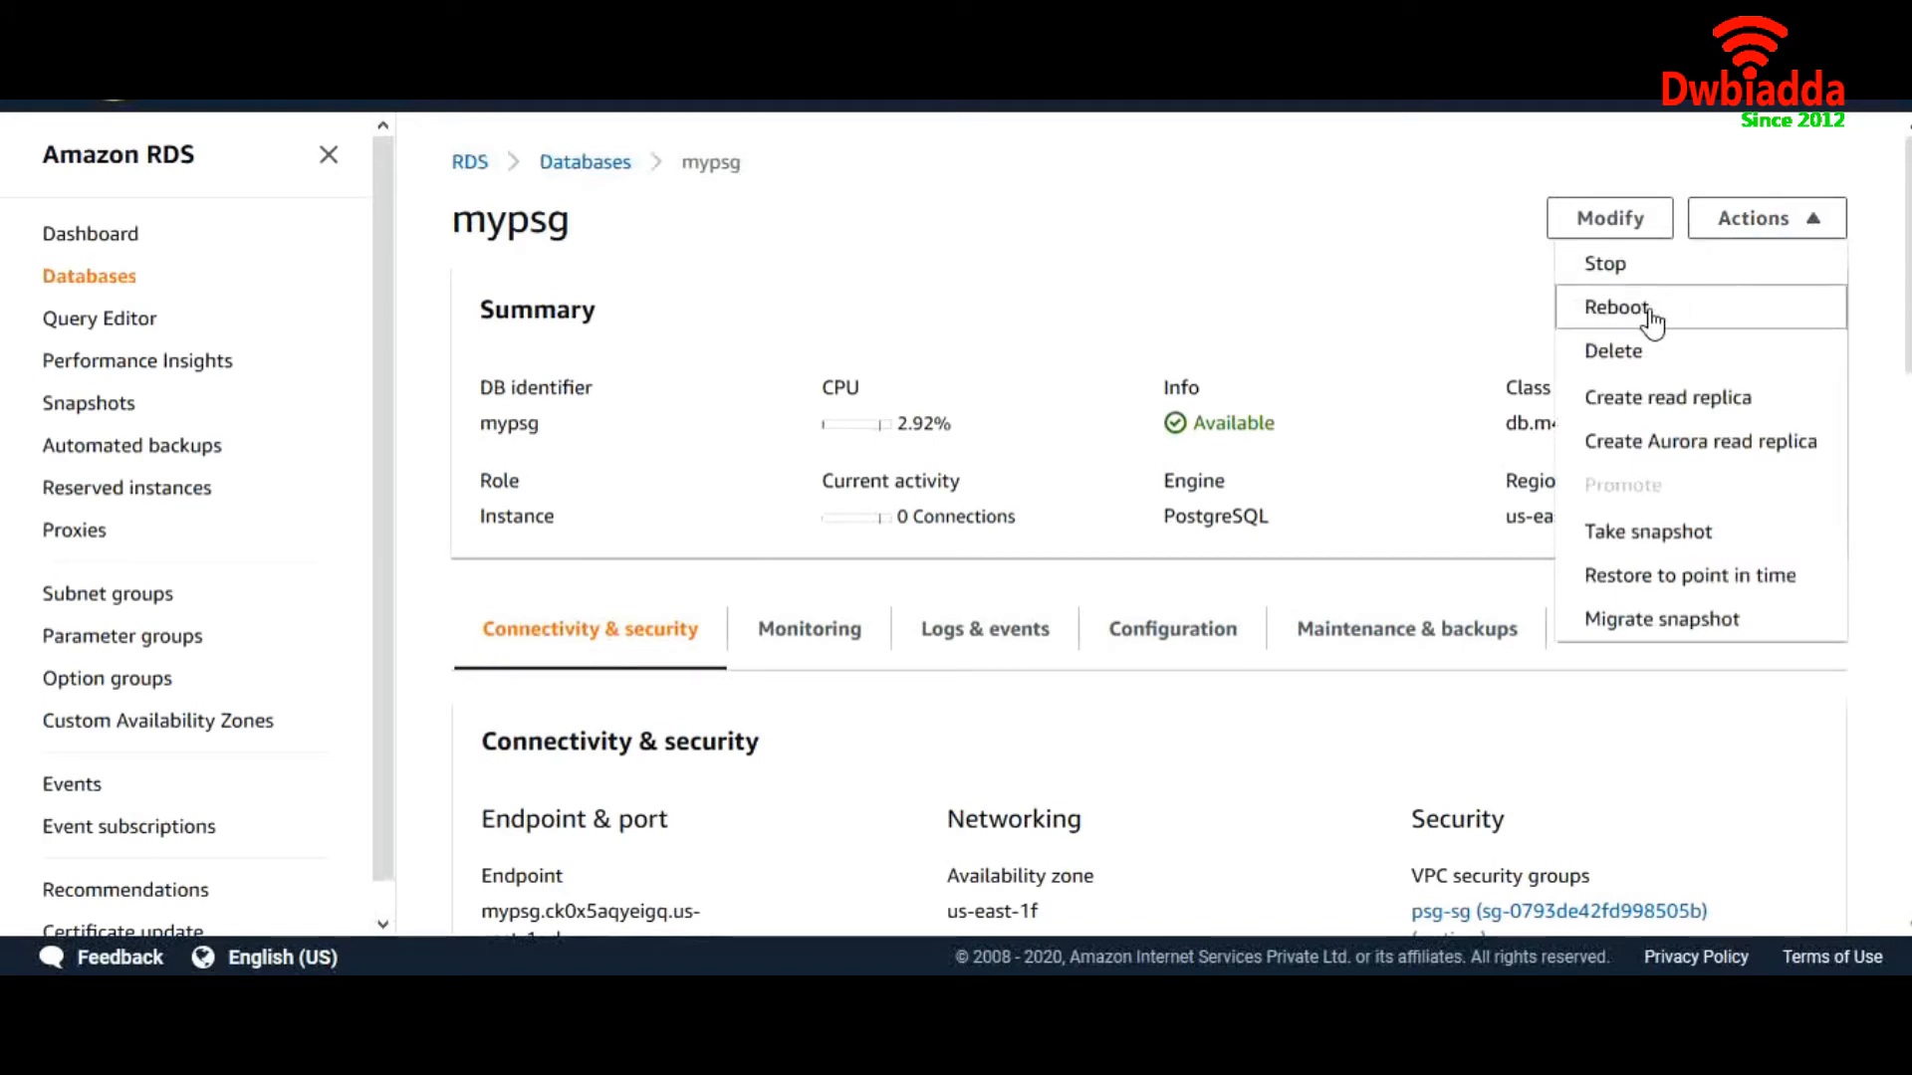
{"action": "left_click", "coordinate": [1616, 307]}
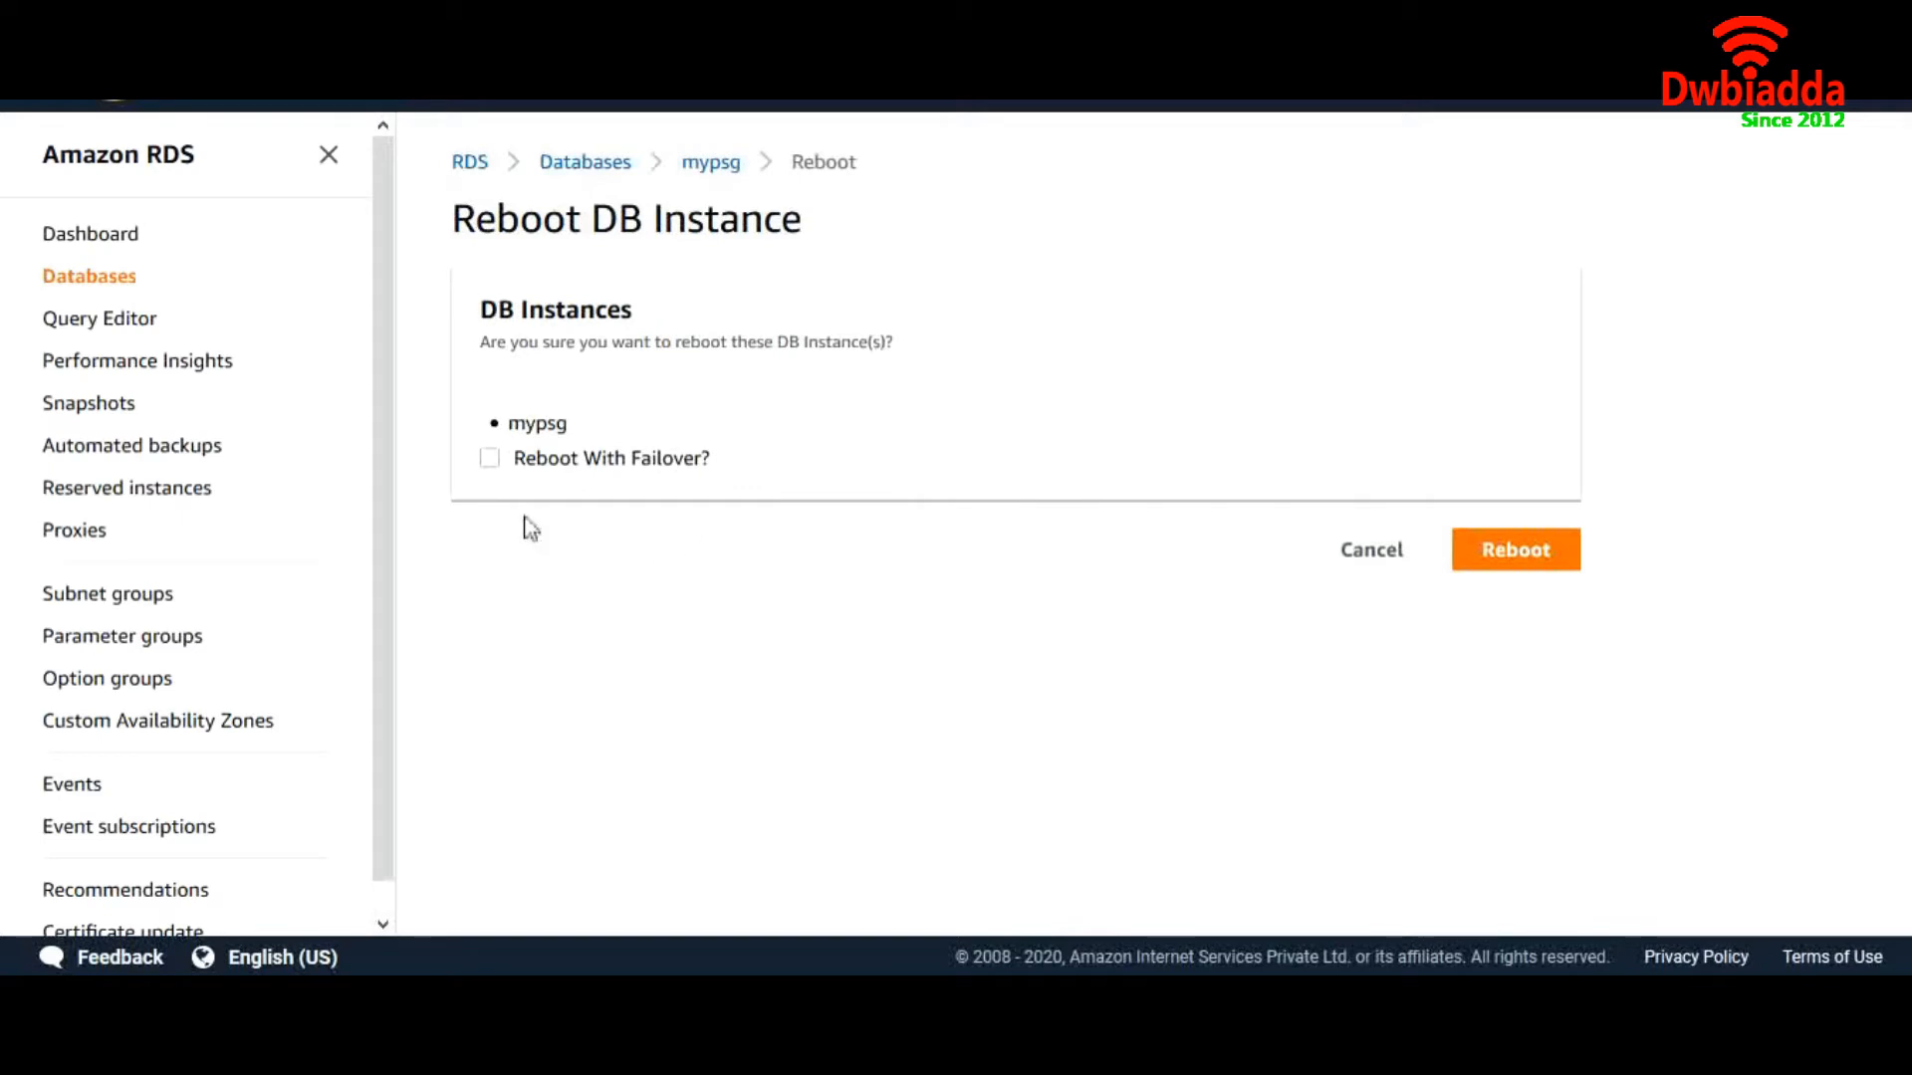
{"action": "left_click", "coordinate": [1377, 547]}
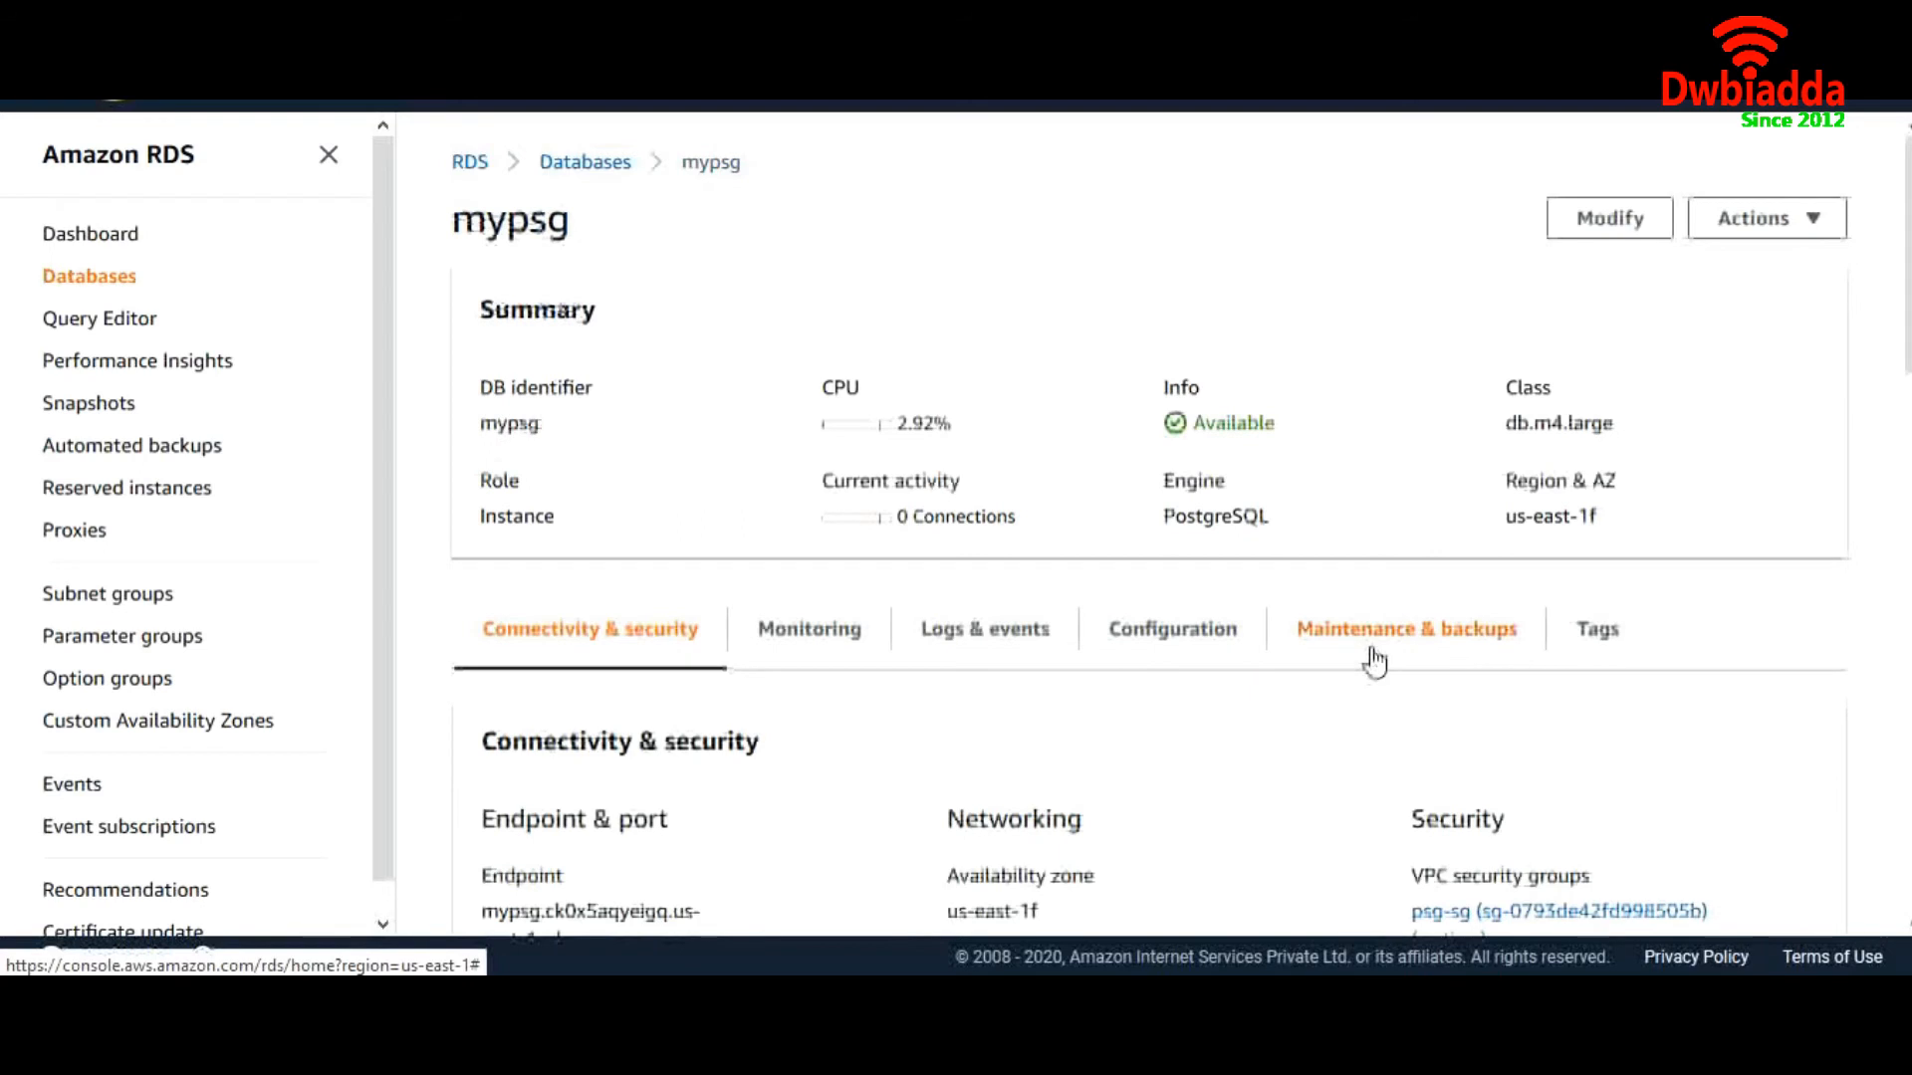
{"action": "scroll", "coordinate": [1370, 653], "scroll_direction": "down", "scroll_amount": 2}
{"action": "left_click_drag", "start_coordinate": [1605, 329], "coordinate": [1509, 356]}
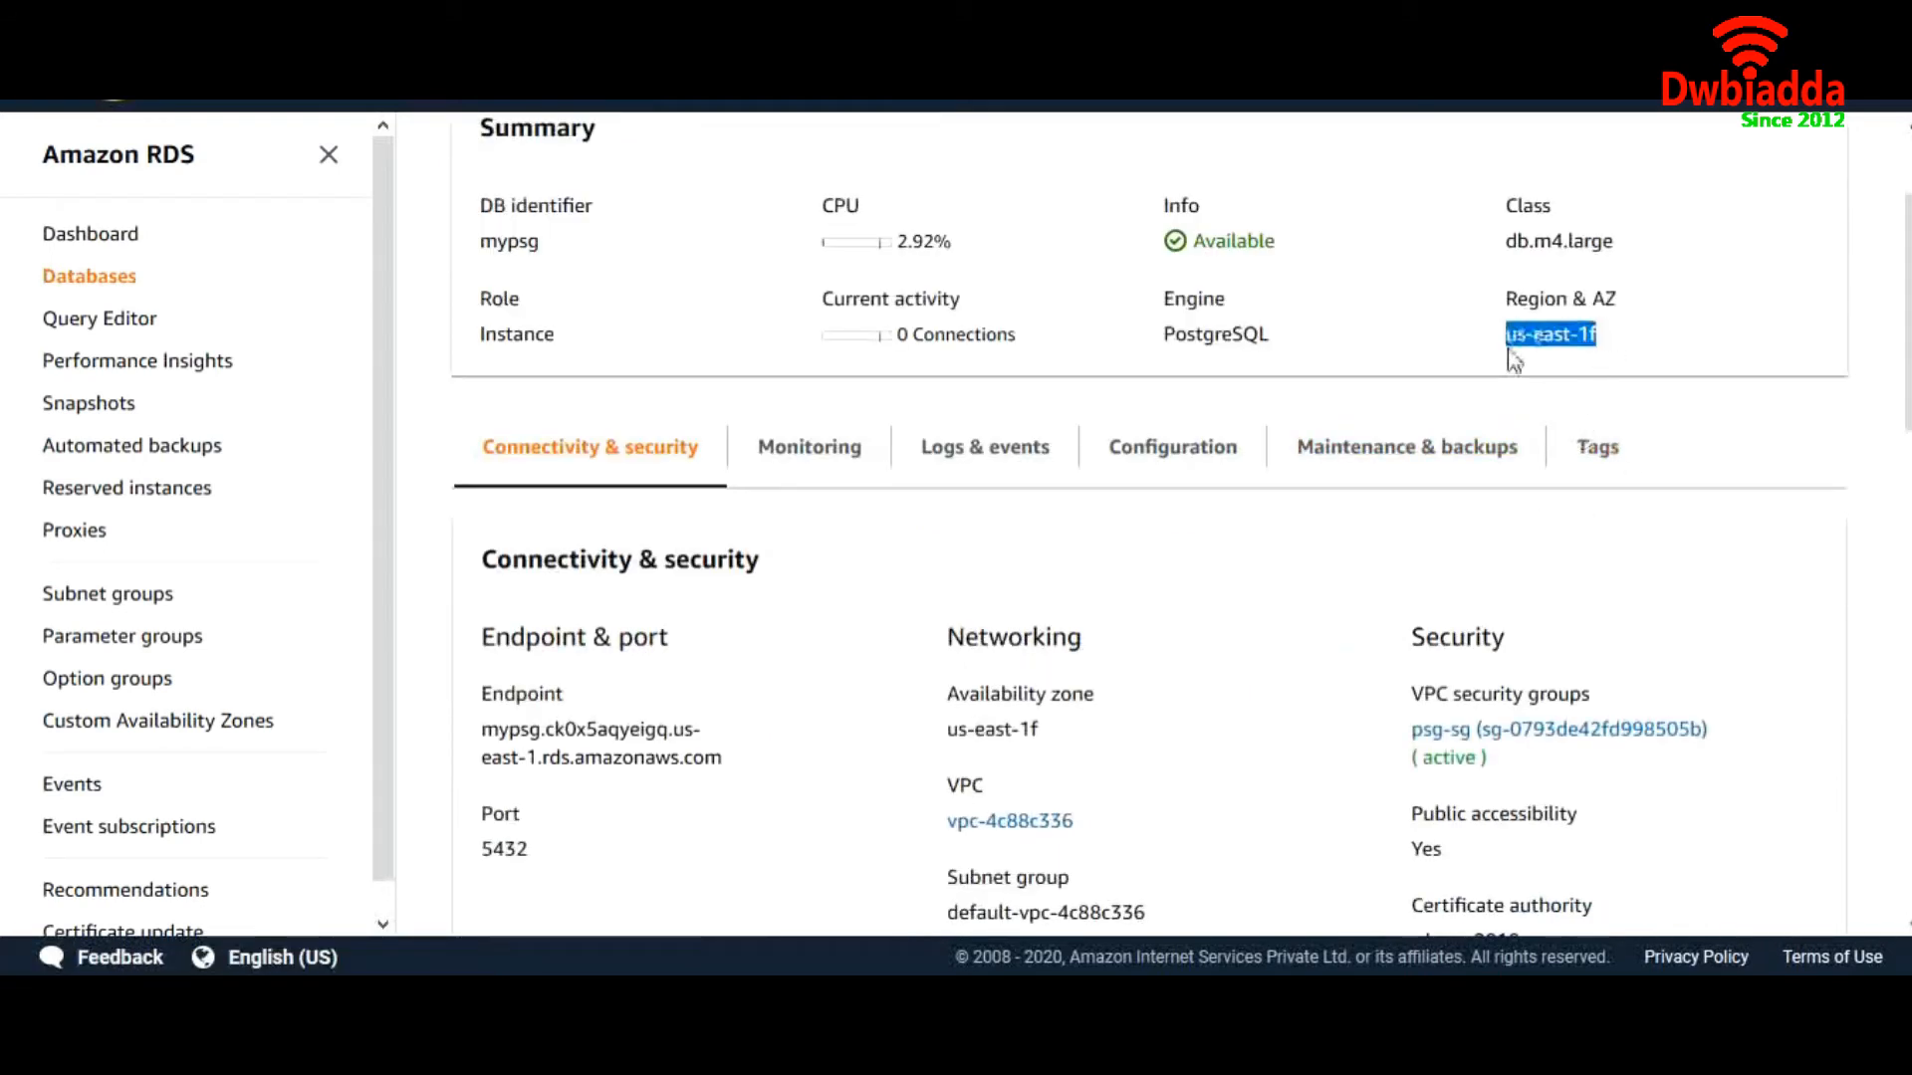
{"action": "scroll", "coordinate": [1508, 304], "scroll_direction": "up", "scroll_amount": 2}
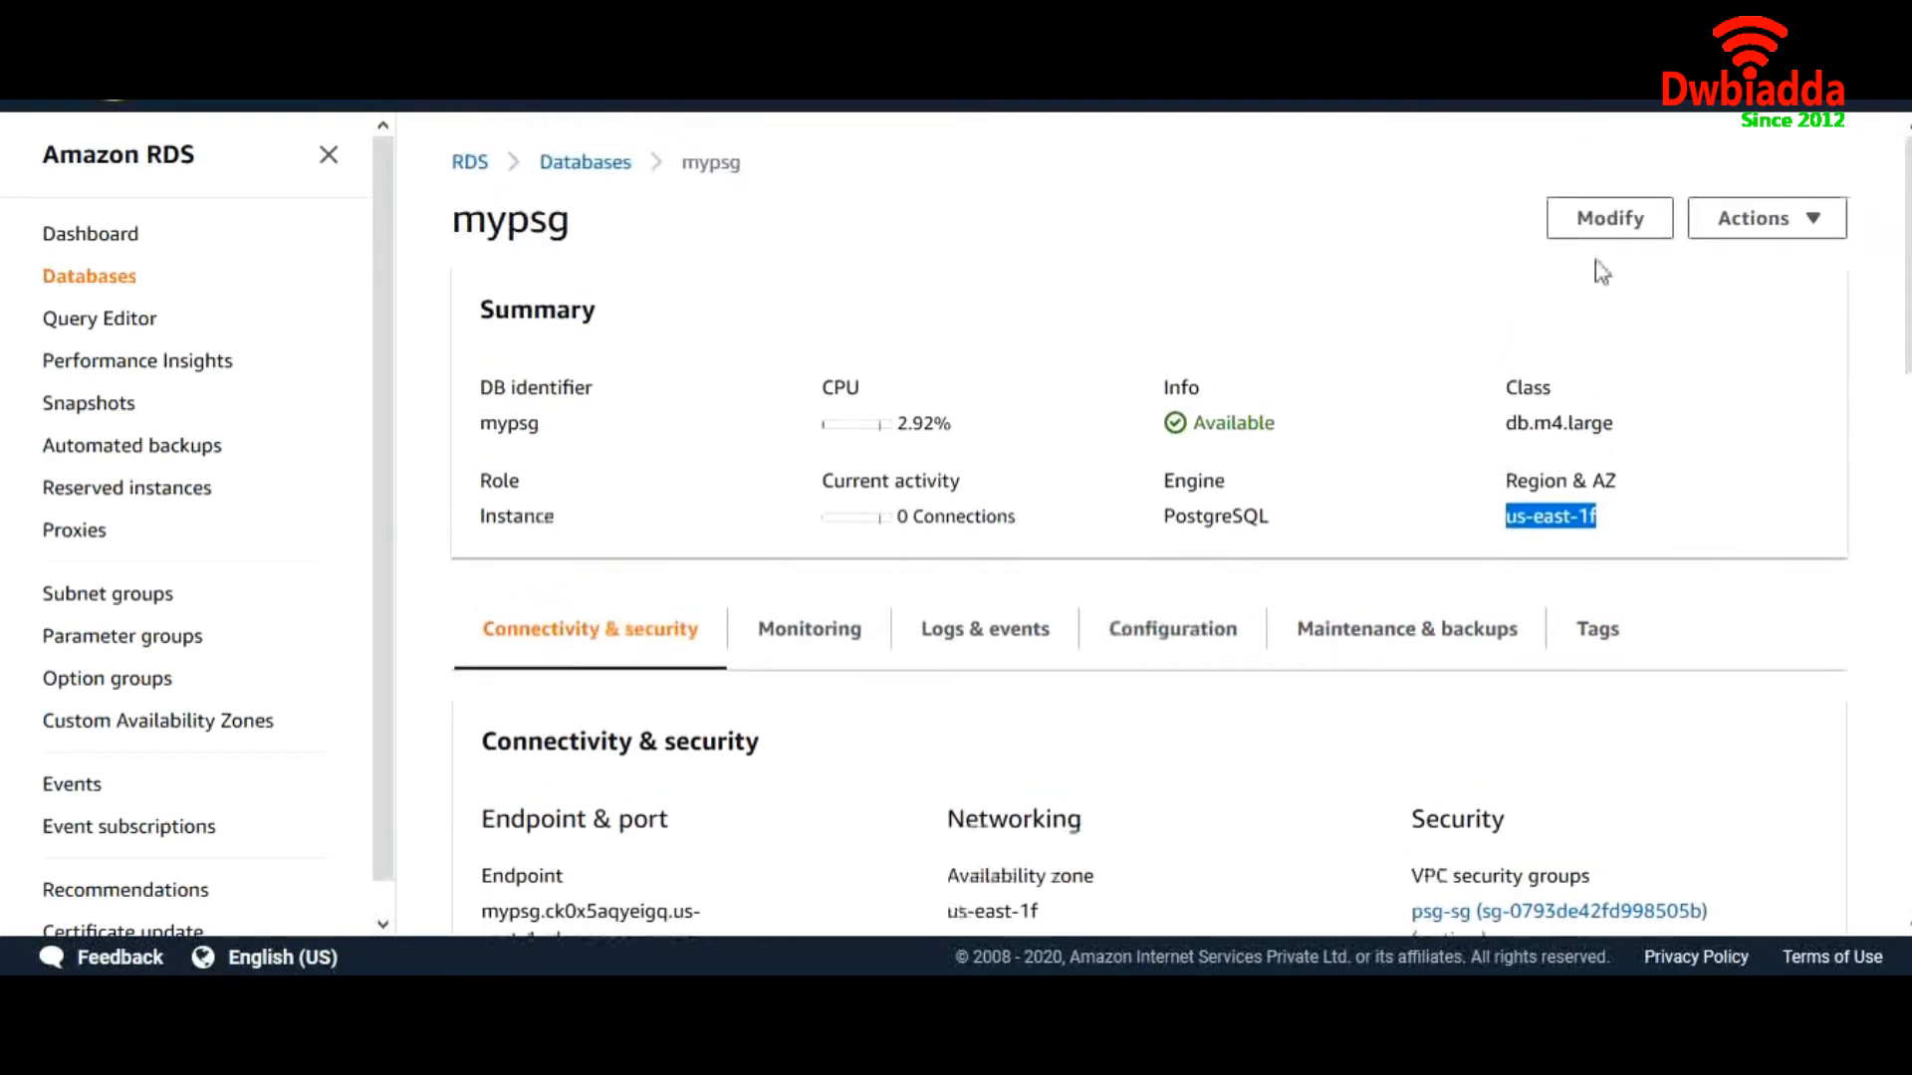
Reboot mypsg with failover and confirm its availability zone is now us-east-1a
{"action": "left_click", "coordinate": [1724, 224]}
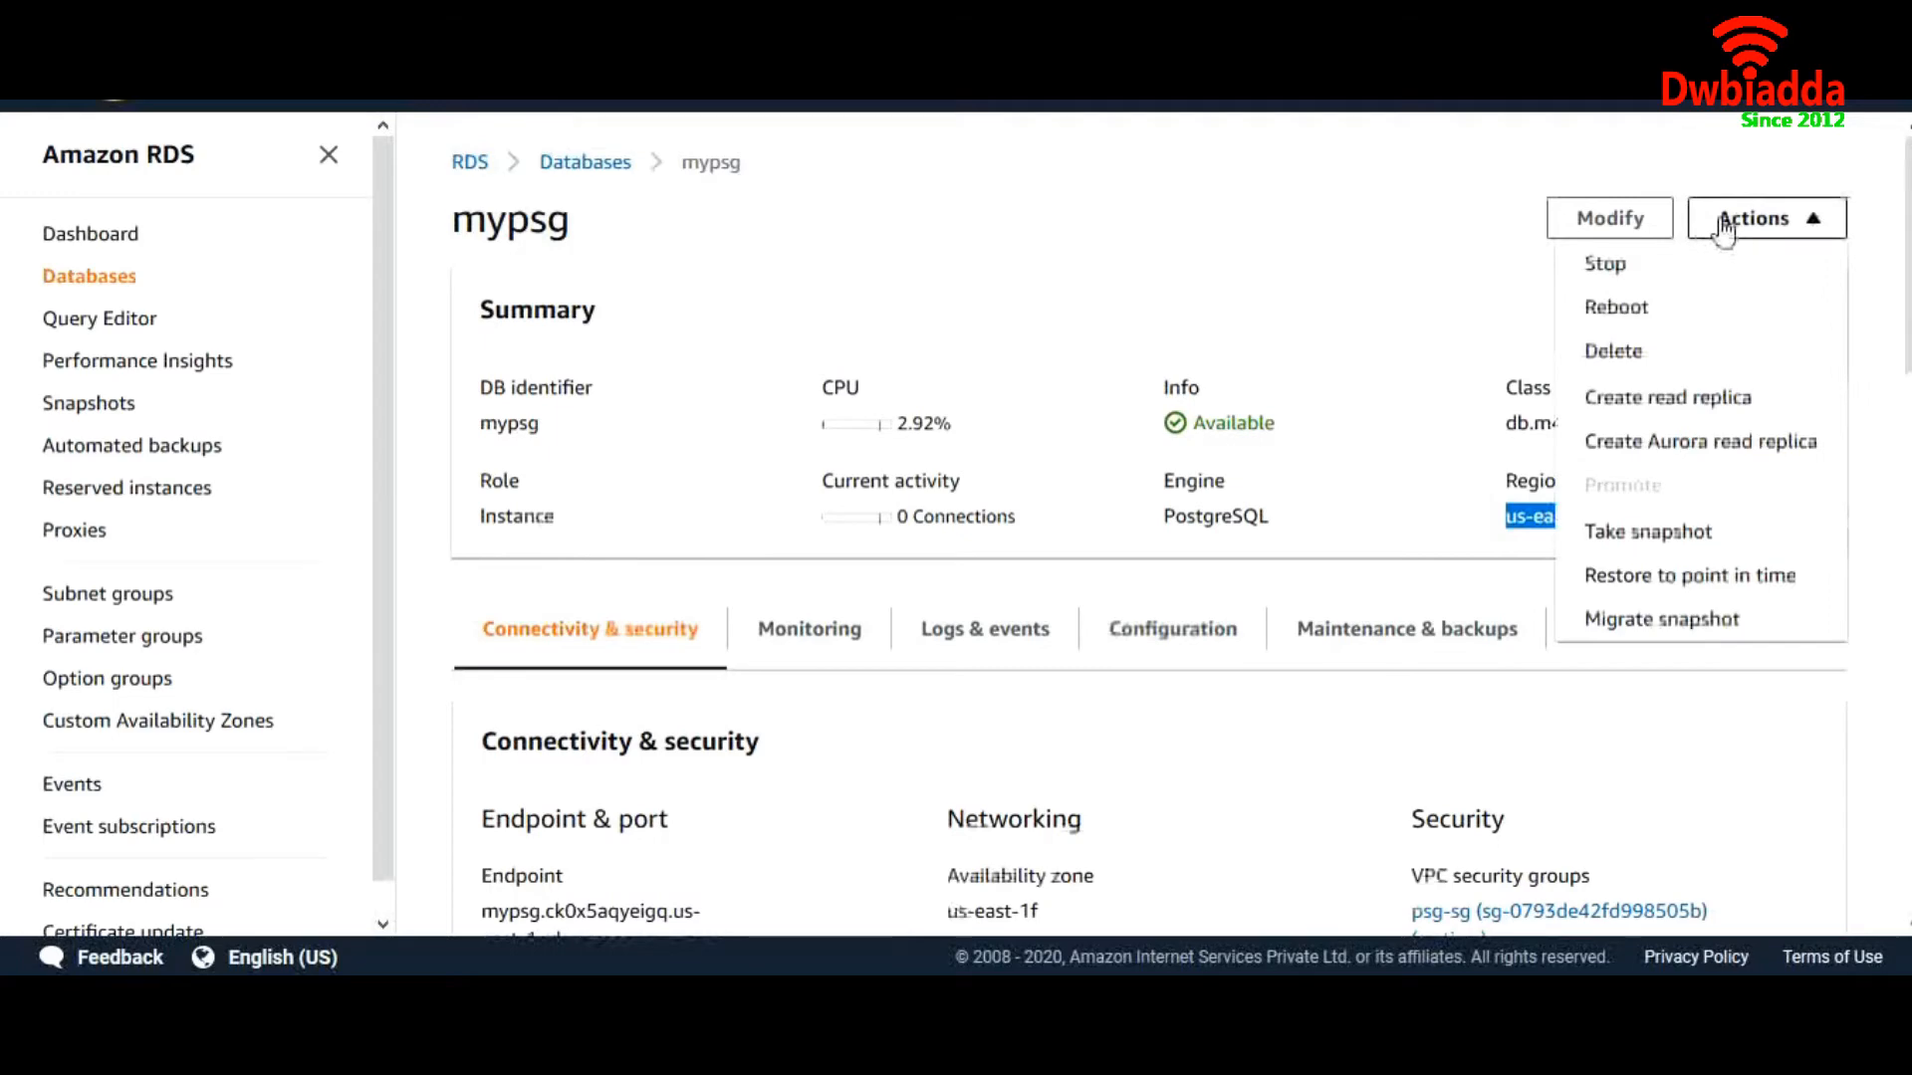
{"action": "left_click", "coordinate": [1607, 307]}
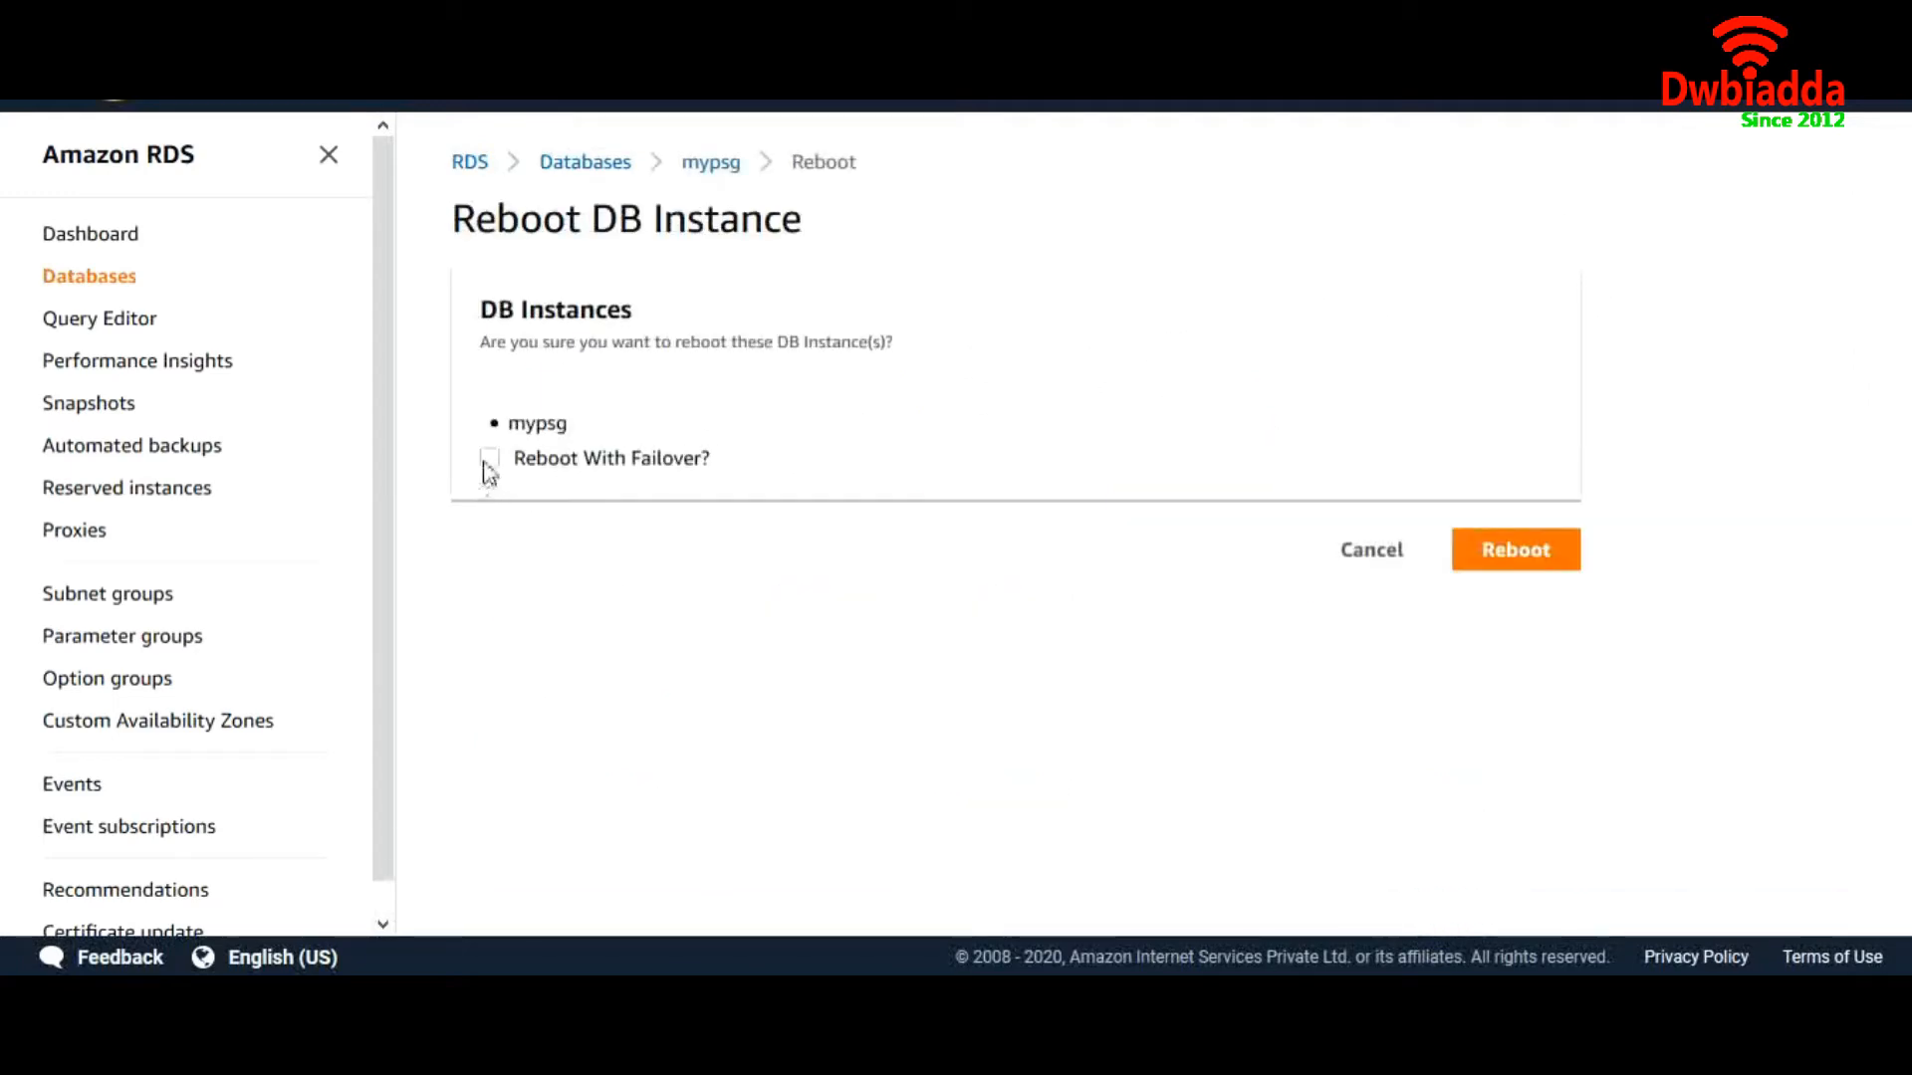
{"action": "left_click", "coordinate": [1513, 554]}
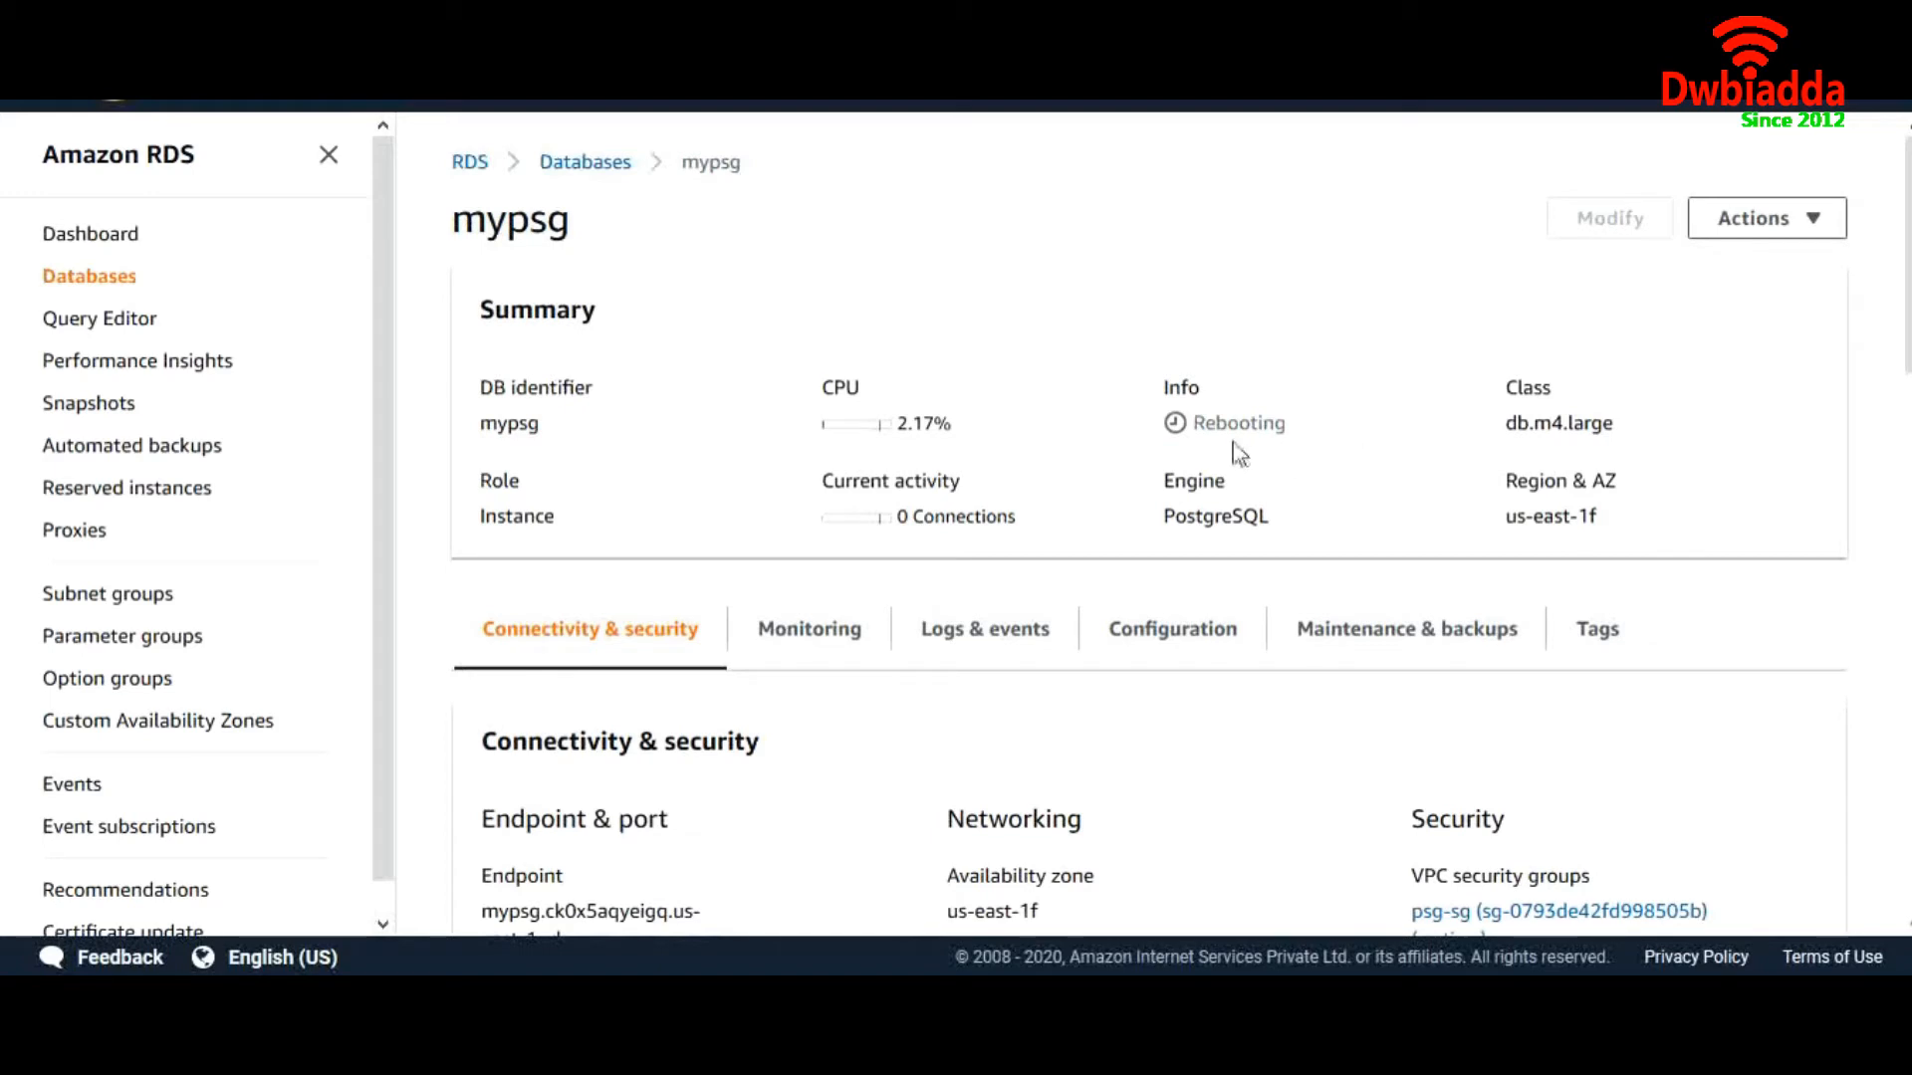
{"action": "scroll", "coordinate": [773, 618], "scroll_direction": "down", "scroll_amount": 1}
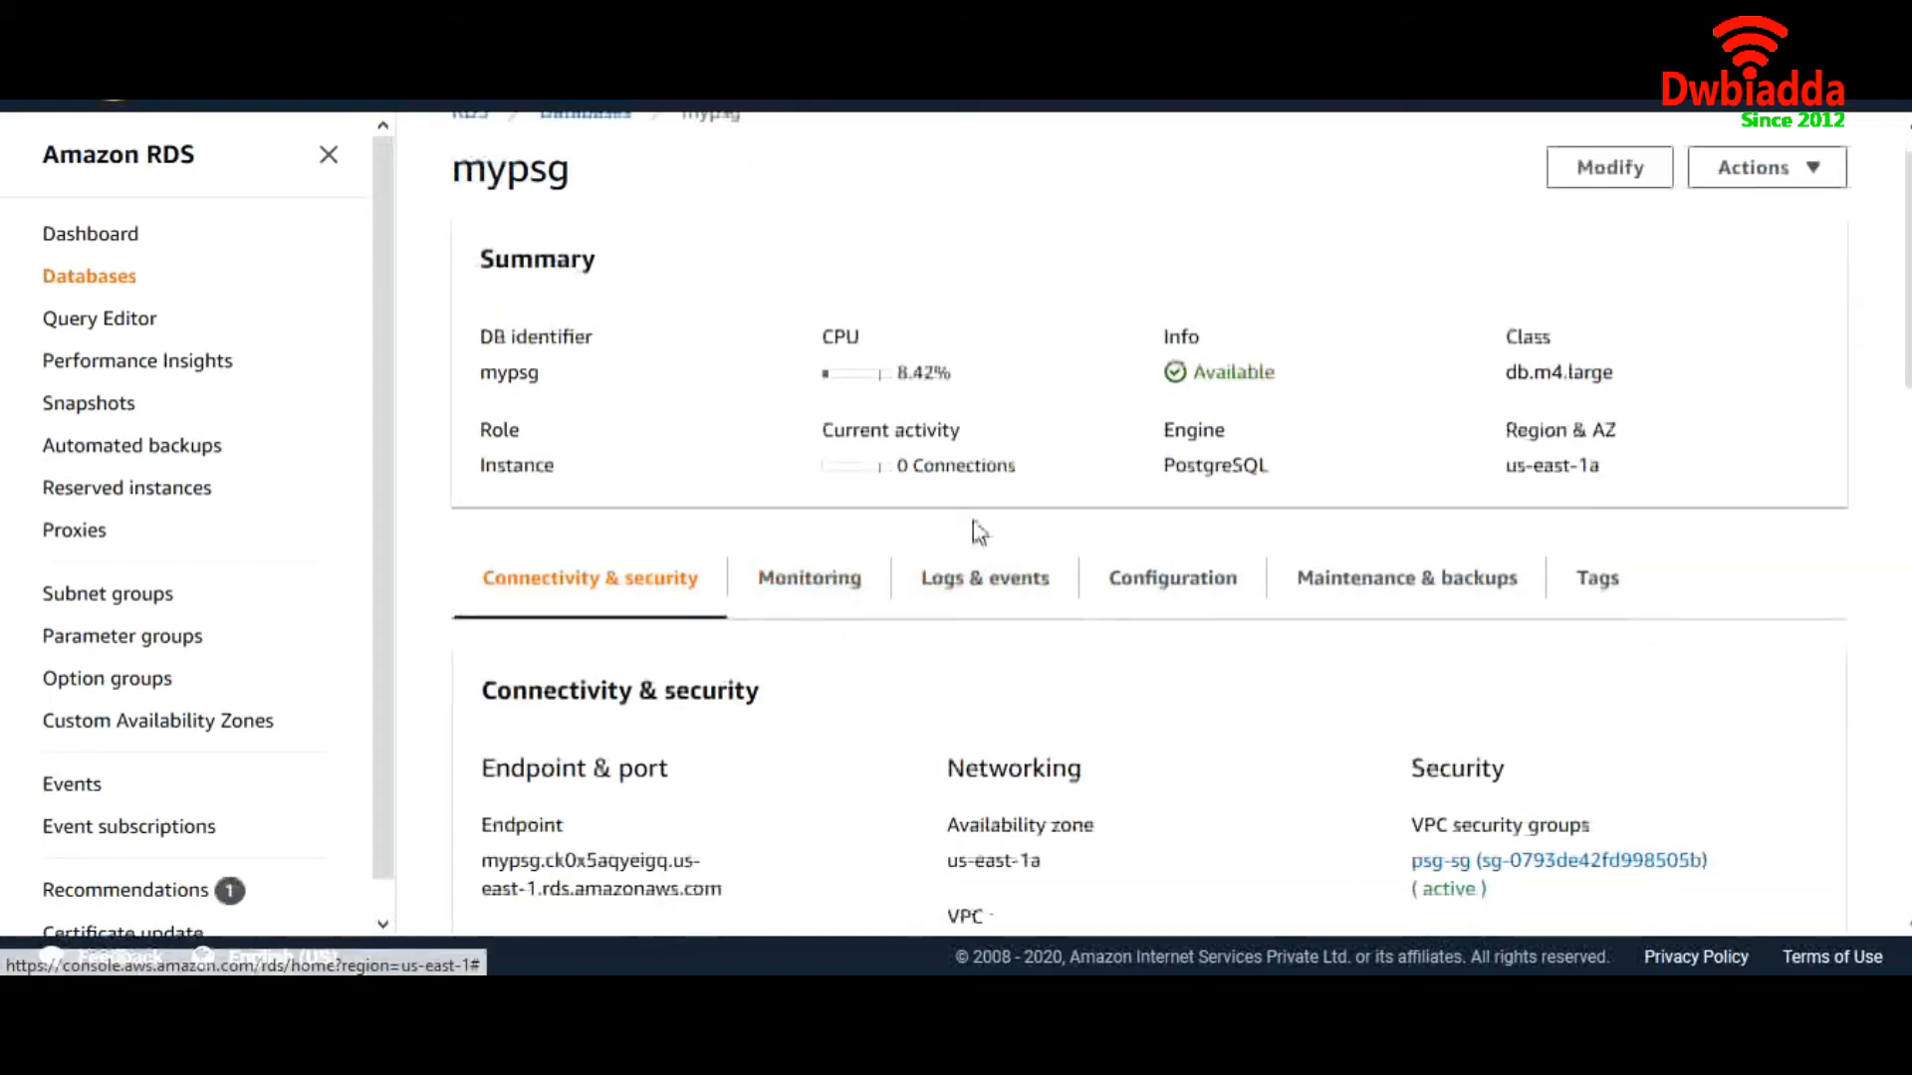
{"action": "scroll", "coordinate": [1271, 421], "scroll_direction": "up", "scroll_amount": 1}
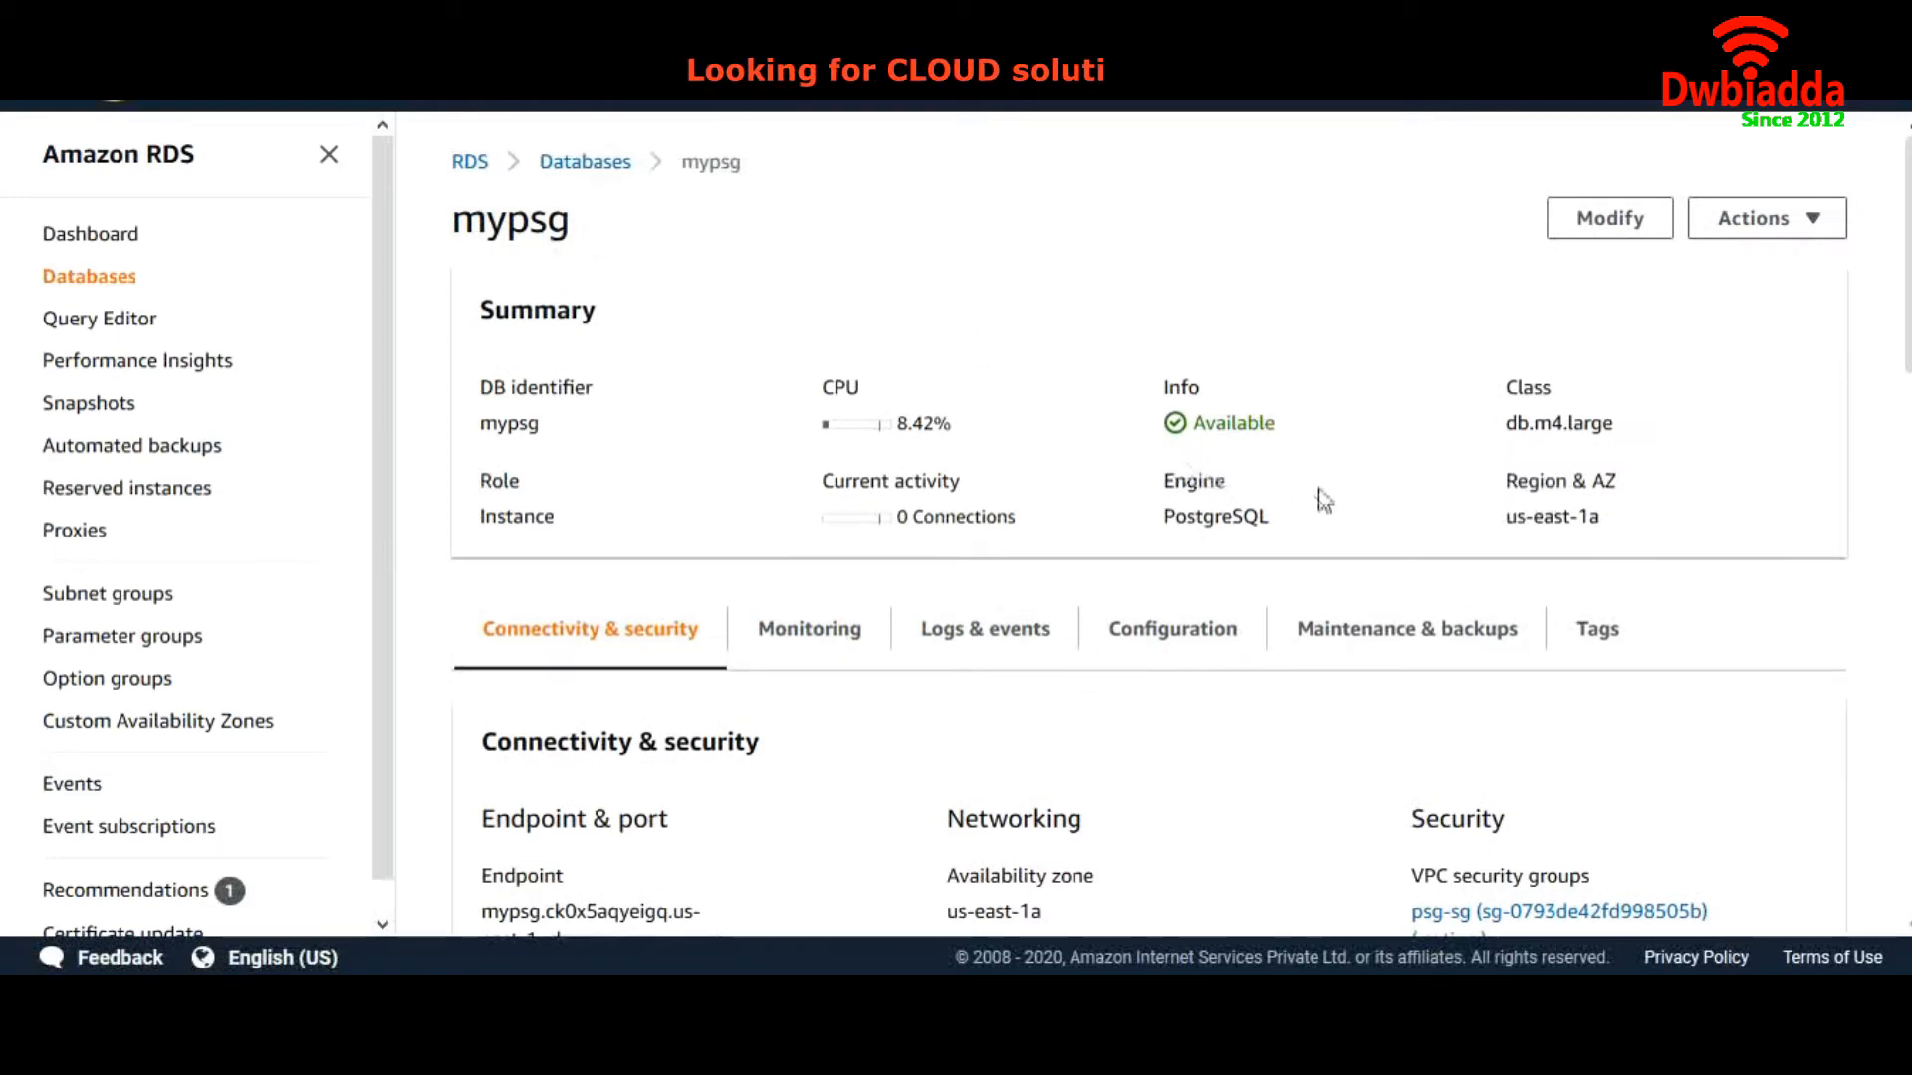
{"action": "left_click_drag", "start_coordinate": [1598, 515], "coordinate": [1520, 520]}
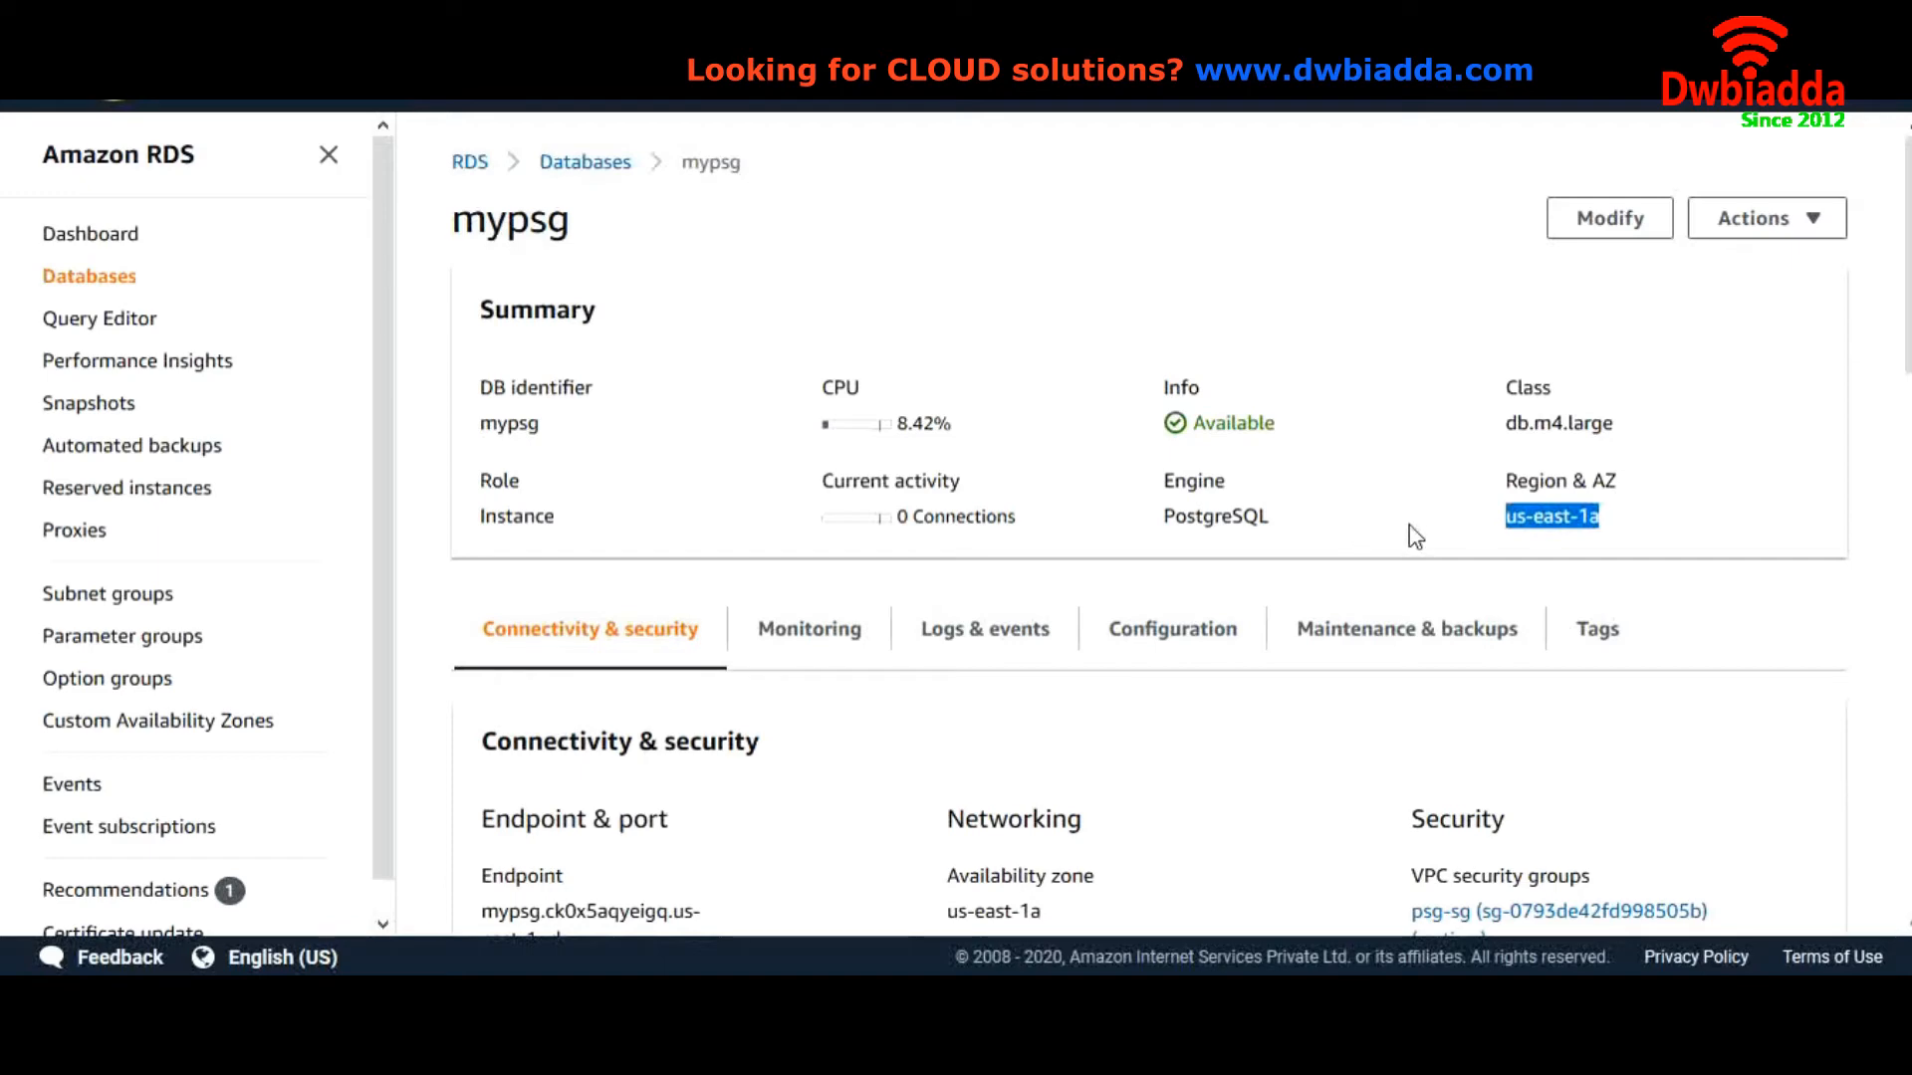
{"action": "left_click", "coordinate": [1598, 525]}
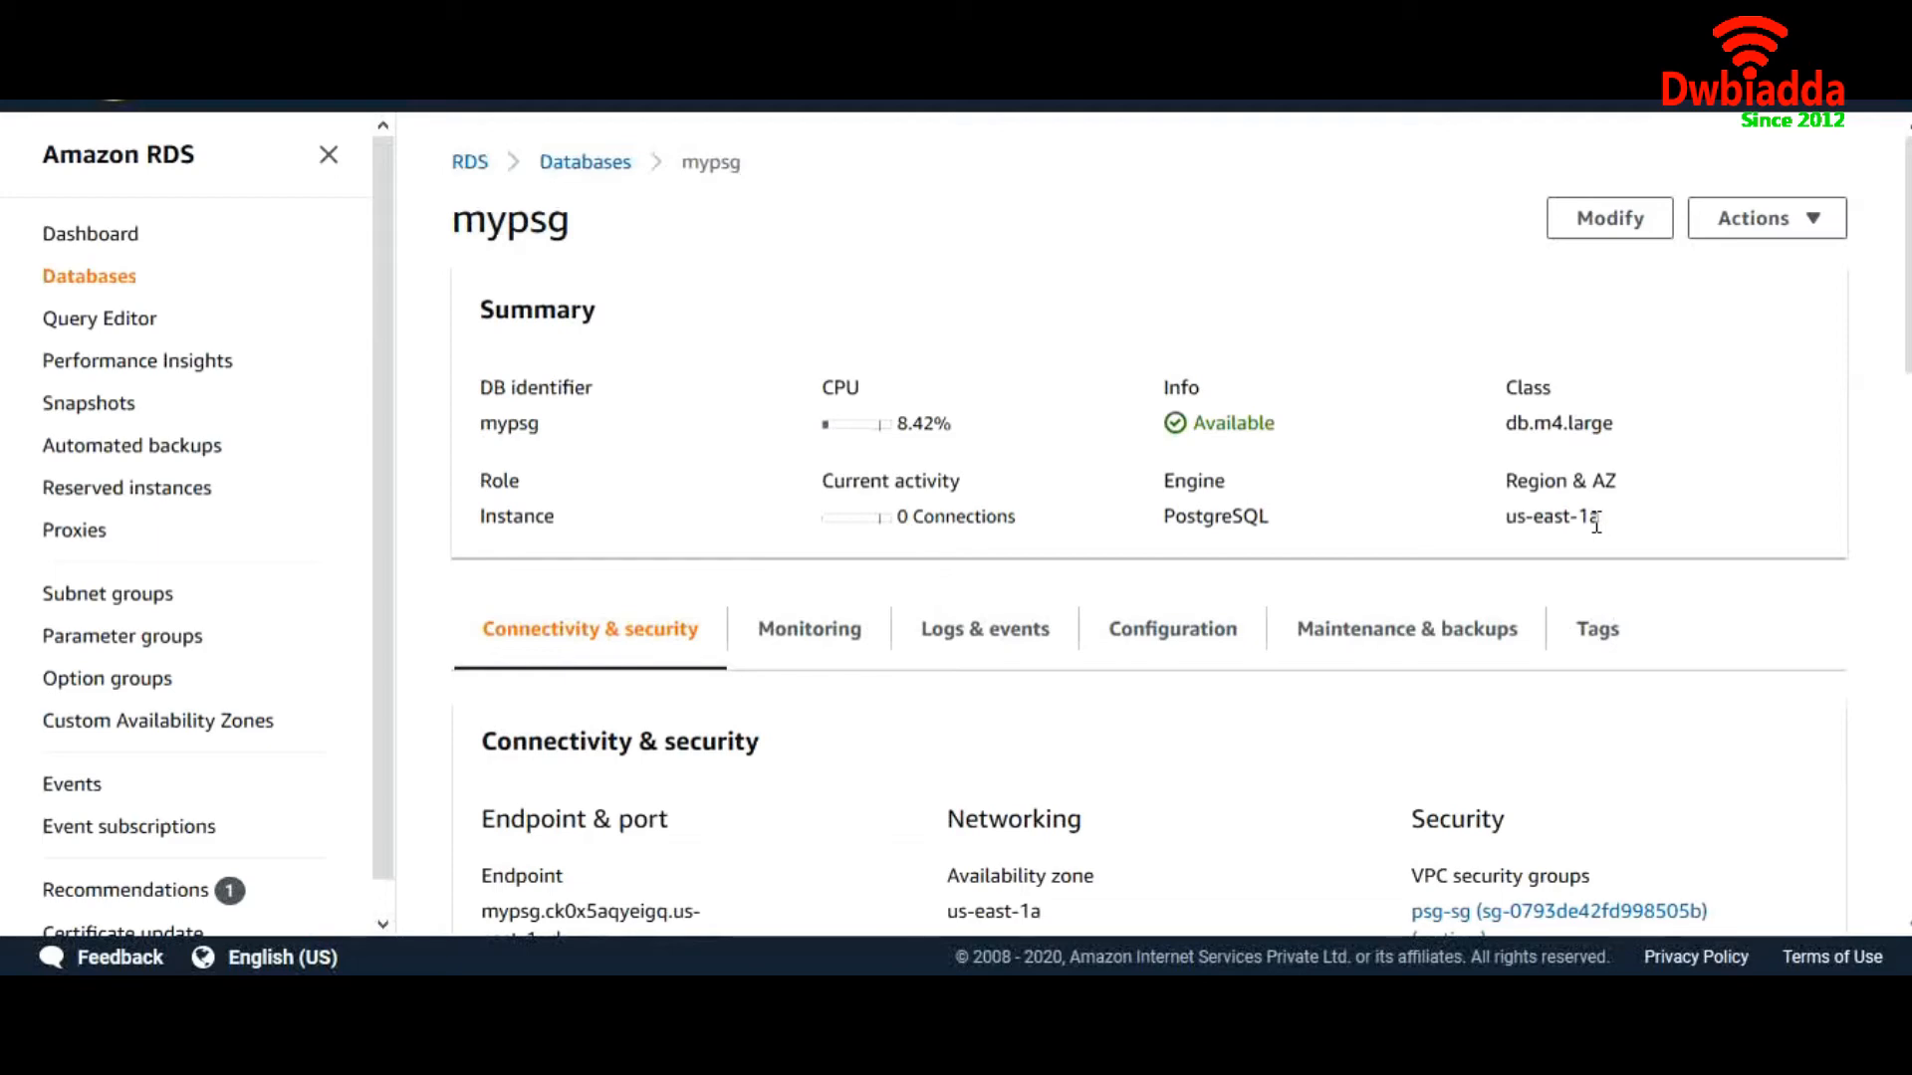
{"action": "scroll", "coordinate": [1444, 527], "scroll_direction": "down", "scroll_amount": 2}
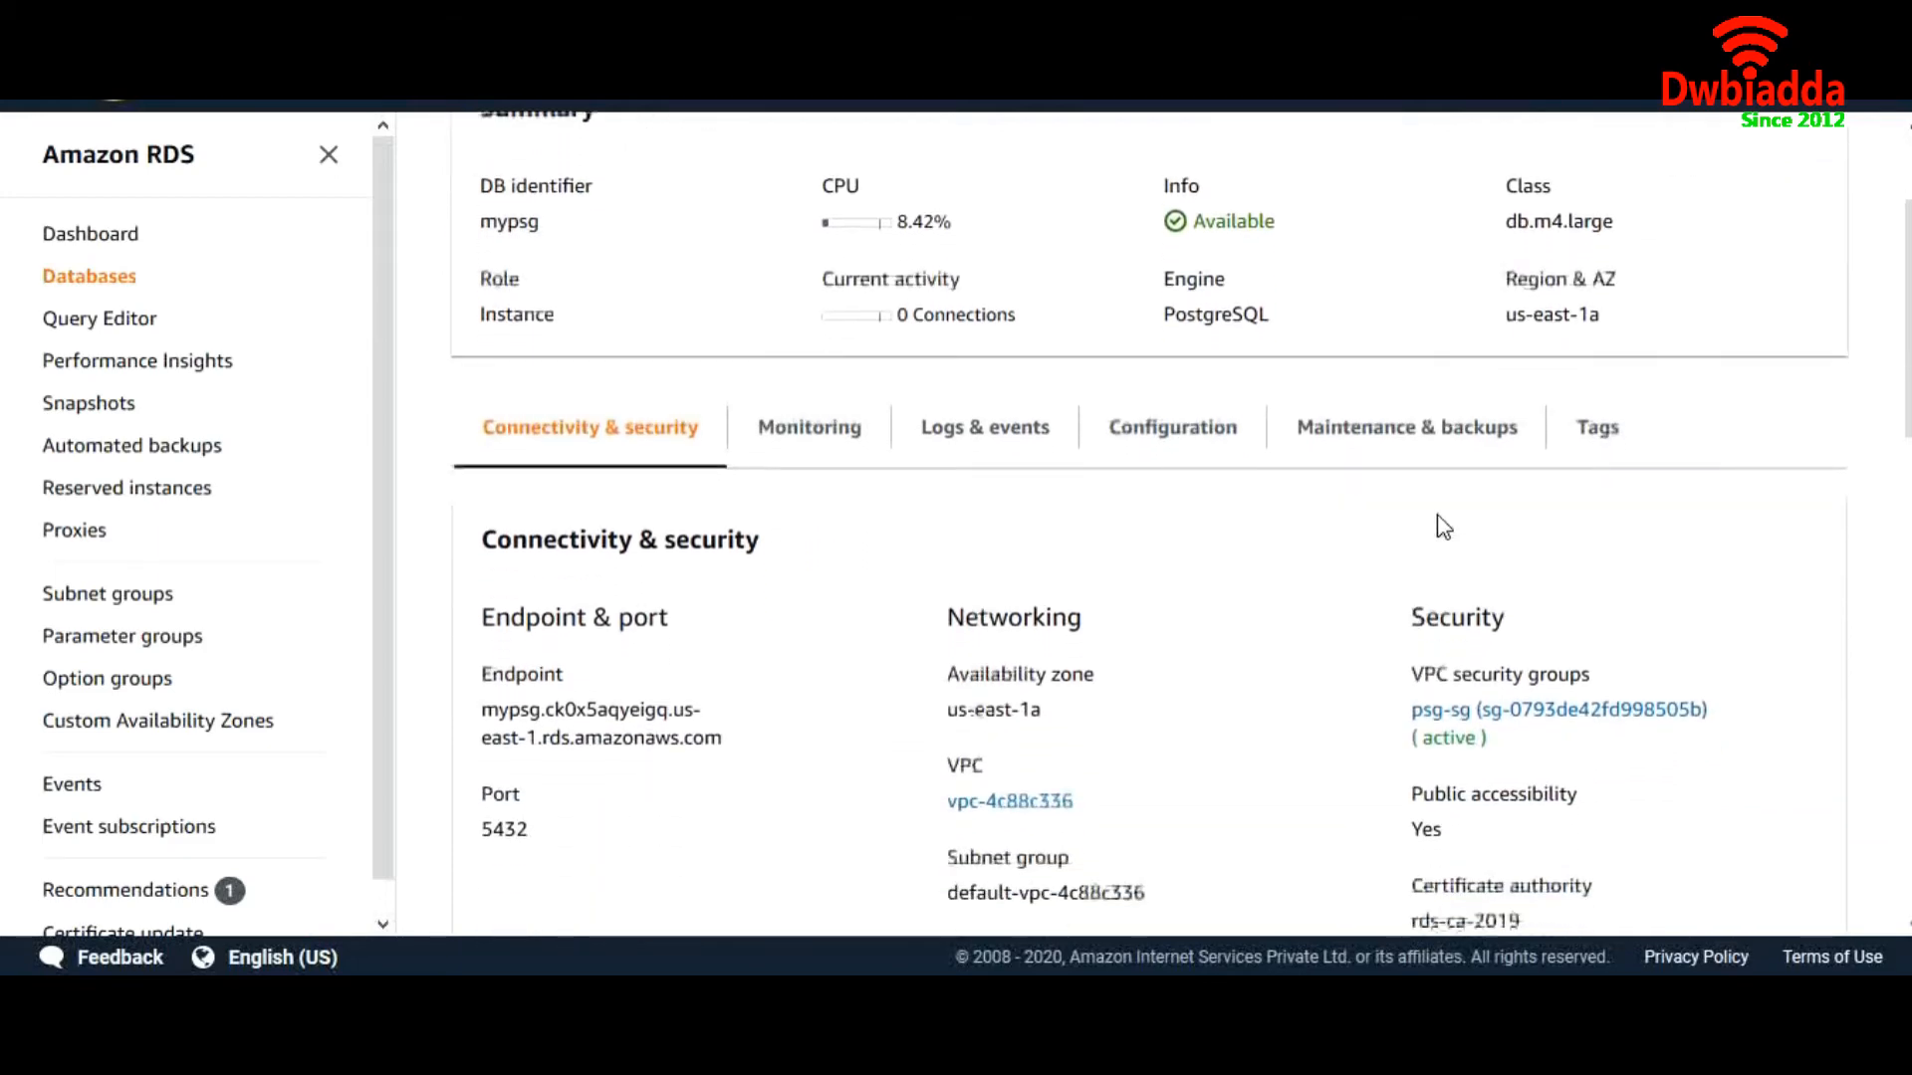
{"action": "scroll", "coordinate": [1438, 521], "scroll_direction": "up", "scroll_amount": 2}
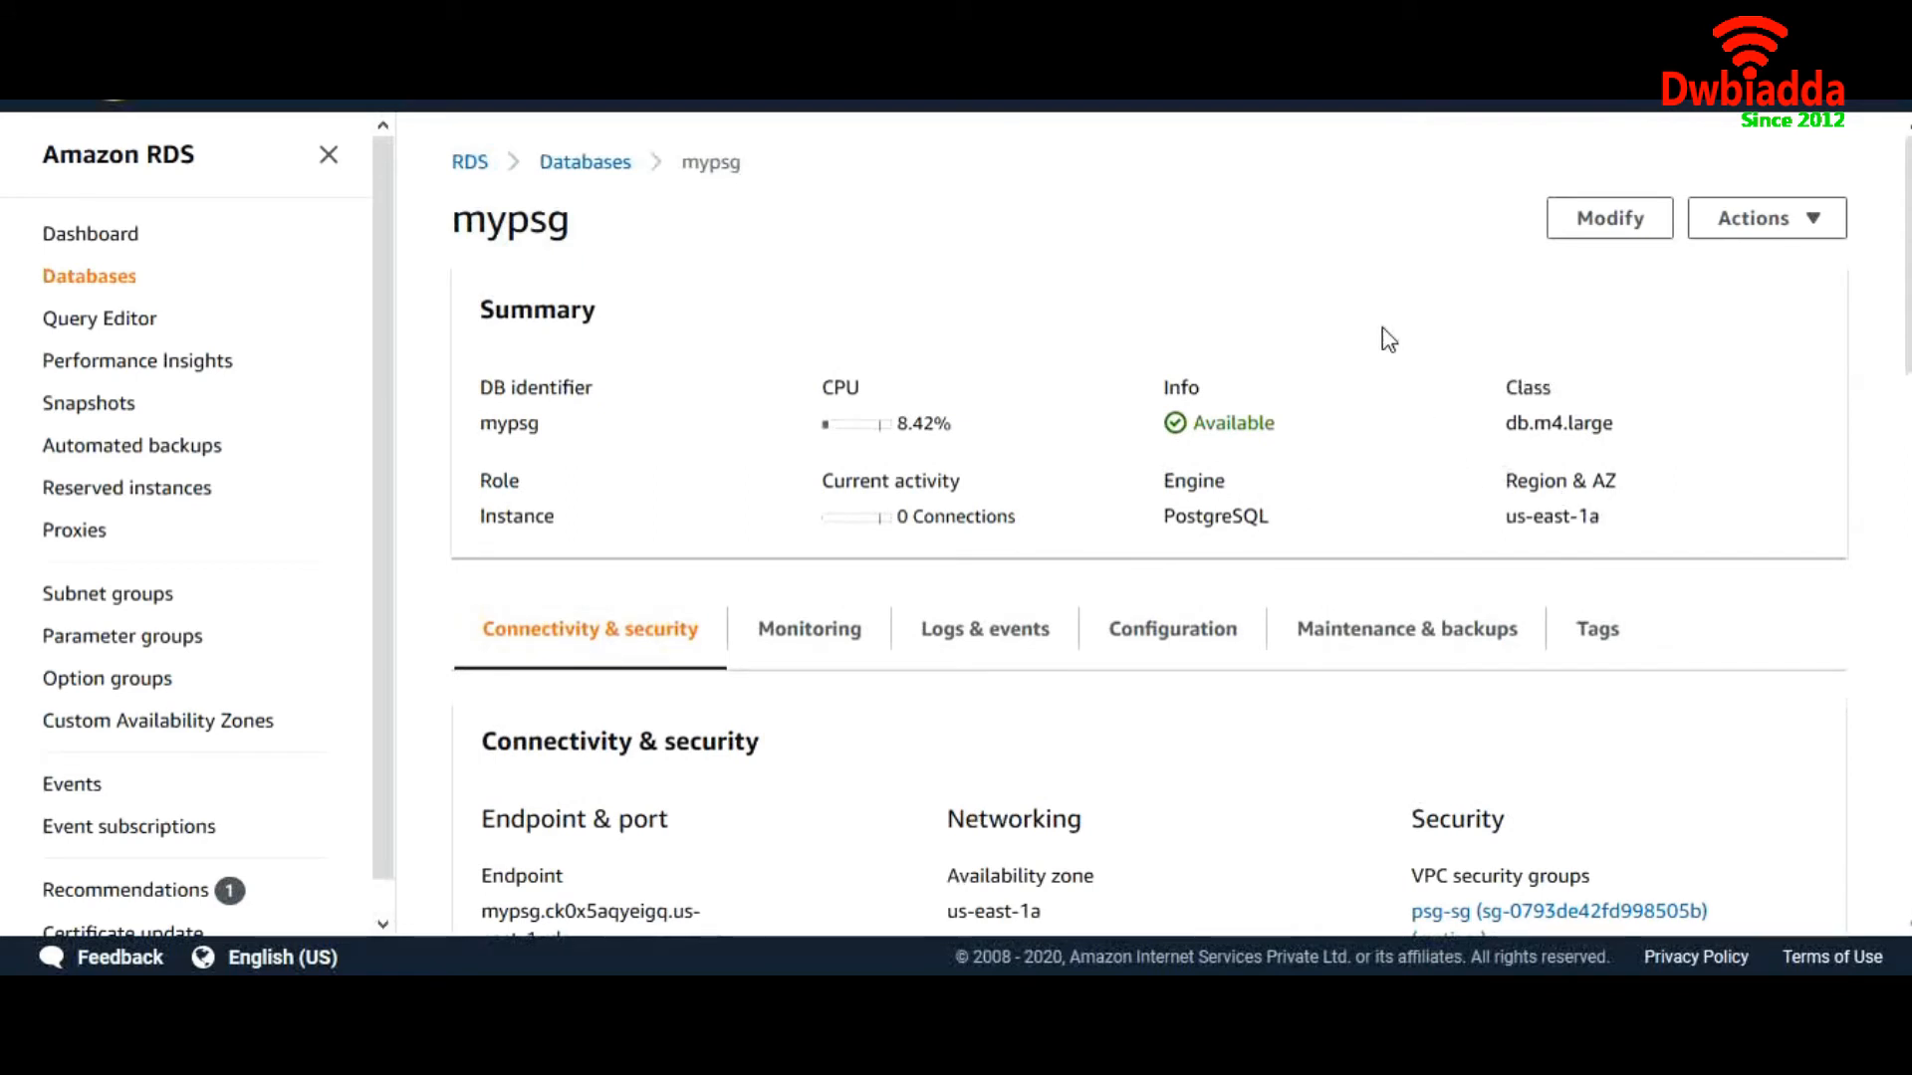
Open the Create read replica form for mypsg
{"action": "left_click", "coordinate": [1752, 219]}
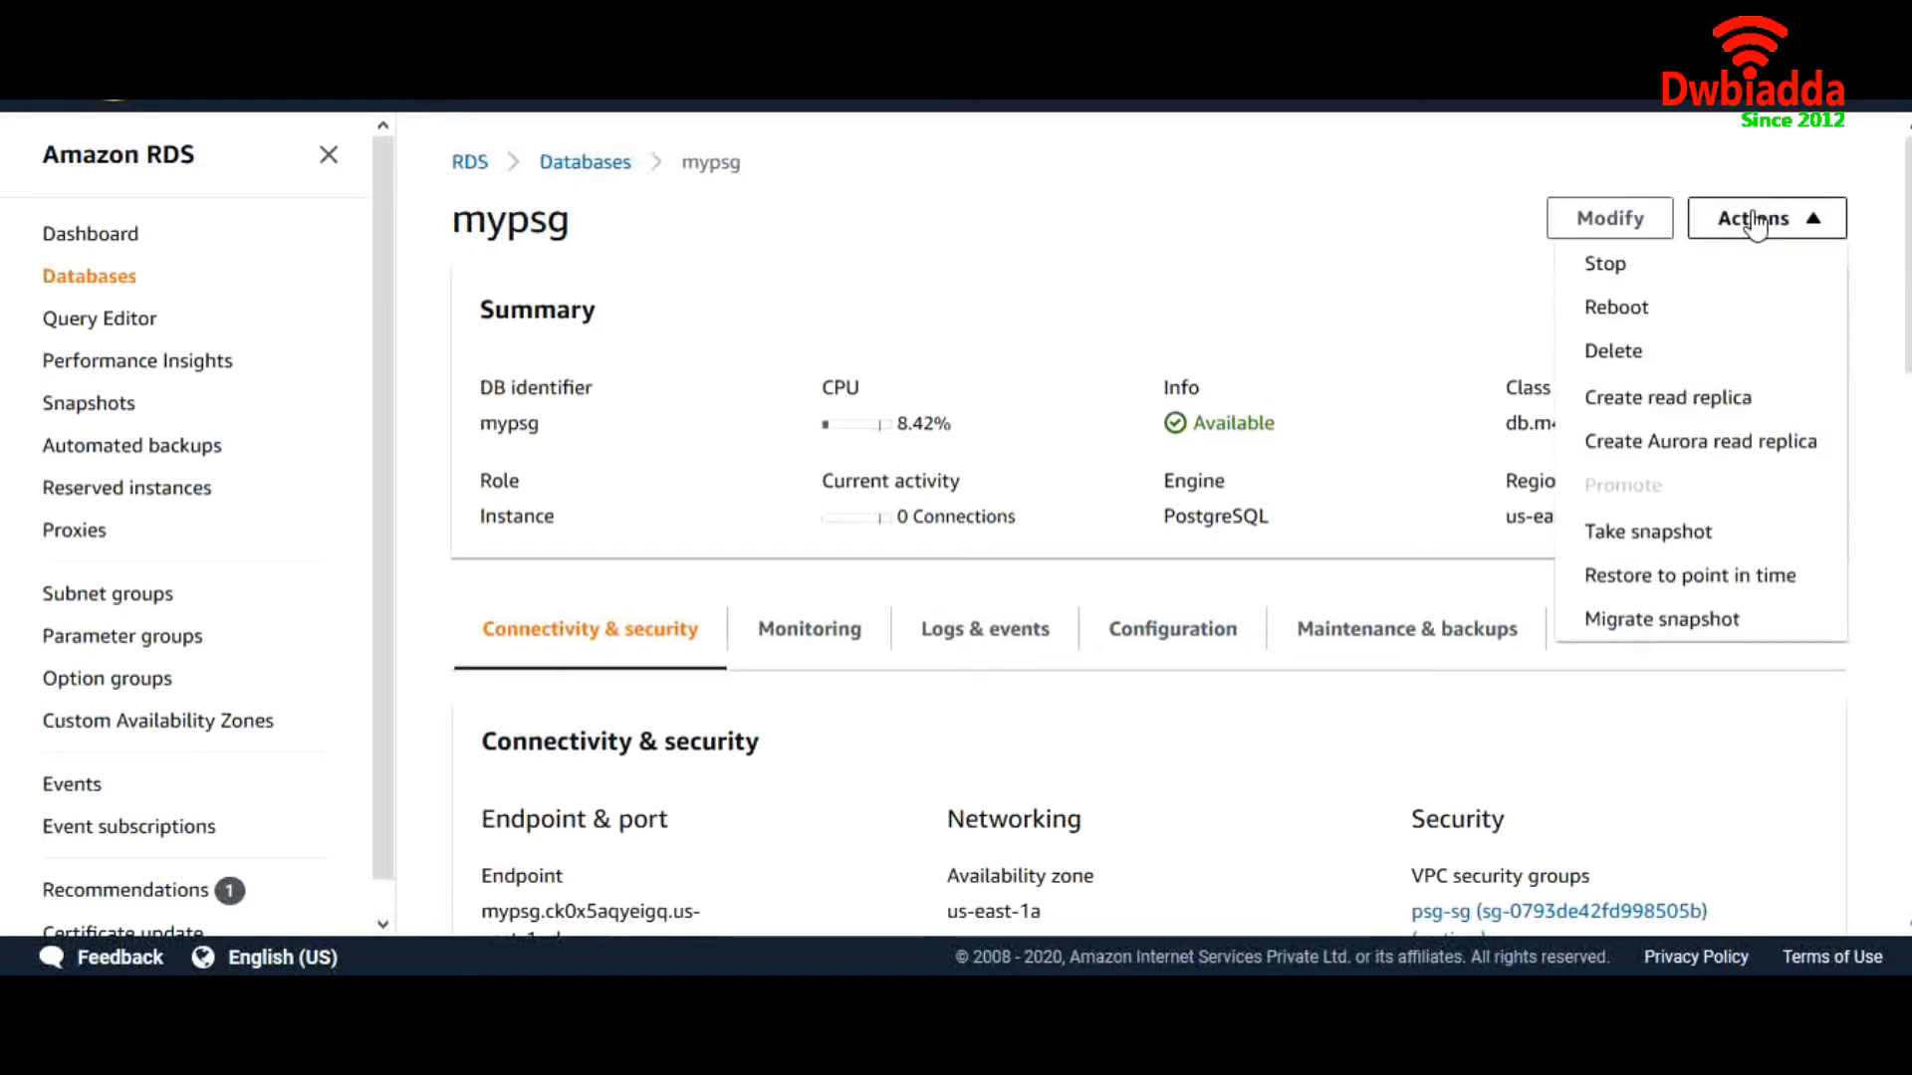
{"action": "left_click", "coordinate": [1629, 403]}
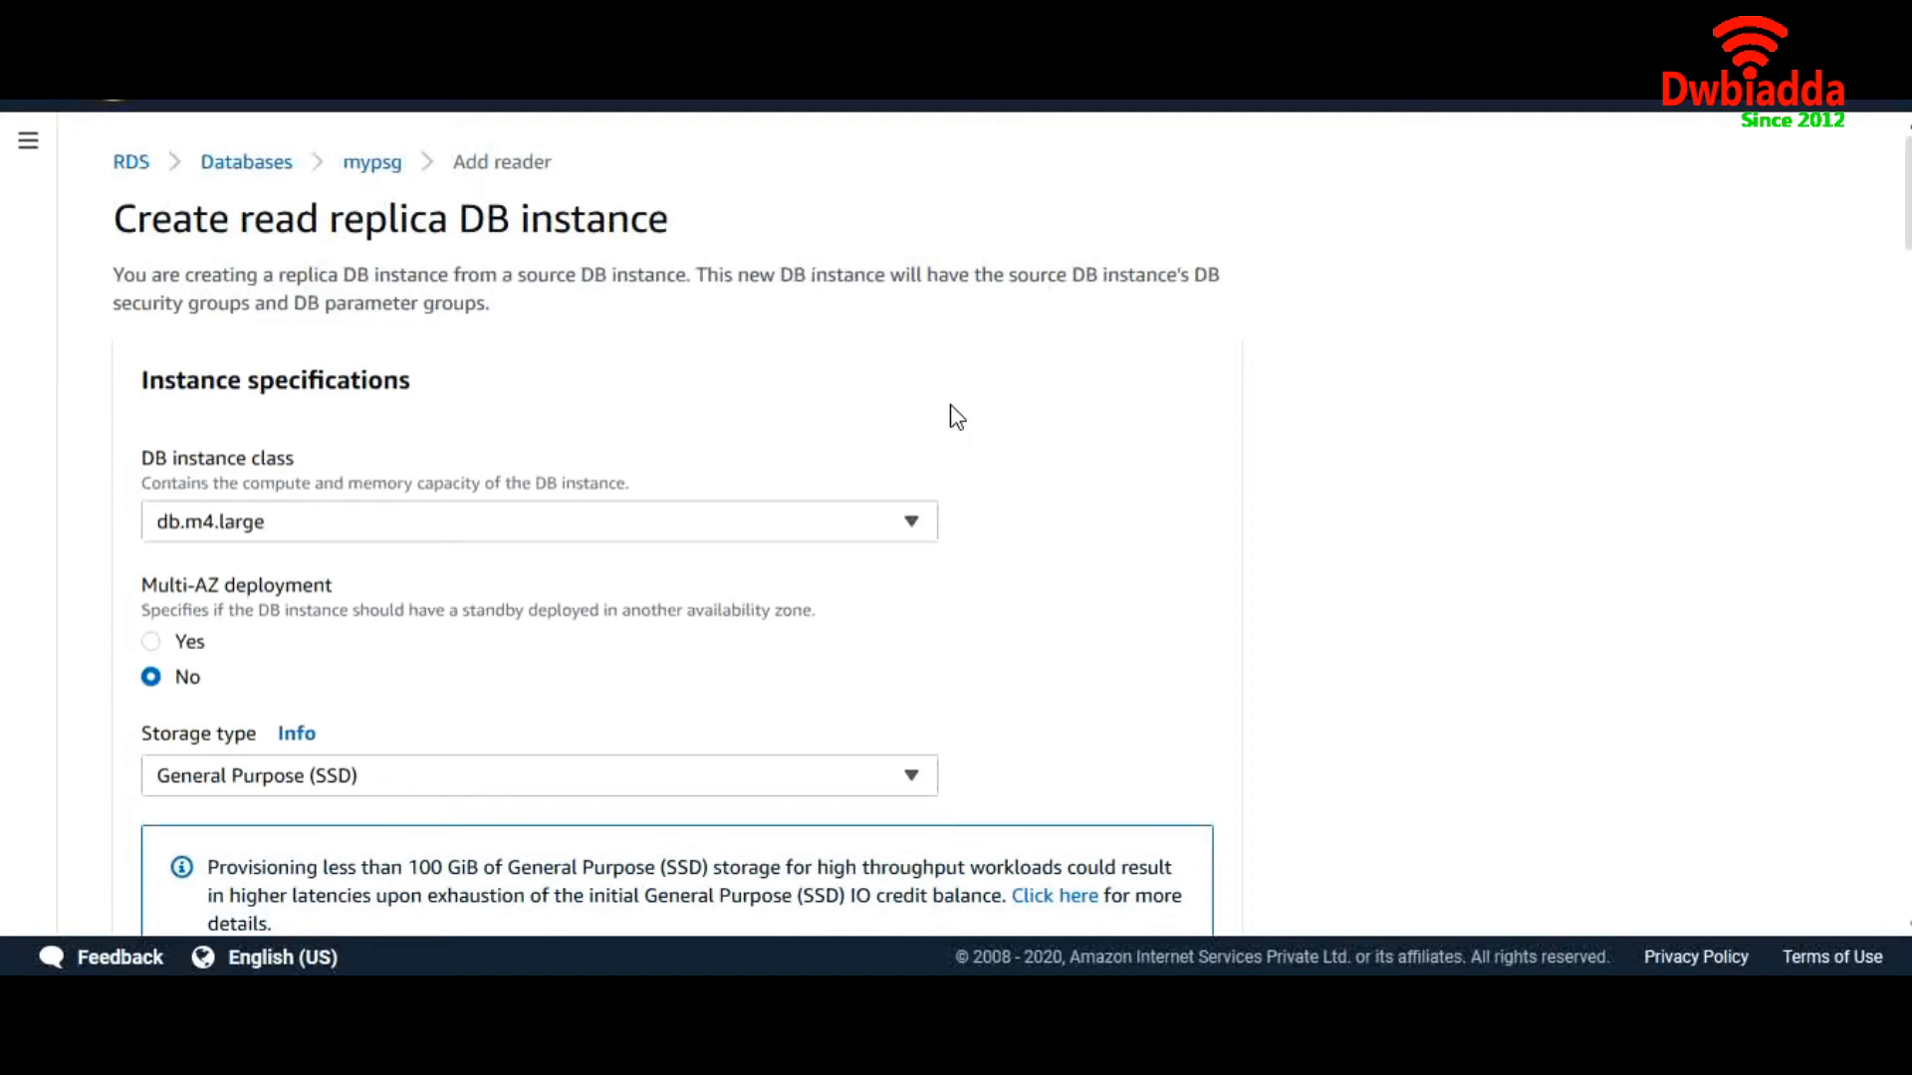
{"action": "left_click_drag", "start_coordinate": [689, 221], "coordinate": [335, 225]}
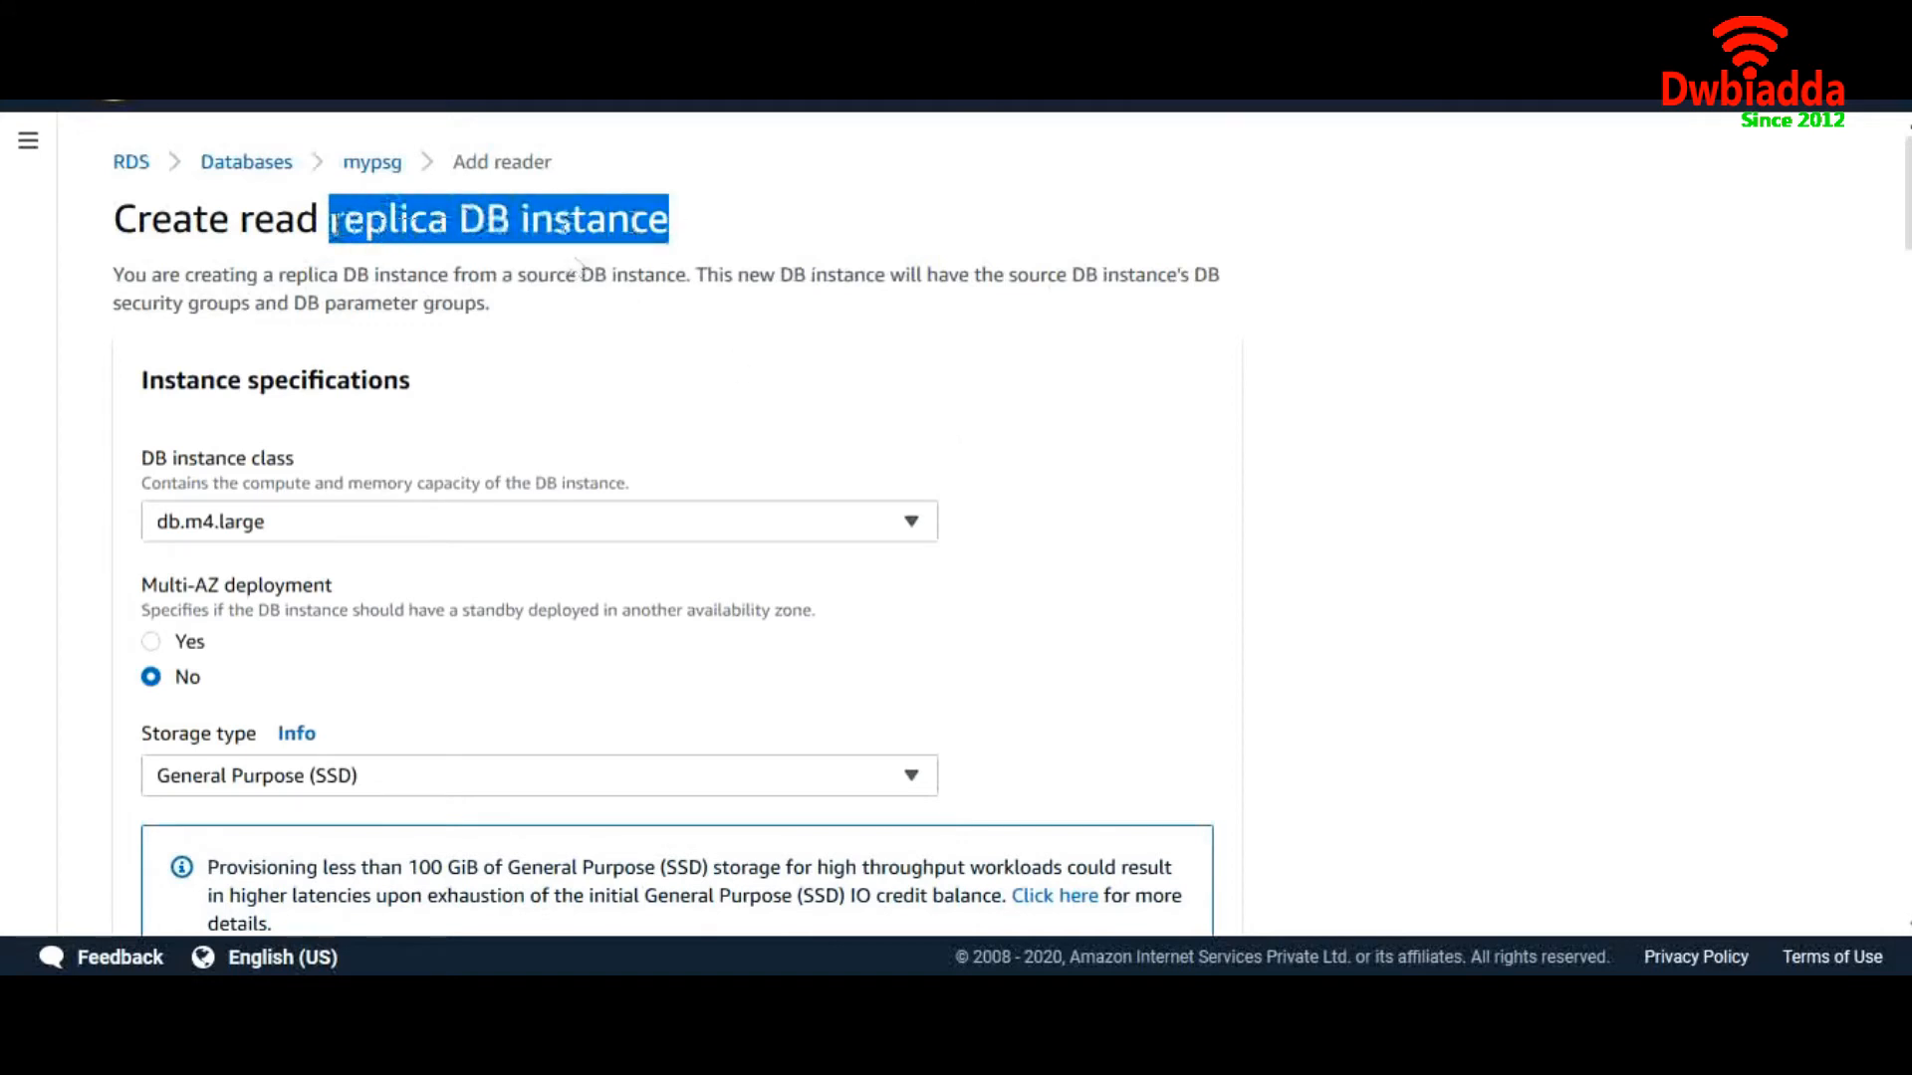
{"action": "left_click", "coordinate": [337, 224]}
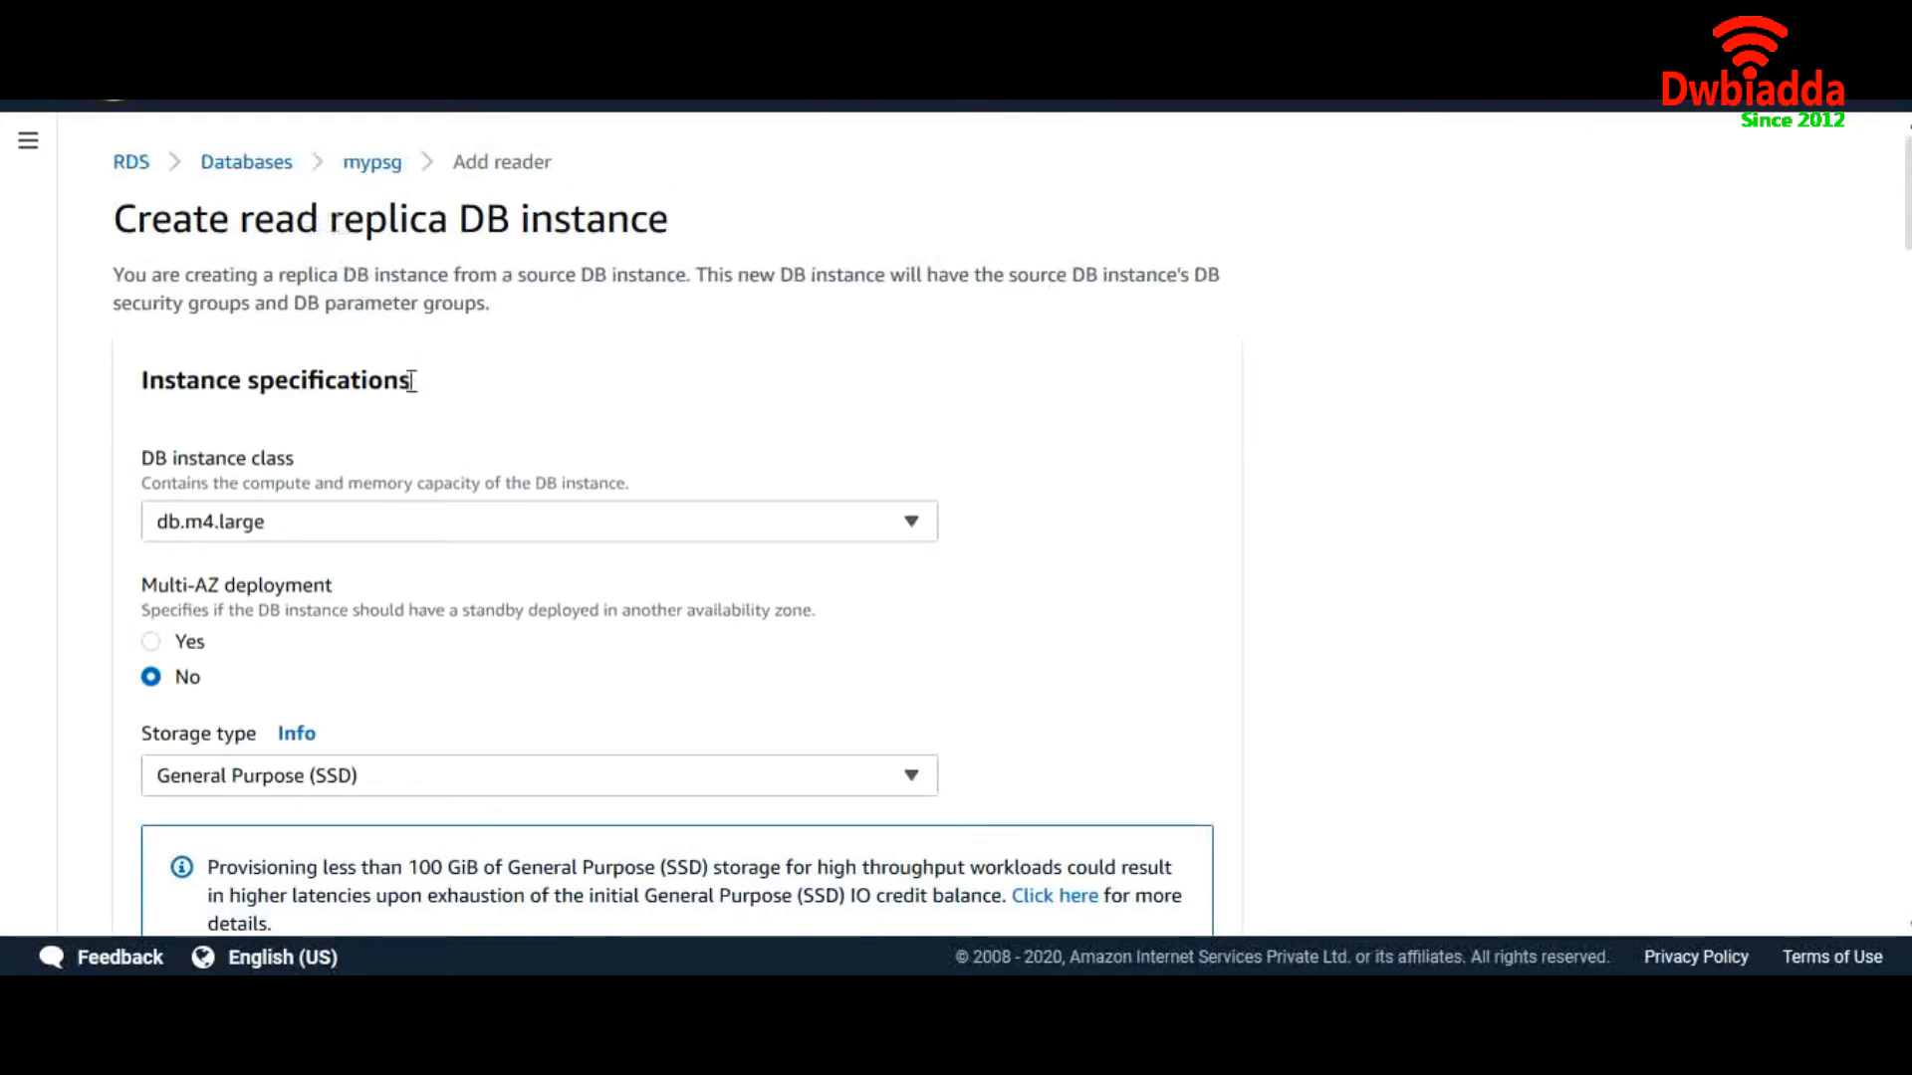
Set the replica to db.t2.micro with Multi-AZ on and General Purpose (SSD) storage
{"action": "left_click", "coordinate": [391, 538]}
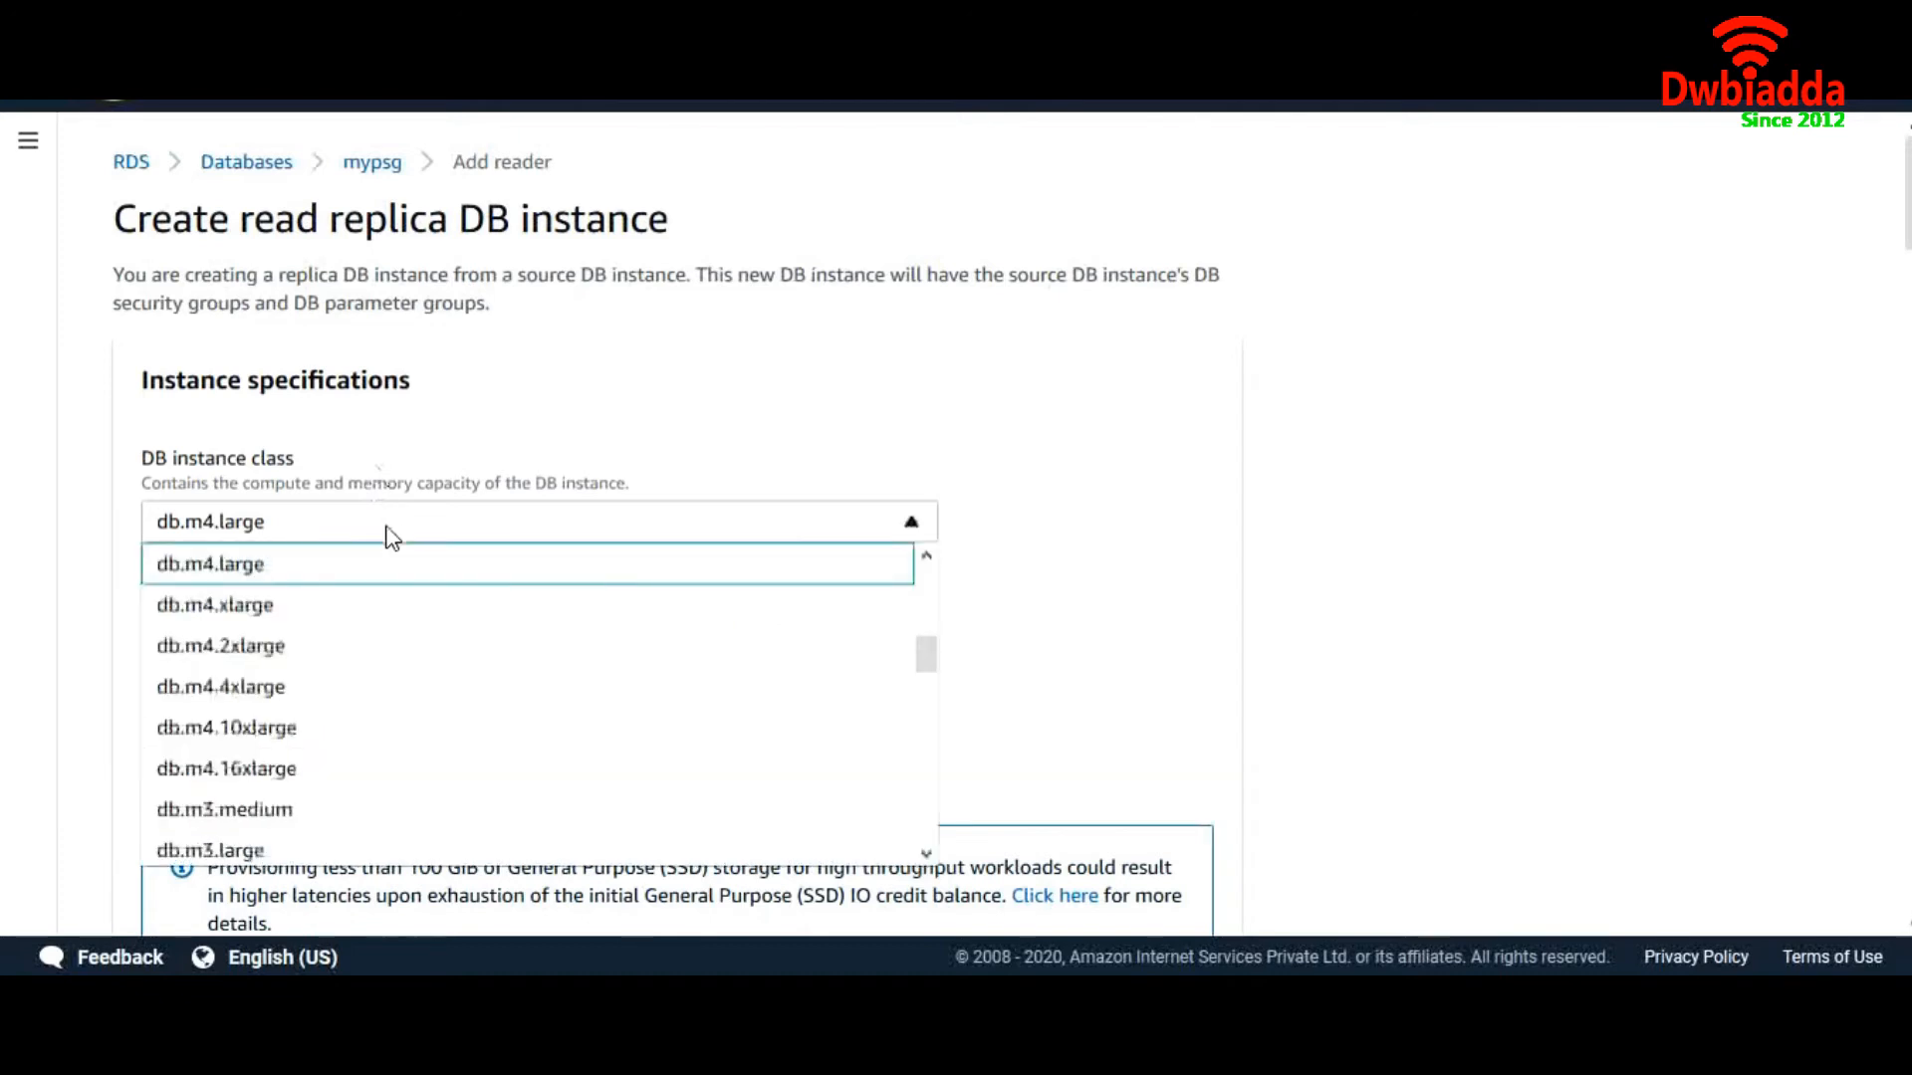
{"action": "scroll", "coordinate": [388, 653], "scroll_direction": "up", "scroll_amount": 5}
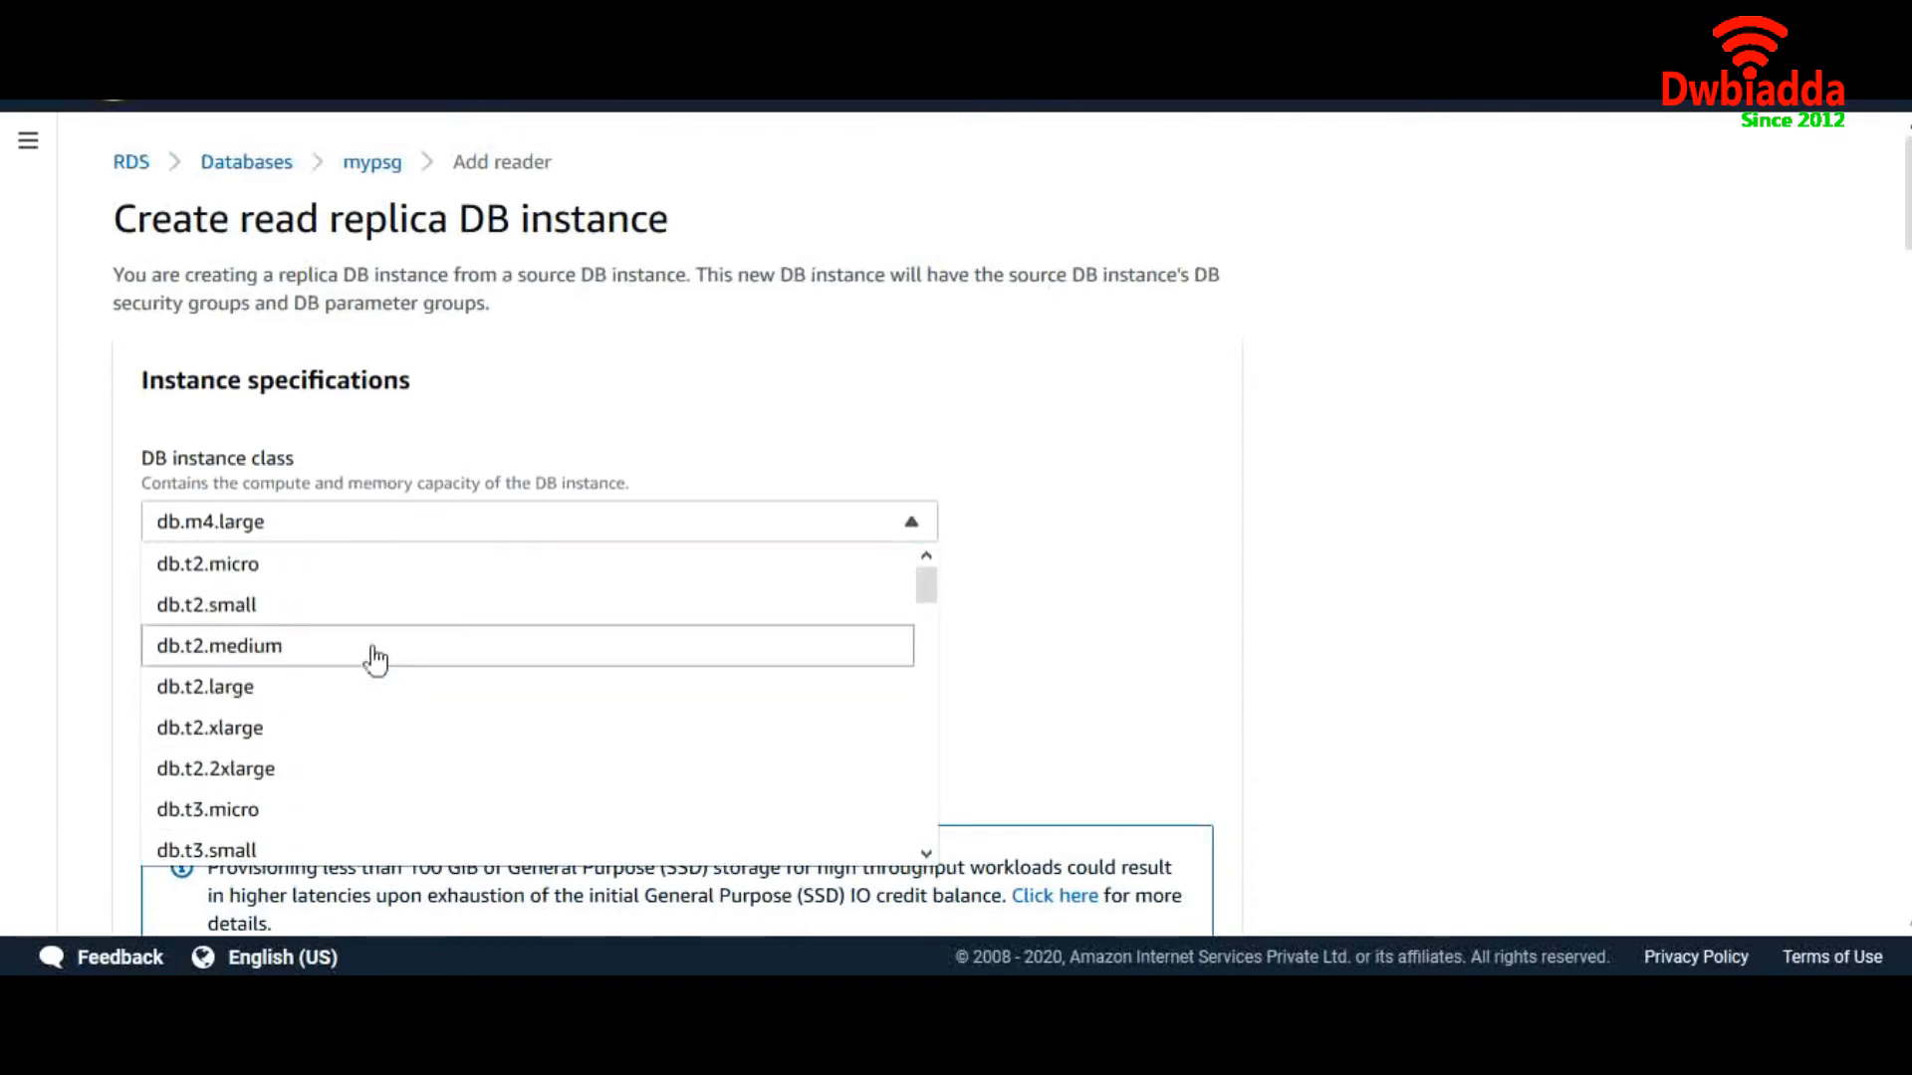
{"action": "left_click", "coordinate": [312, 591]}
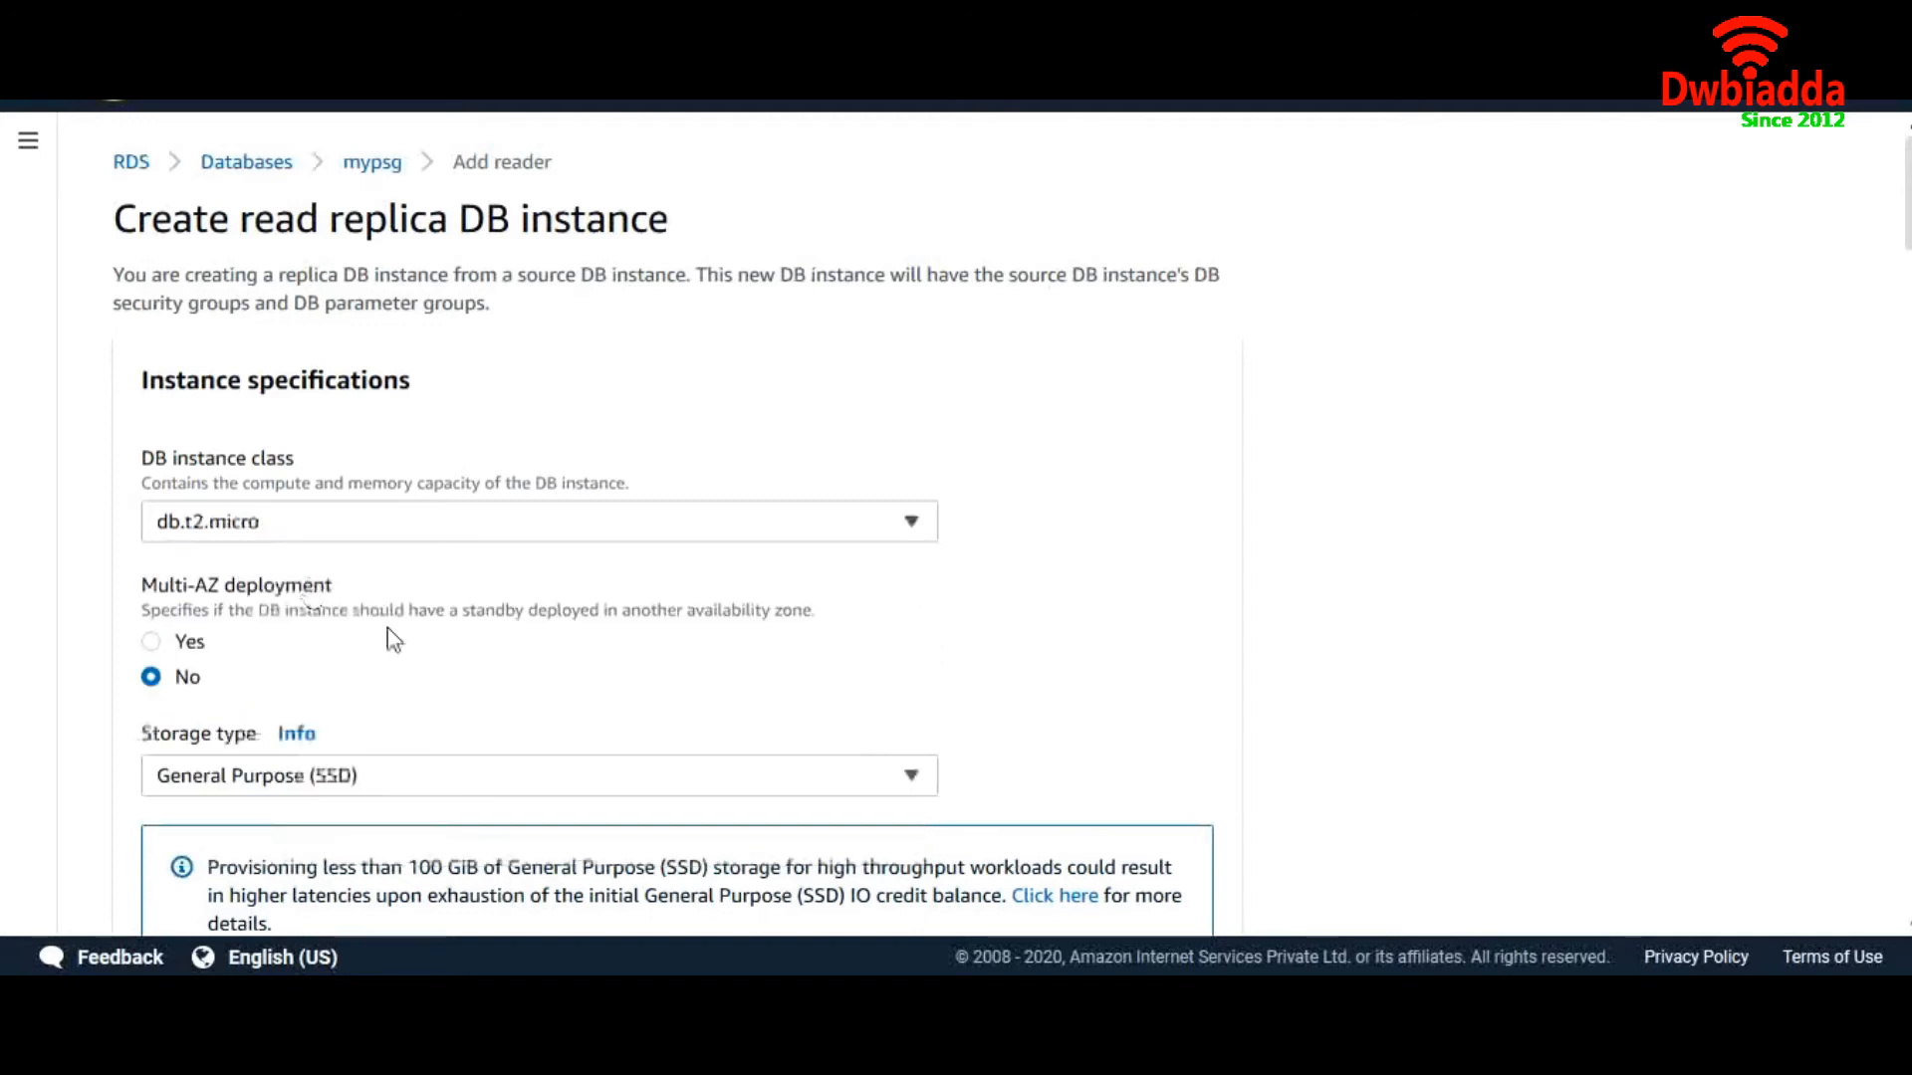
{"action": "scroll", "coordinate": [387, 628], "scroll_direction": "down", "scroll_amount": 1}
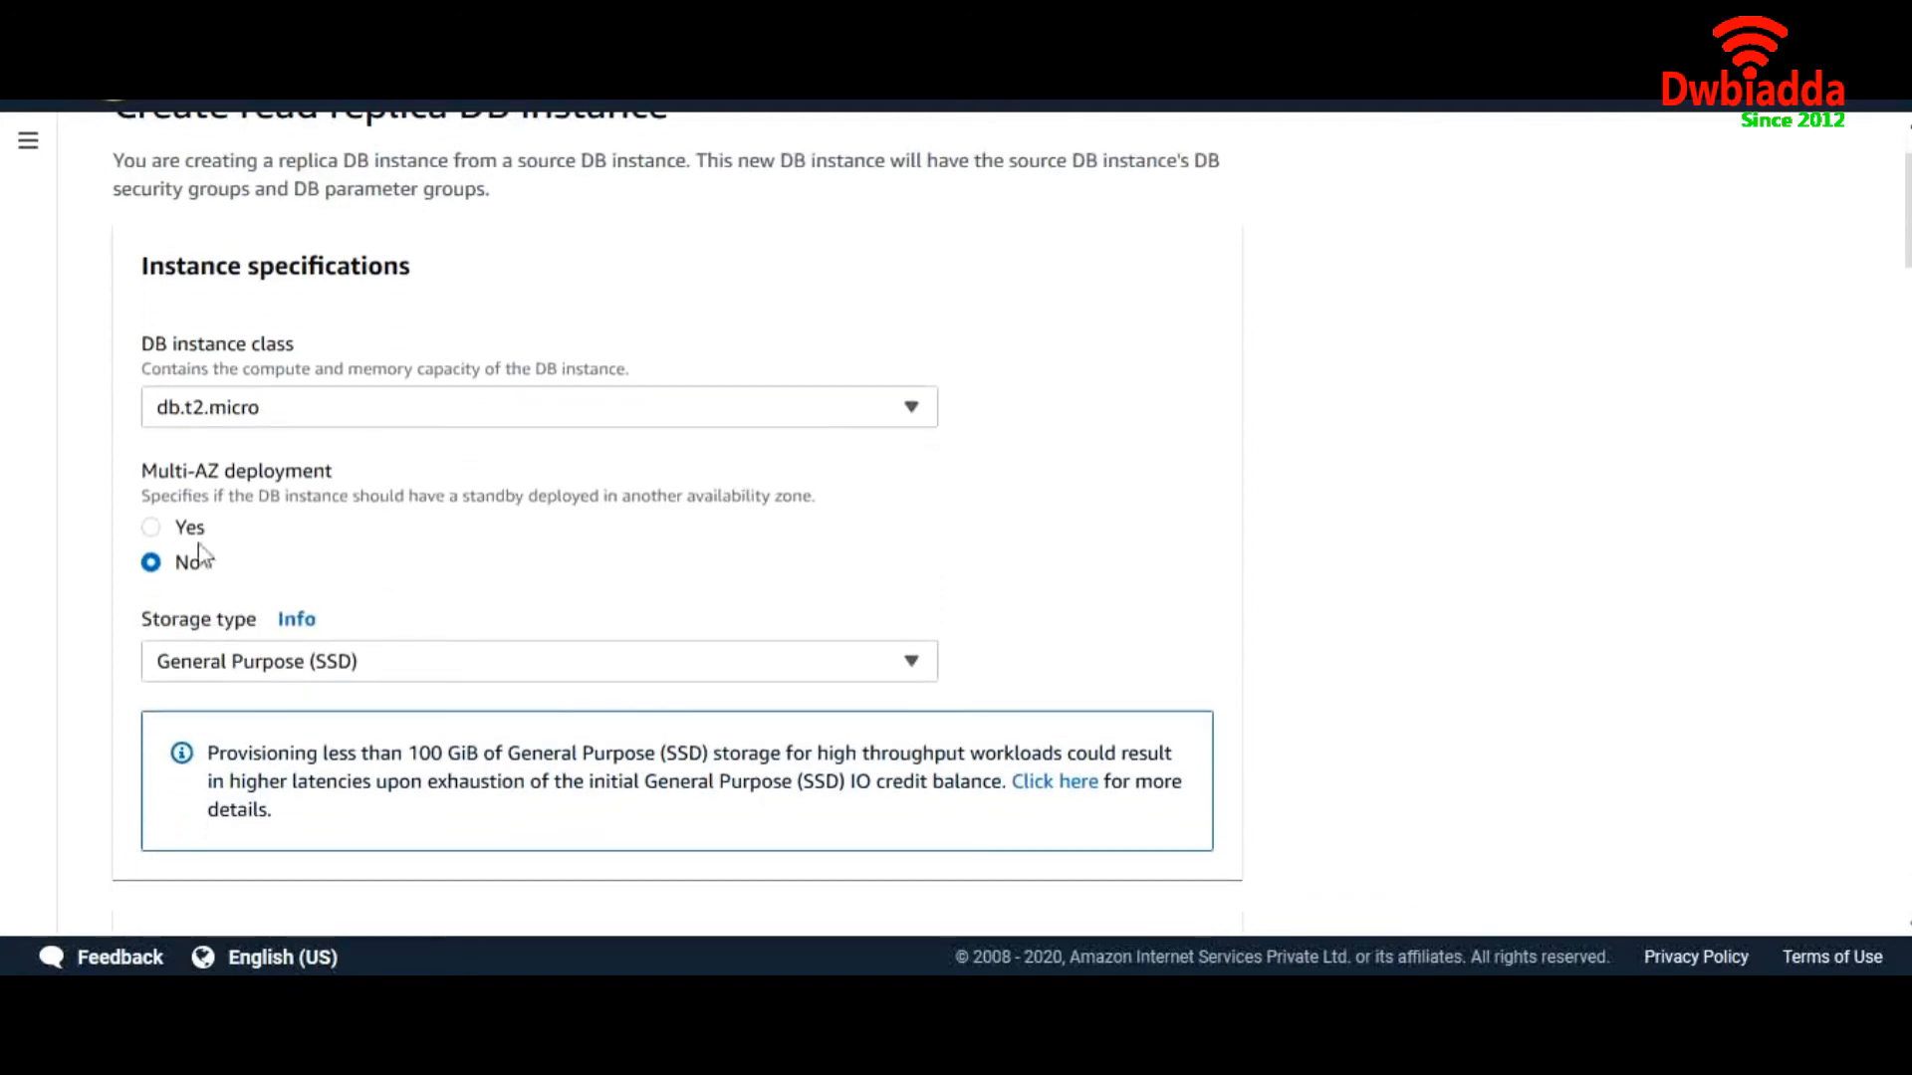
{"action": "left_click", "coordinate": [151, 528]}
{"action": "left_click", "coordinate": [398, 662]}
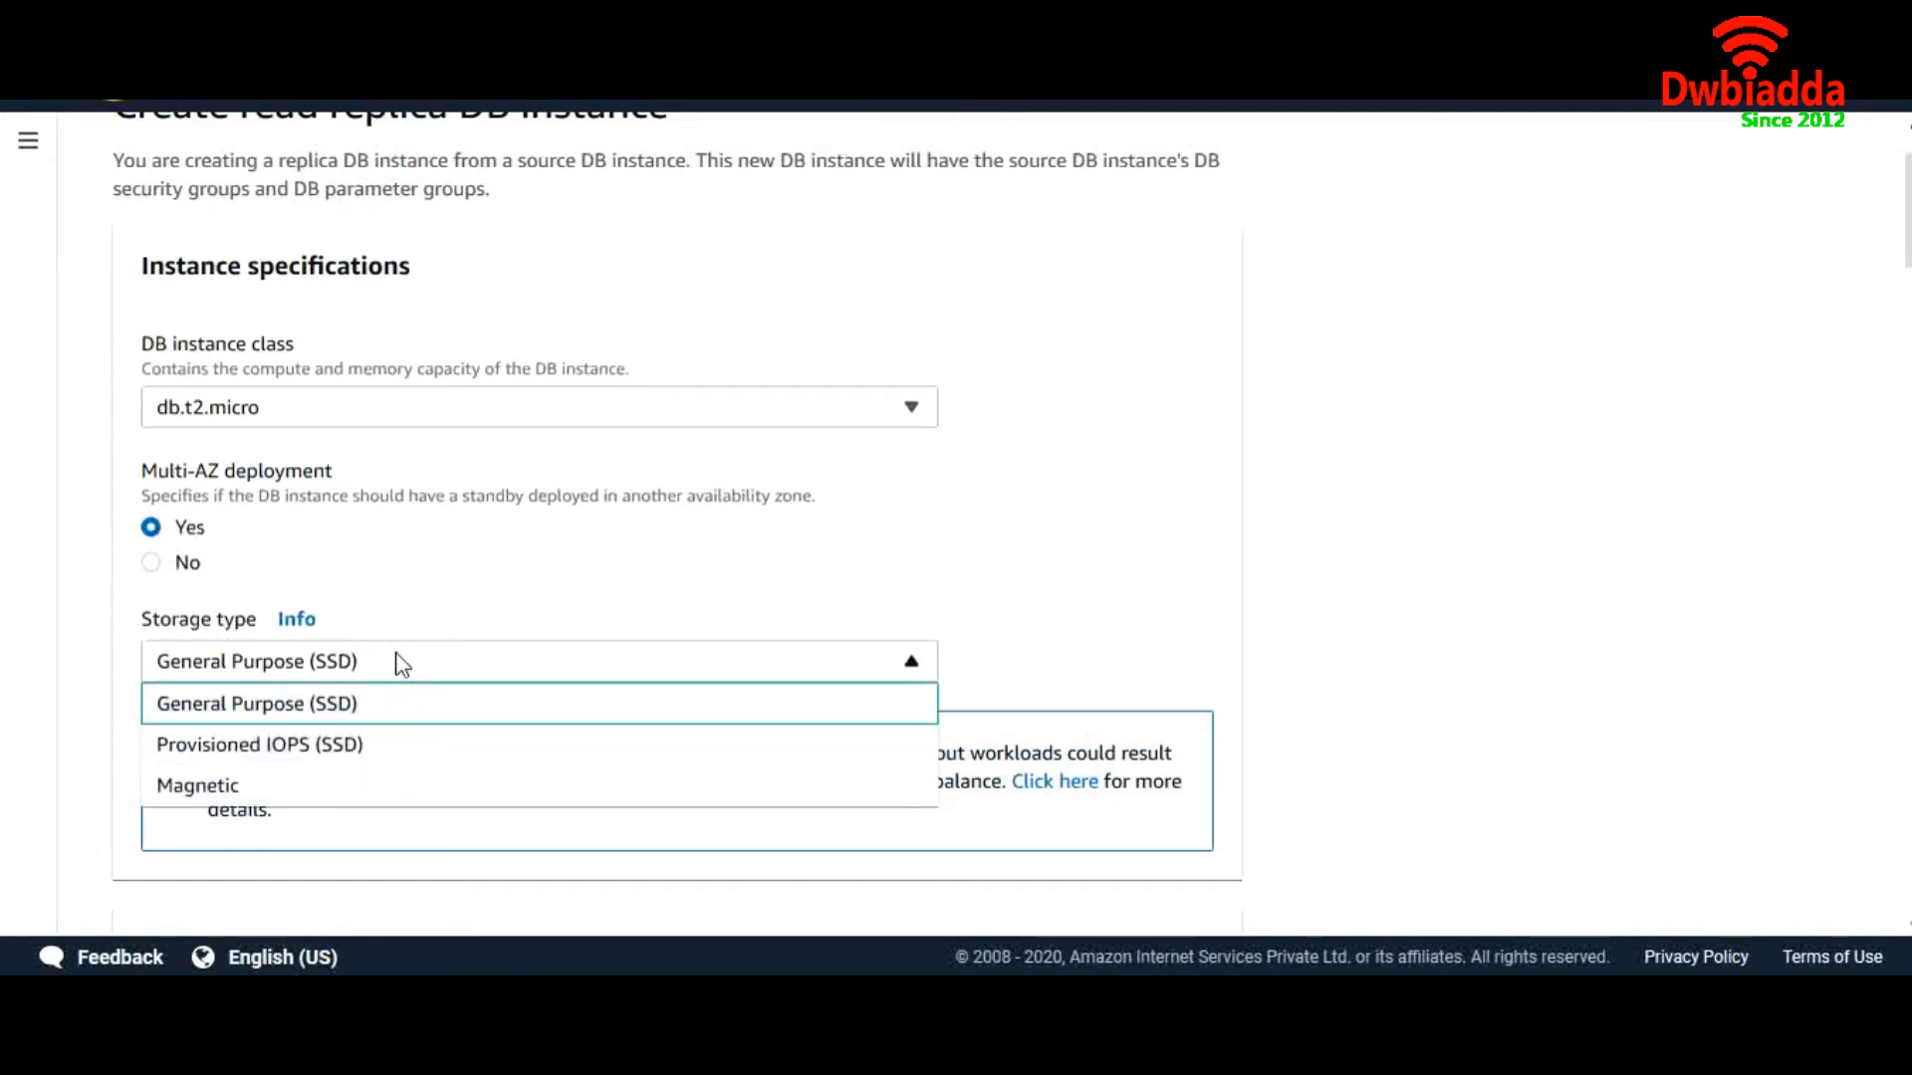
{"action": "left_click", "coordinate": [375, 709]}
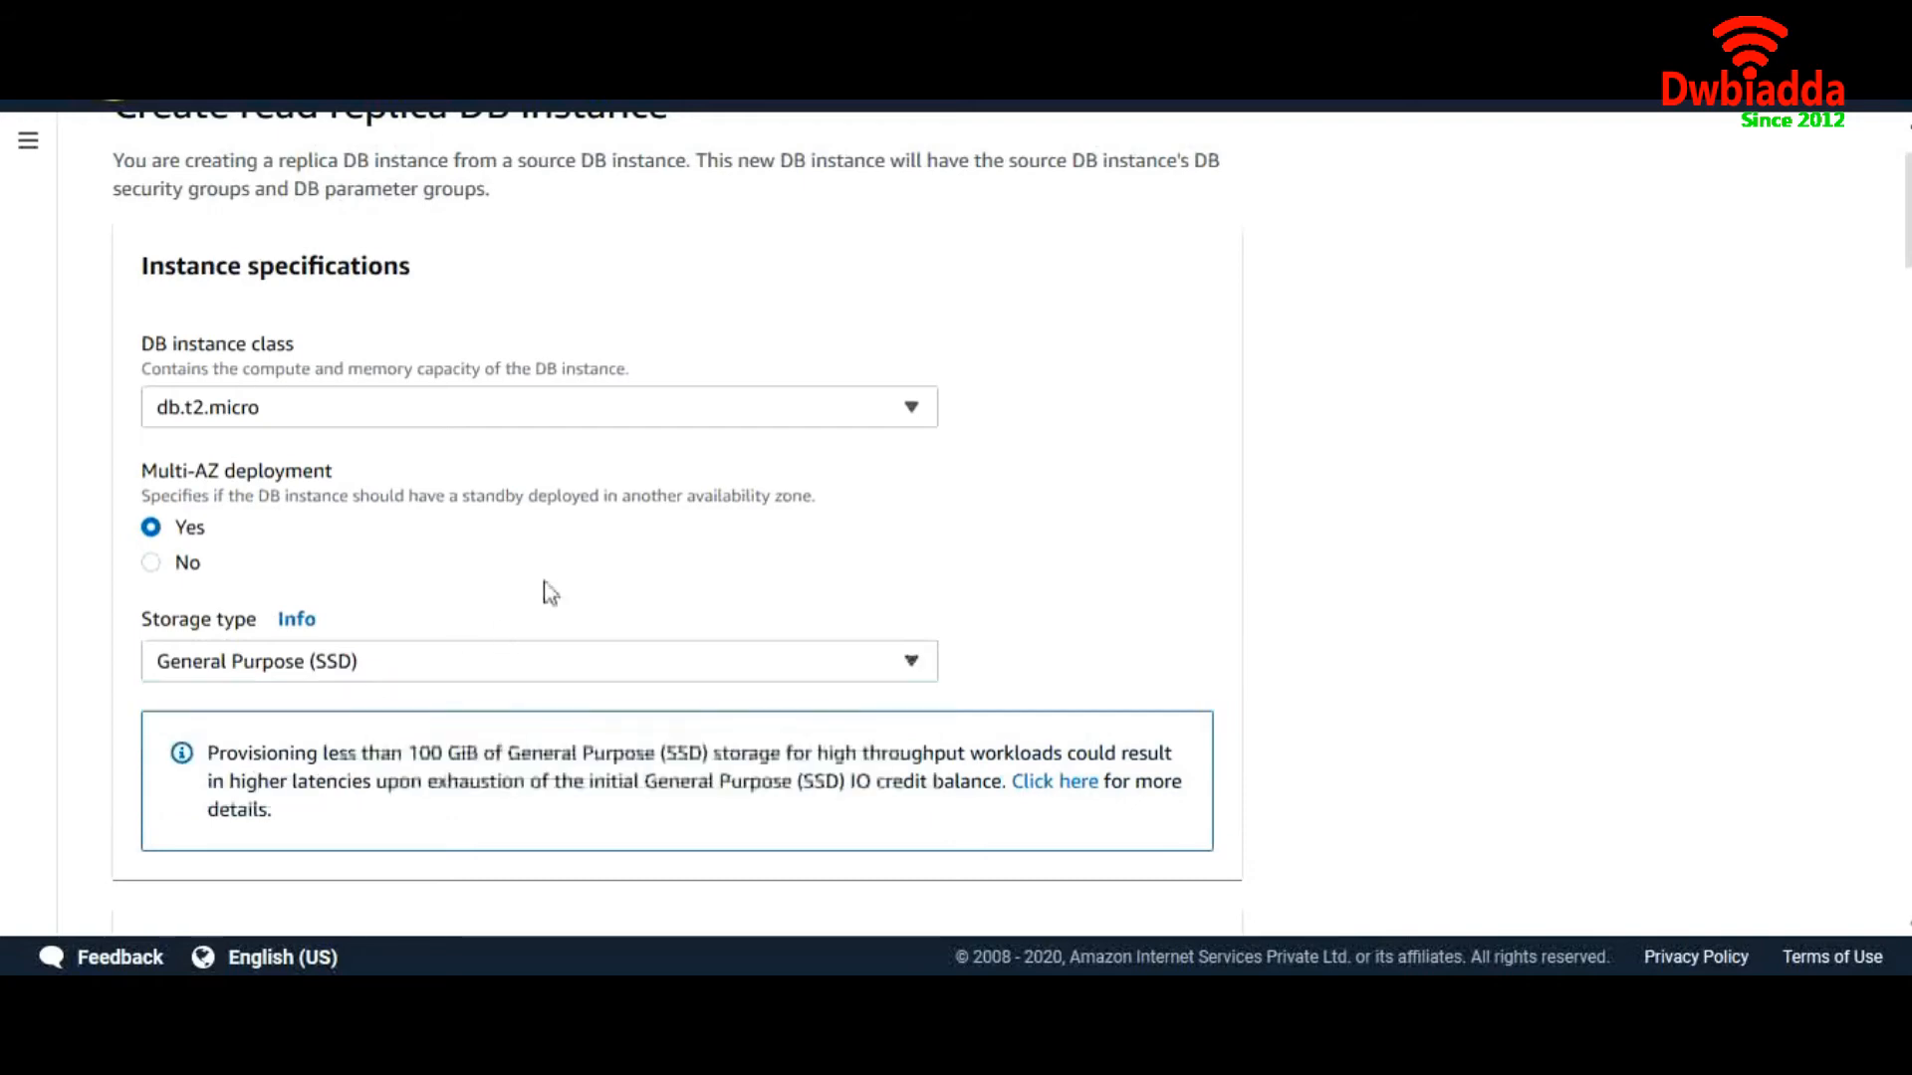
{"action": "scroll", "coordinate": [546, 590], "scroll_direction": "down", "scroll_amount": 6}
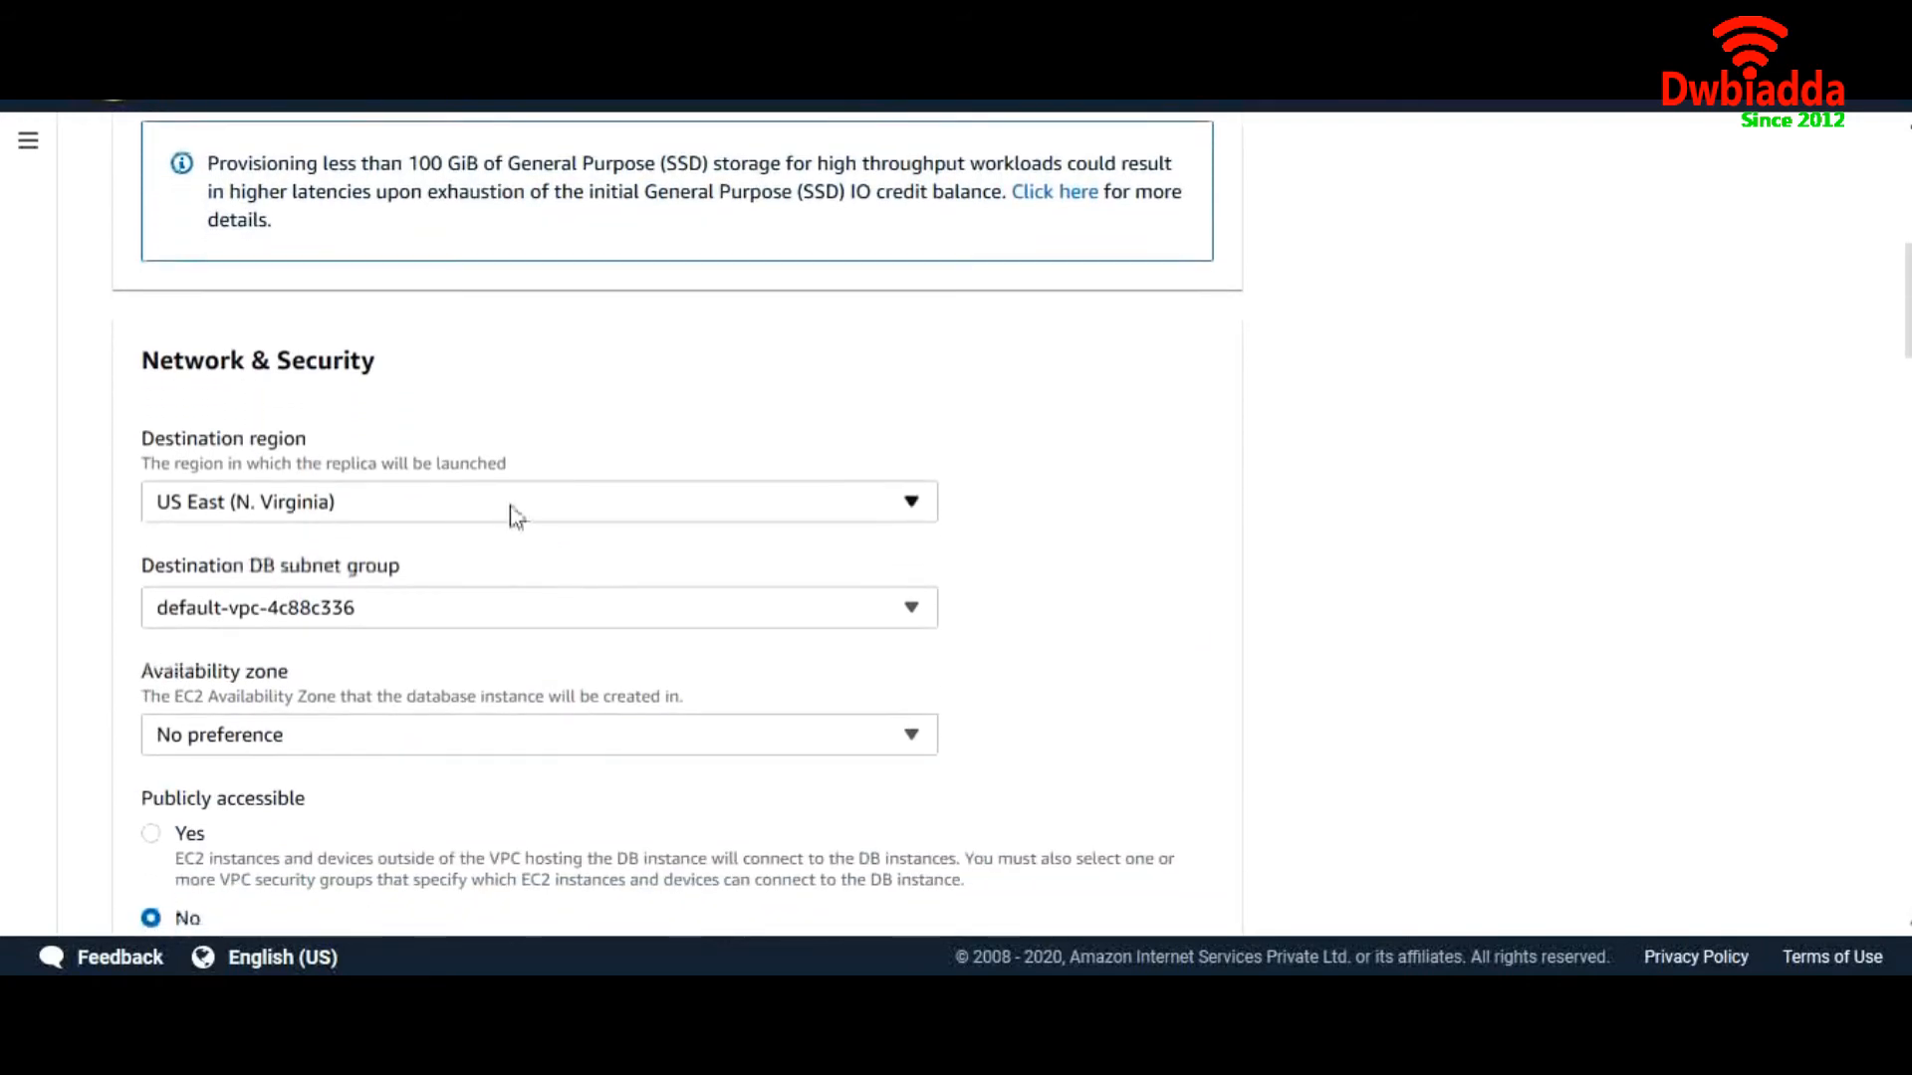
Keep US East (N. Virginia) as the replica's destination region
{"action": "left_click", "coordinate": [538, 510]}
{"action": "left_click", "coordinate": [541, 509]}
{"action": "left_click", "coordinate": [546, 510]}
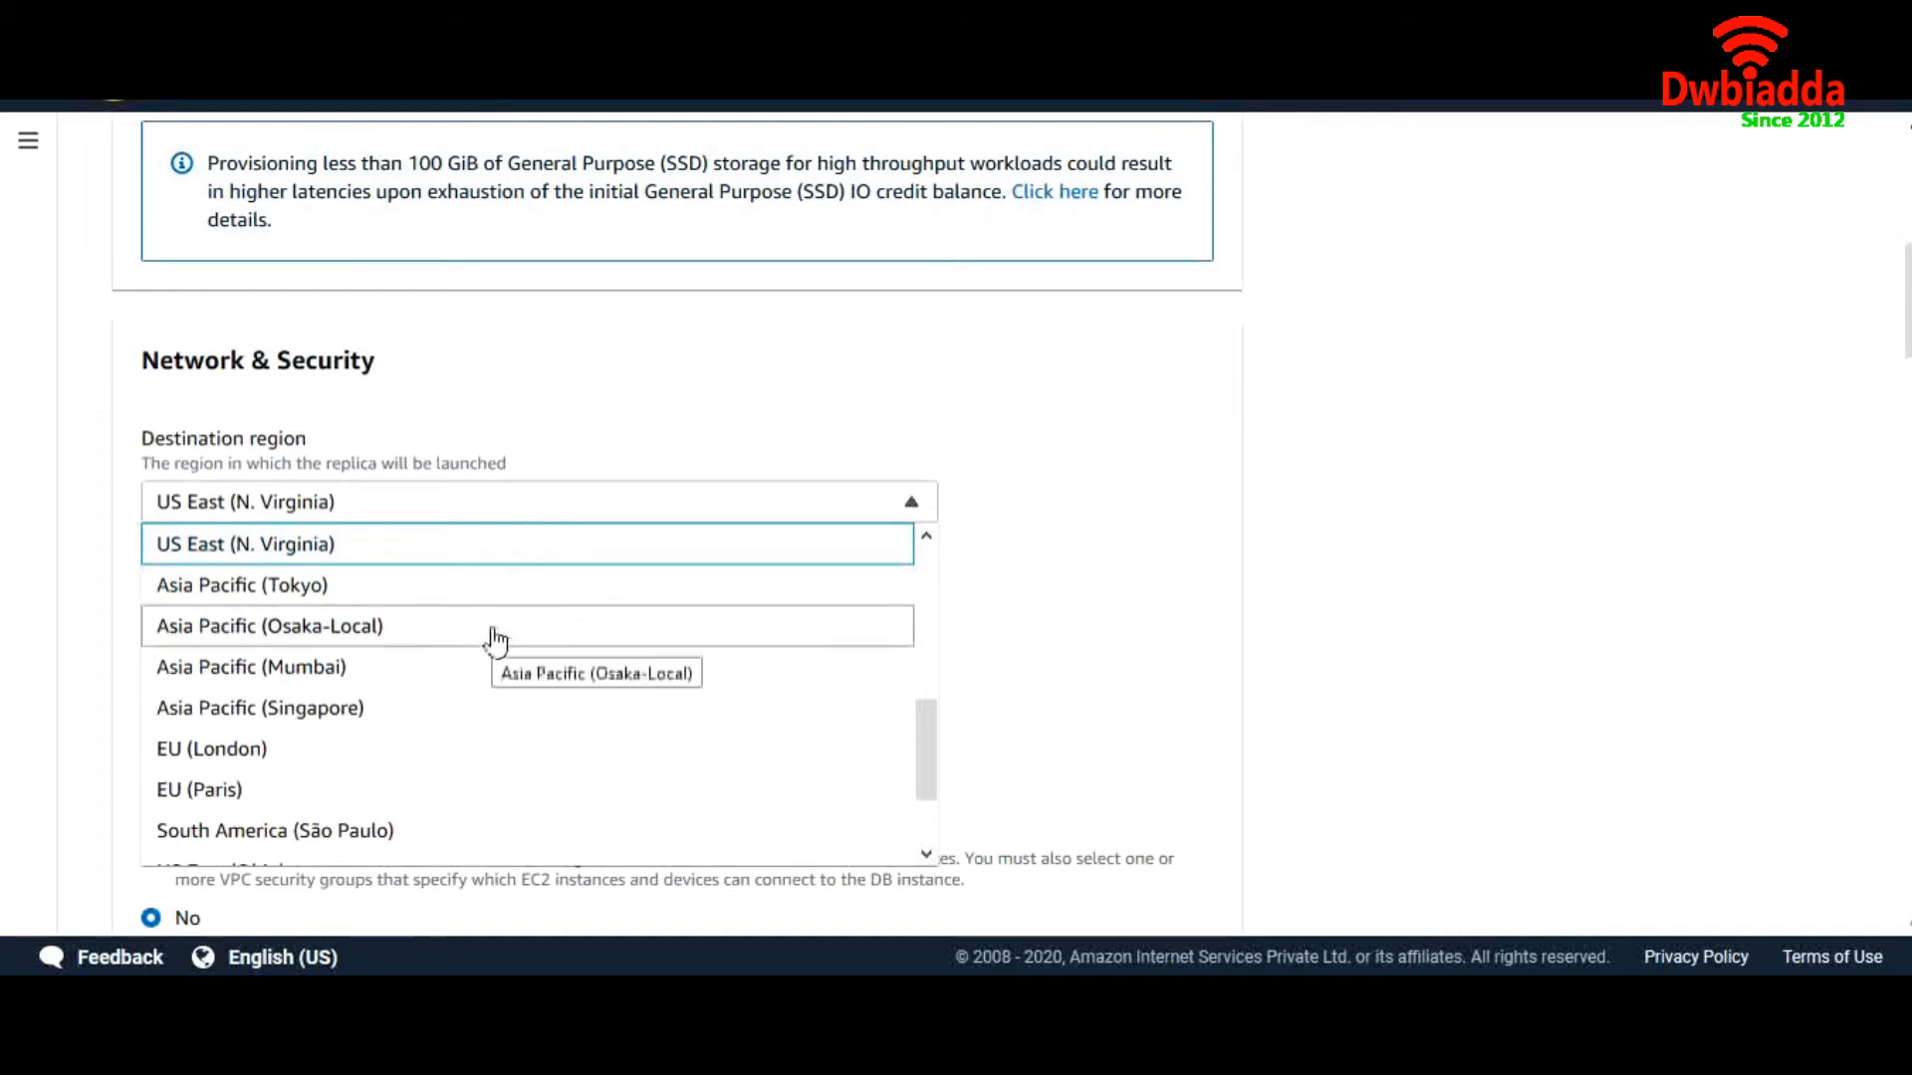
{"action": "left_click", "coordinate": [502, 549]}
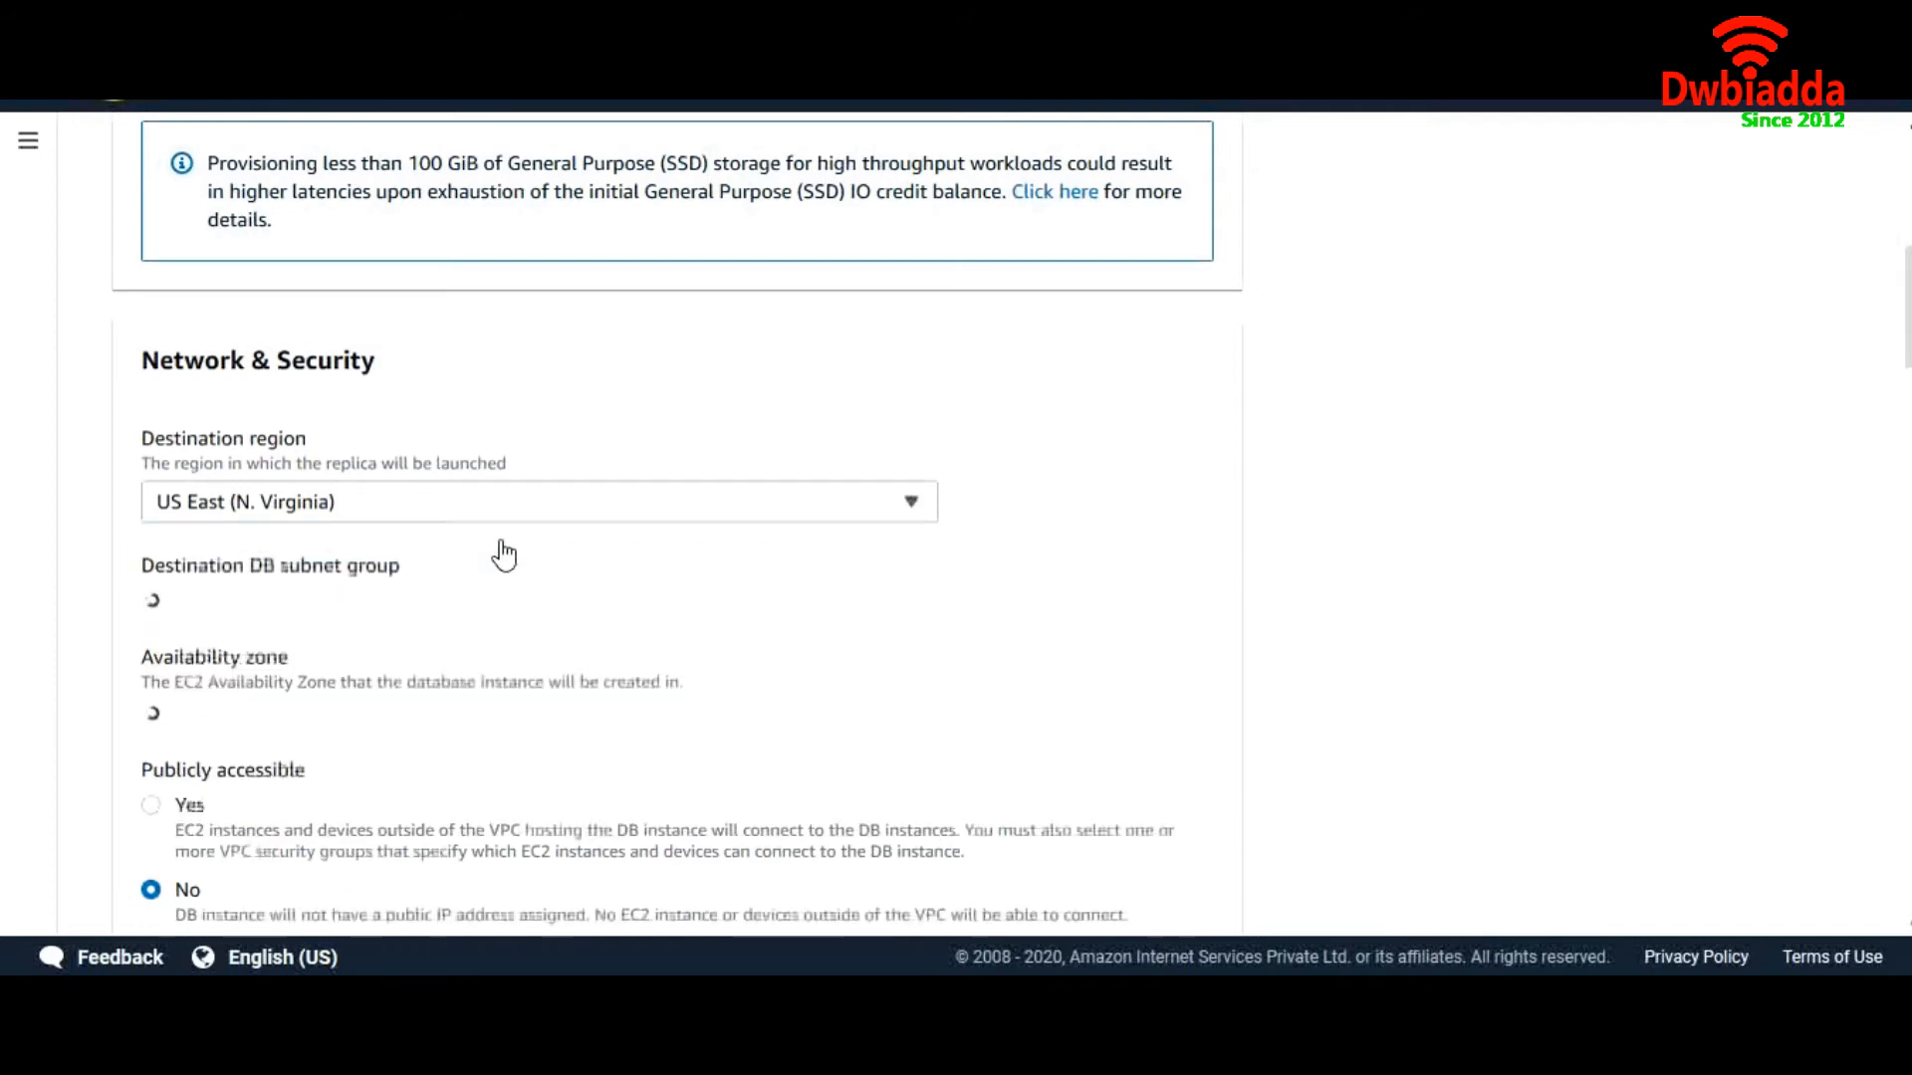
Place the replica in availability zone us-east-1b
{"action": "scroll", "coordinate": [633, 576], "scroll_direction": "down", "scroll_amount": 2}
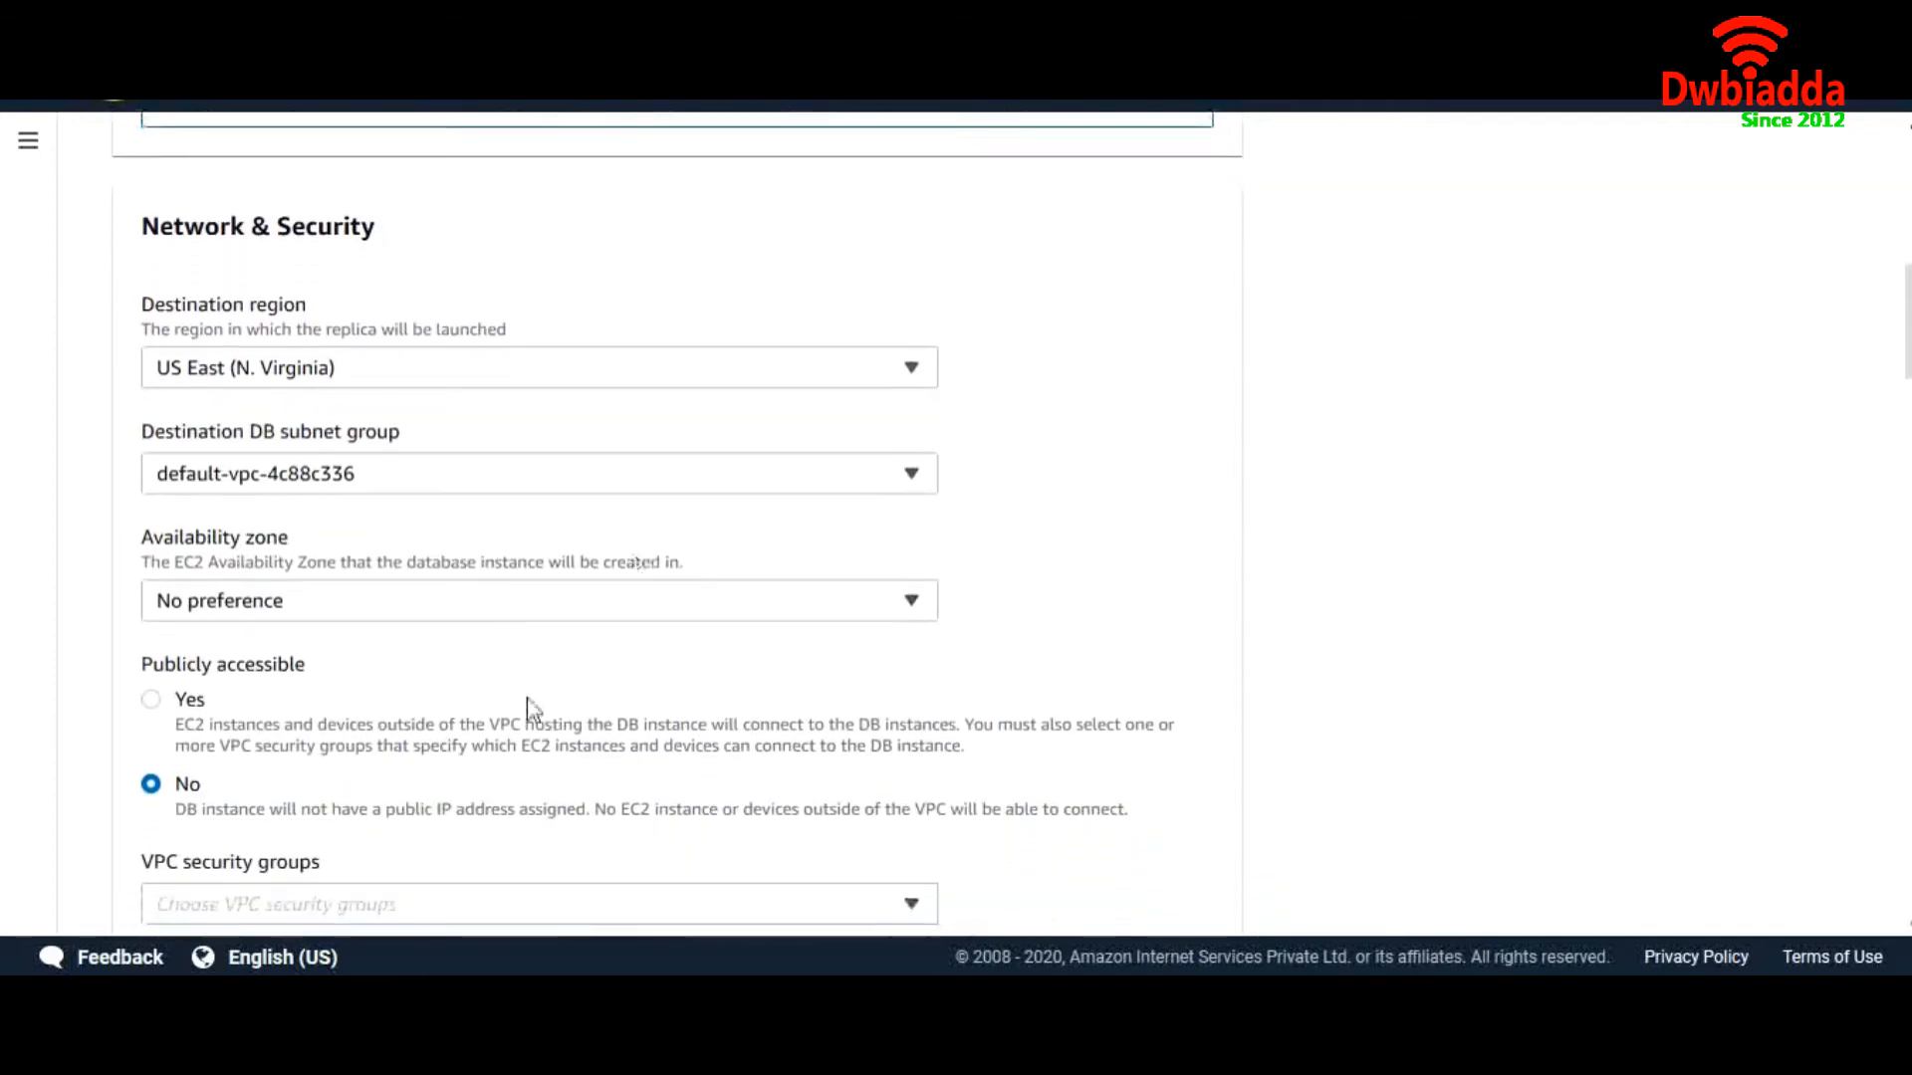
{"action": "scroll", "coordinate": [528, 702], "scroll_direction": "down", "scroll_amount": 1}
{"action": "left_click", "coordinate": [510, 527]}
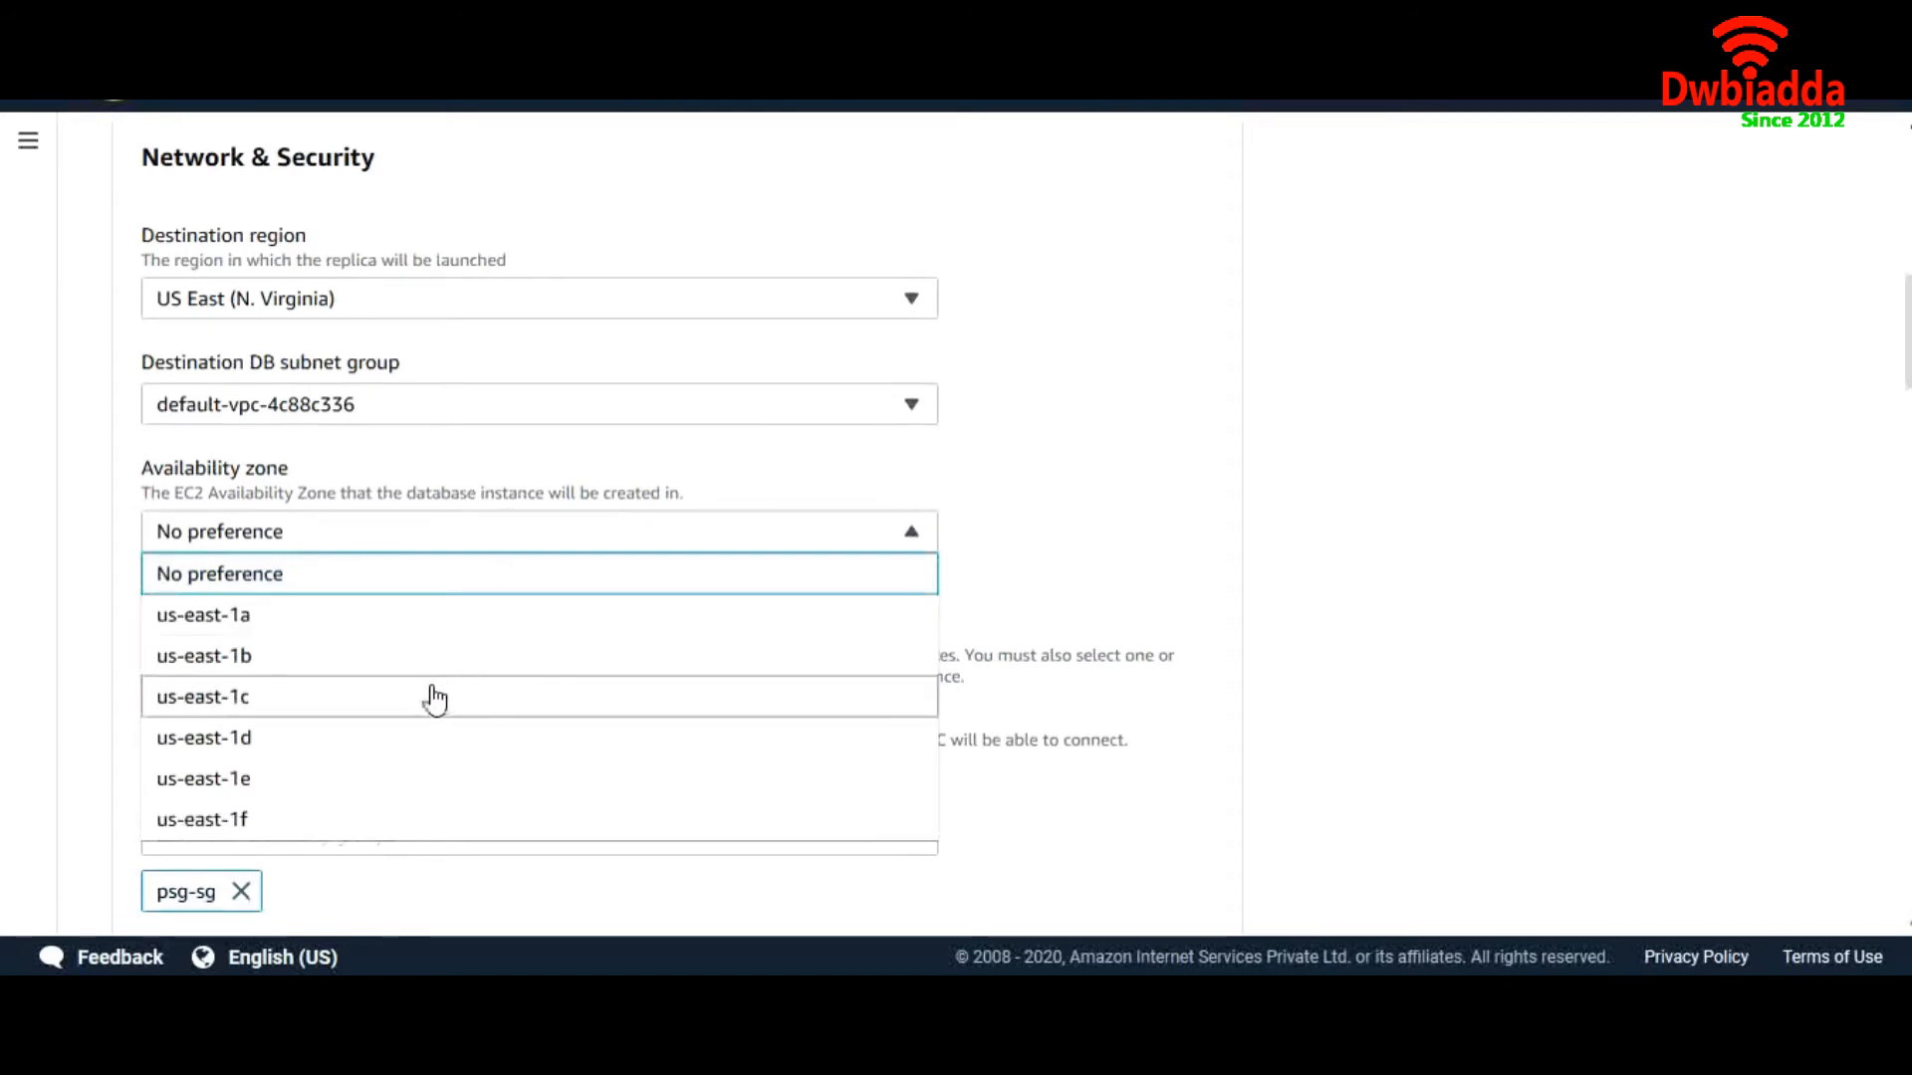
{"action": "left_click", "coordinate": [435, 674]}
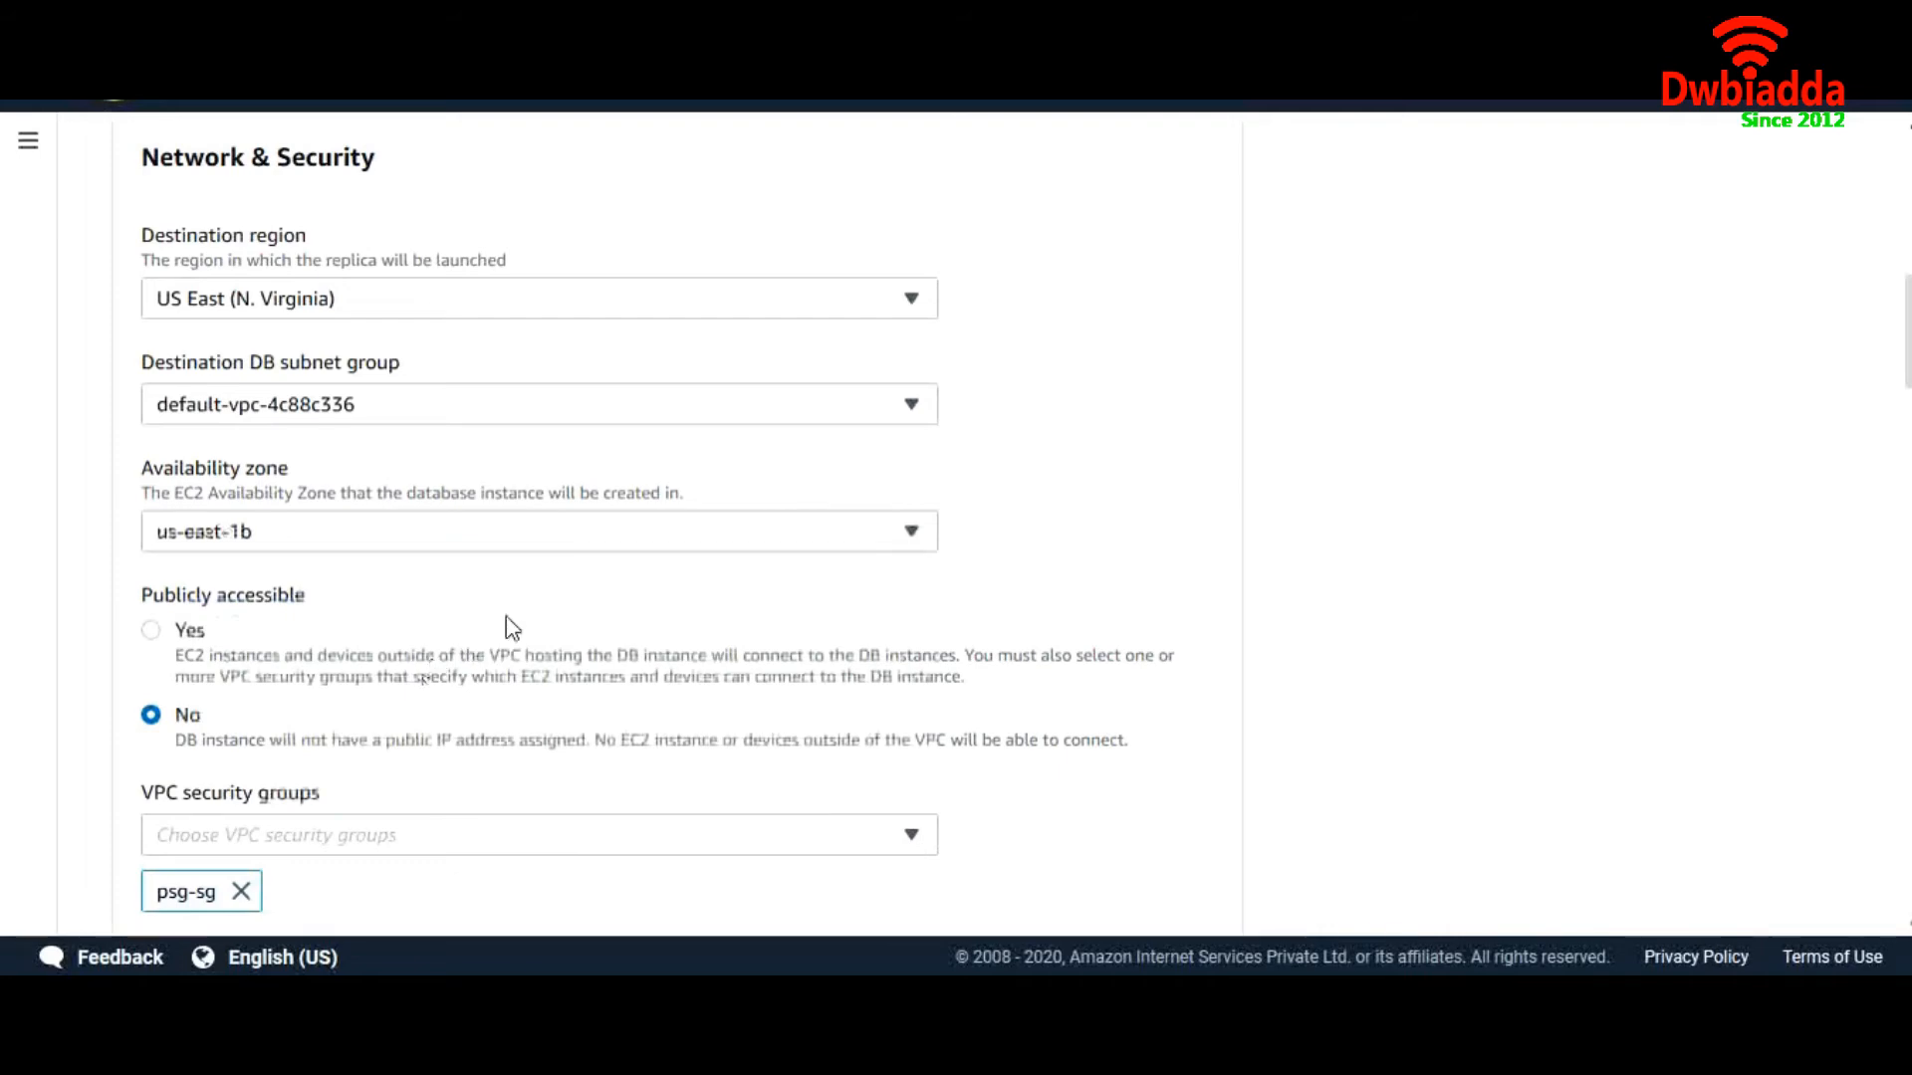
{"action": "scroll", "coordinate": [506, 628], "scroll_direction": "up", "scroll_amount": 5}
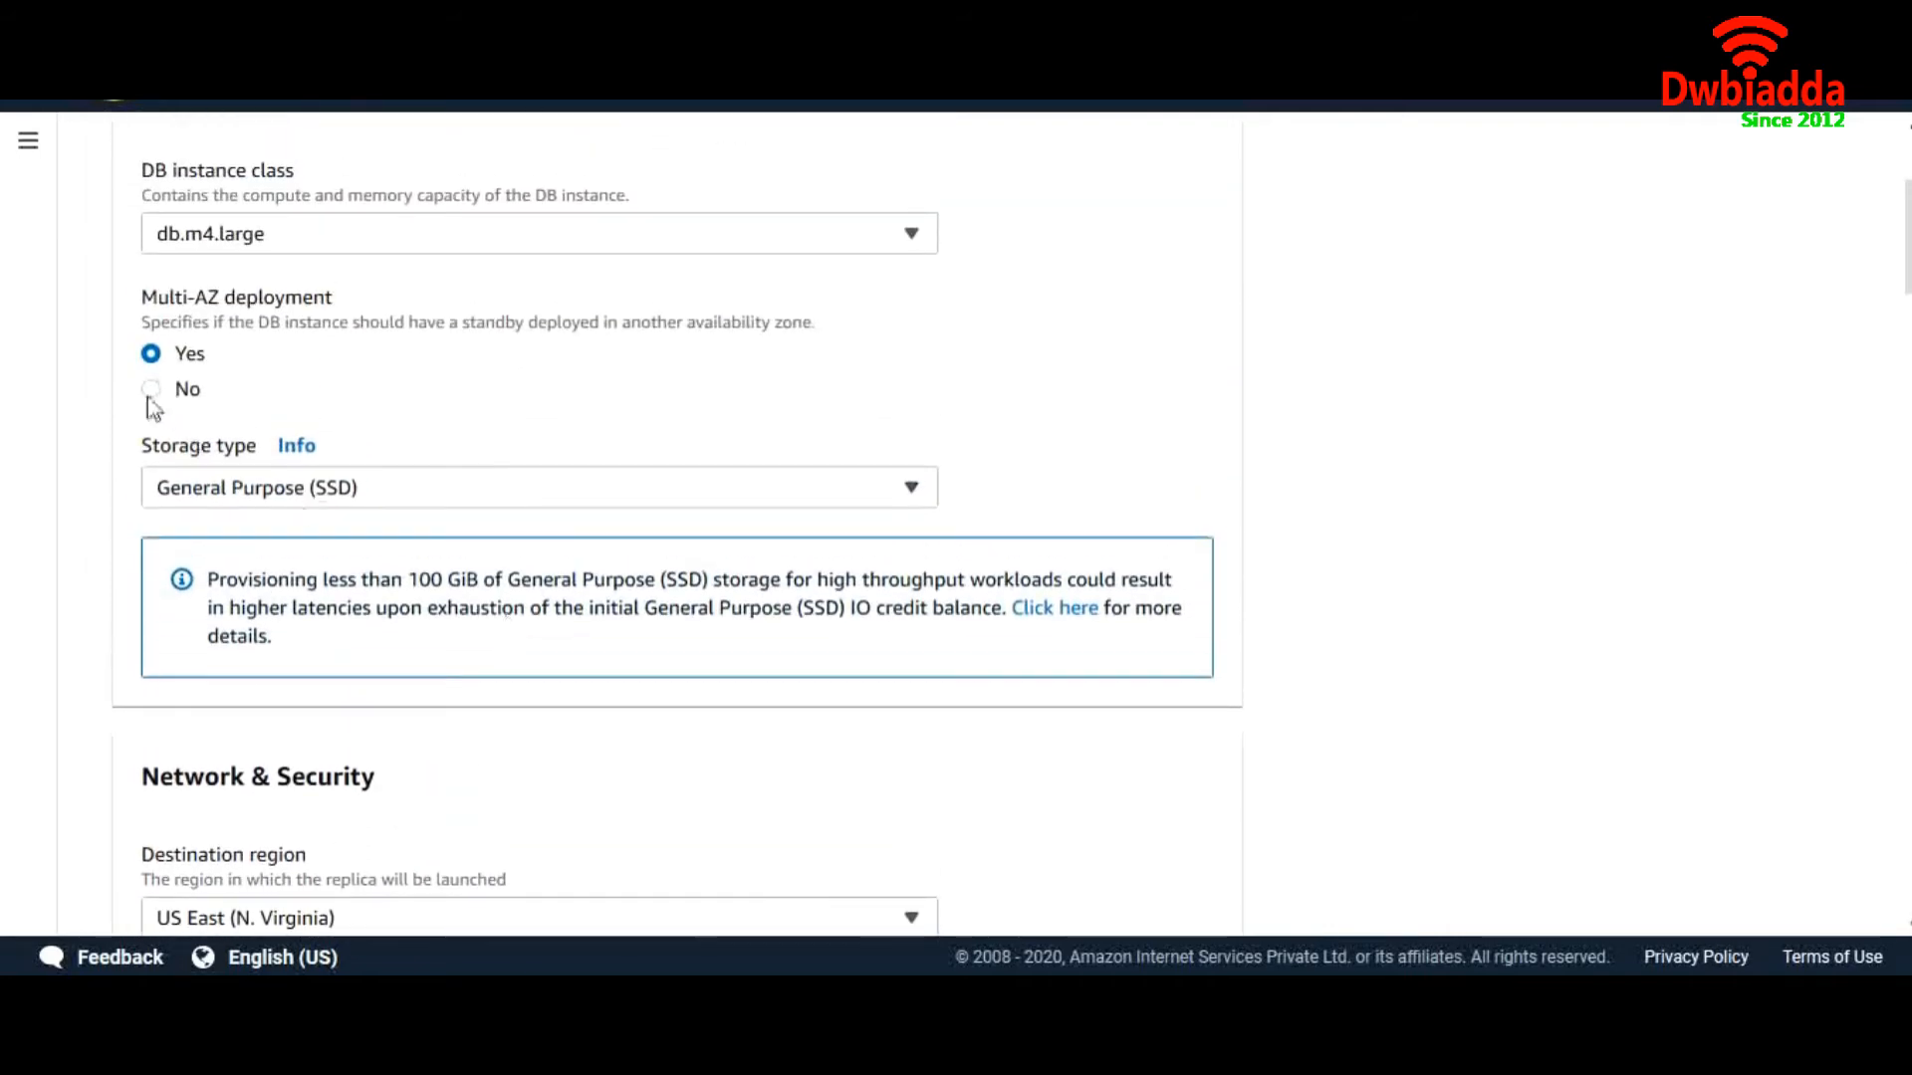
Turn off Multi-AZ deployment for the replica
{"action": "left_click", "coordinate": [151, 390]}
{"action": "scroll", "coordinate": [491, 555], "scroll_direction": "down", "scroll_amount": 10}
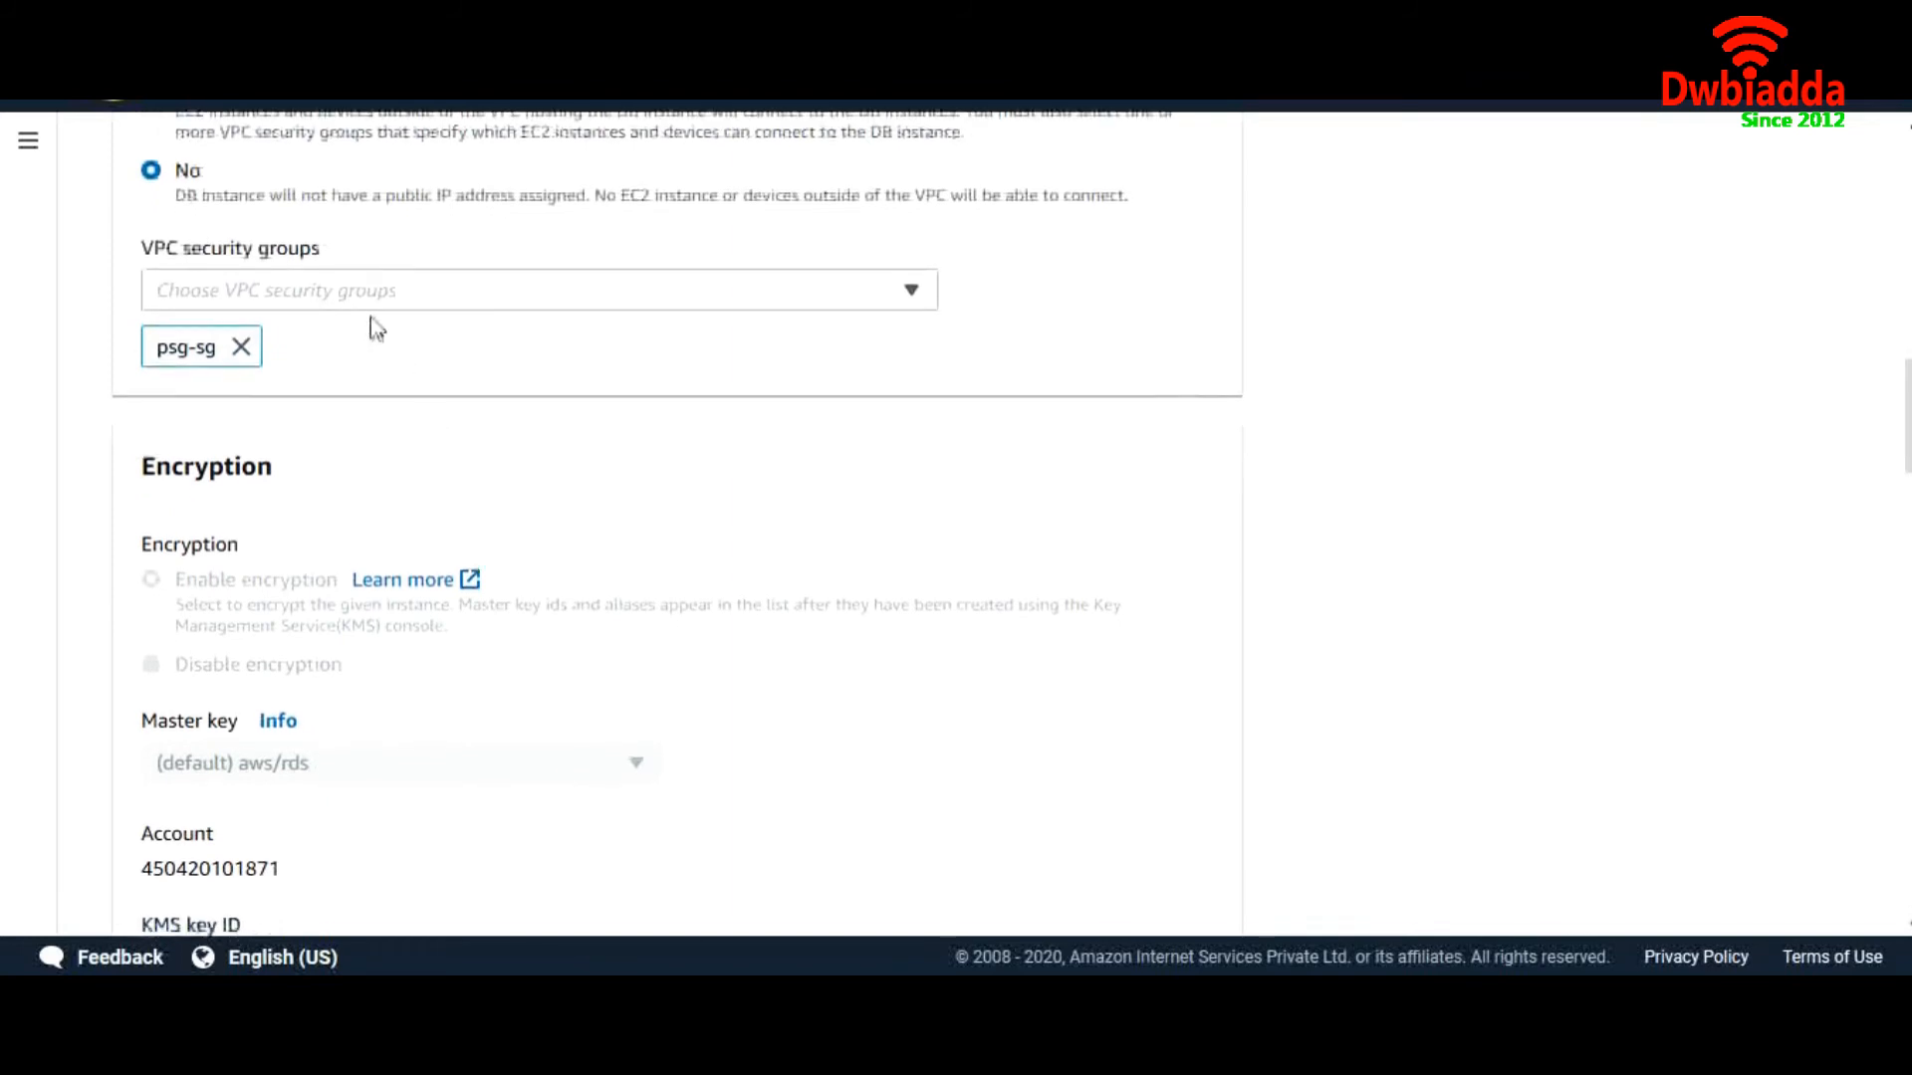
{"action": "scroll", "coordinate": [435, 448], "scroll_direction": "up", "scroll_amount": 1}
{"action": "scroll", "coordinate": [435, 445], "scroll_direction": "down", "scroll_amount": 3}
{"action": "scroll", "coordinate": [435, 448], "scroll_direction": "down", "scroll_amount": 4}
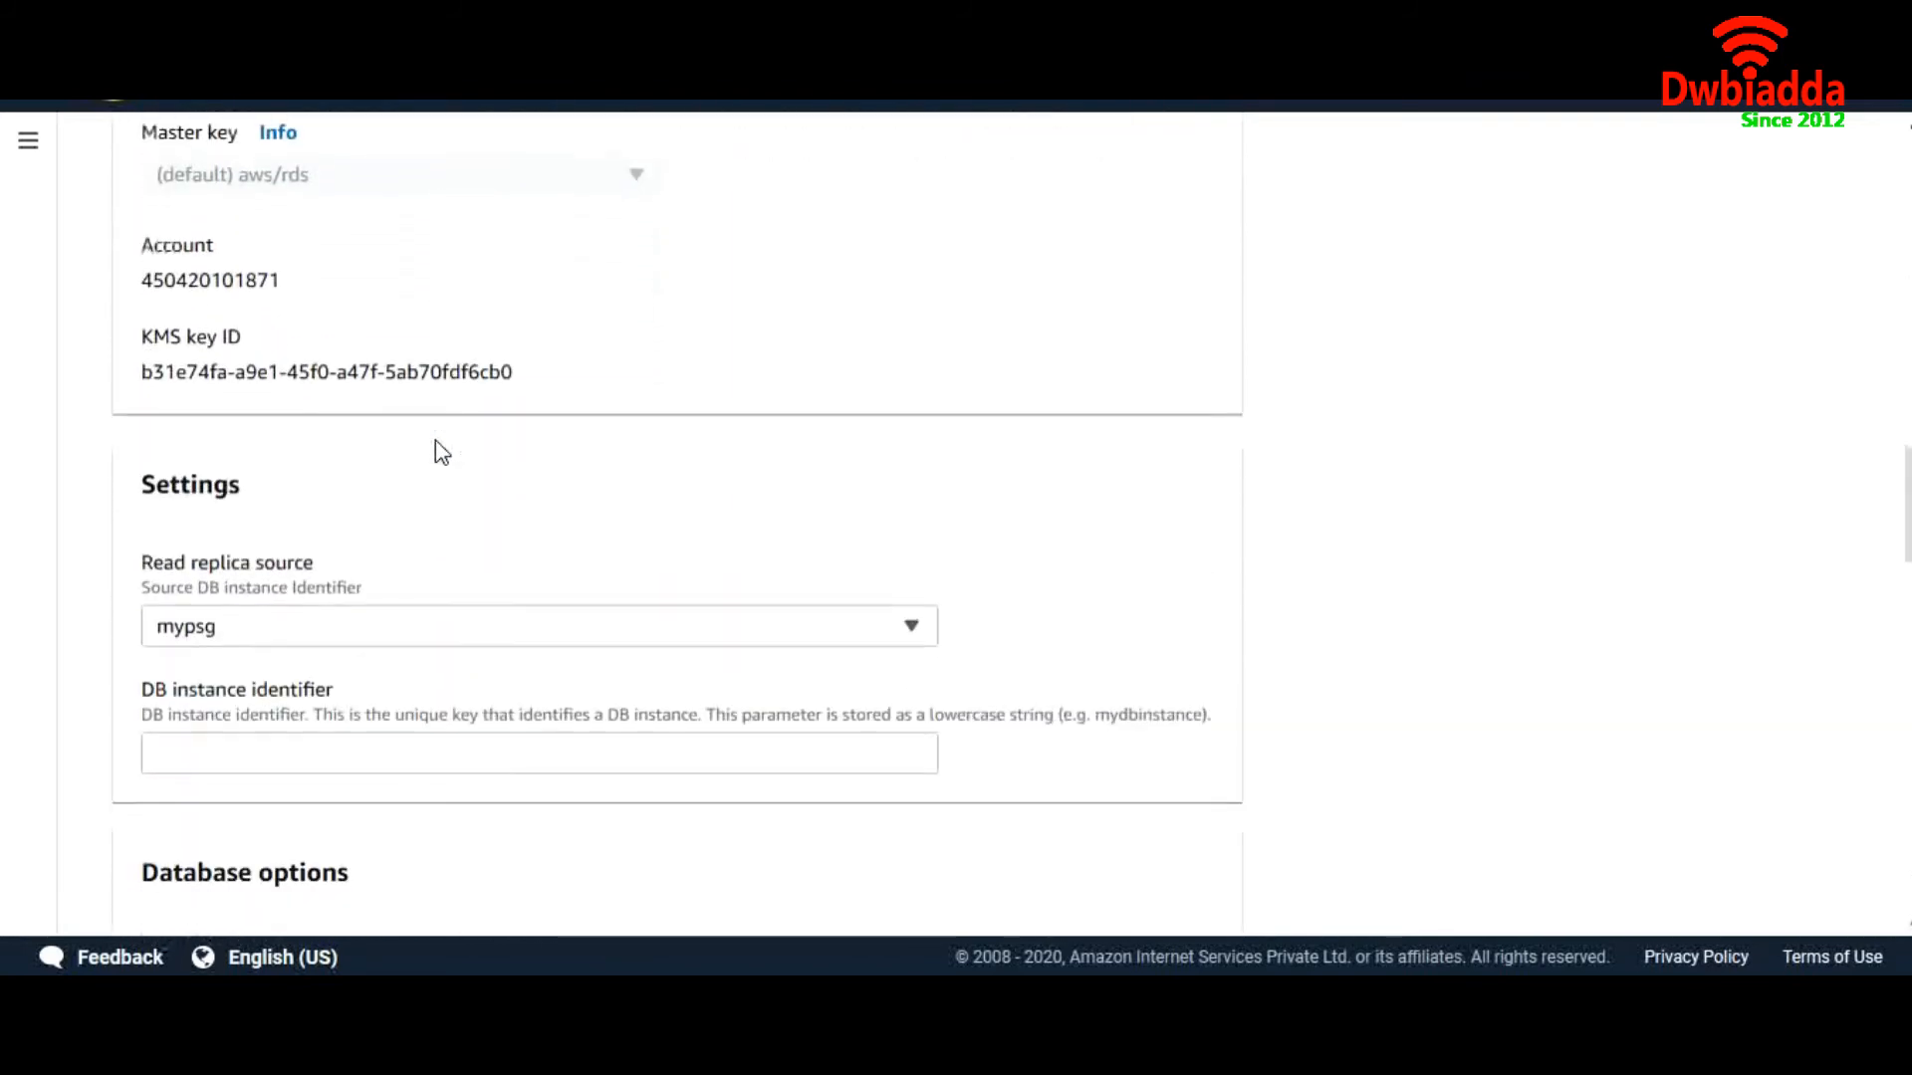
{"action": "scroll", "coordinate": [435, 448], "scroll_direction": "up", "scroll_amount": 3}
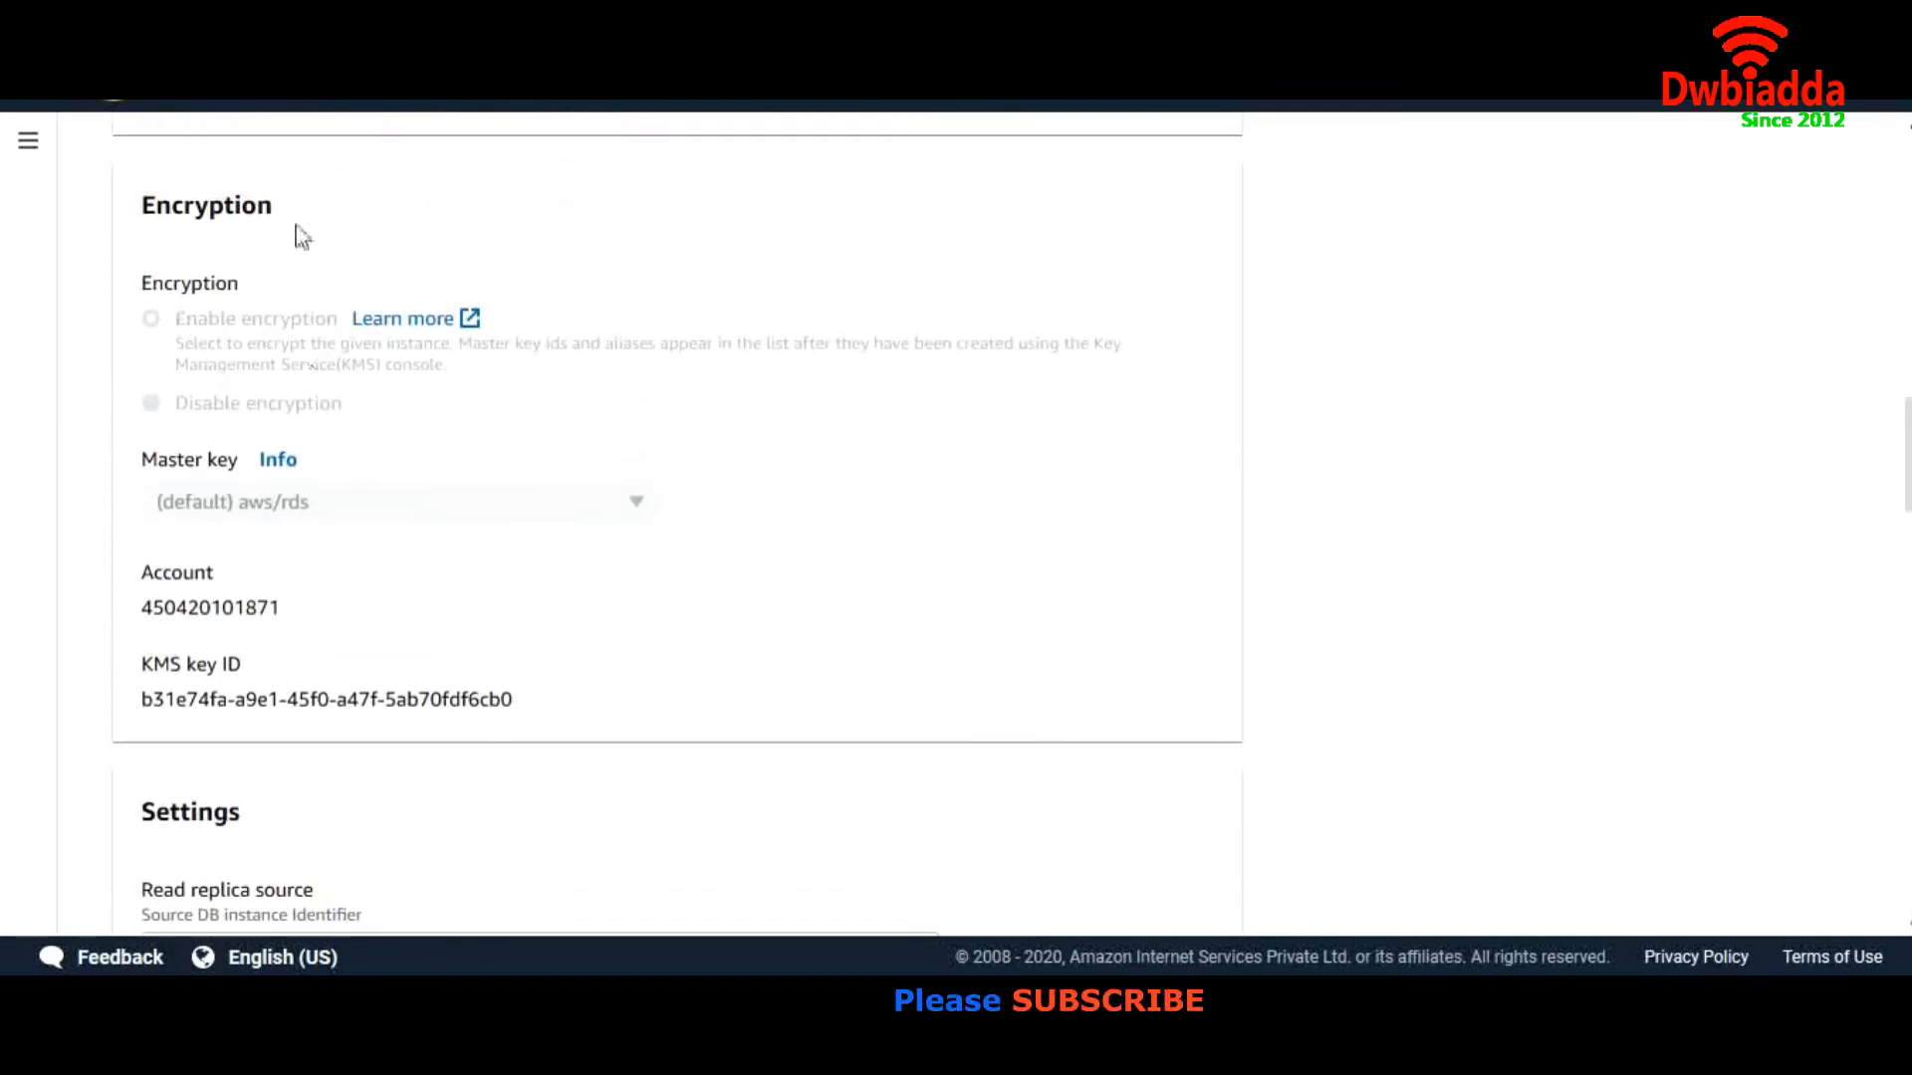
{"action": "left_click_drag", "start_coordinate": [302, 231], "coordinate": [129, 235]}
Keep mypsg as the replica source and enter the identifier mypsg-replica
{"action": "scroll", "coordinate": [405, 611], "scroll_direction": "down", "scroll_amount": 5}
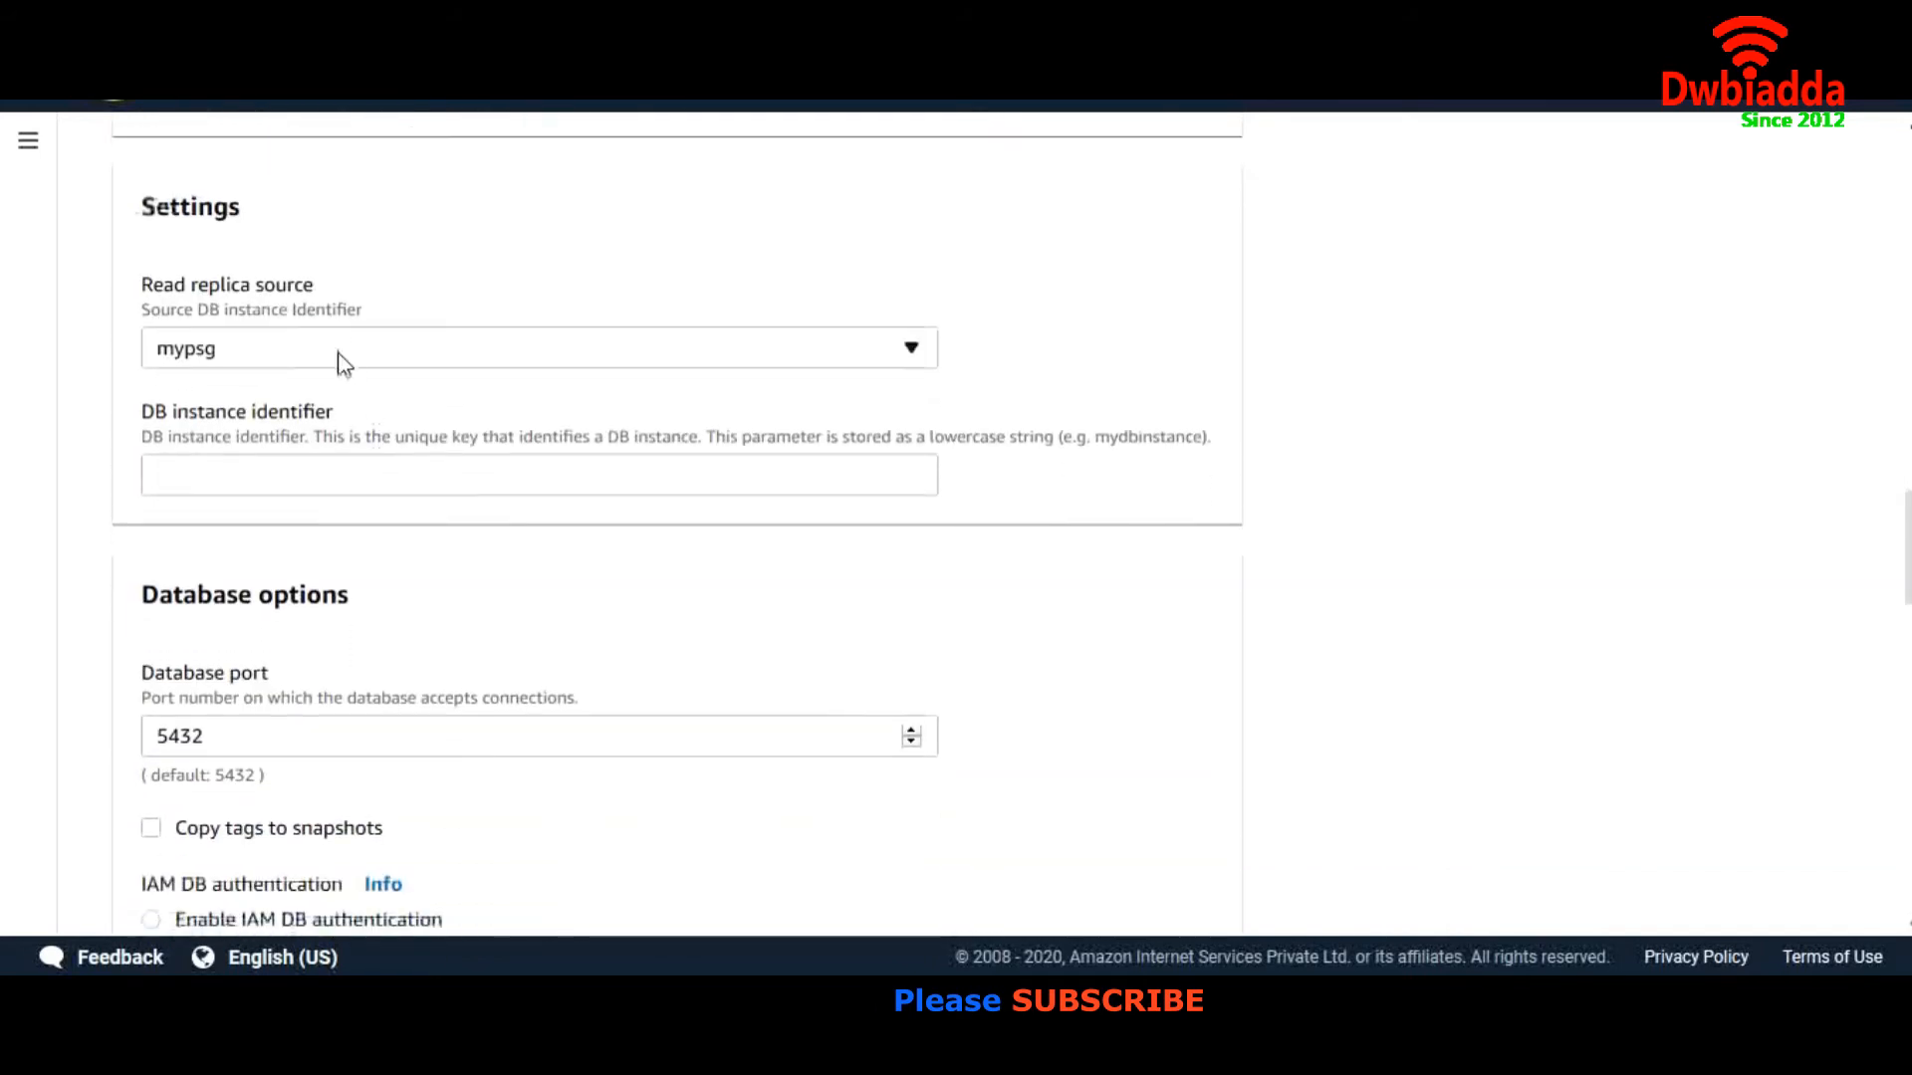
{"action": "left_click", "coordinate": [341, 360]}
{"action": "left_click", "coordinate": [342, 360]}
{"action": "left_click", "coordinate": [257, 457]}
{"action": "type", "text": "mypsg"}
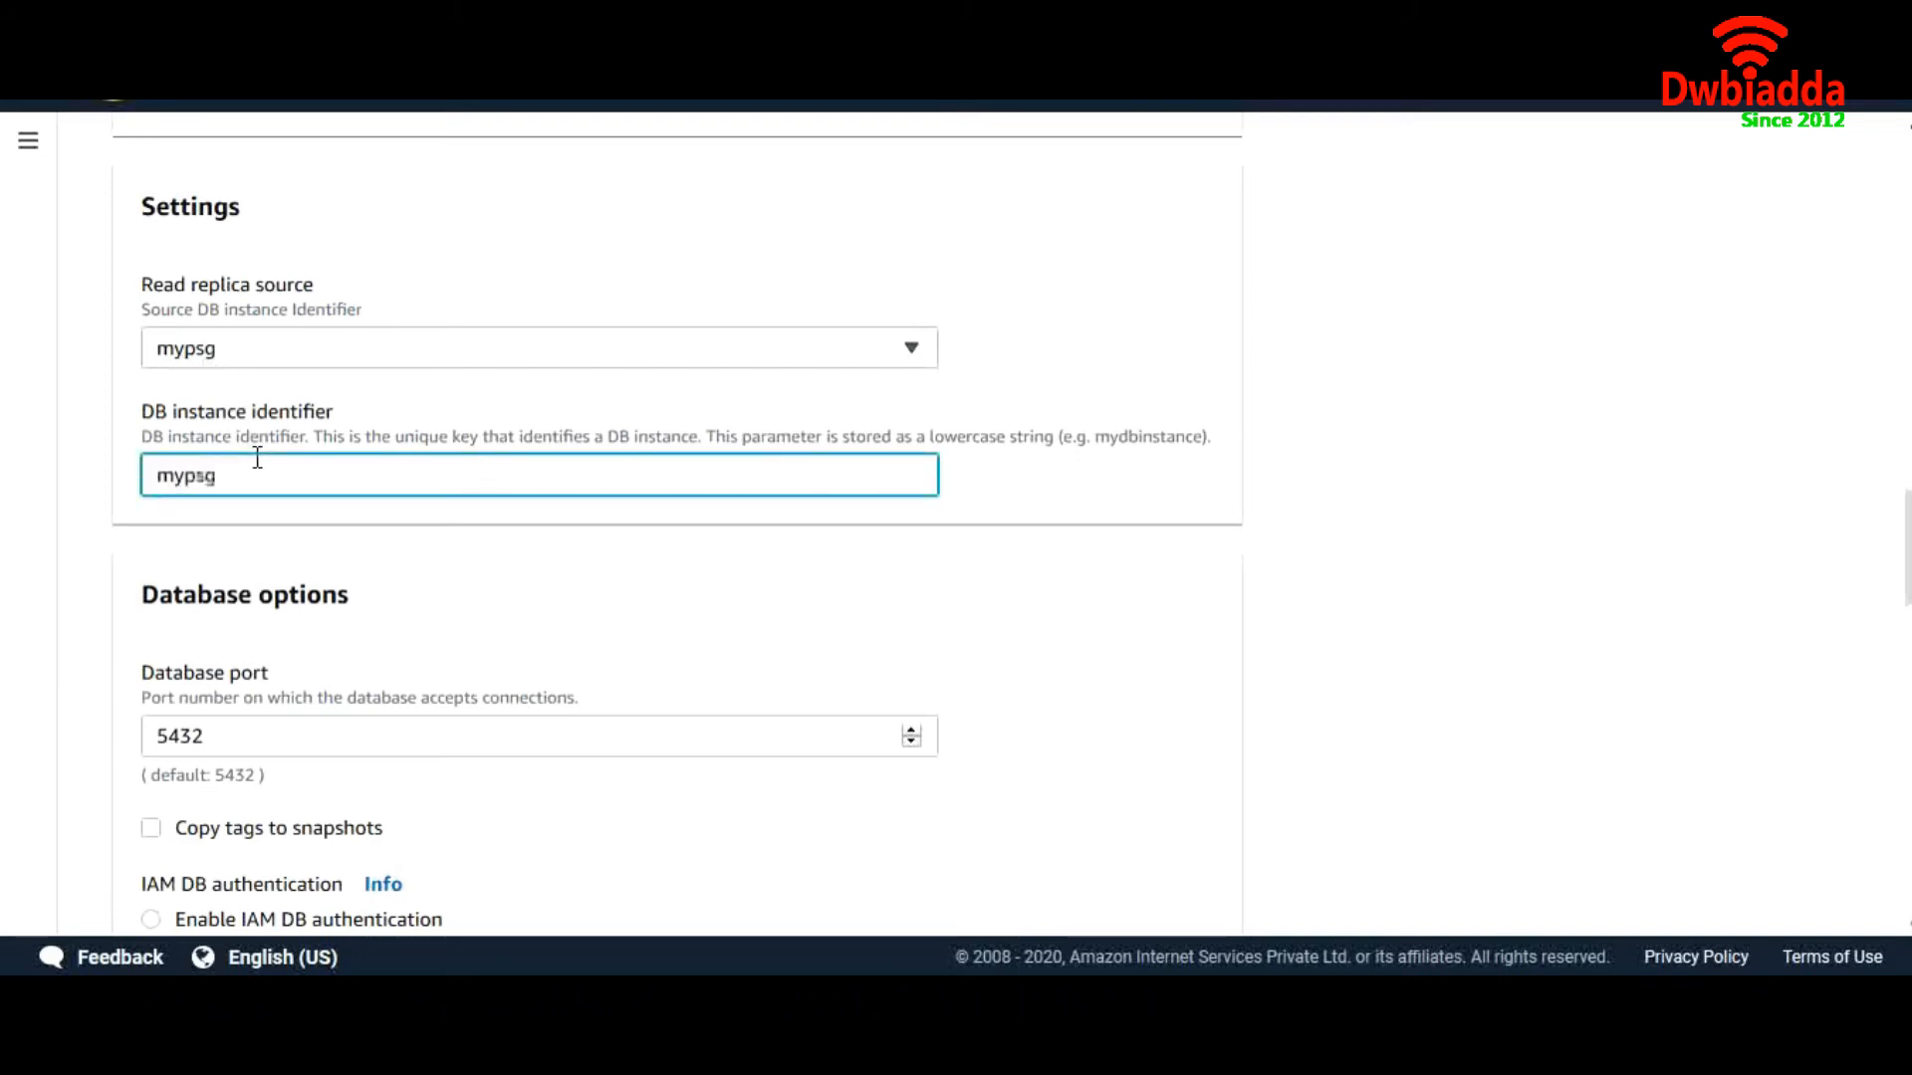
{"action": "type", "text": "-replica"}
Submit the read replica creation
{"action": "scroll", "coordinate": [398, 694], "scroll_direction": "down", "scroll_amount": 5}
{"action": "scroll", "coordinate": [399, 694], "scroll_direction": "down", "scroll_amount": 5}
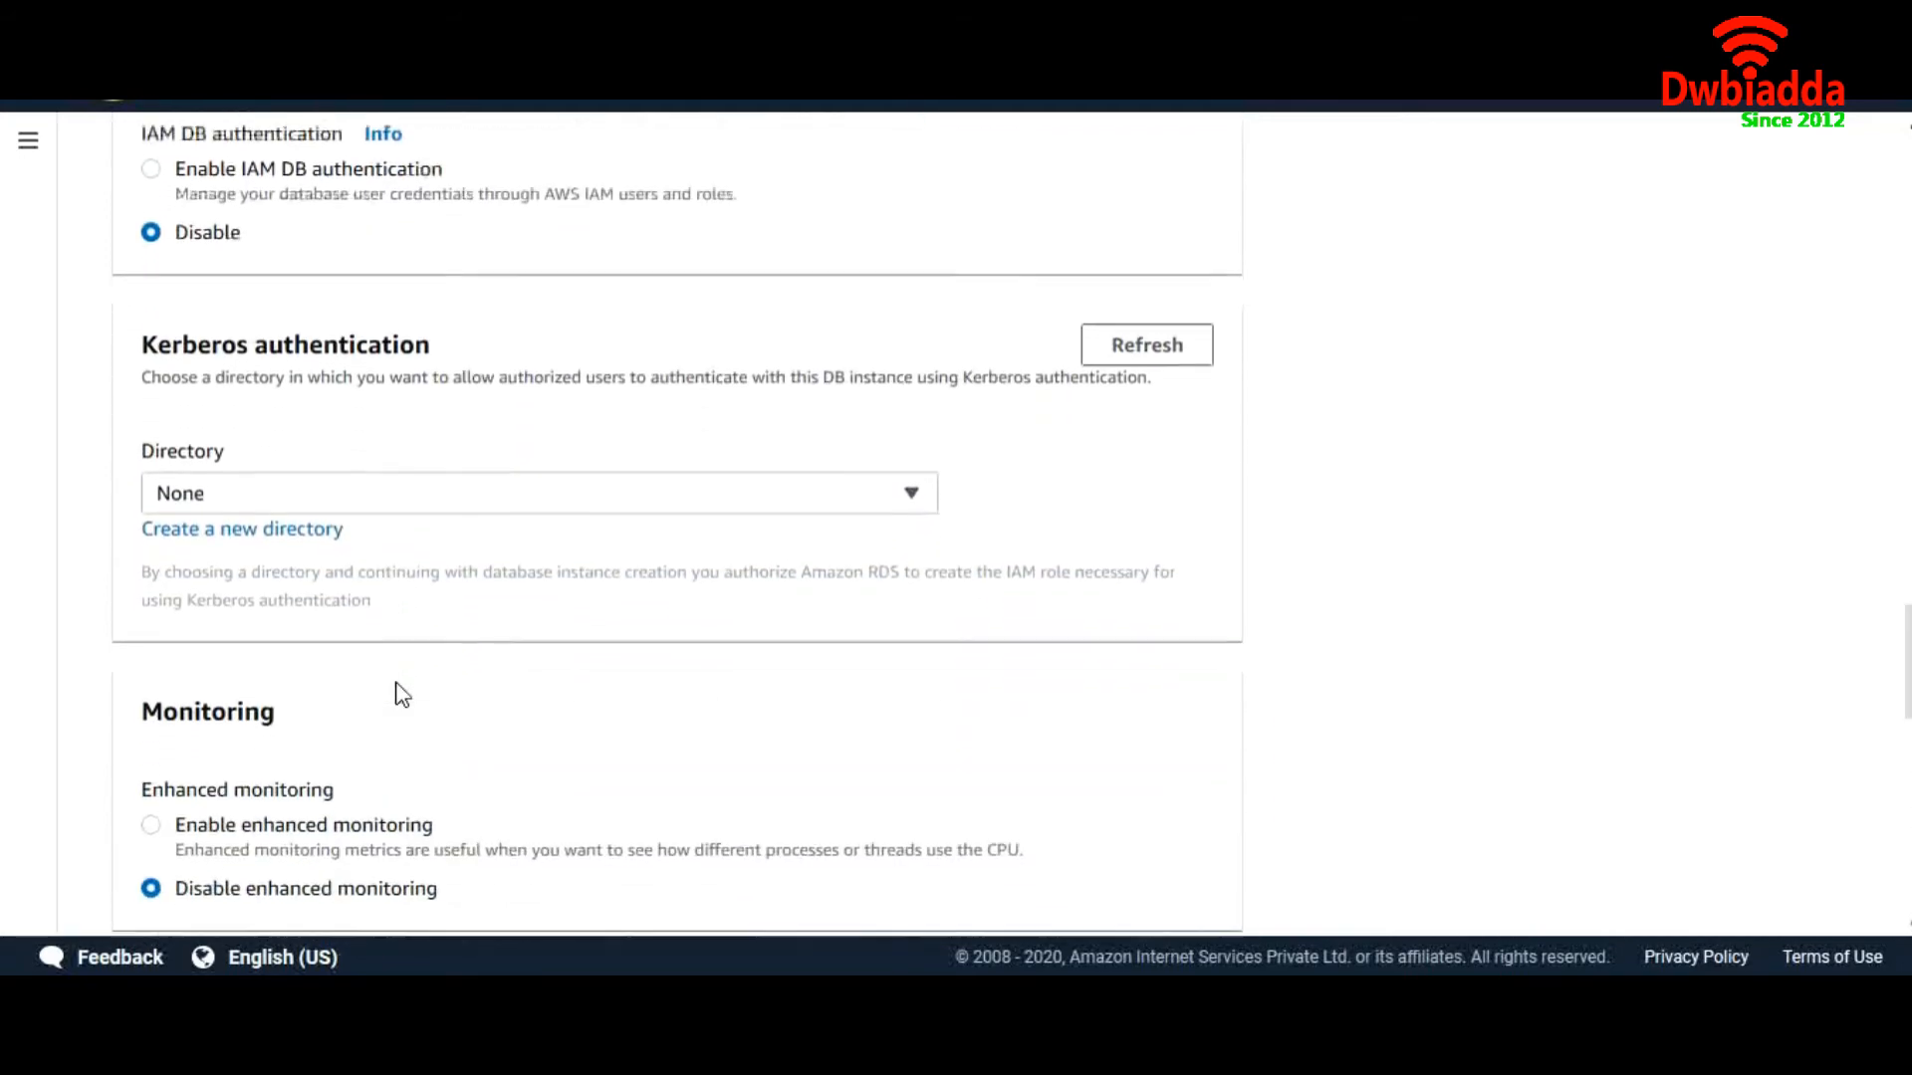
{"action": "scroll", "coordinate": [401, 694], "scroll_direction": "up", "scroll_amount": 4}
{"action": "scroll", "coordinate": [401, 694], "scroll_direction": "down", "scroll_amount": 5}
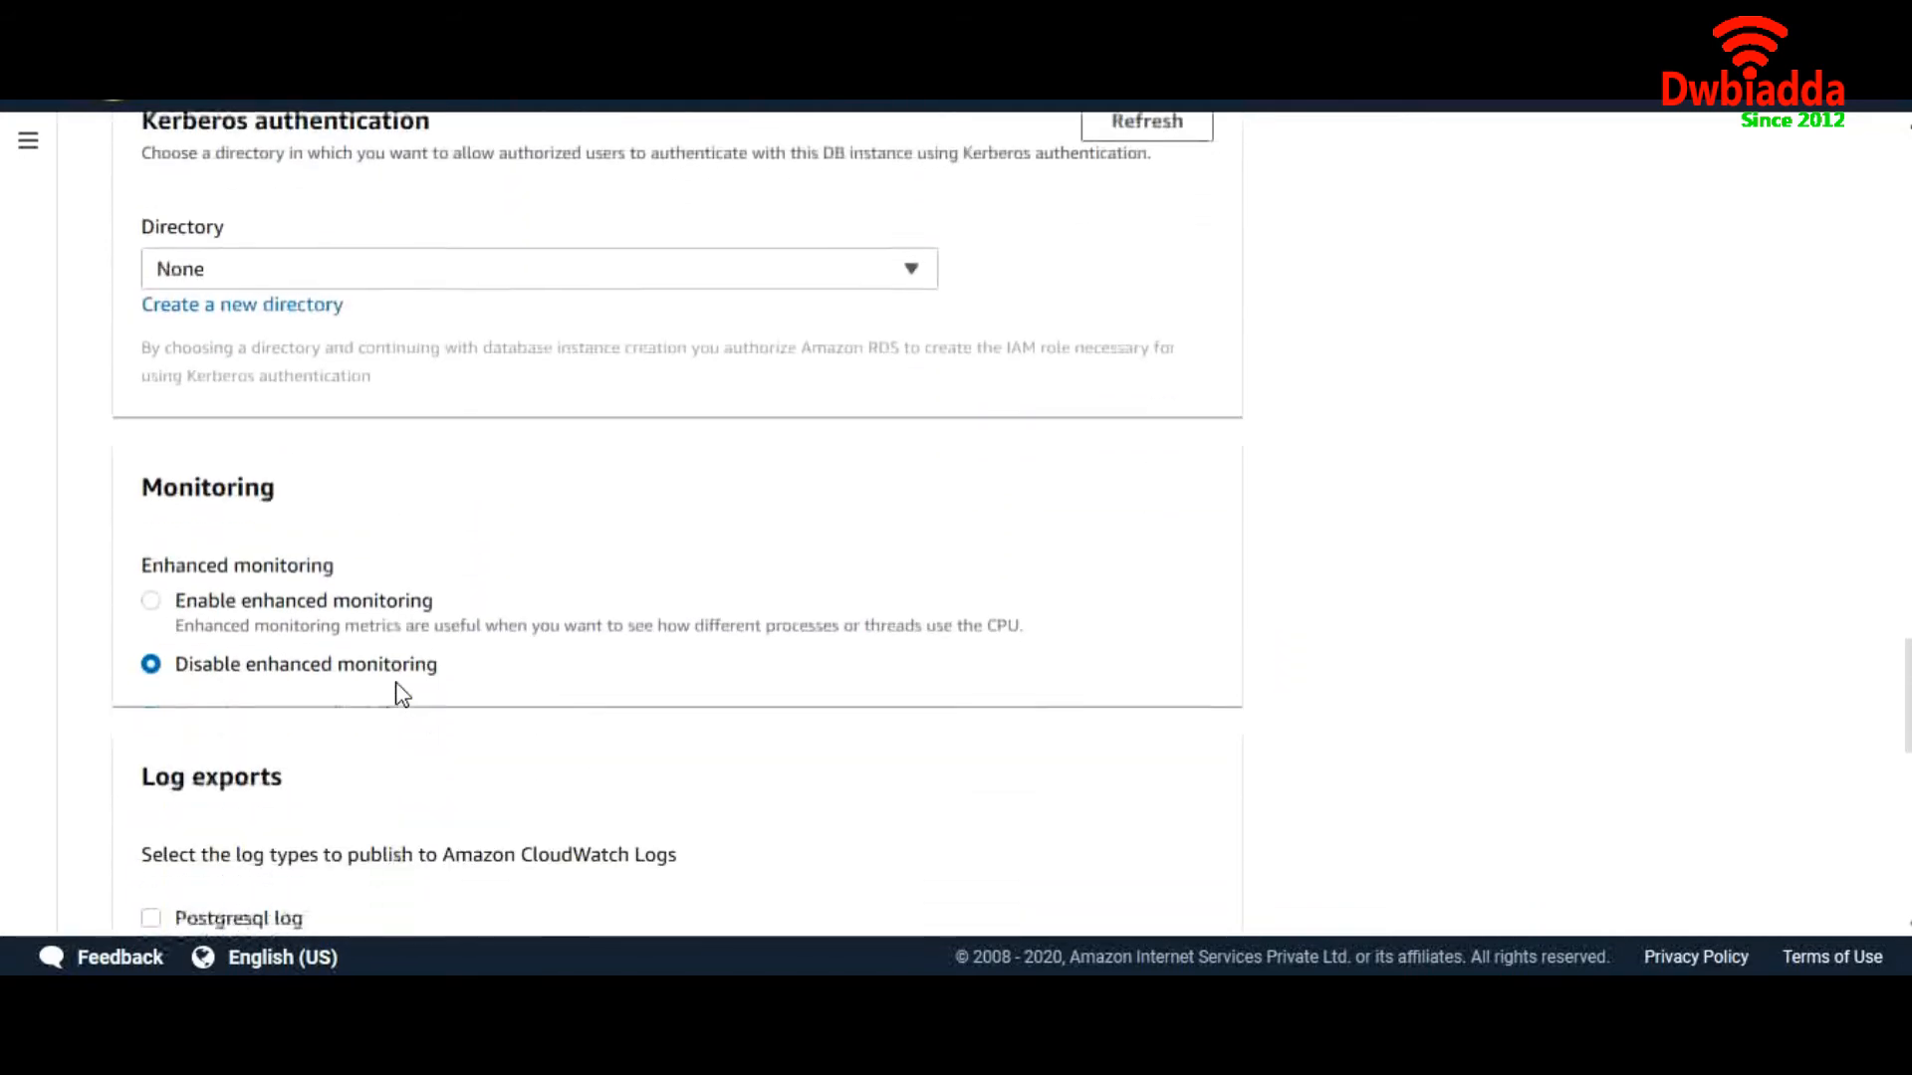
{"action": "scroll", "coordinate": [401, 694], "scroll_direction": "down", "scroll_amount": 8}
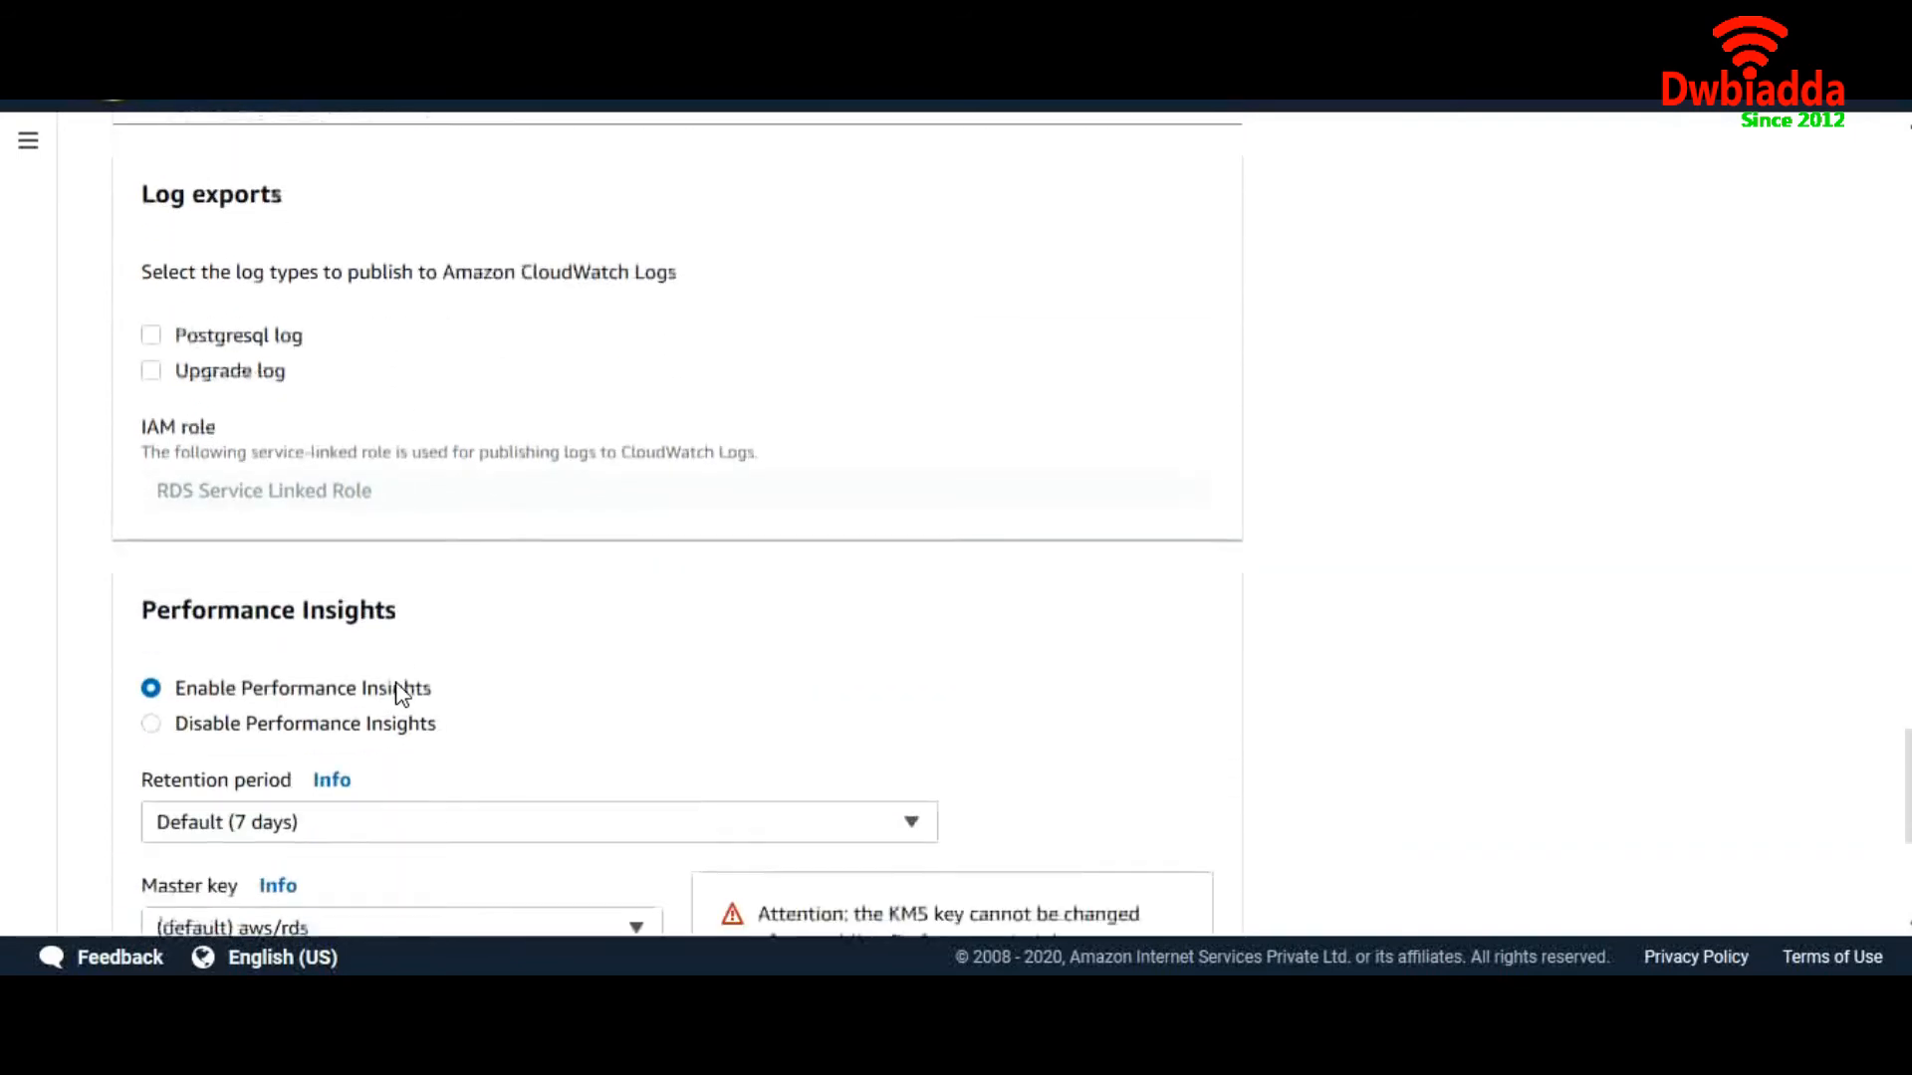
{"action": "left_click", "coordinate": [1115, 887]}
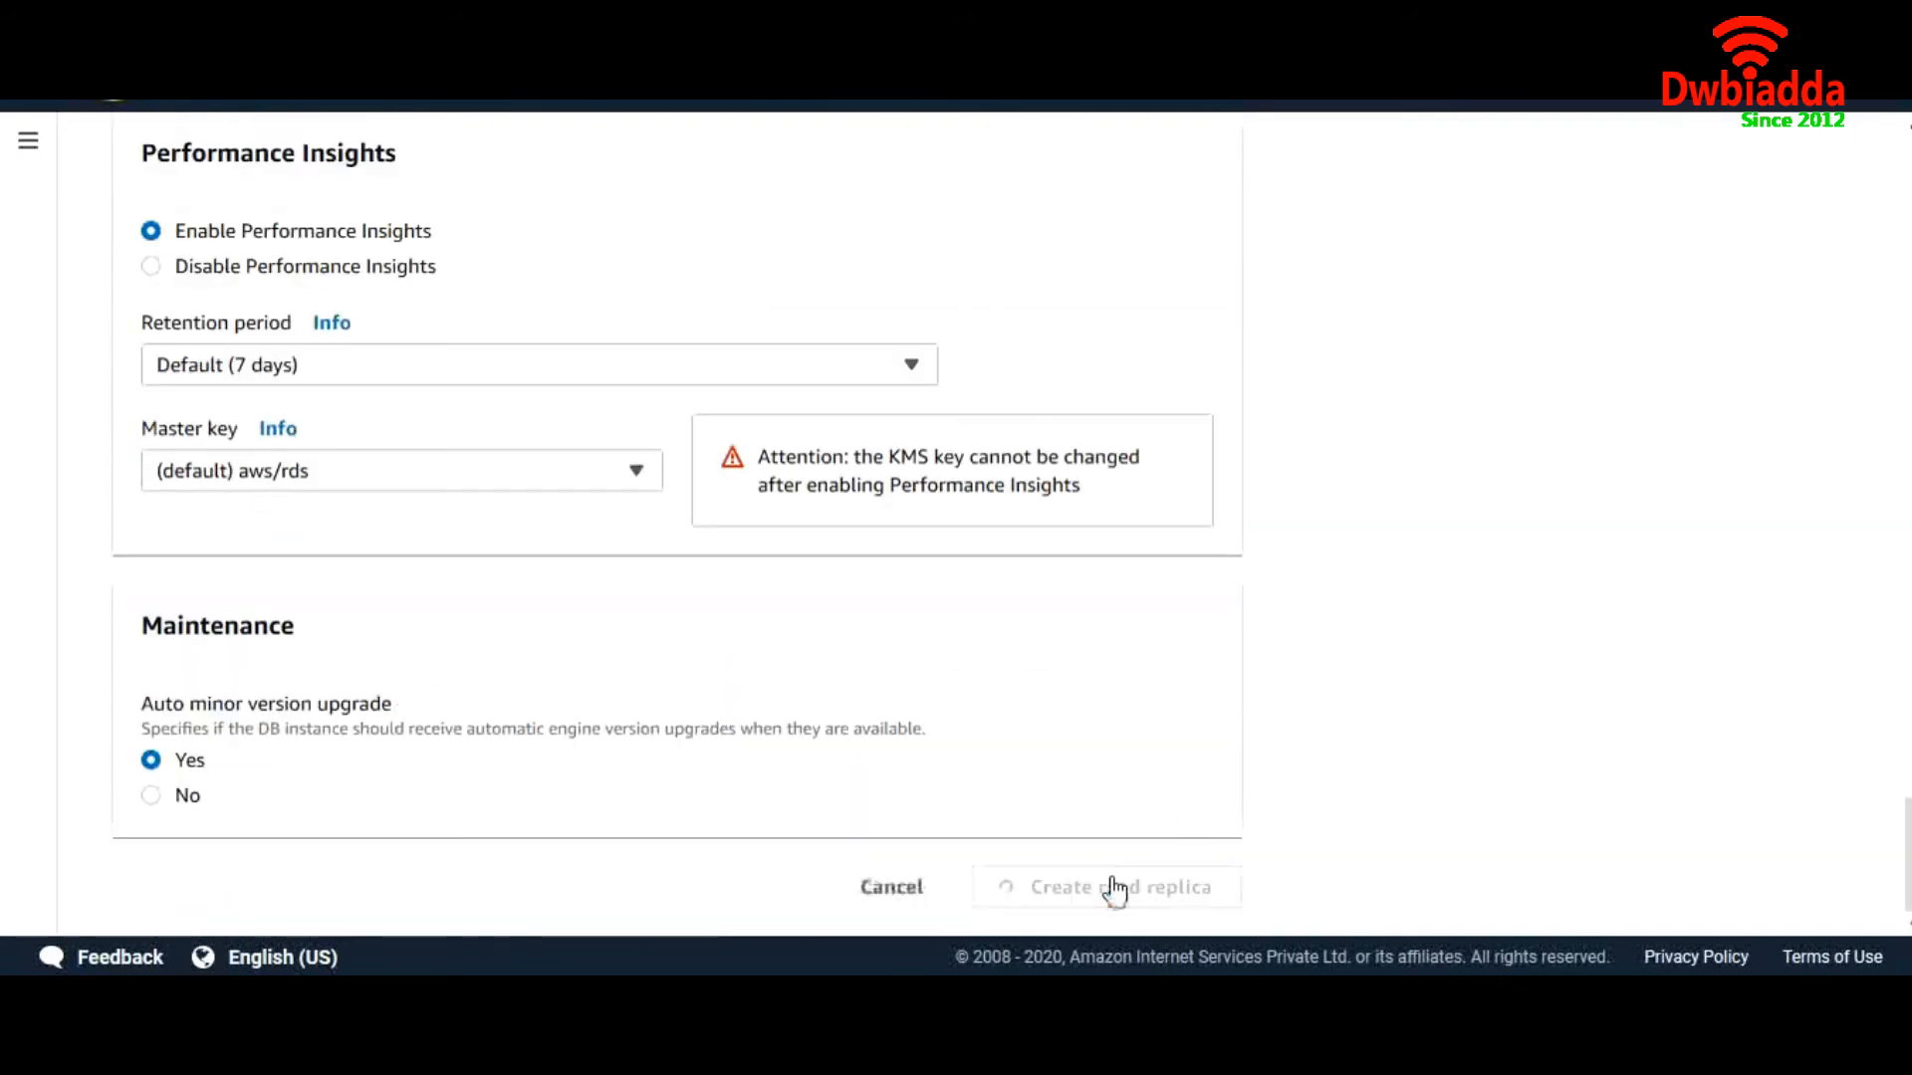
Refresh the databases list, check mypsg as Master and its Replica, and view mypsg details
{"action": "left_click", "coordinate": [582, 164]}
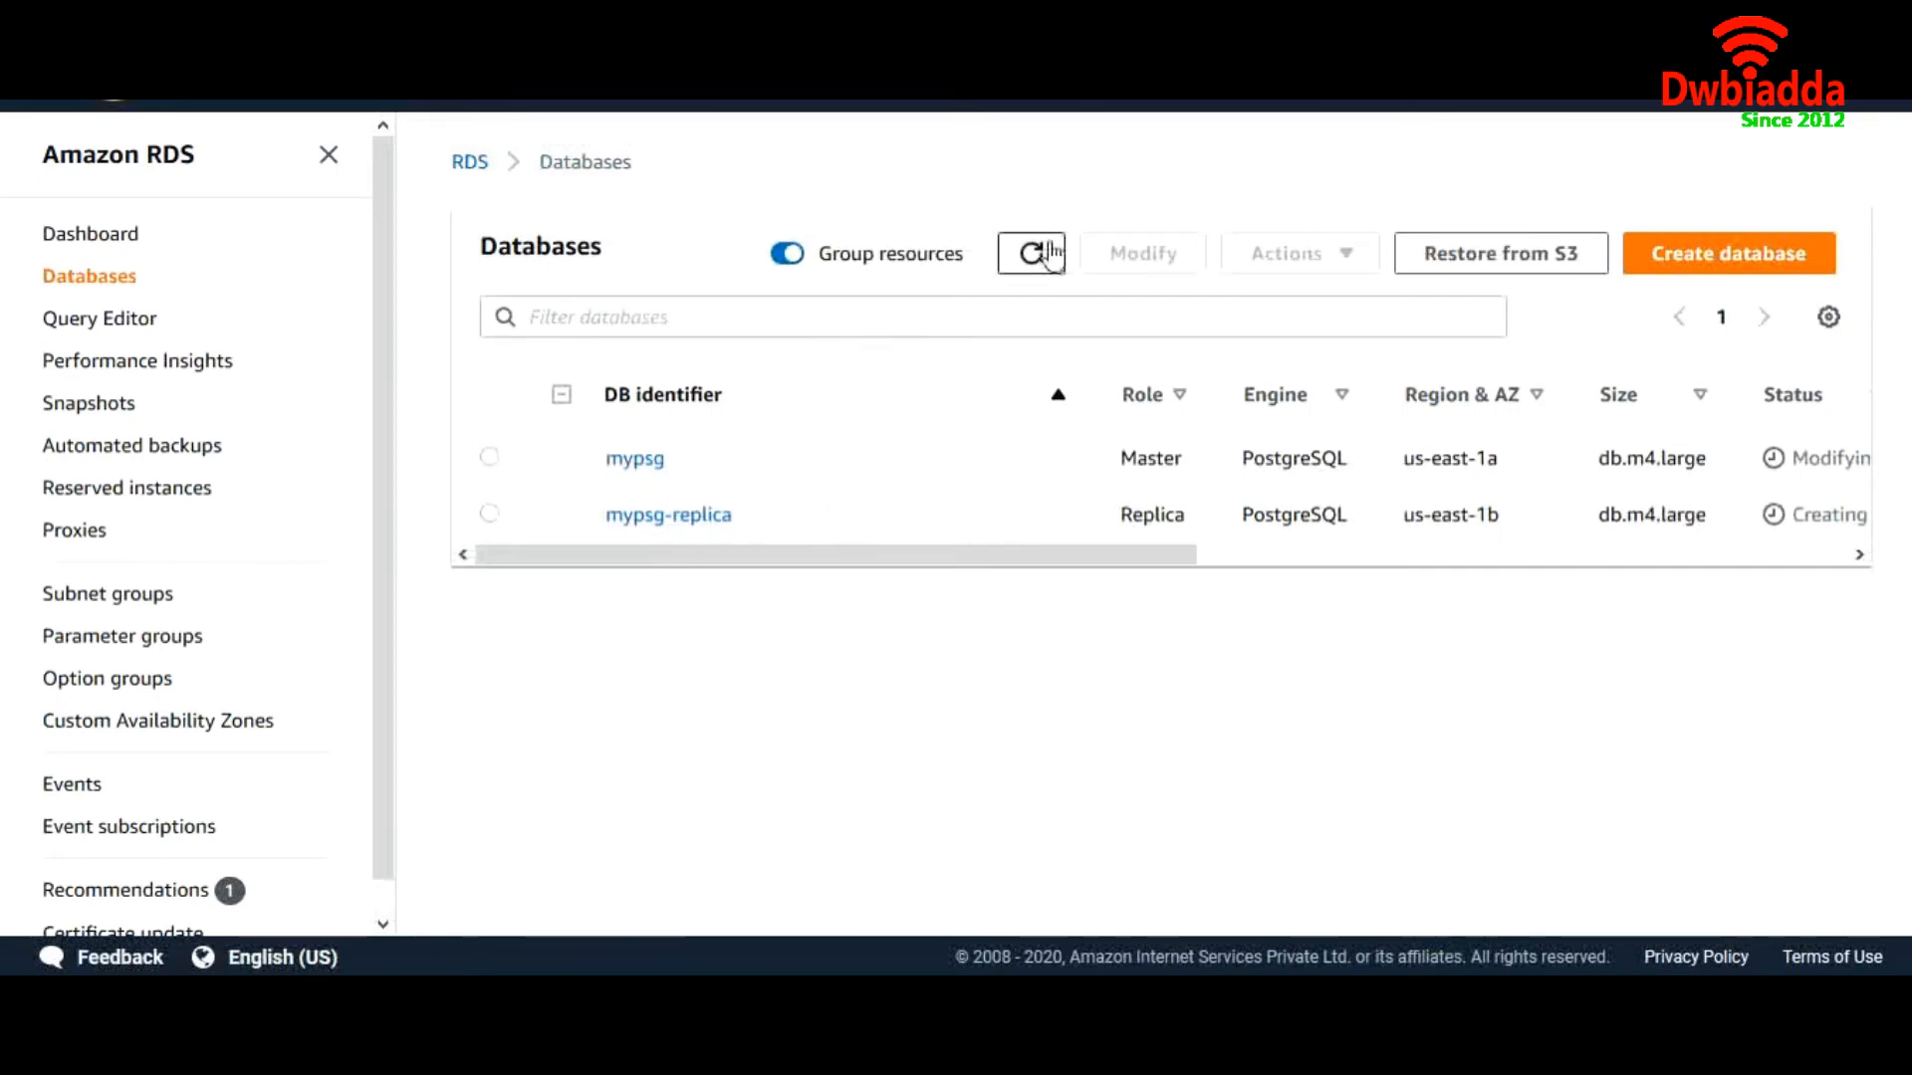
{"action": "left_click", "coordinate": [1032, 259]}
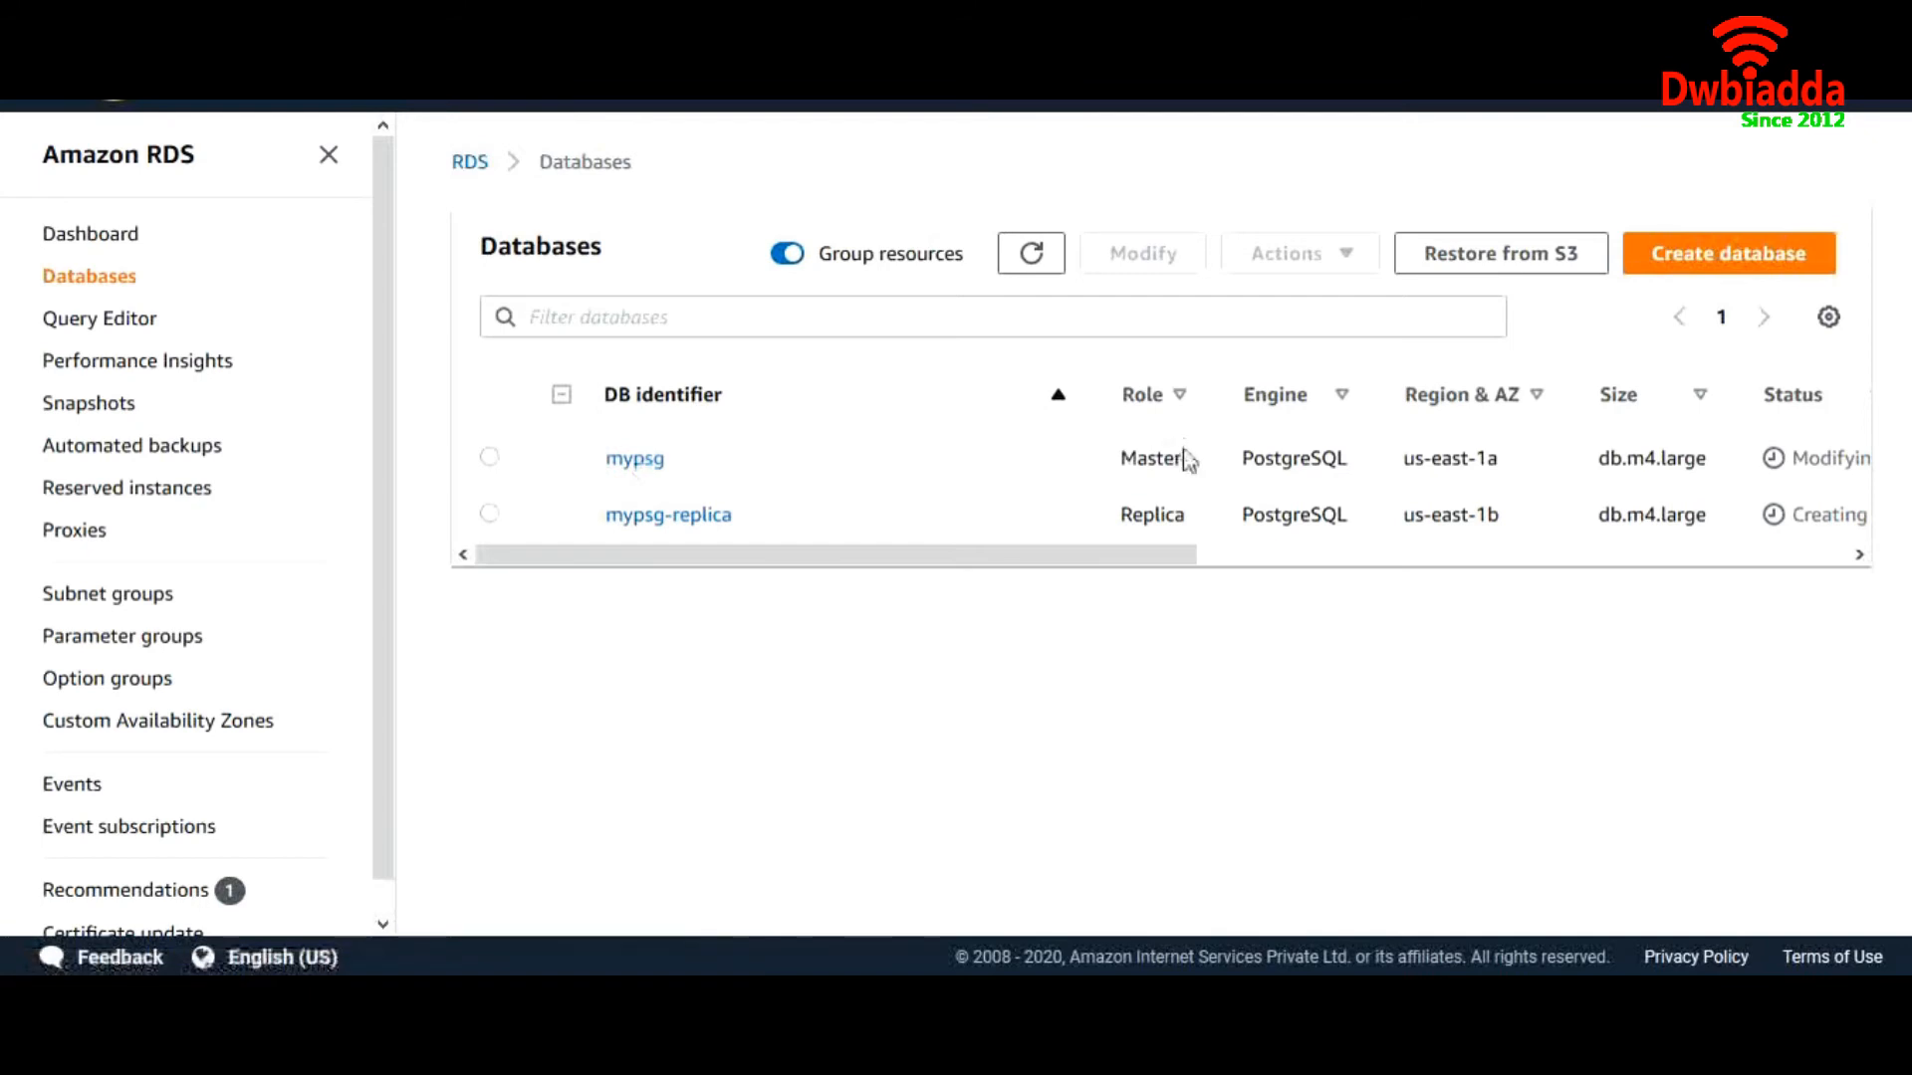
{"action": "left_click_drag", "start_coordinate": [1187, 460], "coordinate": [1200, 518]}
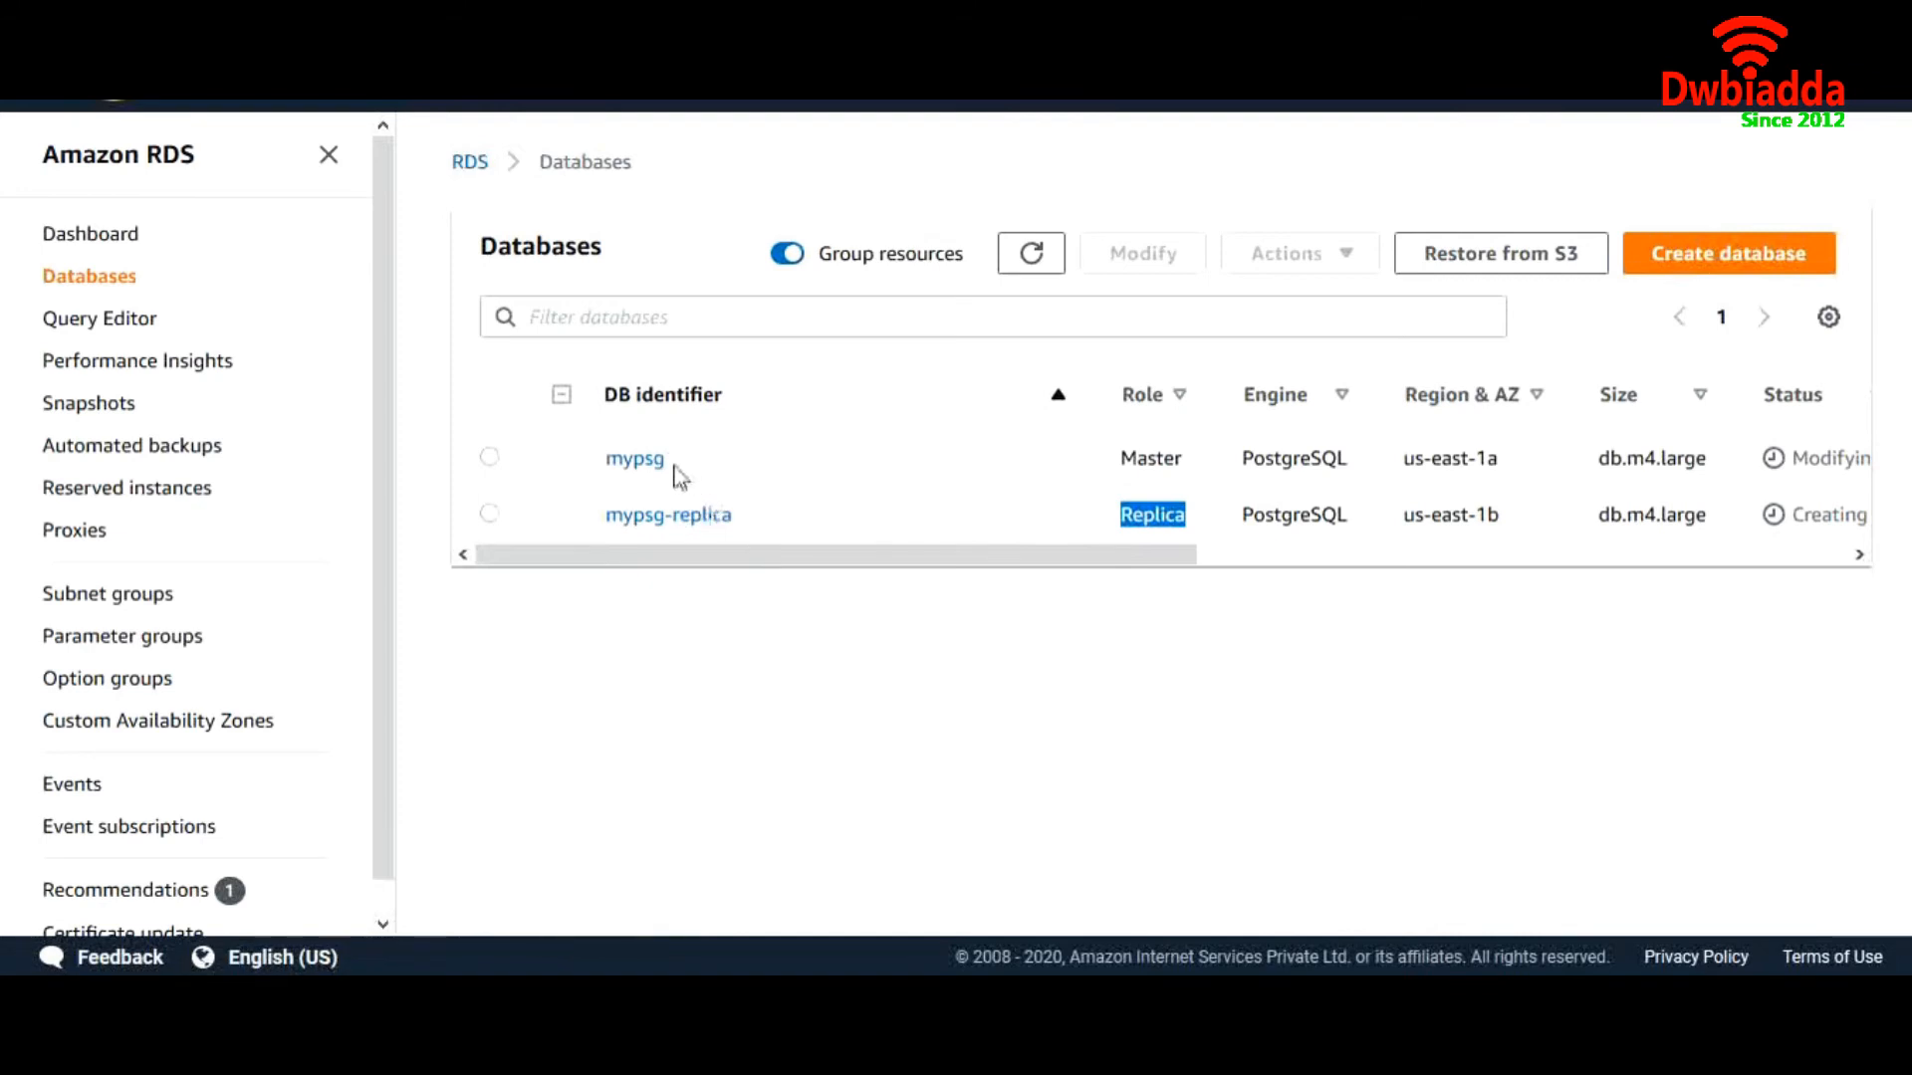
{"action": "left_click_drag", "start_coordinate": [680, 471], "coordinate": [609, 472]}
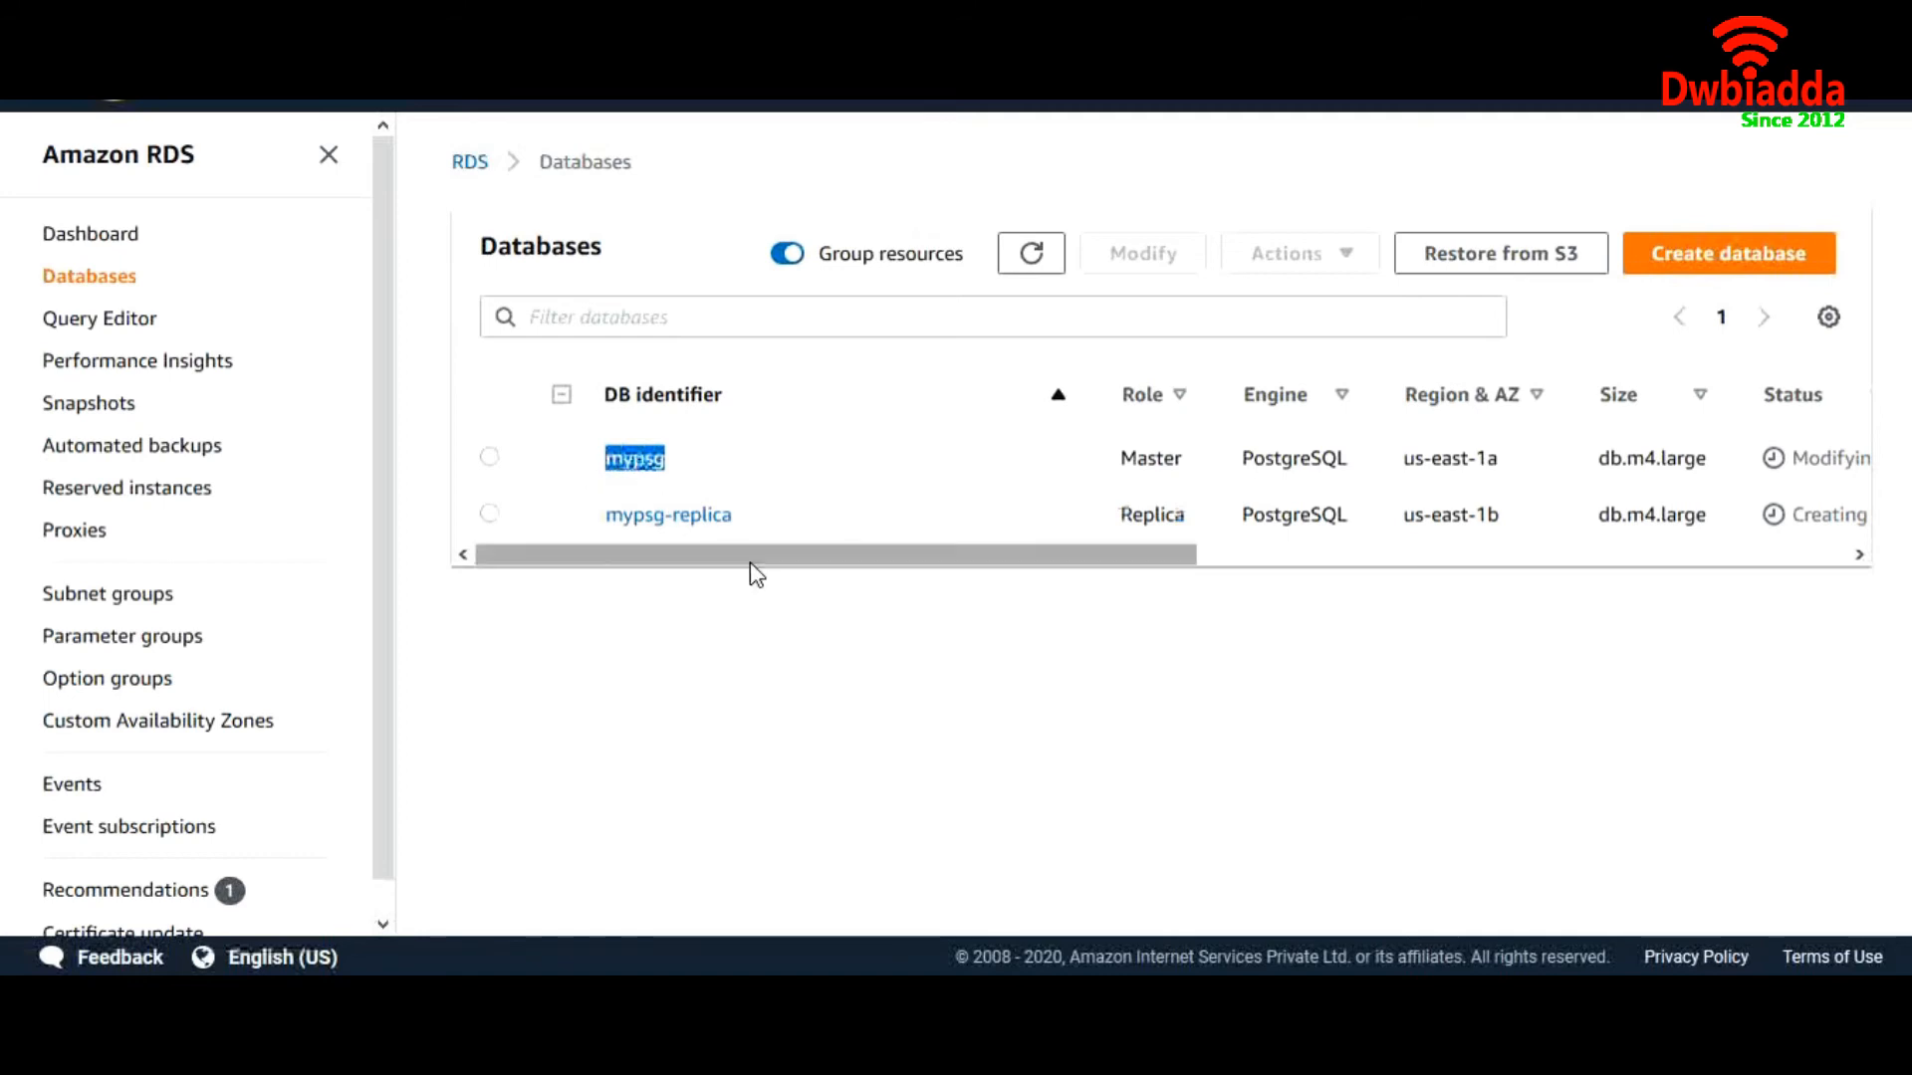
{"action": "left_click_drag", "start_coordinate": [756, 567], "coordinate": [715, 572]}
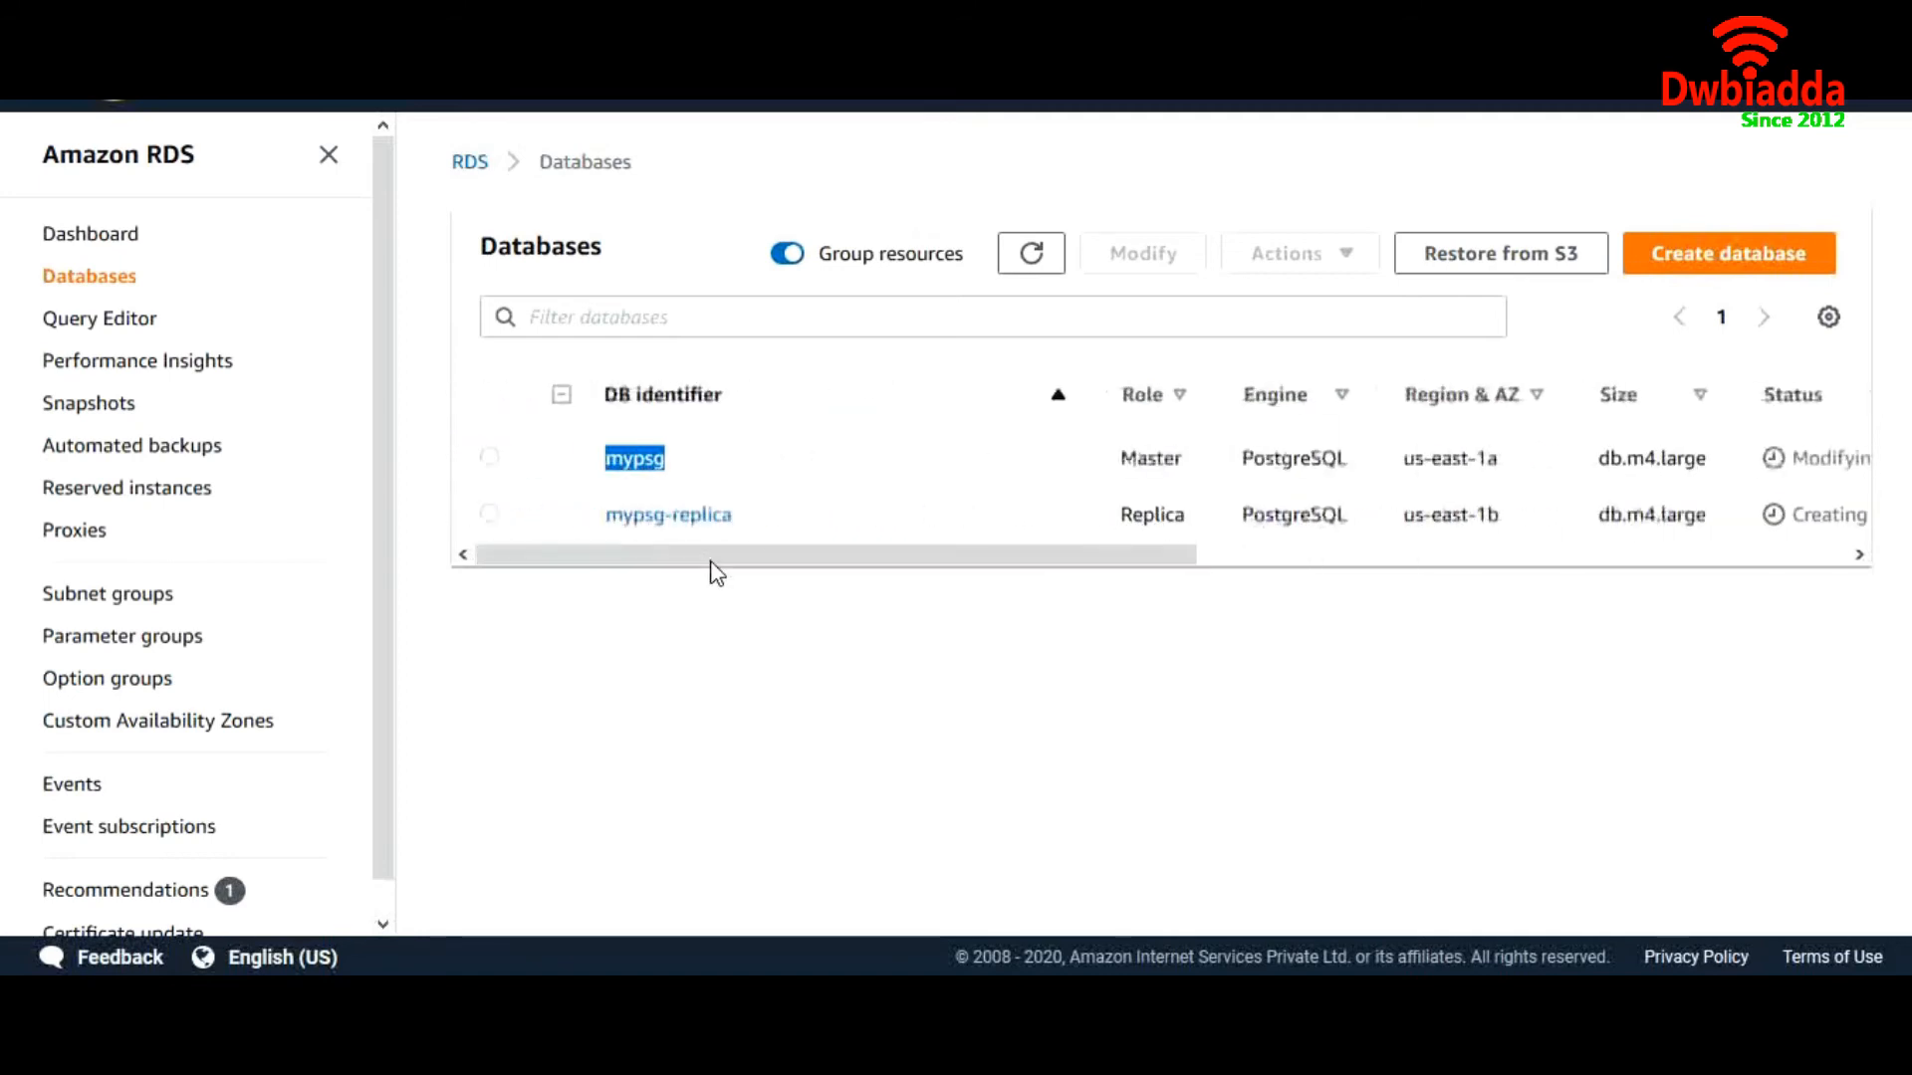
{"action": "left_click", "coordinate": [646, 466]}
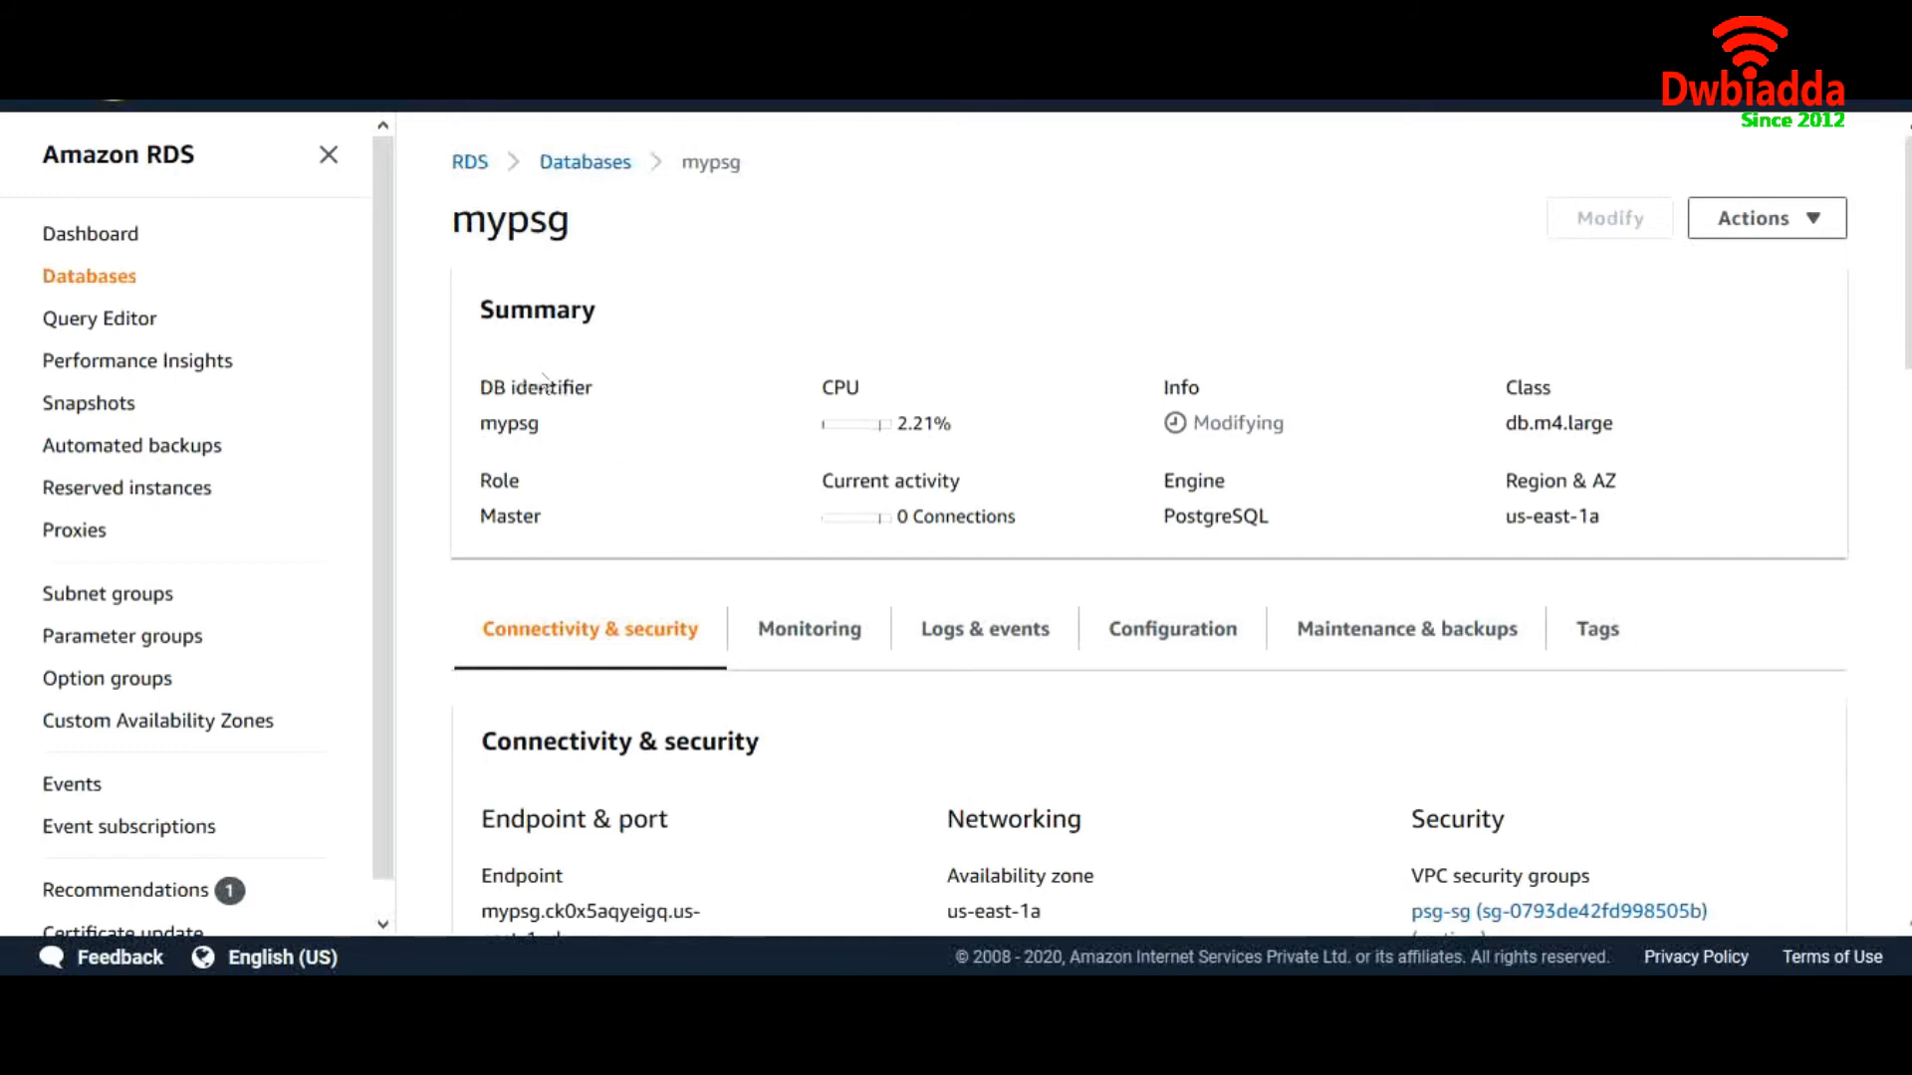
{"action": "left_click", "coordinate": [584, 162]}
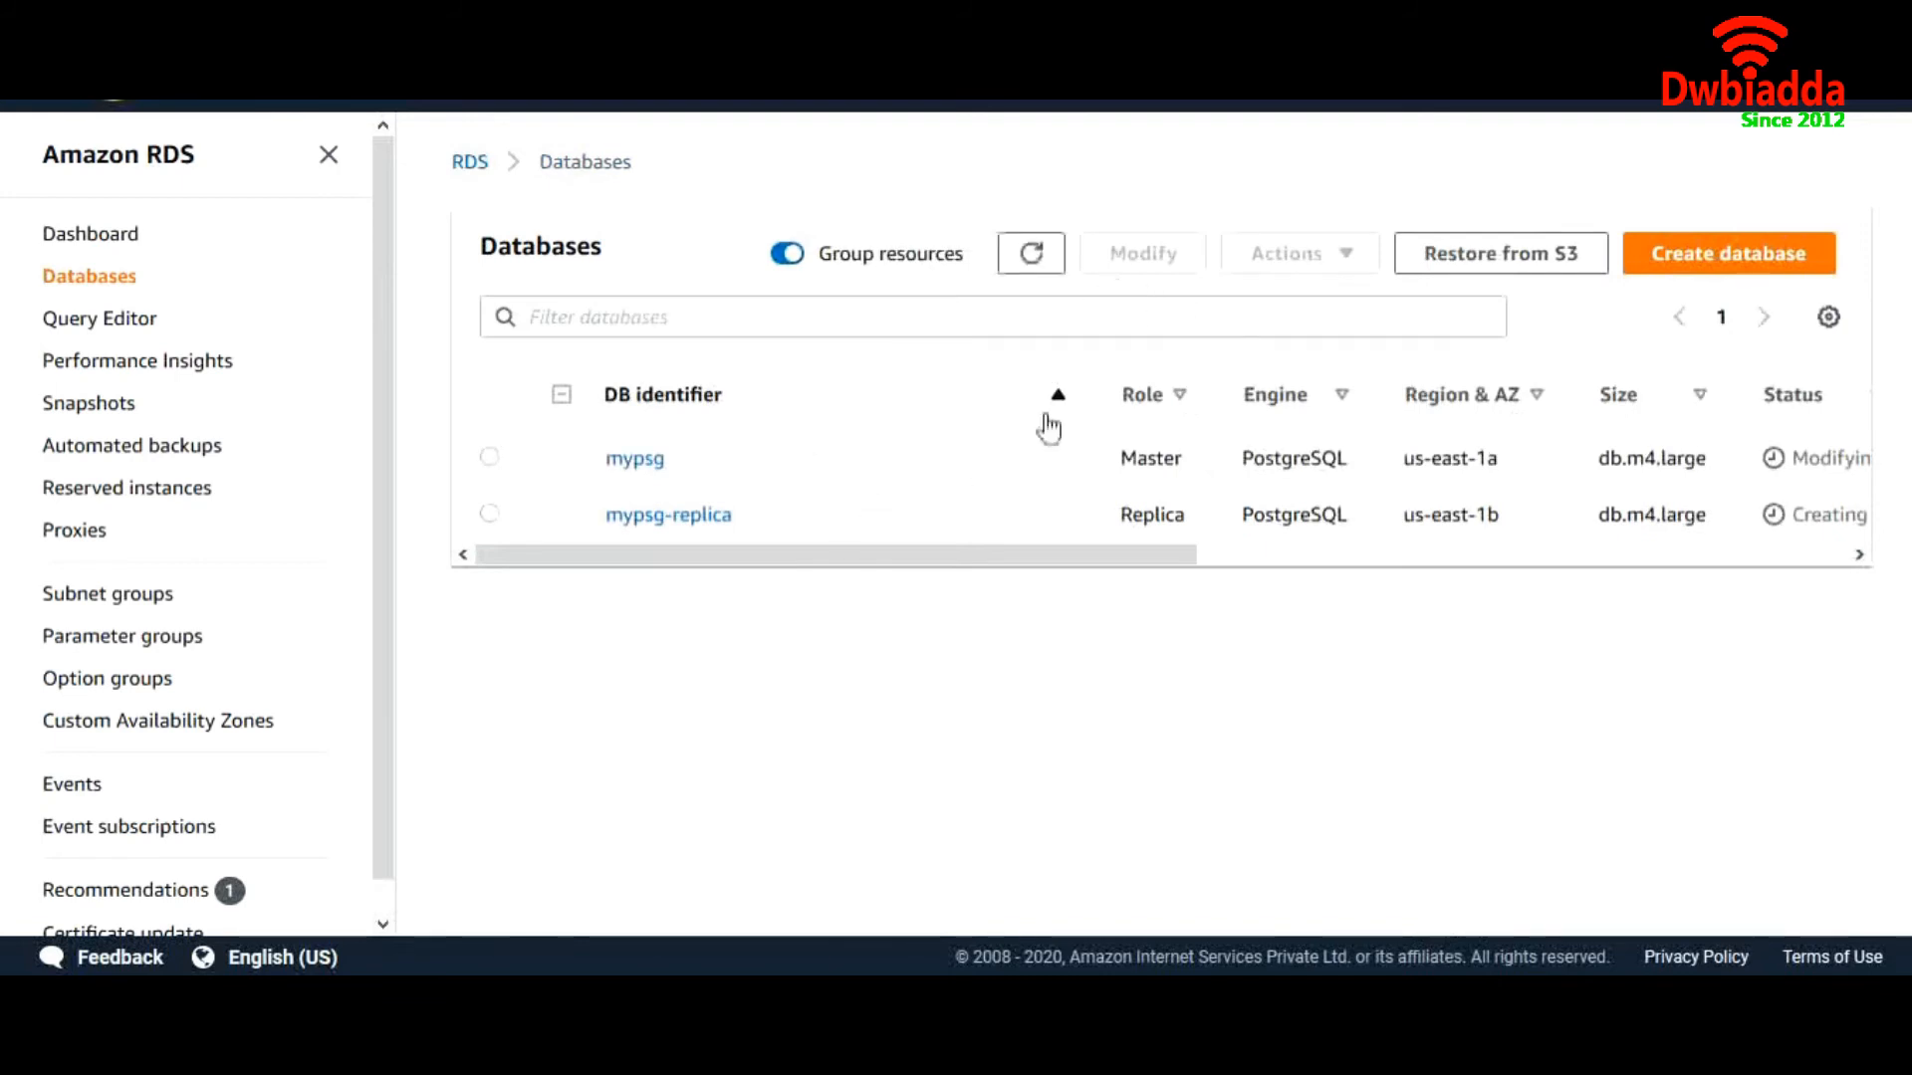
Refresh and check mypsg is Available in us-east-1f while mypsg-replica is Creating in us-east-1b
{"action": "left_click_drag", "start_coordinate": [973, 559], "coordinate": [1179, 574]}
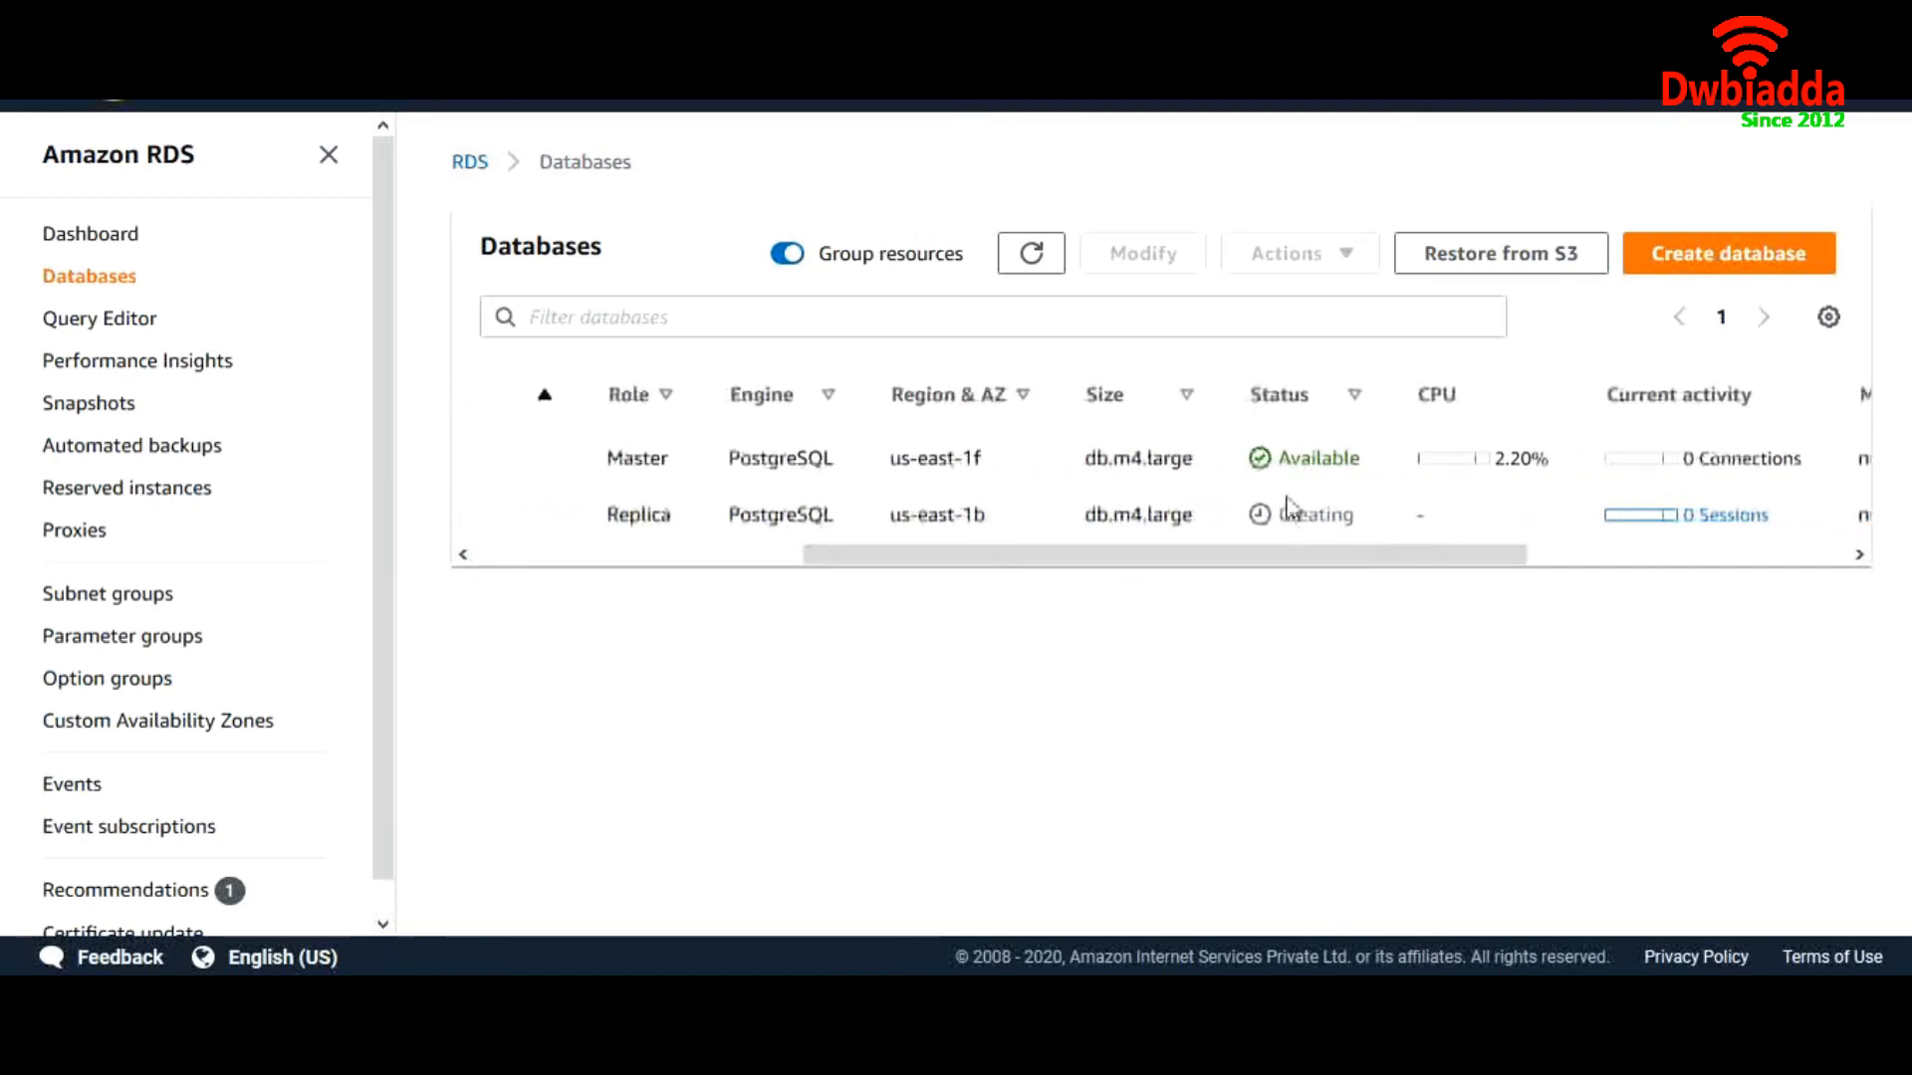
{"action": "left_click_drag", "start_coordinate": [999, 460], "coordinate": [893, 468]}
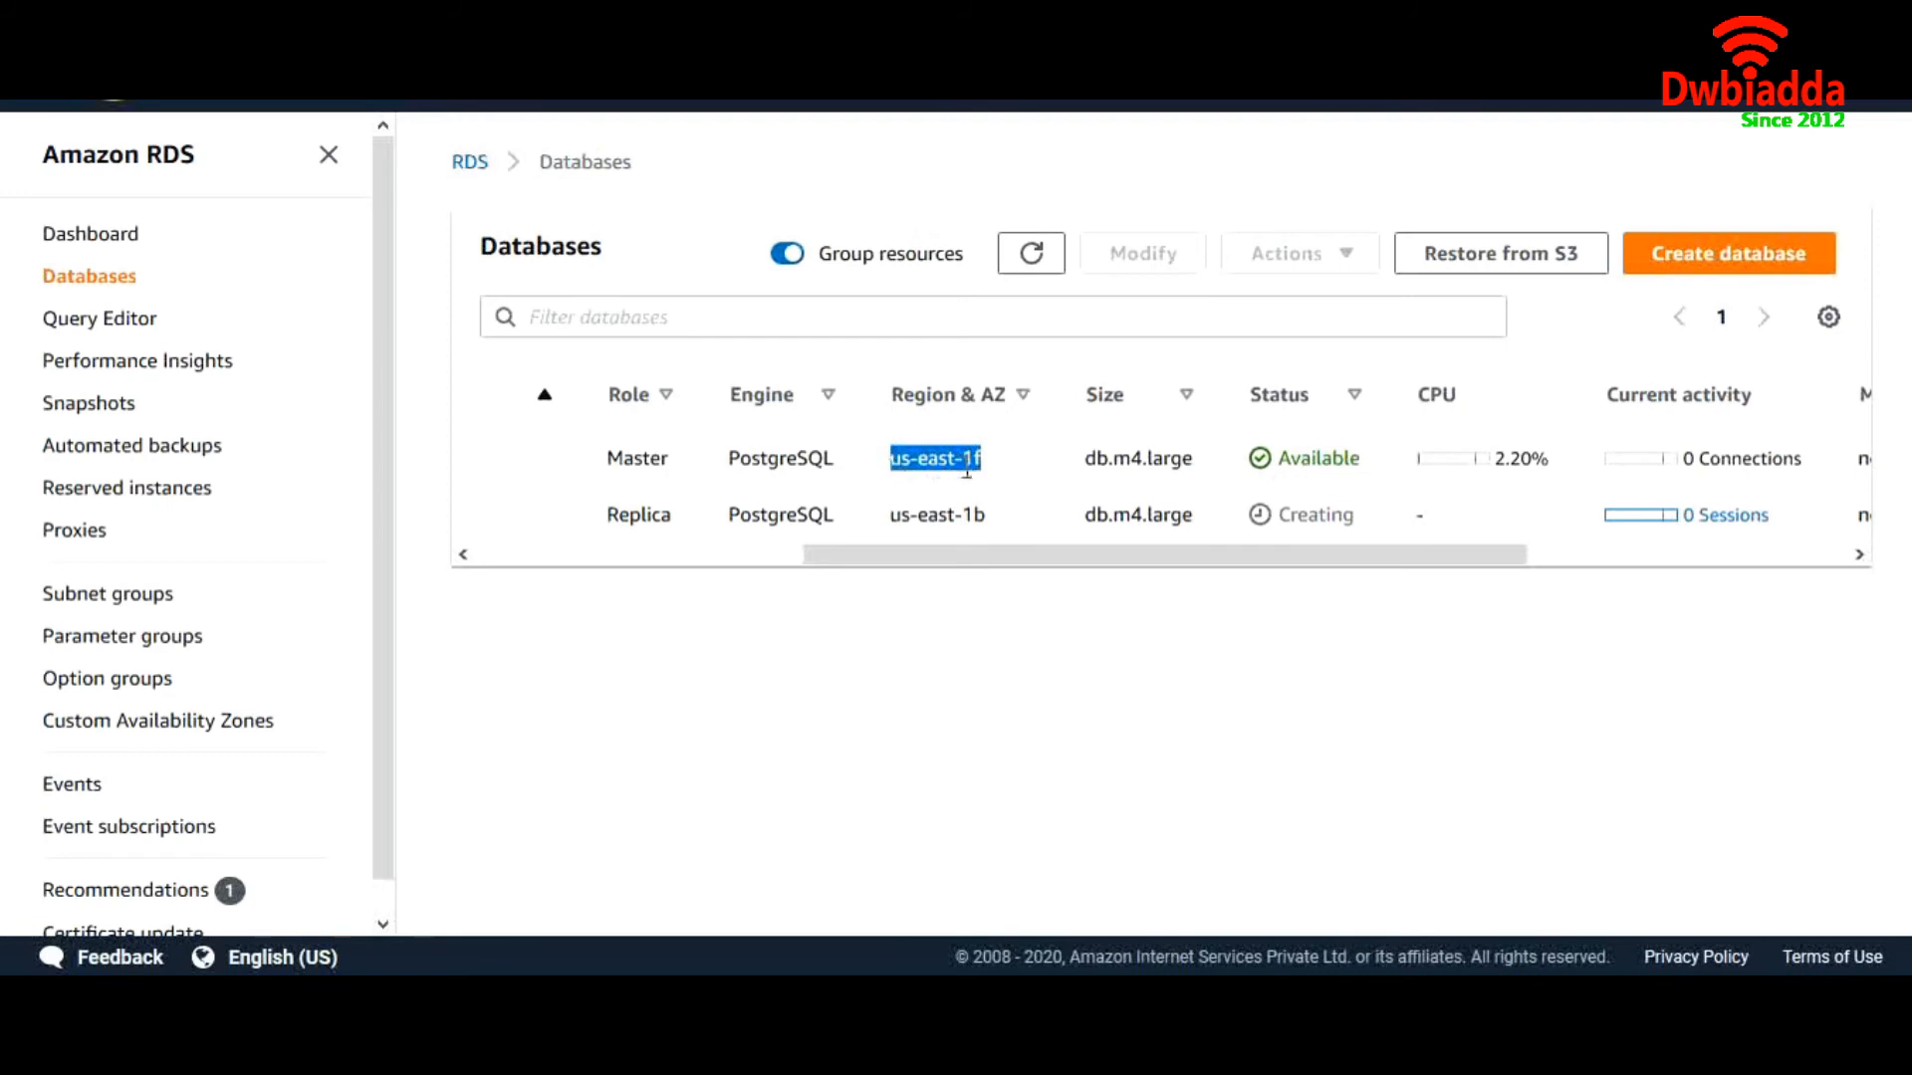
{"action": "left_click_drag", "start_coordinate": [1028, 557], "coordinate": [977, 557]}
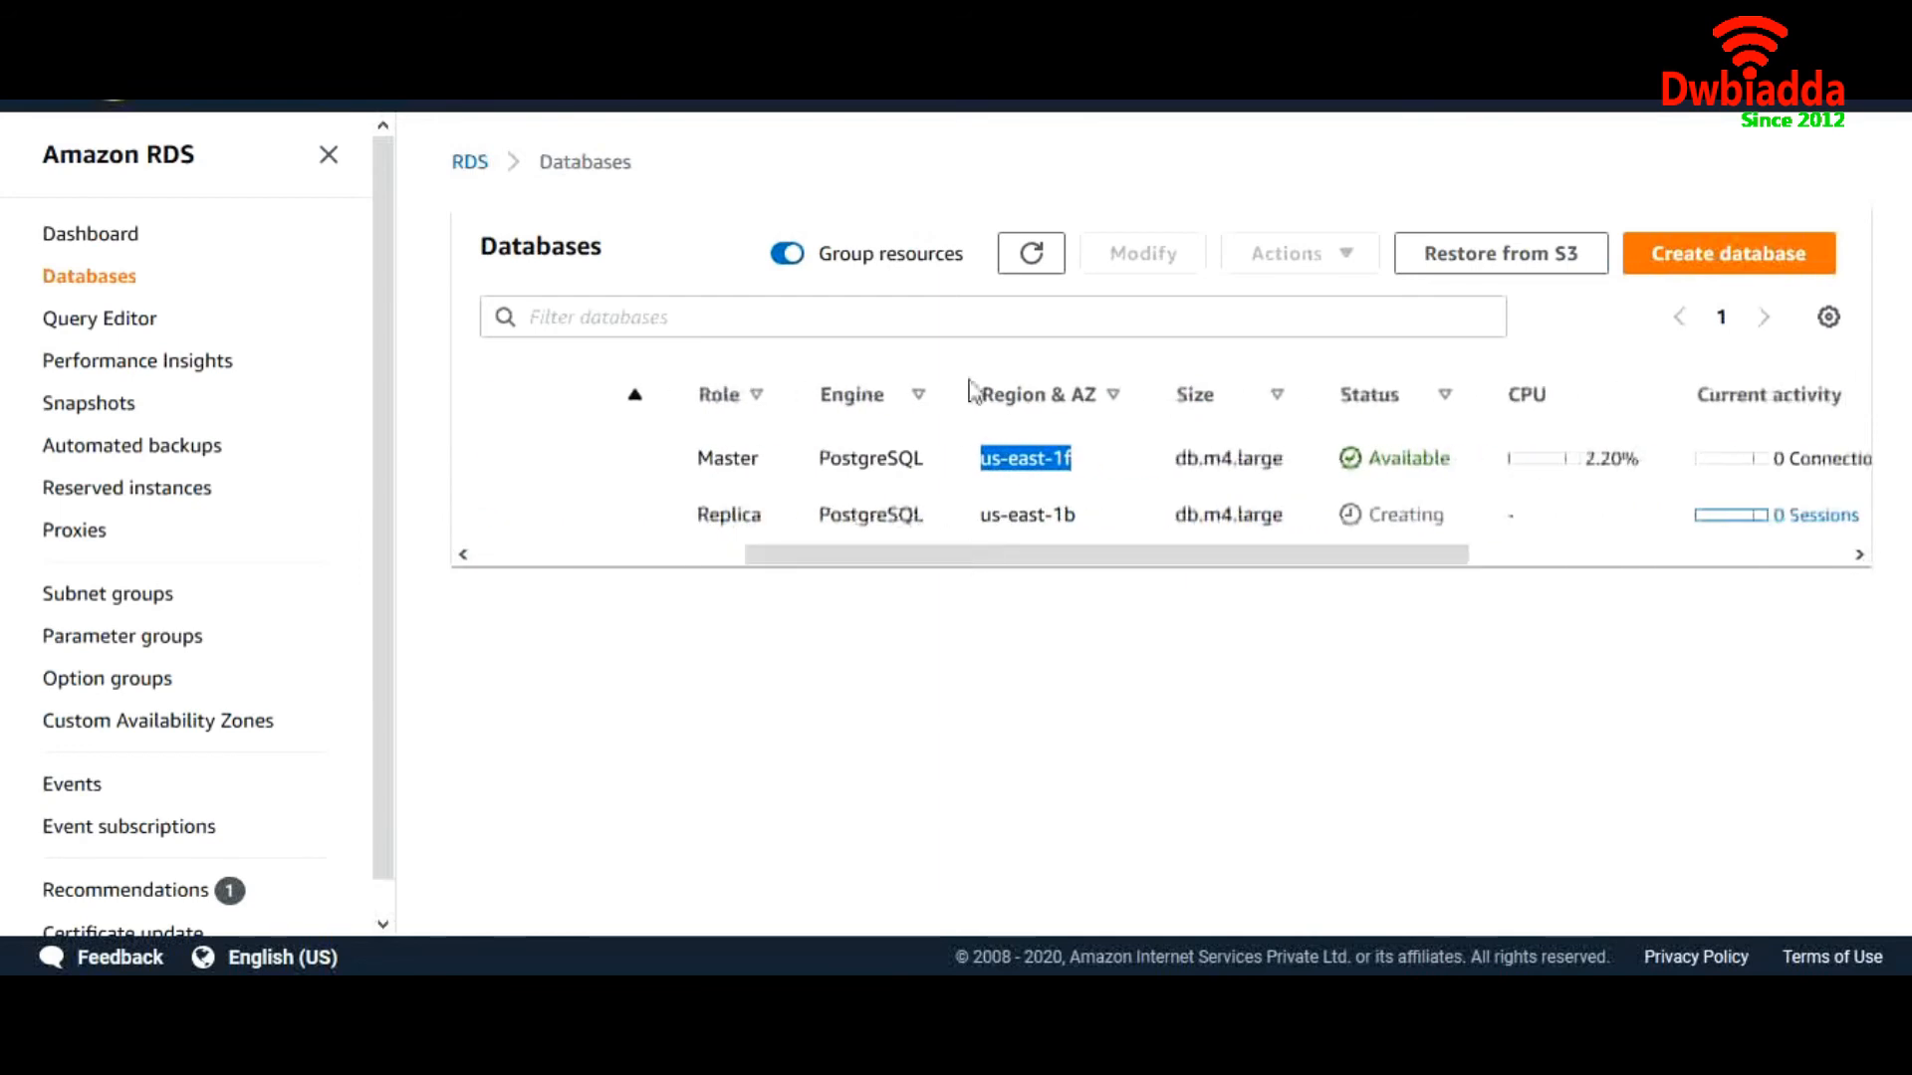
{"action": "left_click", "coordinate": [1033, 261]}
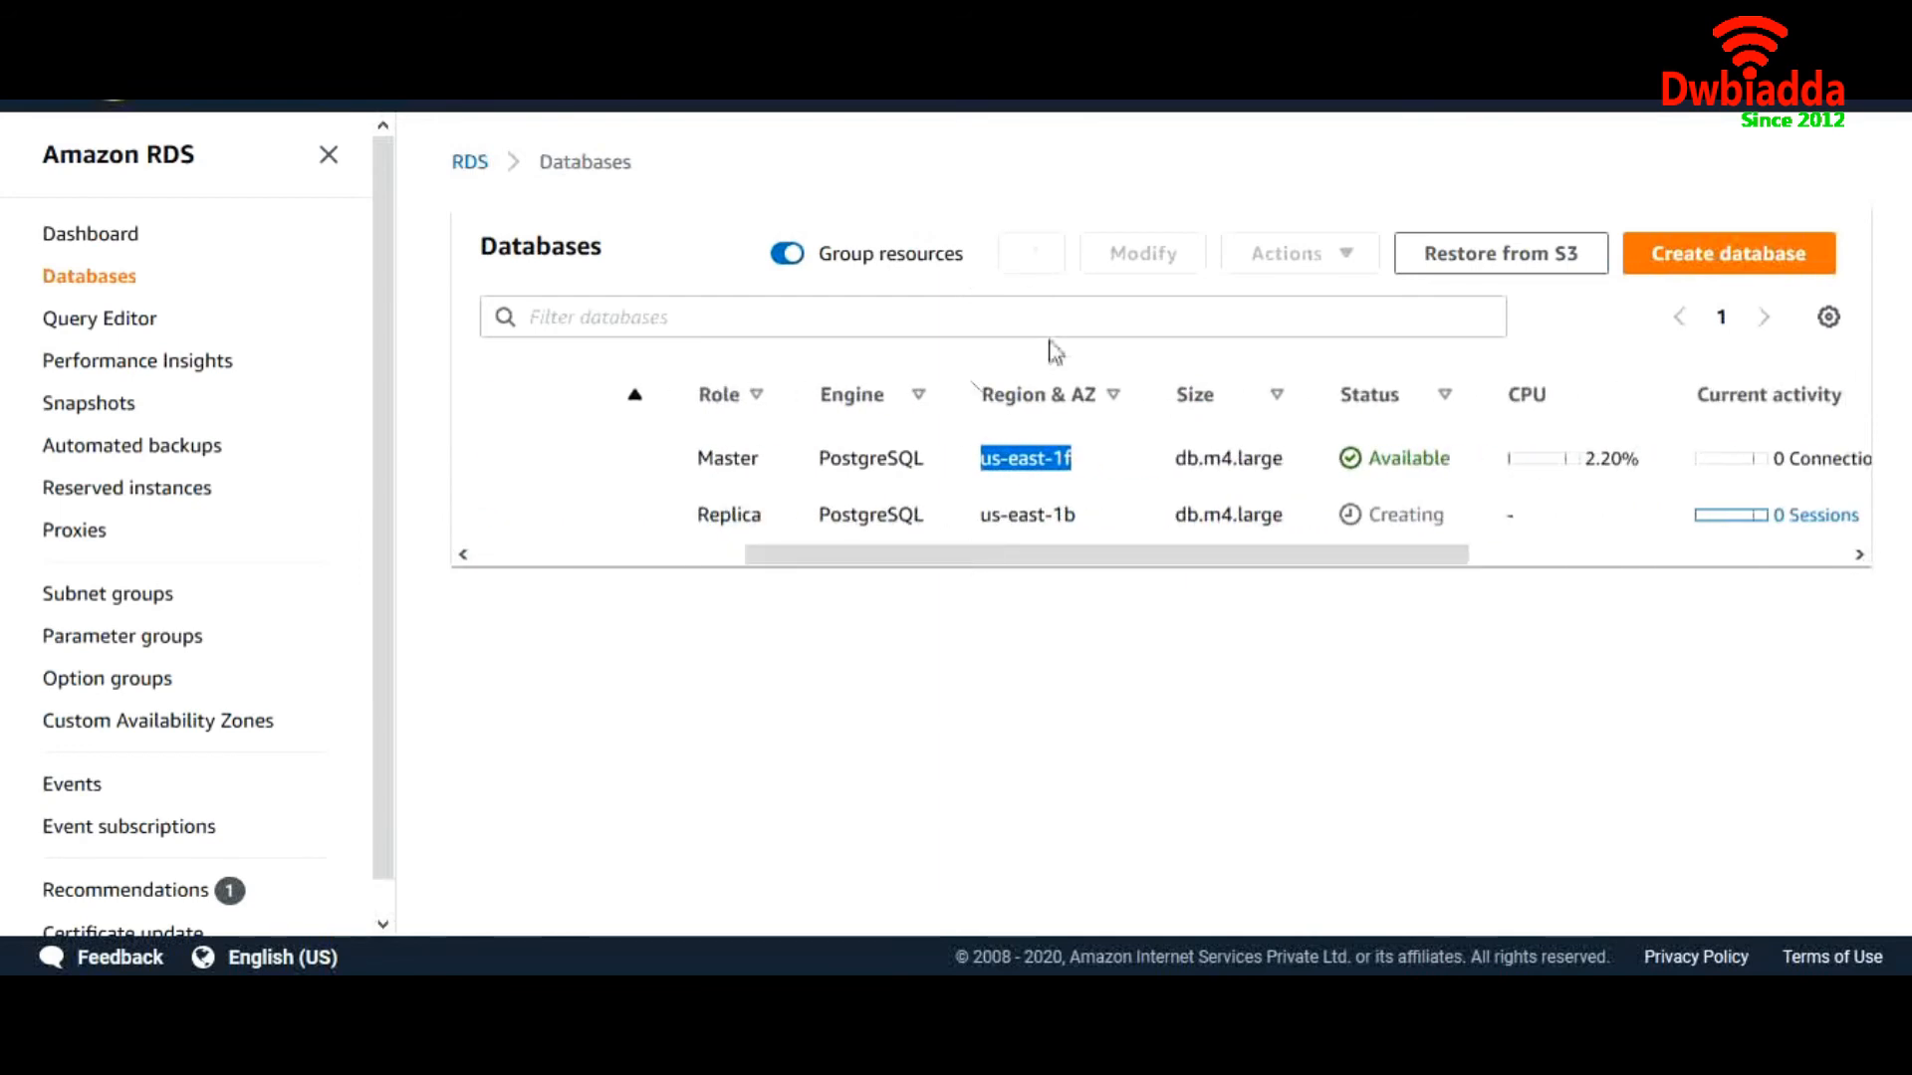
{"action": "left_click_drag", "start_coordinate": [1084, 559], "coordinate": [777, 558]}
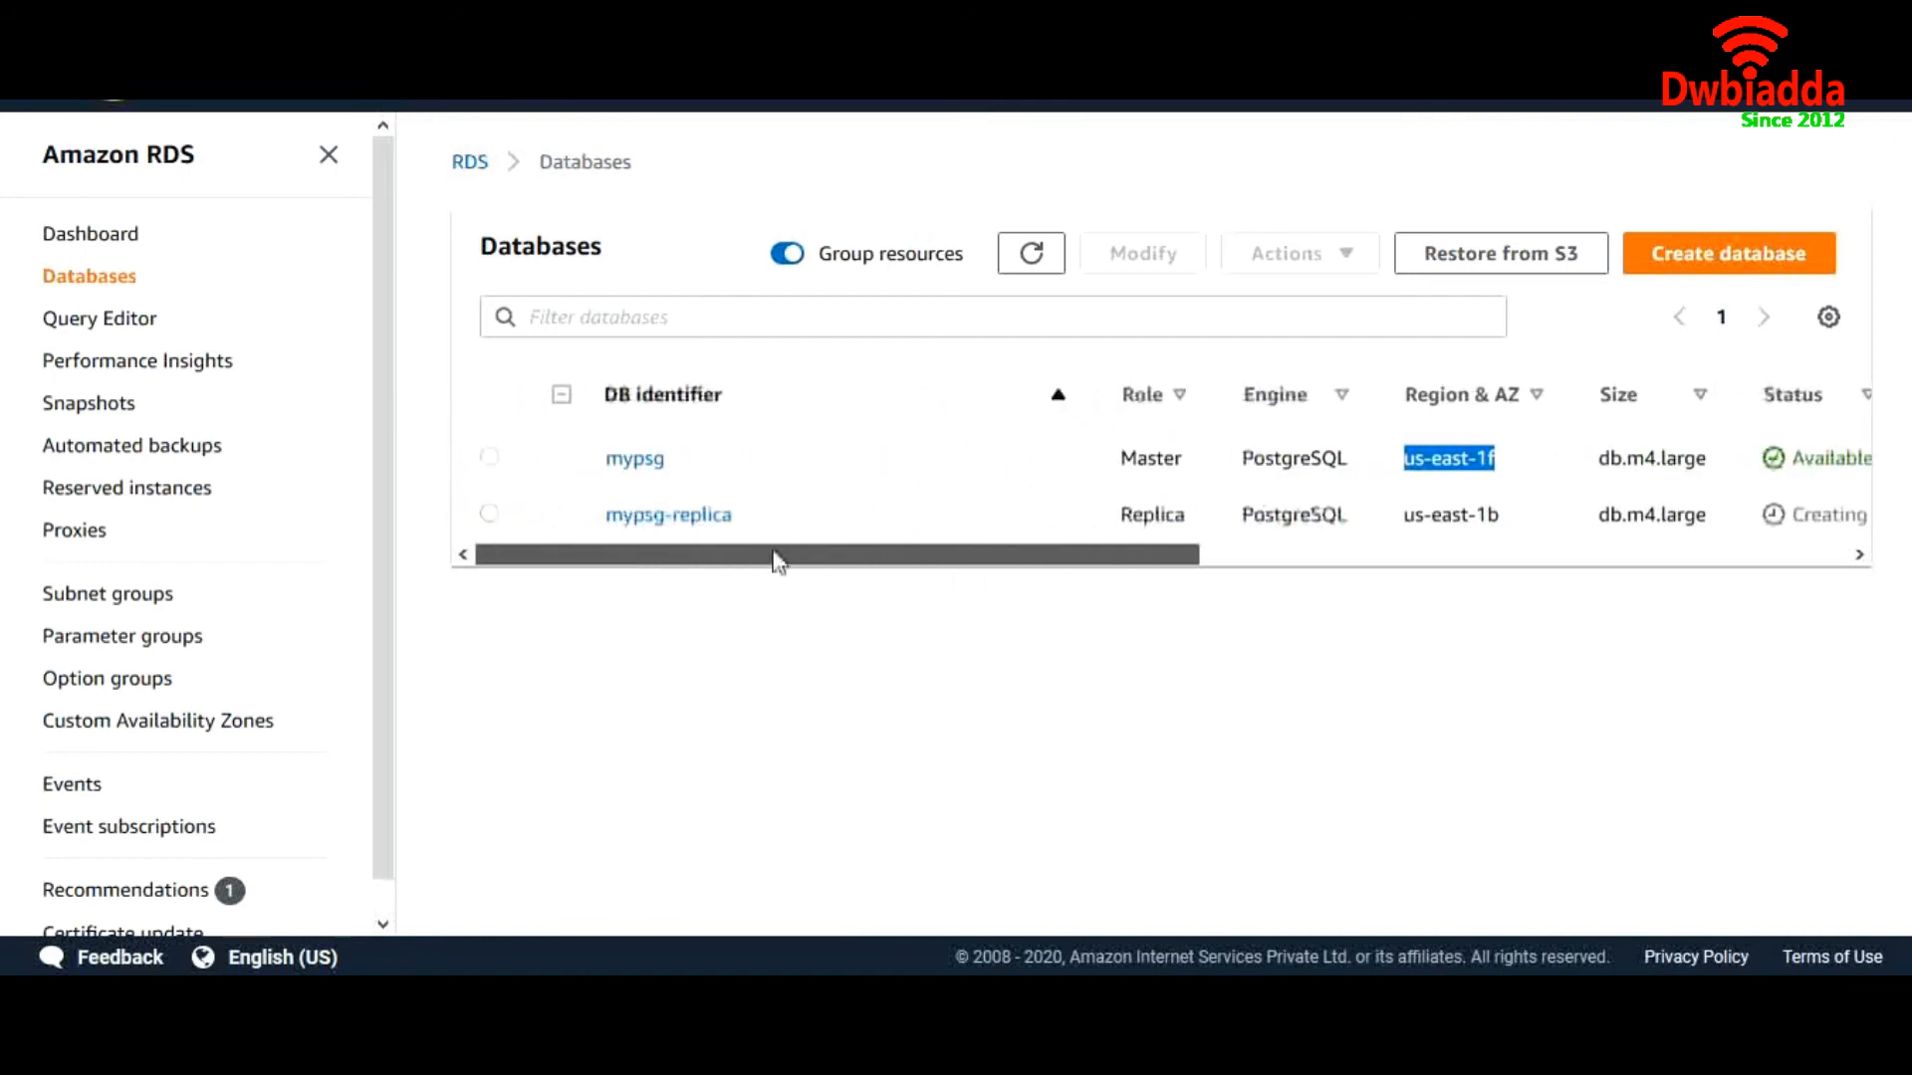
Copy mypsg's endpoint address from Connectivity & security, then bring up Sqlectron
{"action": "left_click", "coordinate": [637, 468]}
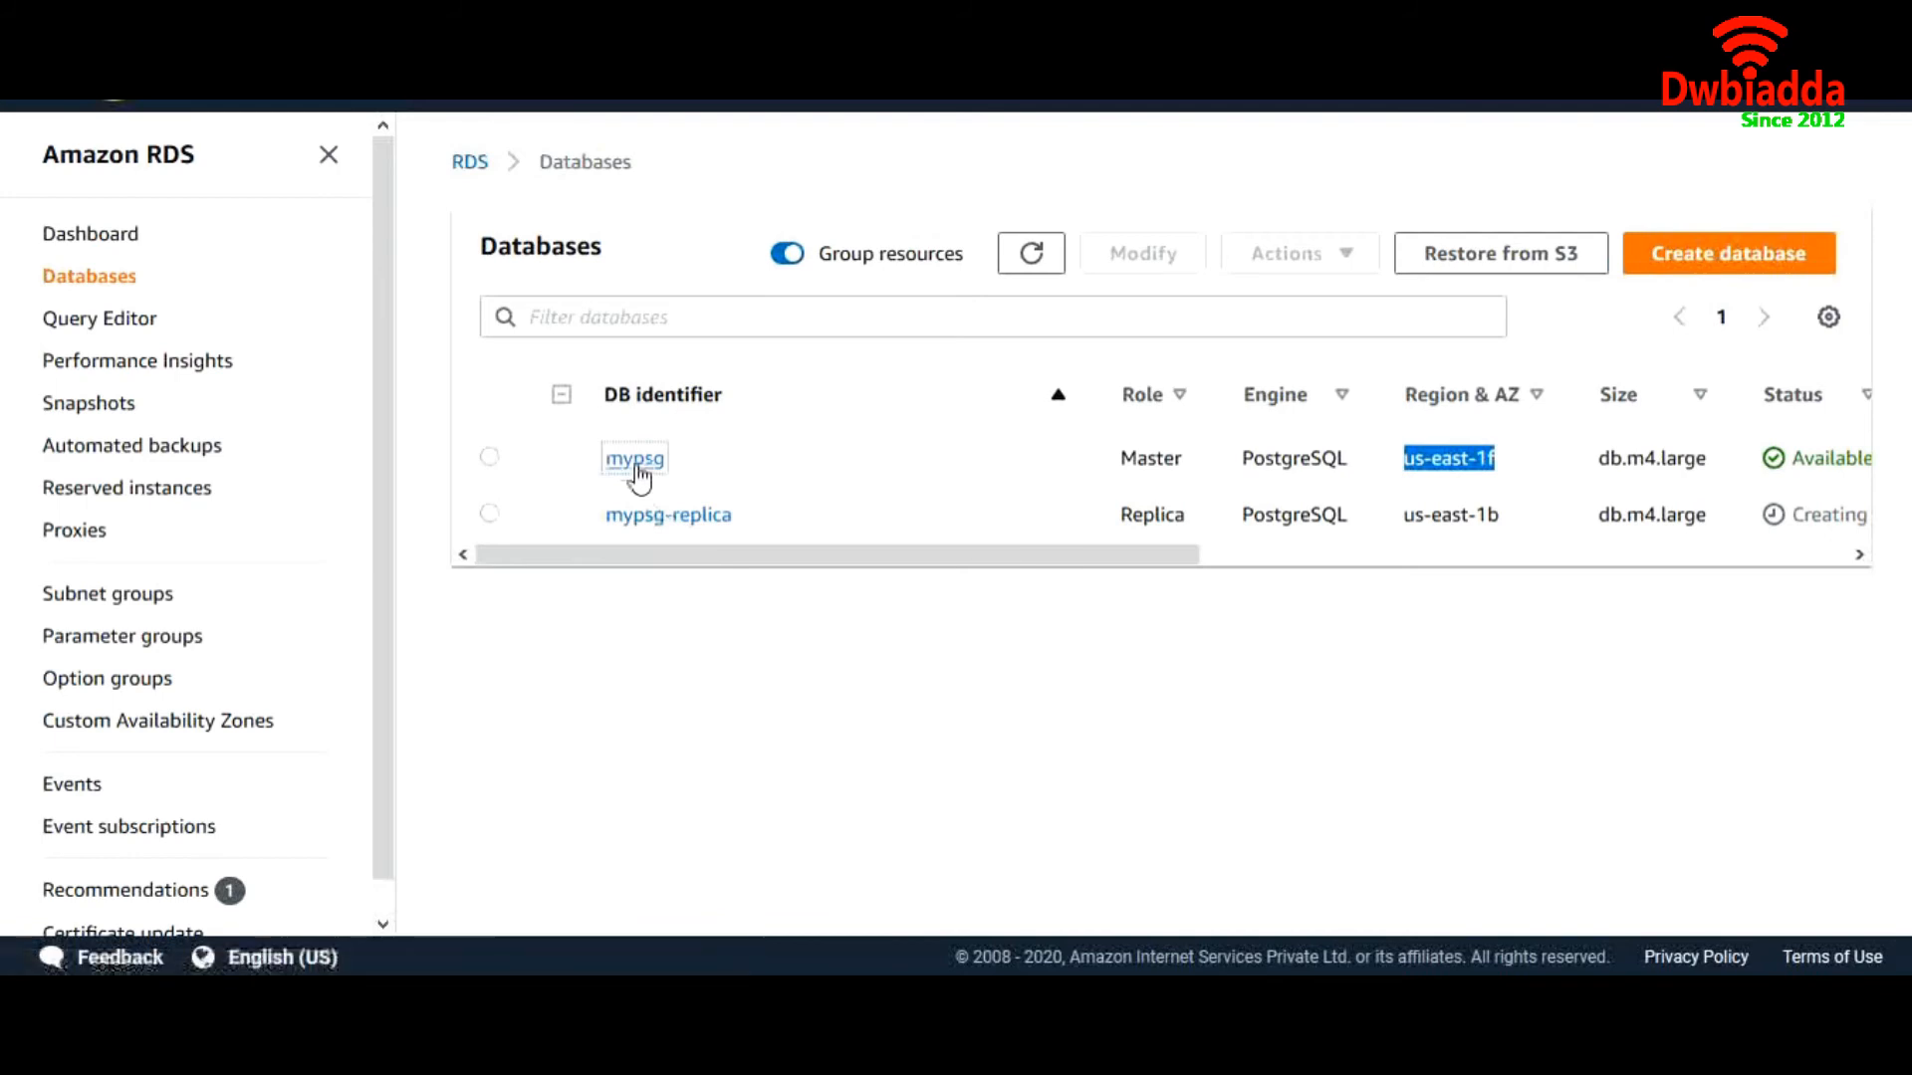
{"action": "scroll", "coordinate": [717, 659], "scroll_direction": "down", "scroll_amount": 5}
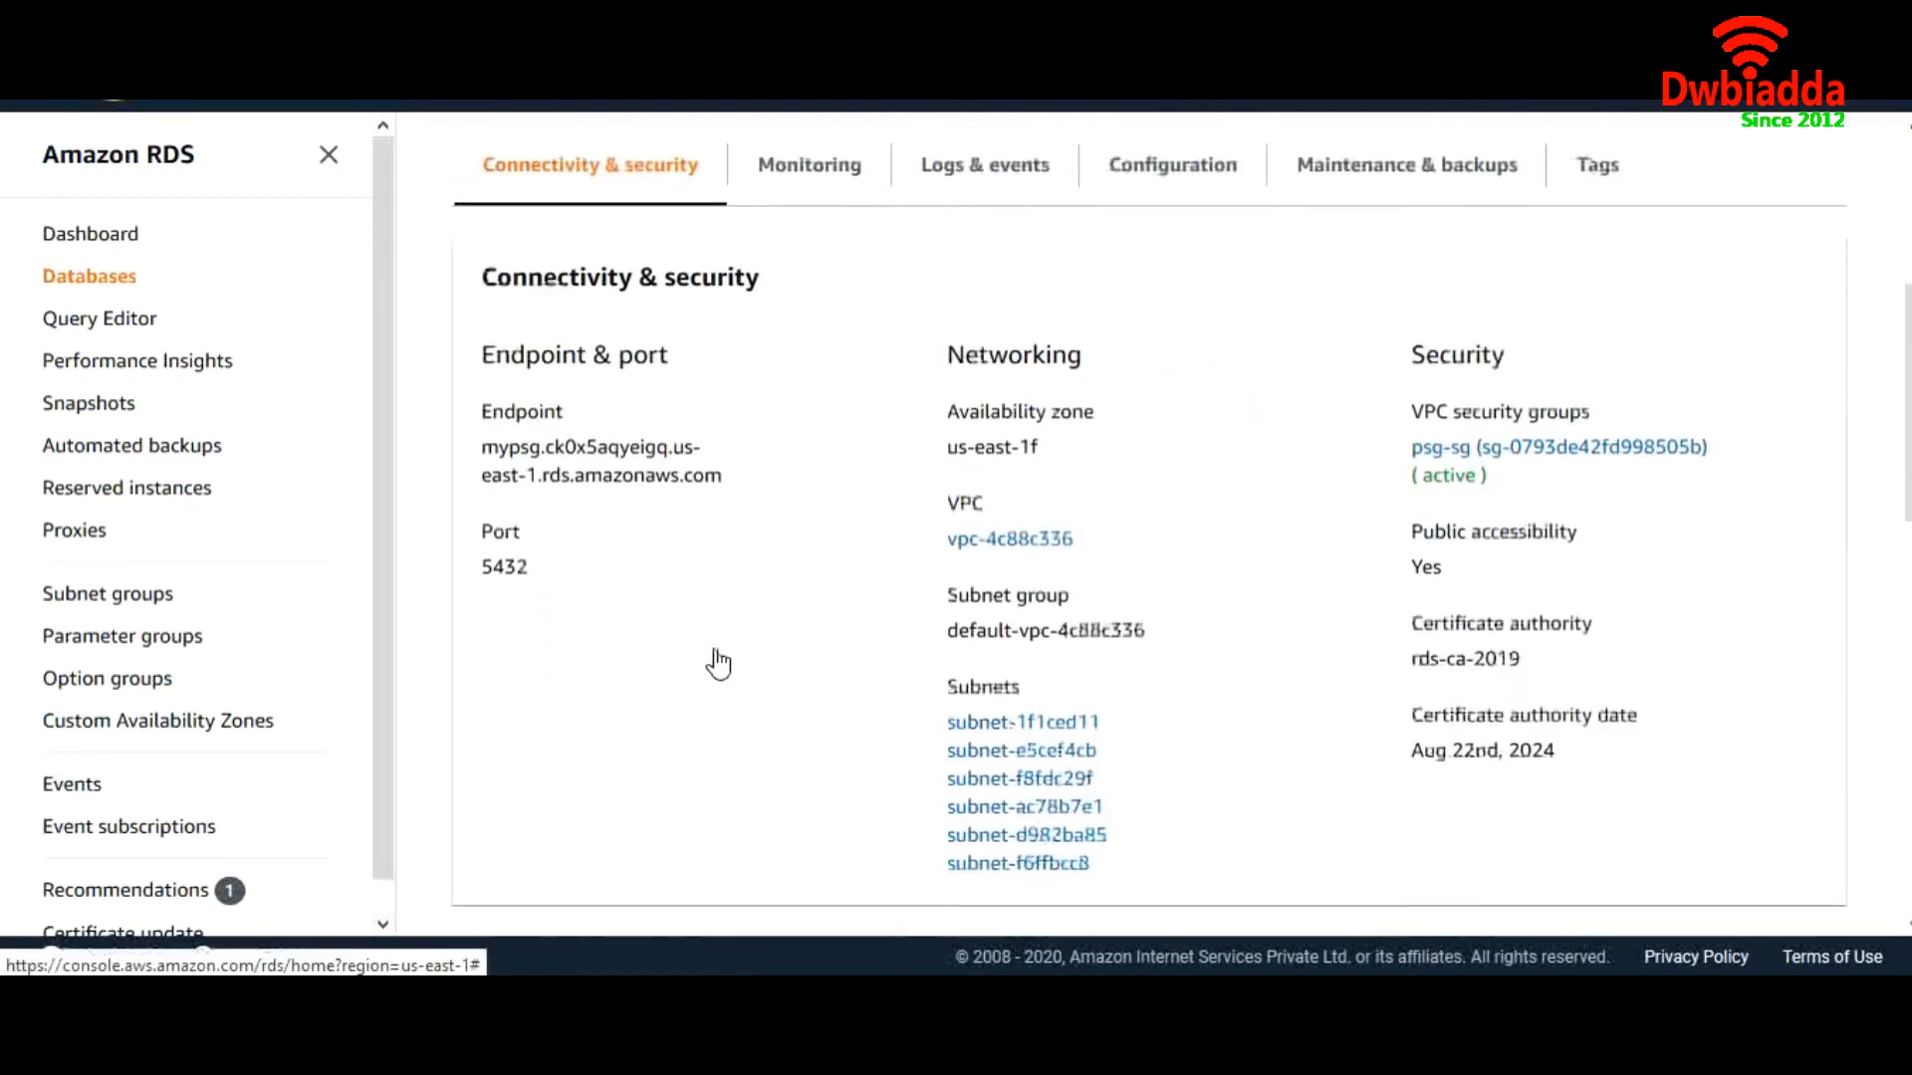
{"action": "left_click_drag", "start_coordinate": [484, 454], "coordinate": [724, 469]}
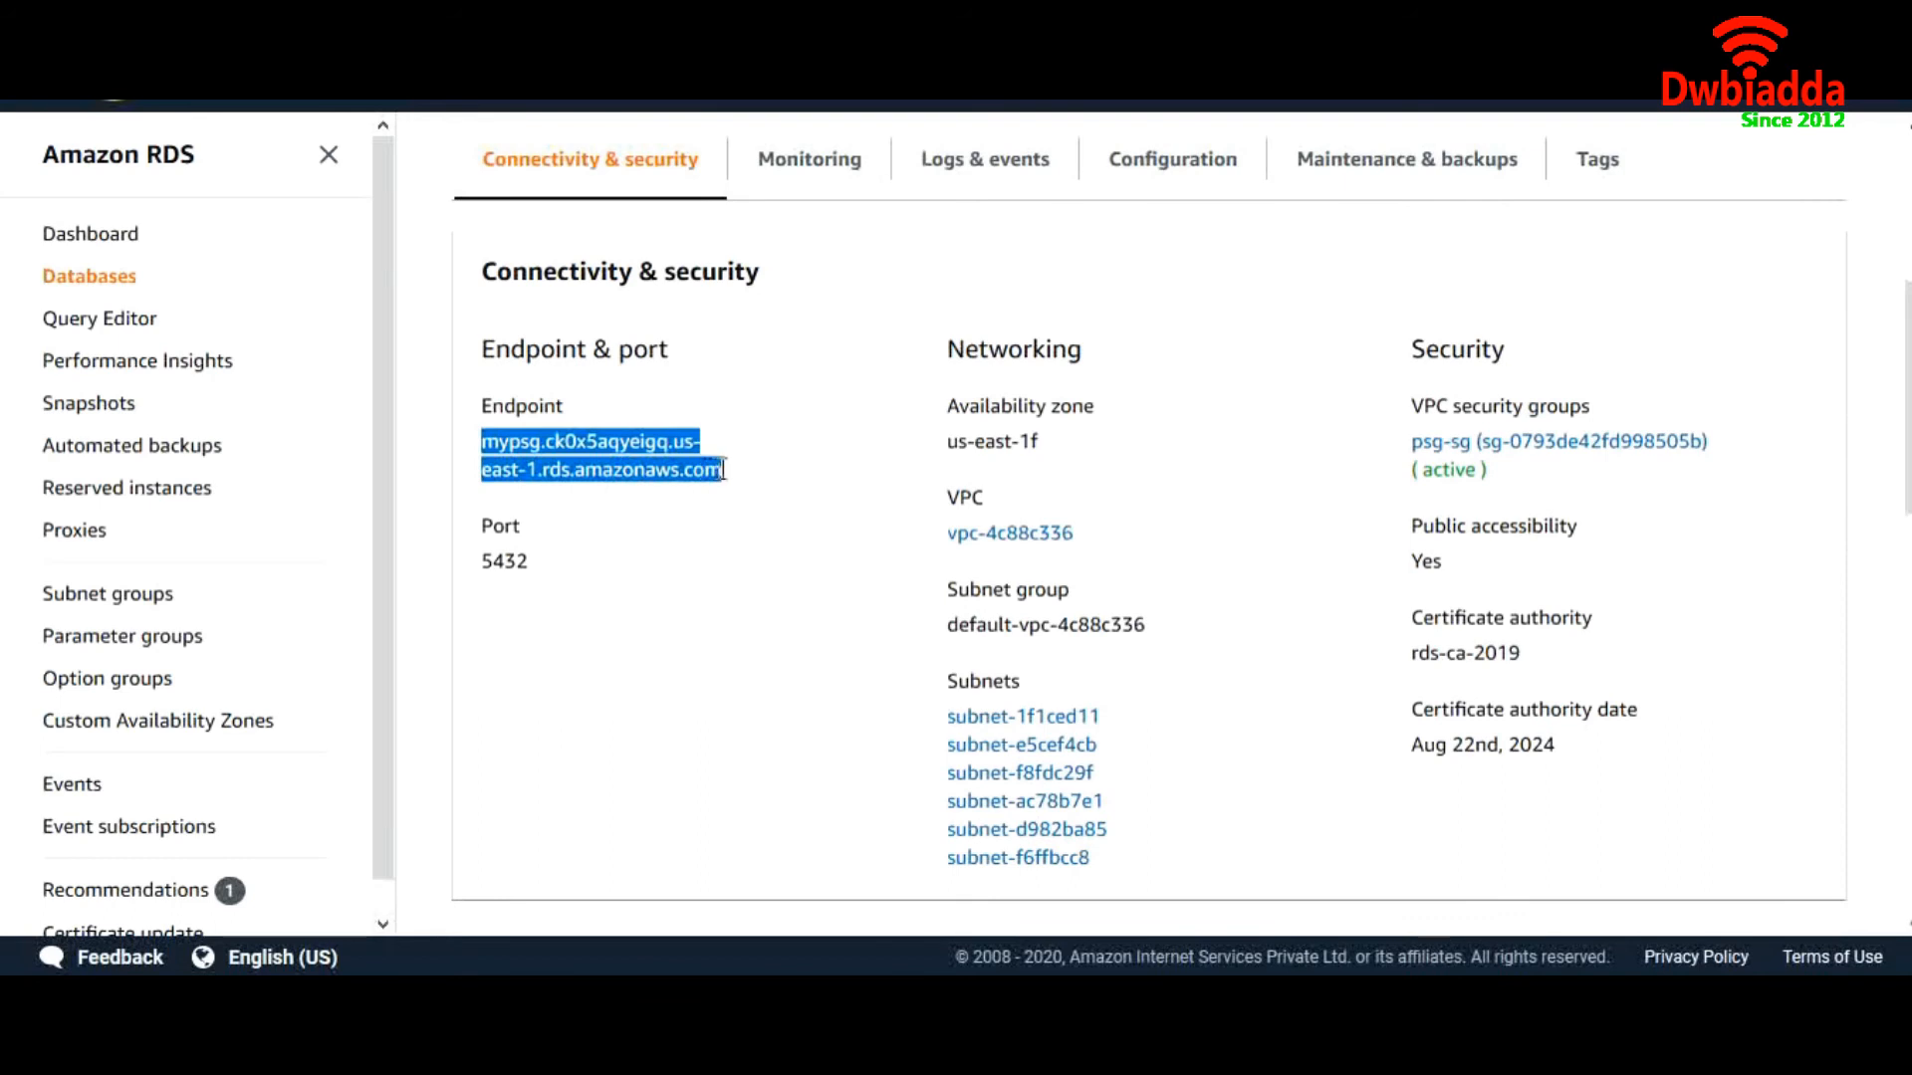
{"action": "left_click", "coordinate": [1220, 1021]}
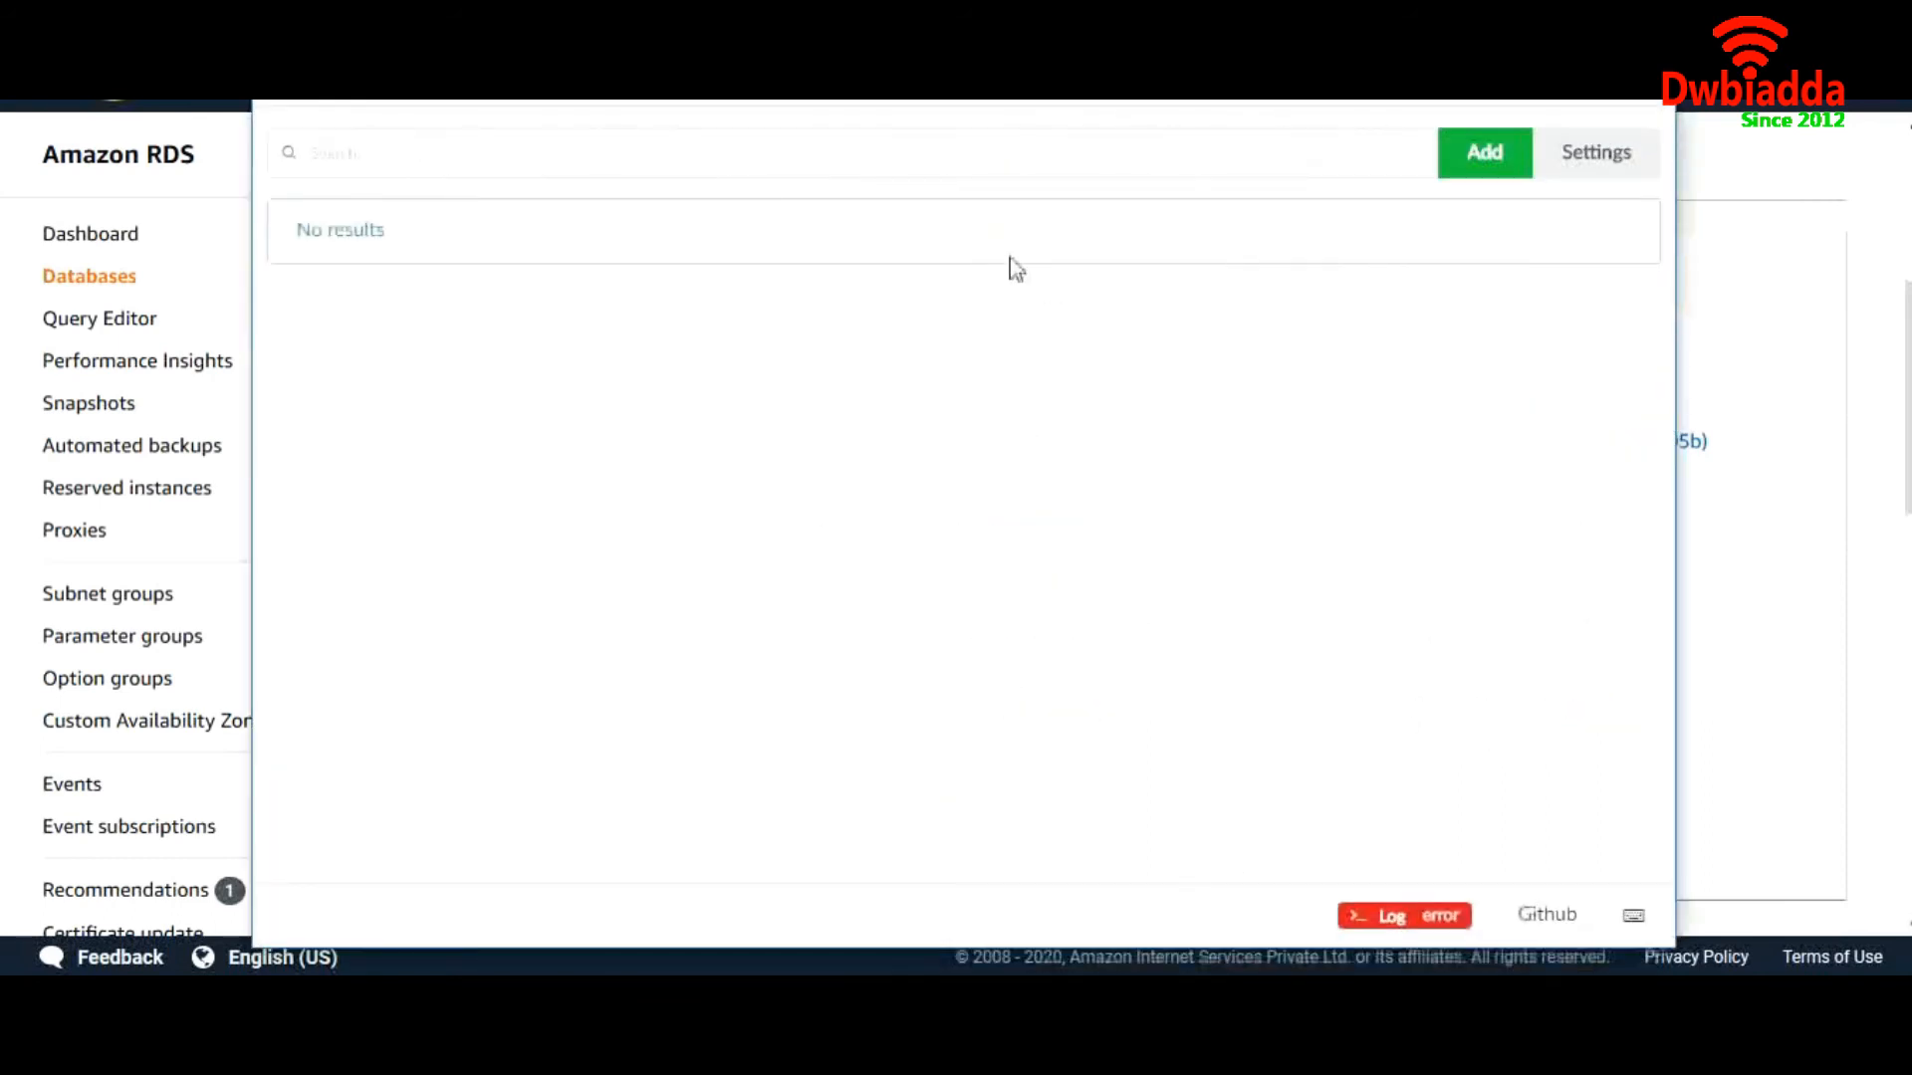
Search the saved Sqlectron servers for 'psg-rds'
{"action": "left_click", "coordinate": [988, 161]}
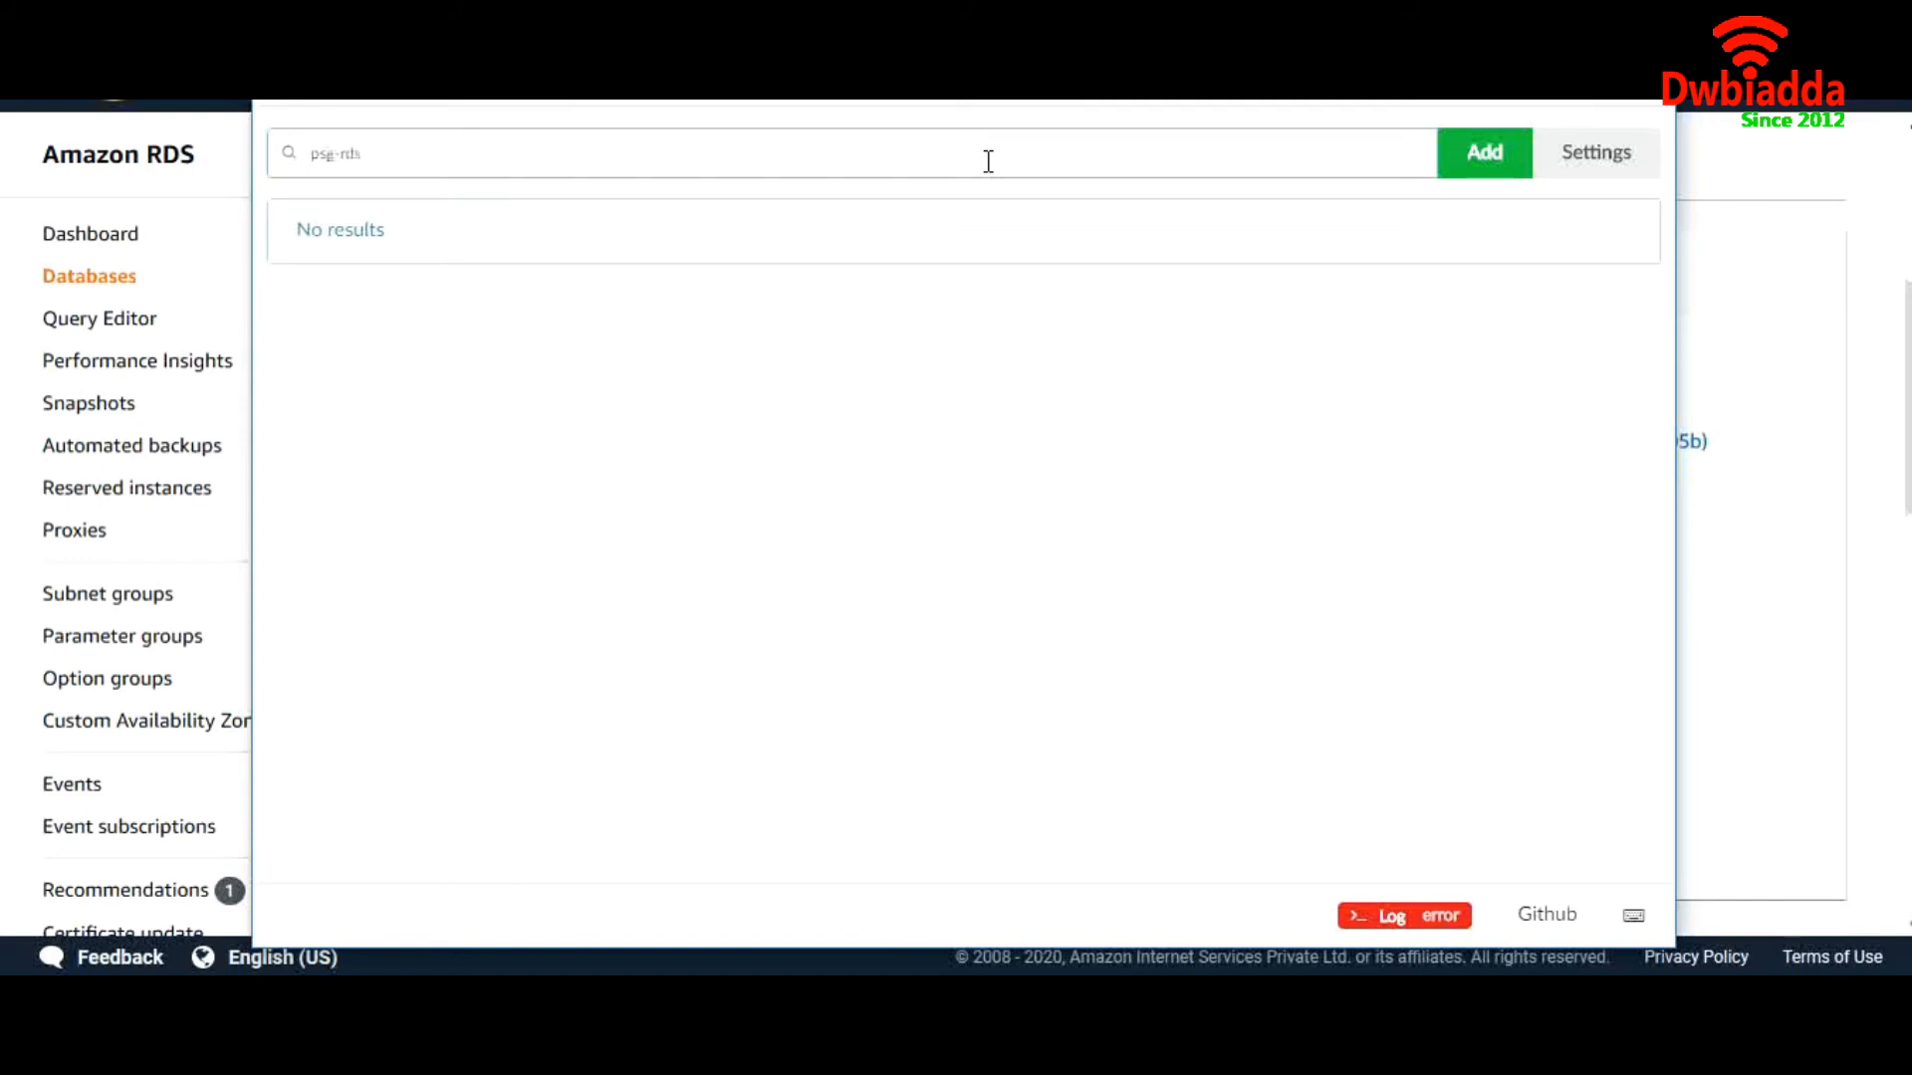
{"action": "type", "text": "psg-rds"}
{"action": "left_click", "coordinate": [934, 425]}
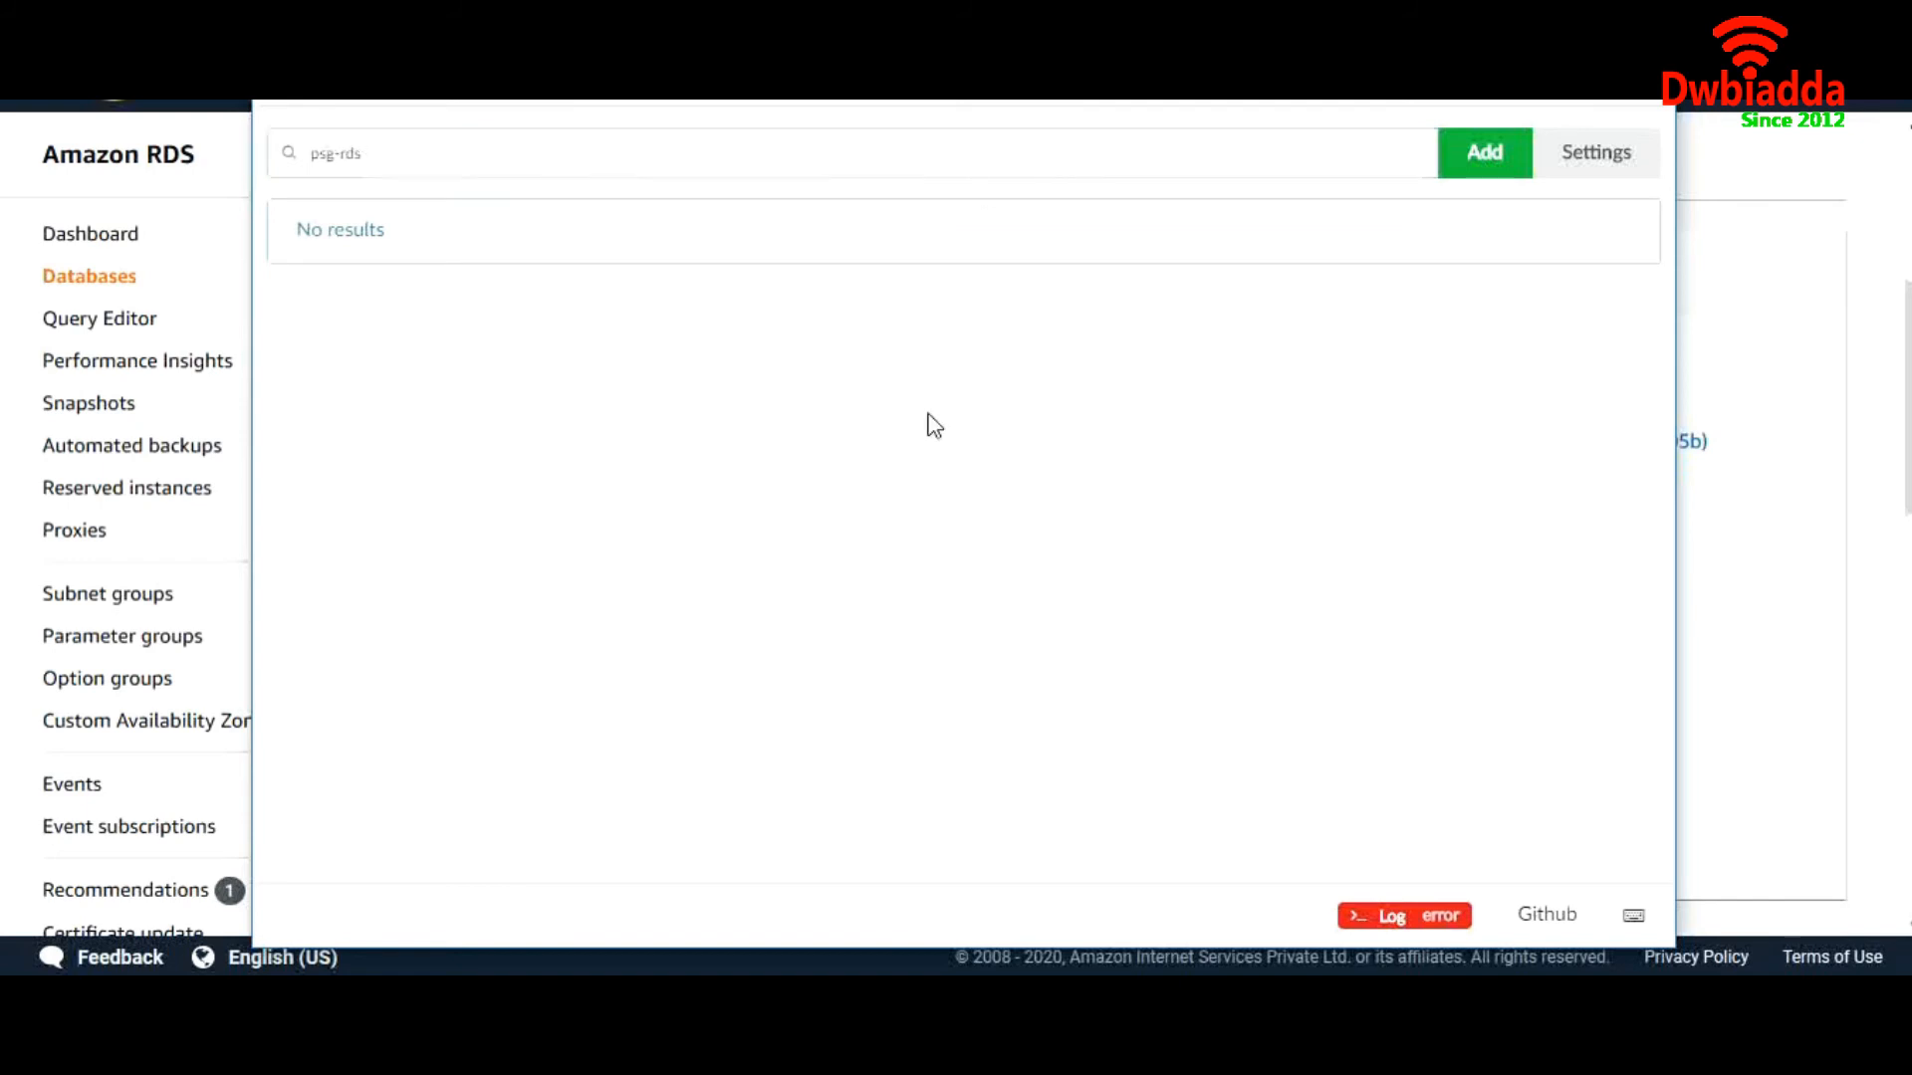
Add a PostgreSQL server named mypsg with the RDS master endpoint as host
{"action": "left_click", "coordinate": [1444, 167]}
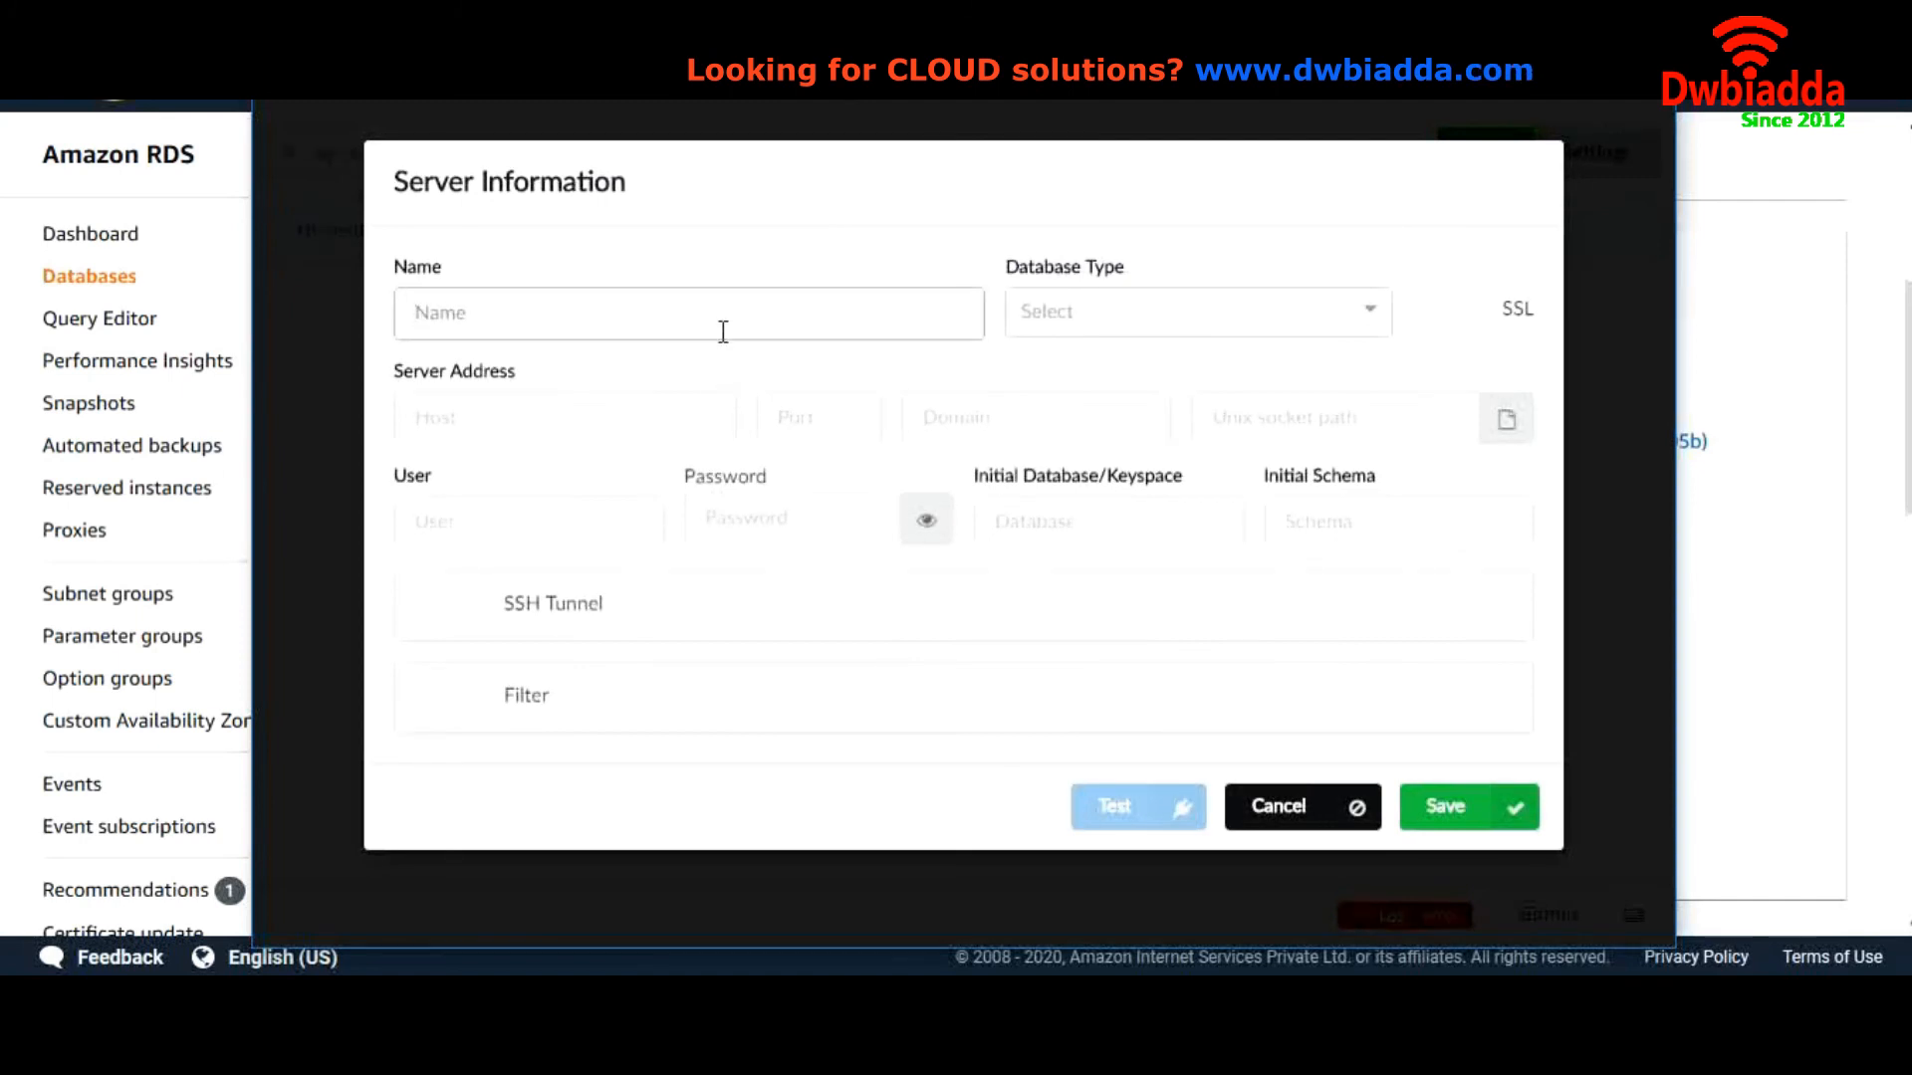
{"action": "type", "text": "mypsg"}
{"action": "left_click", "coordinate": [608, 435]}
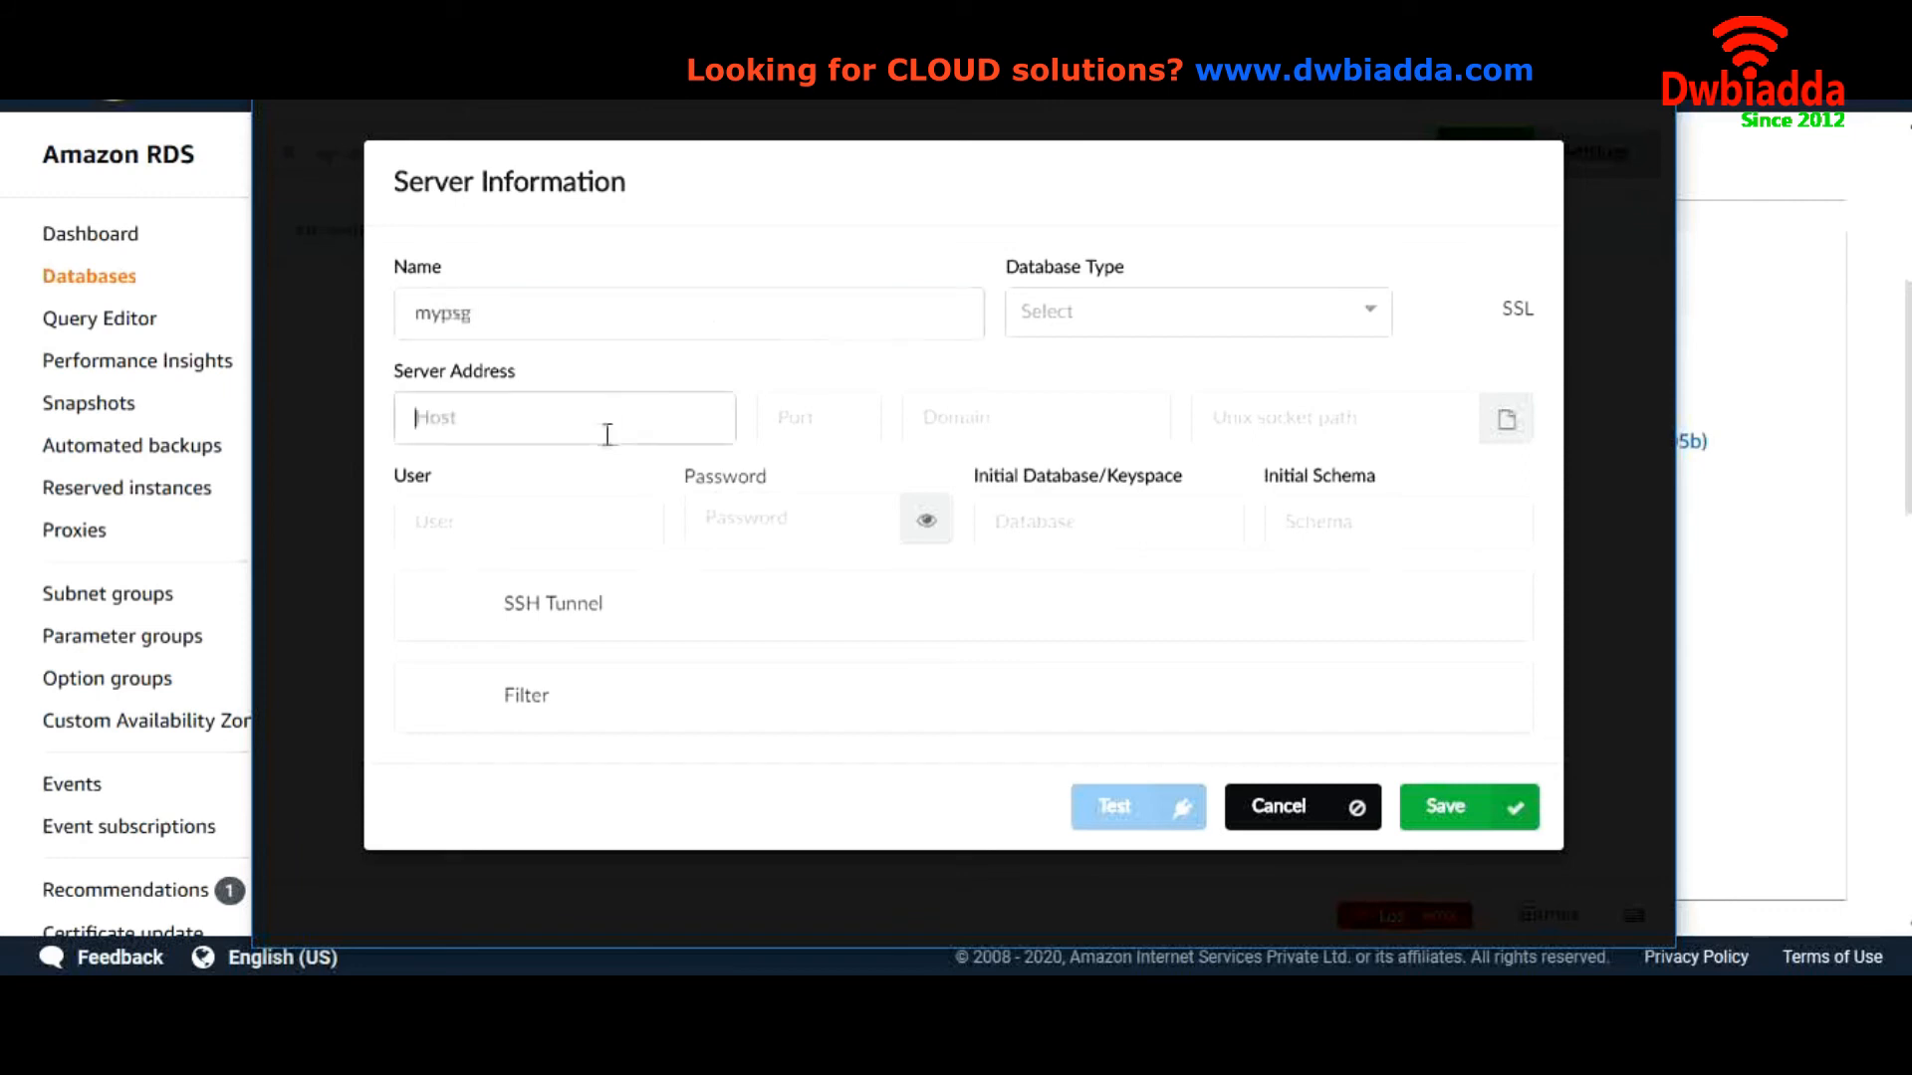
{"action": "key", "text": "ctrl+v"}
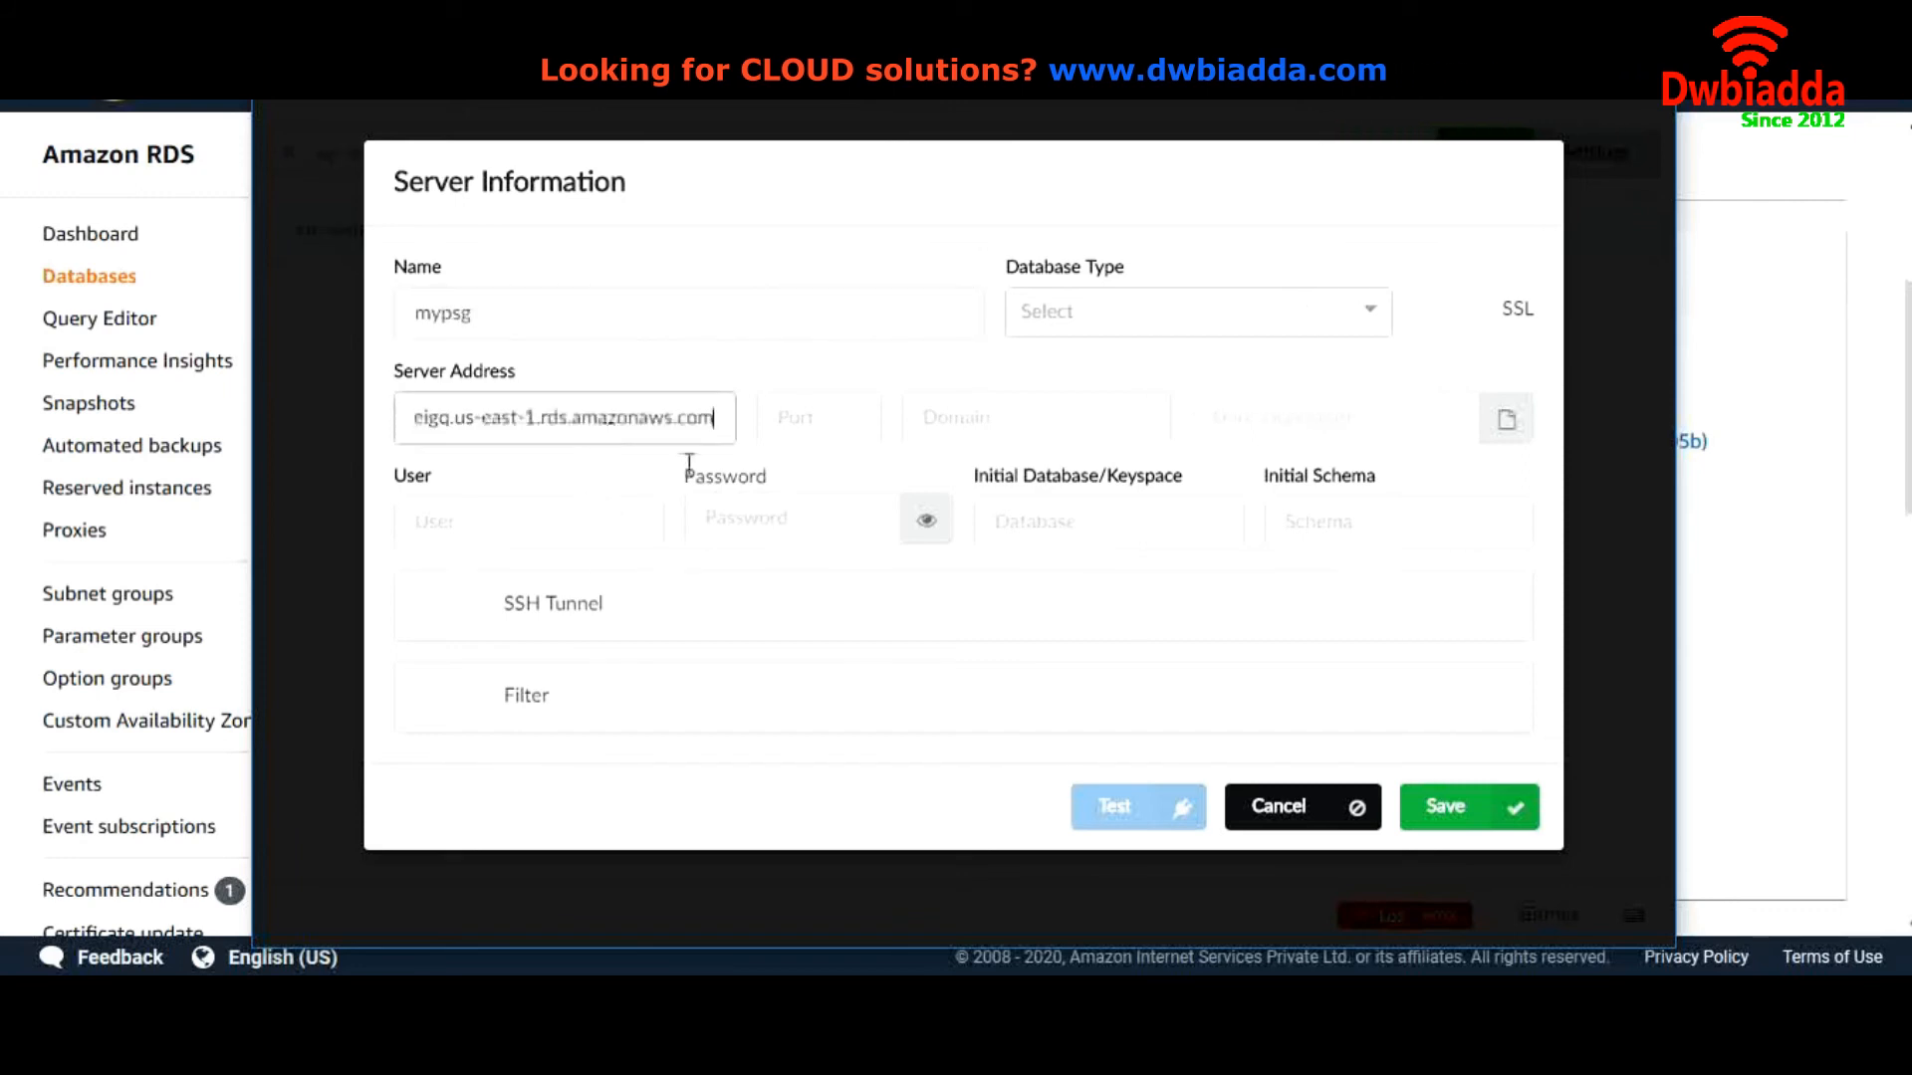
{"action": "left_click", "coordinate": [1103, 339]}
{"action": "left_click", "coordinate": [1102, 416]}
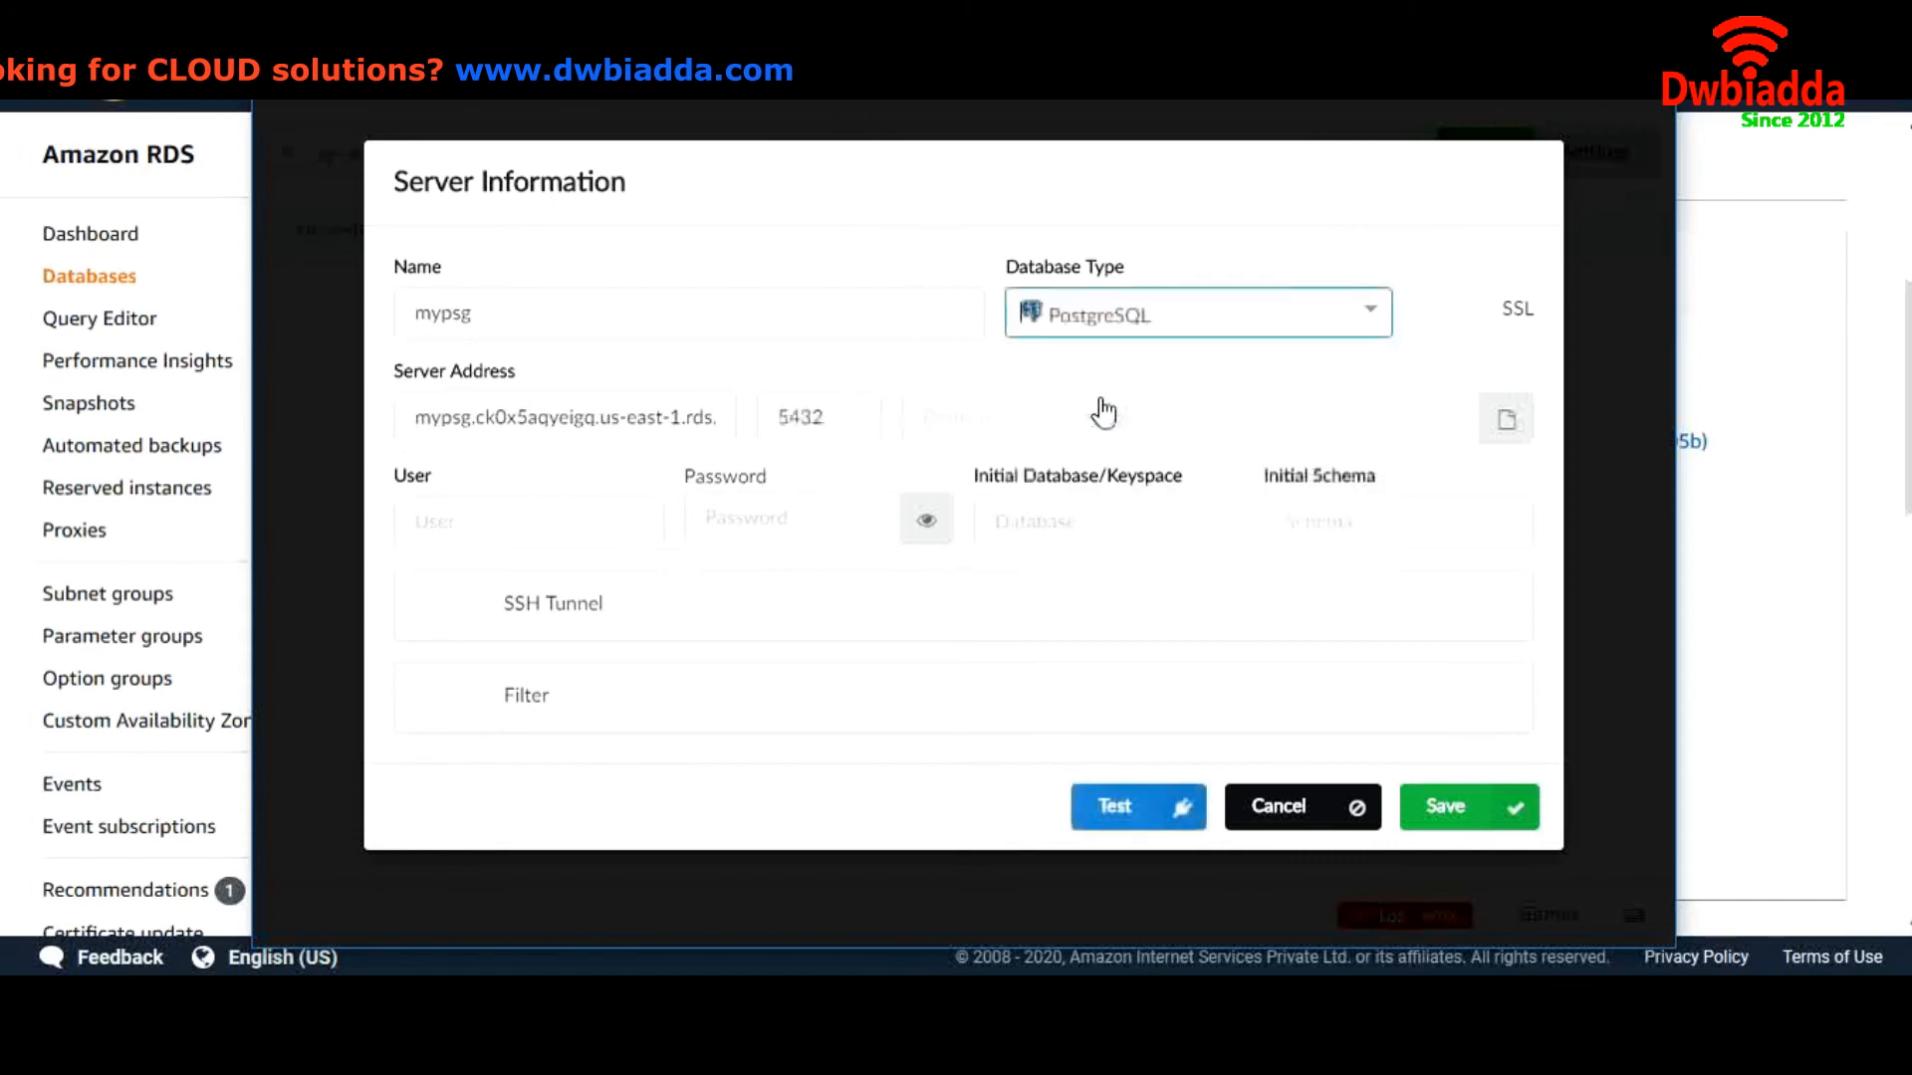
Enter user psg and the password, test the connection, and save it
{"action": "left_click", "coordinate": [518, 542]}
{"action": "type", "text": "psg"}
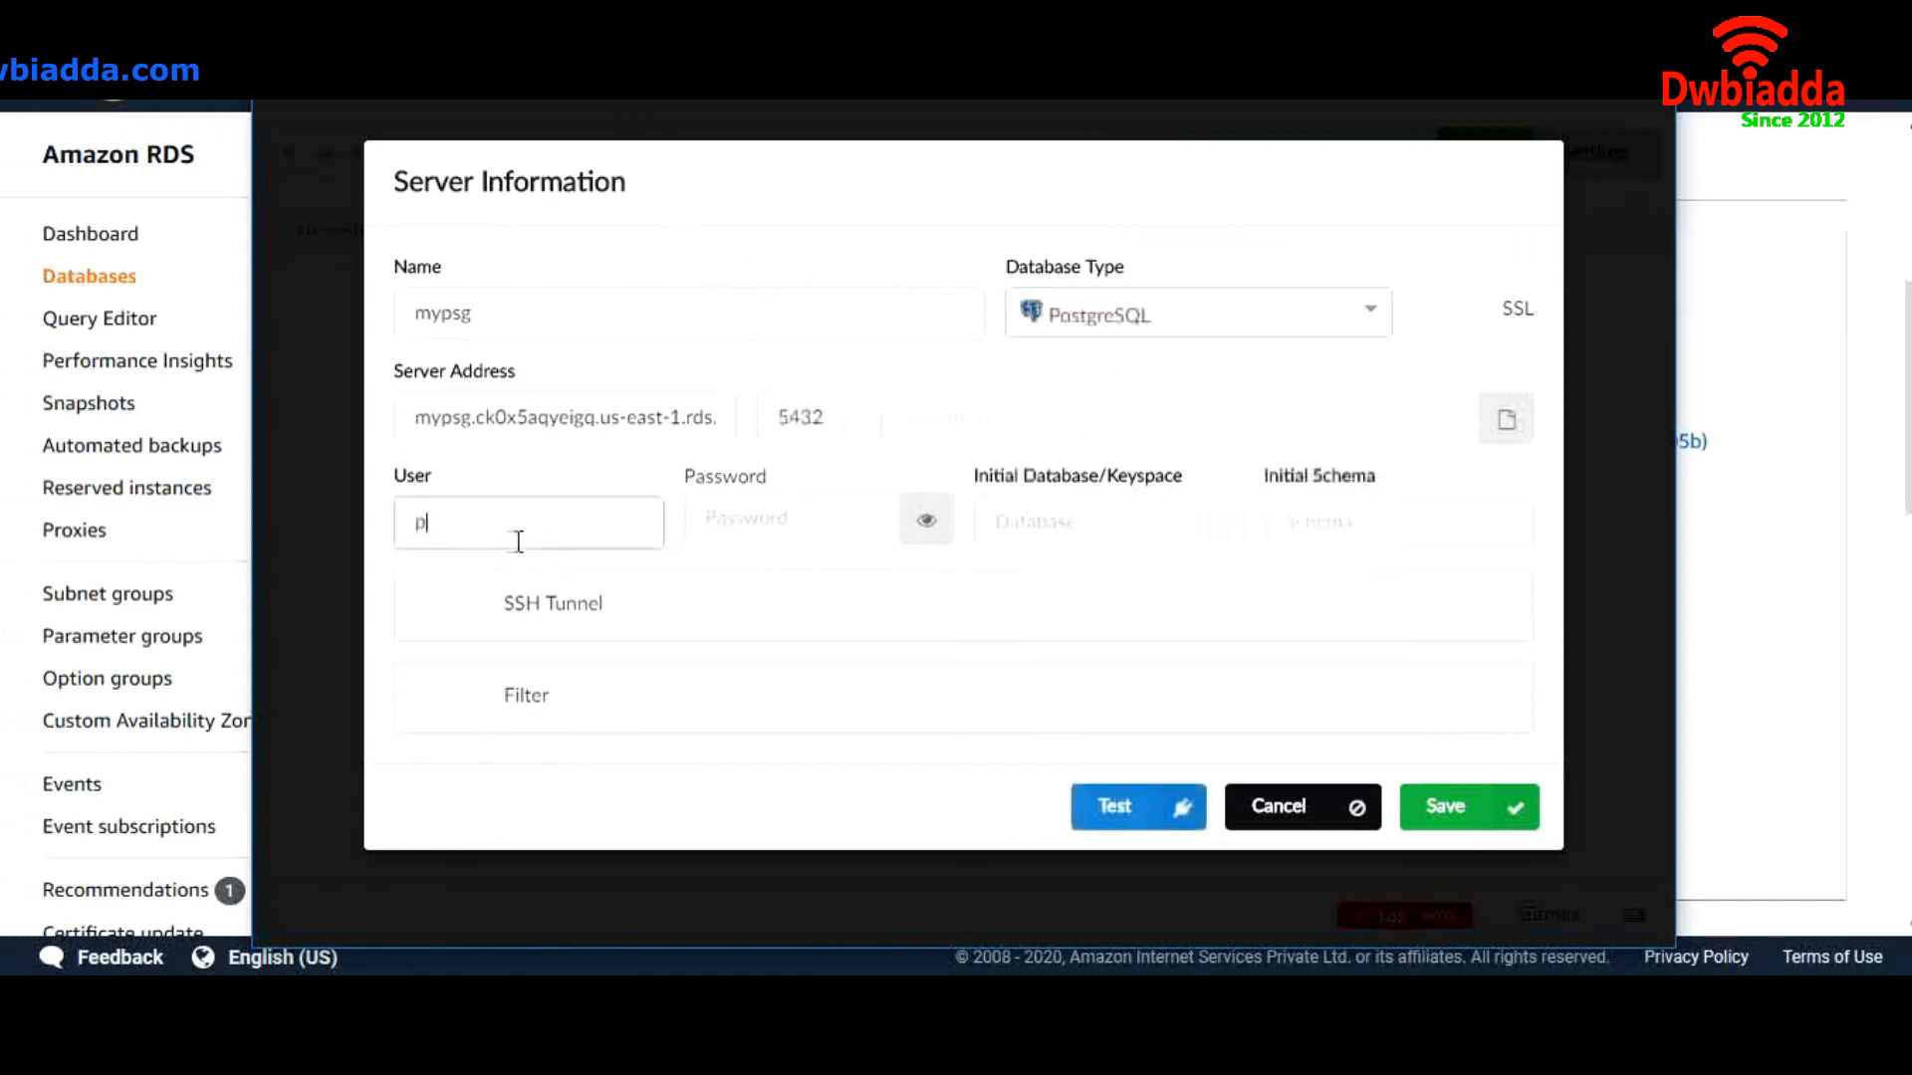
{"action": "left_click", "coordinate": [789, 522]}
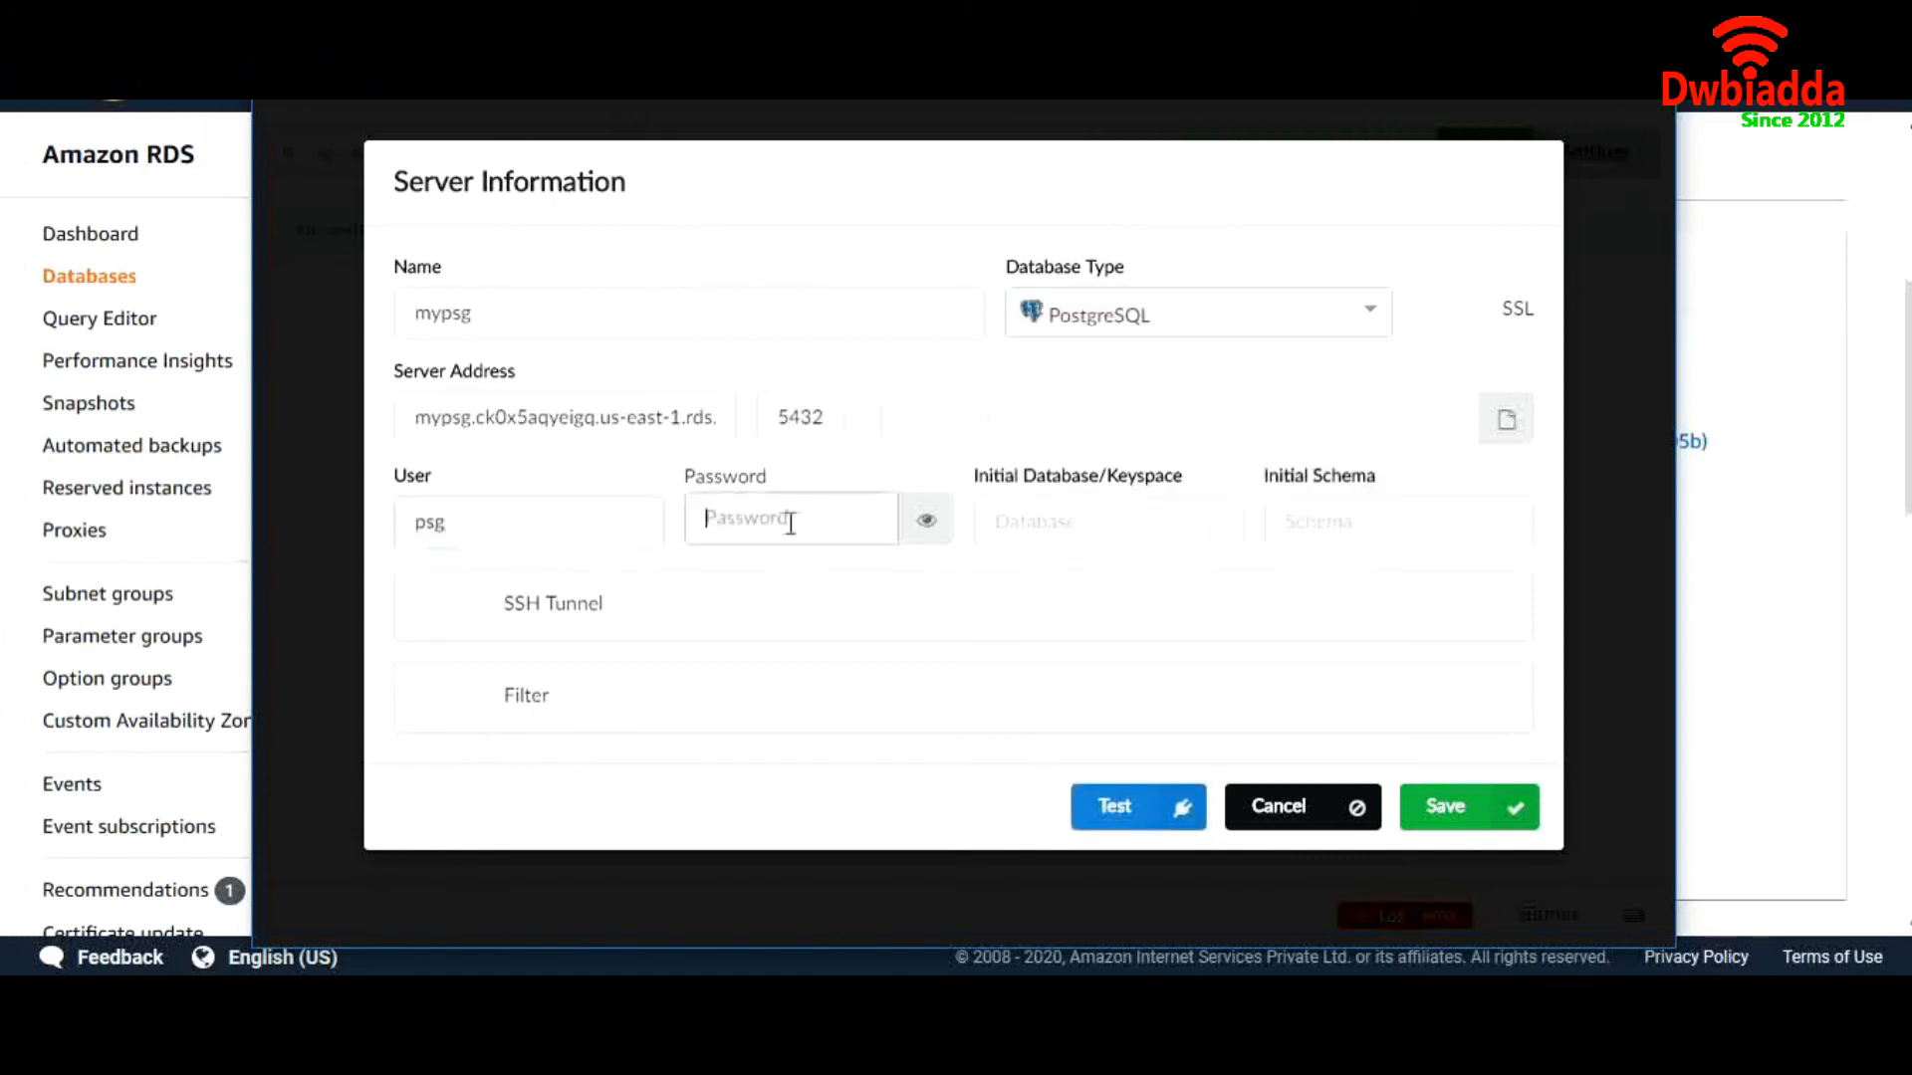
{"action": "type", "text": "p"}
{"action": "left_click", "coordinate": [1126, 812]}
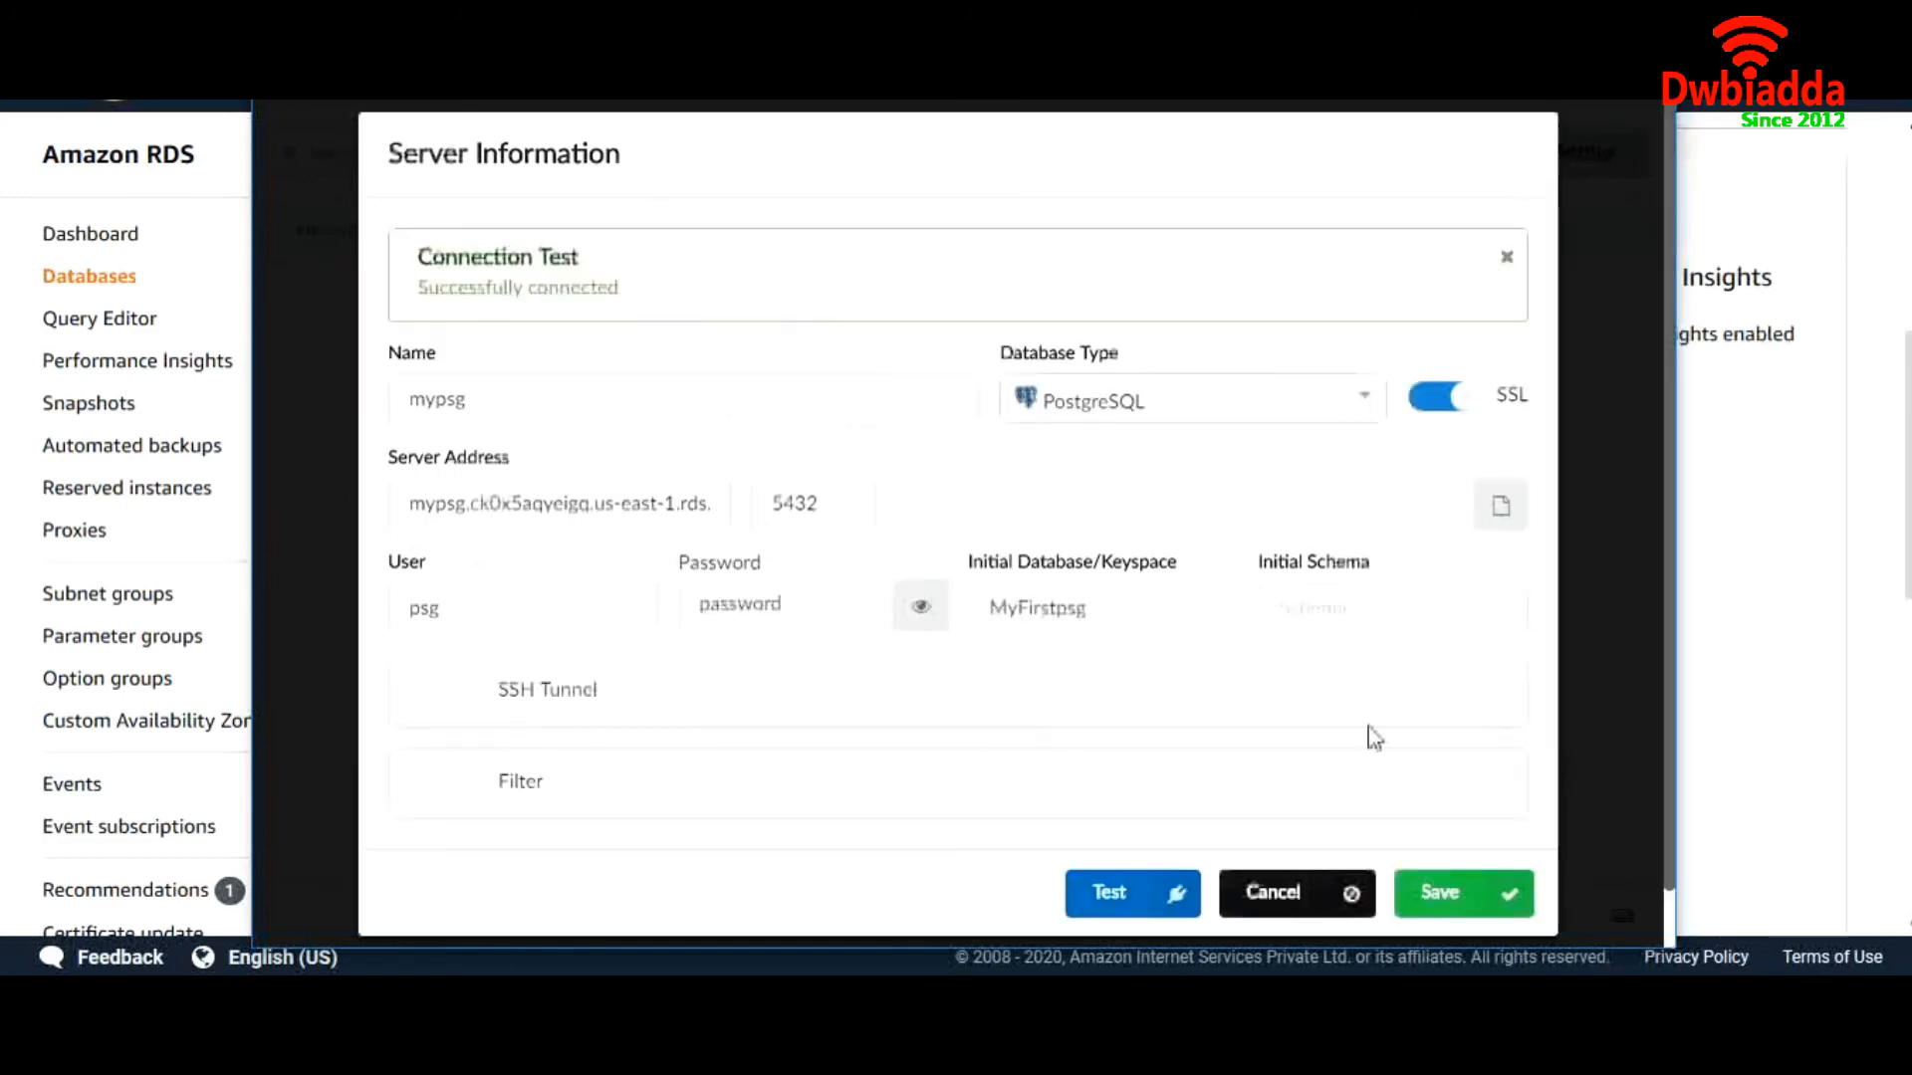
{"action": "left_click", "coordinate": [1450, 889]}
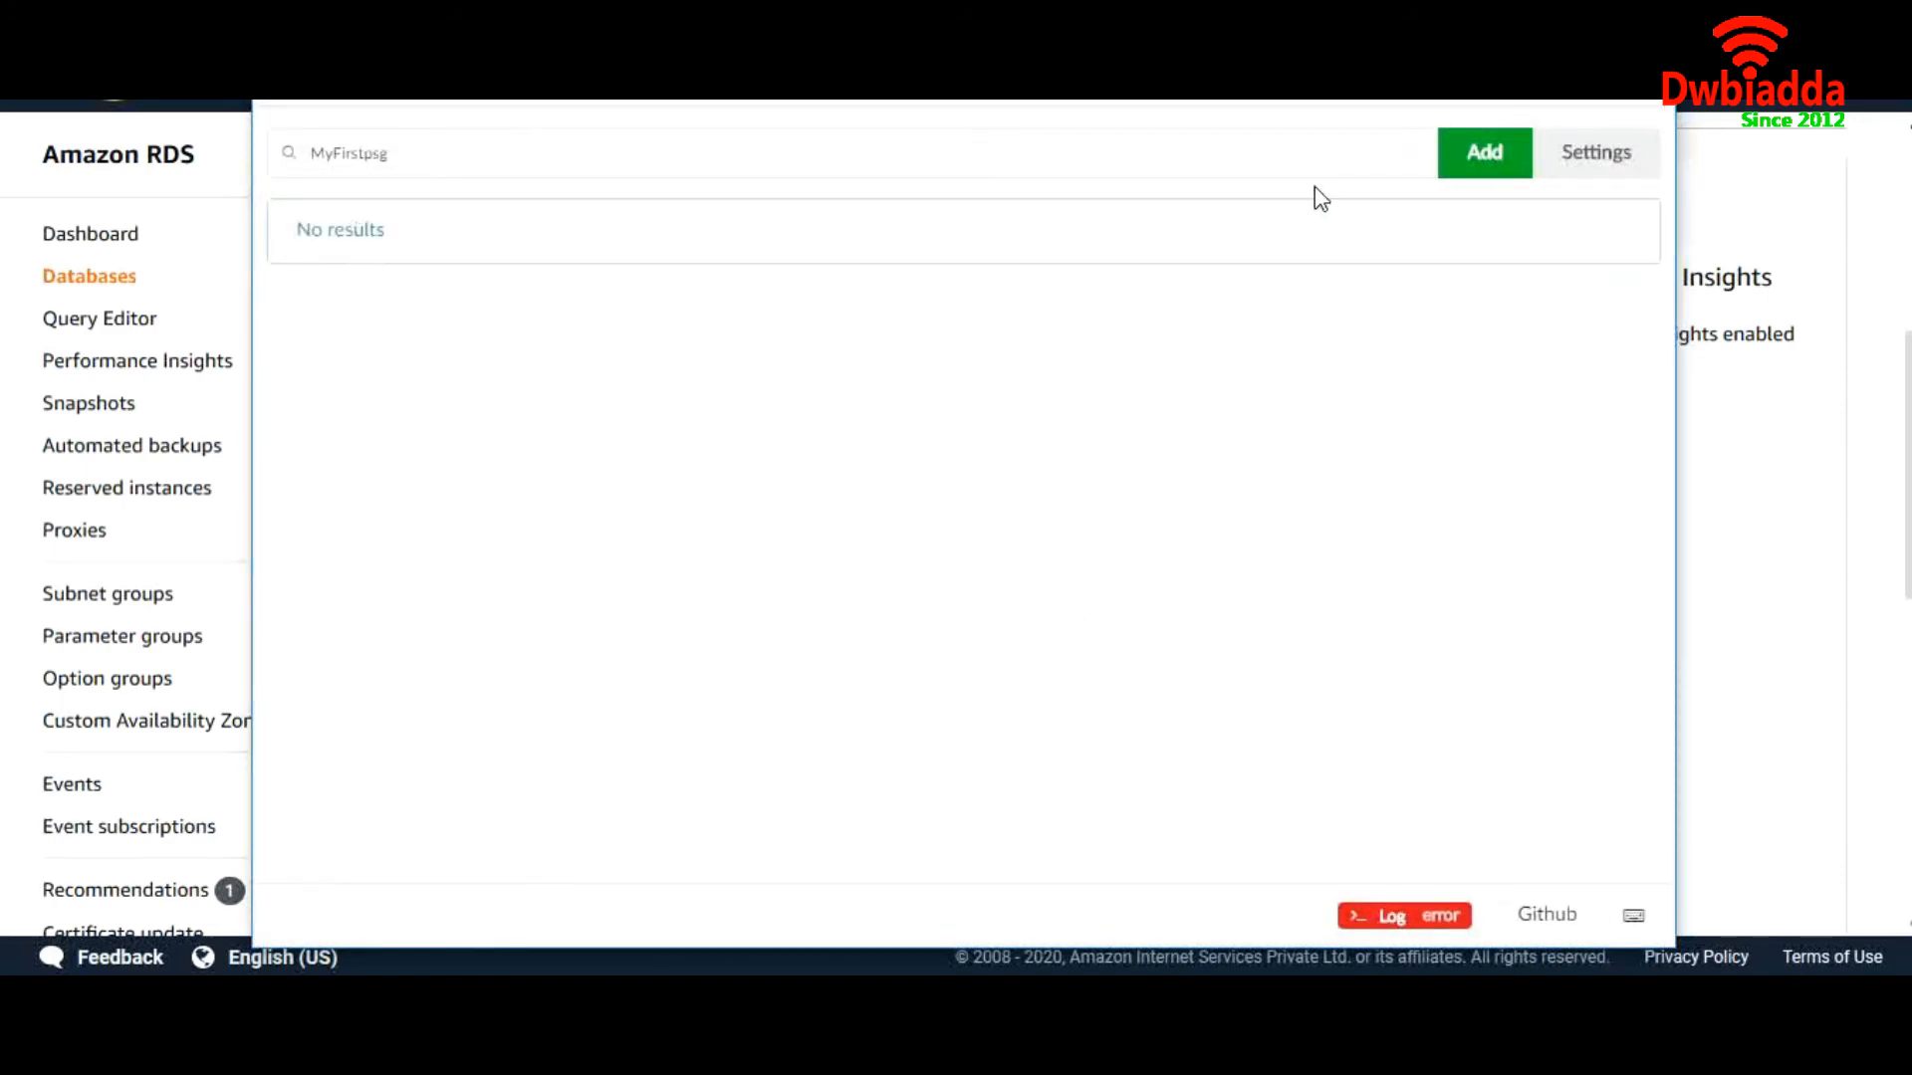
Minimize Sqlectron and relaunch it by searching the Start menu for Sqlectron
{"action": "left_click", "coordinate": [1516, 61]}
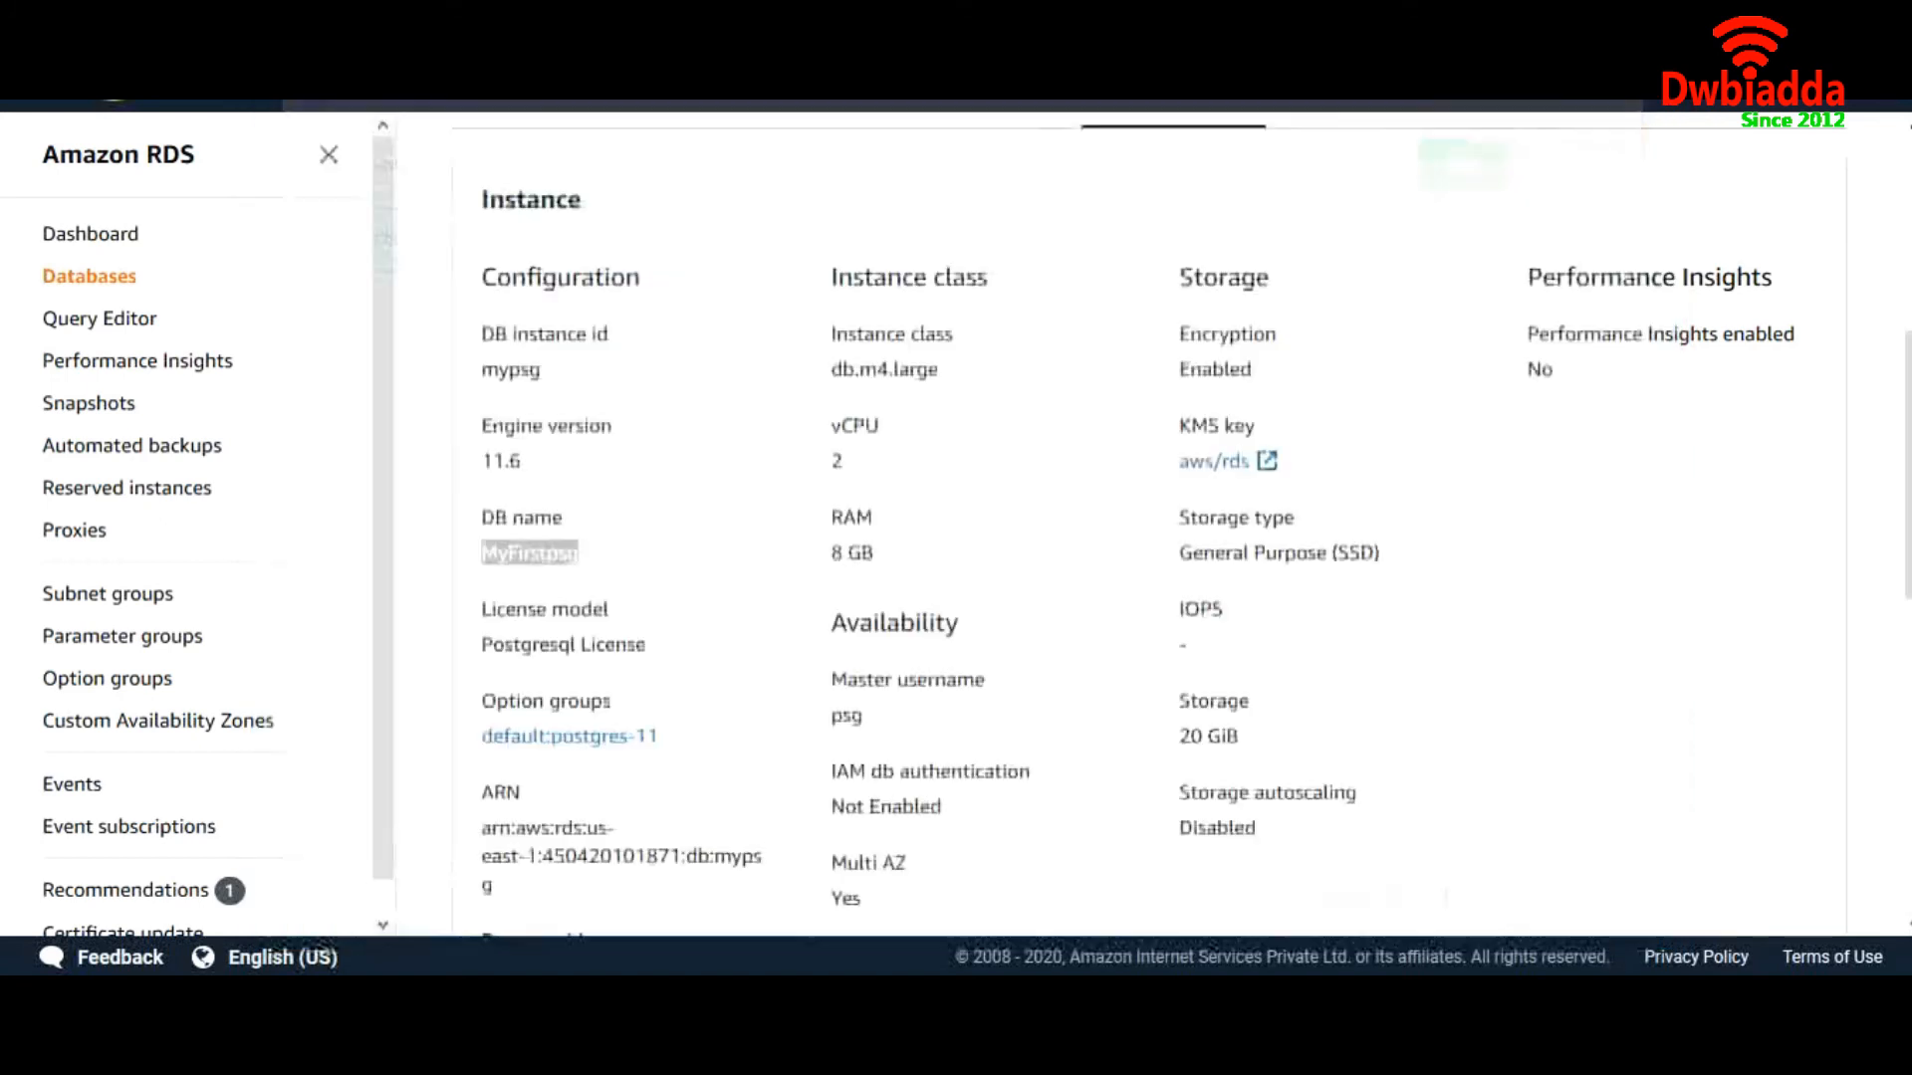
{"action": "key", "text": "super"}
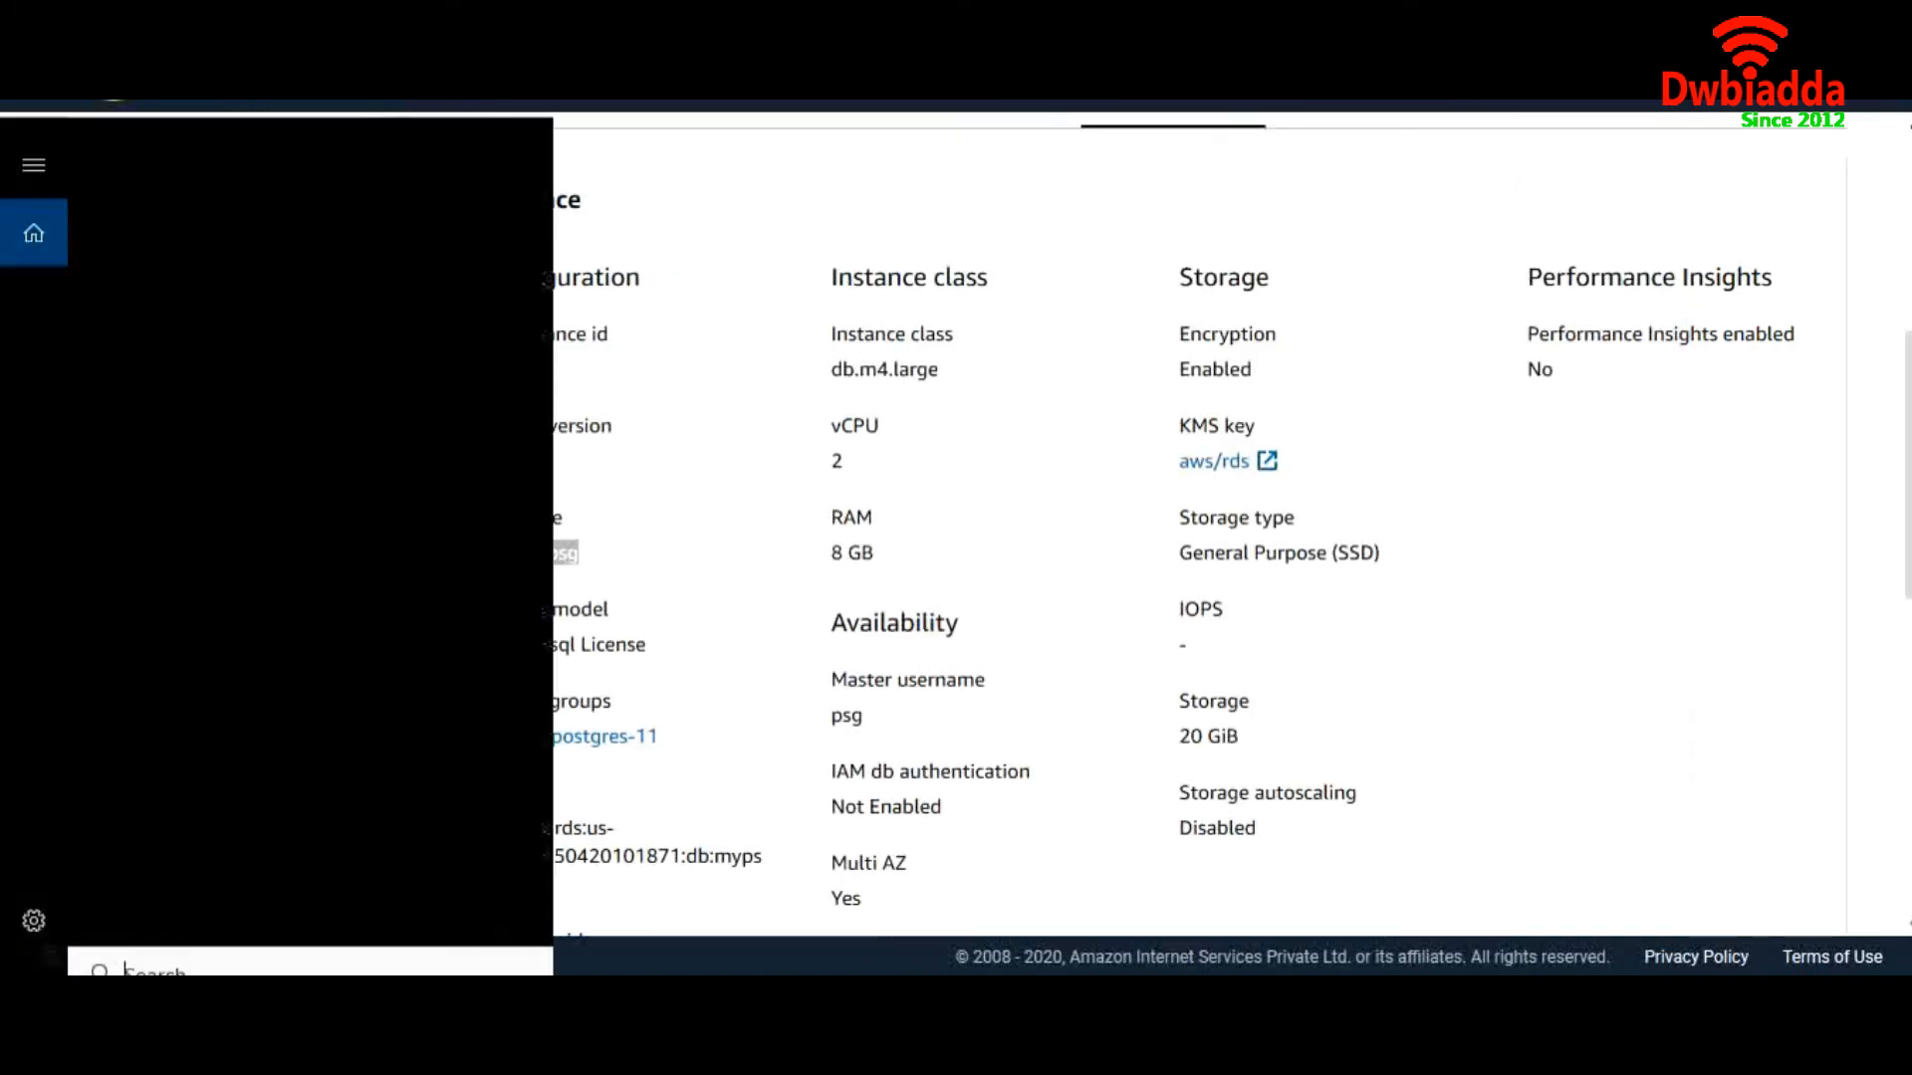
{"action": "type", "text": "sqlel"}
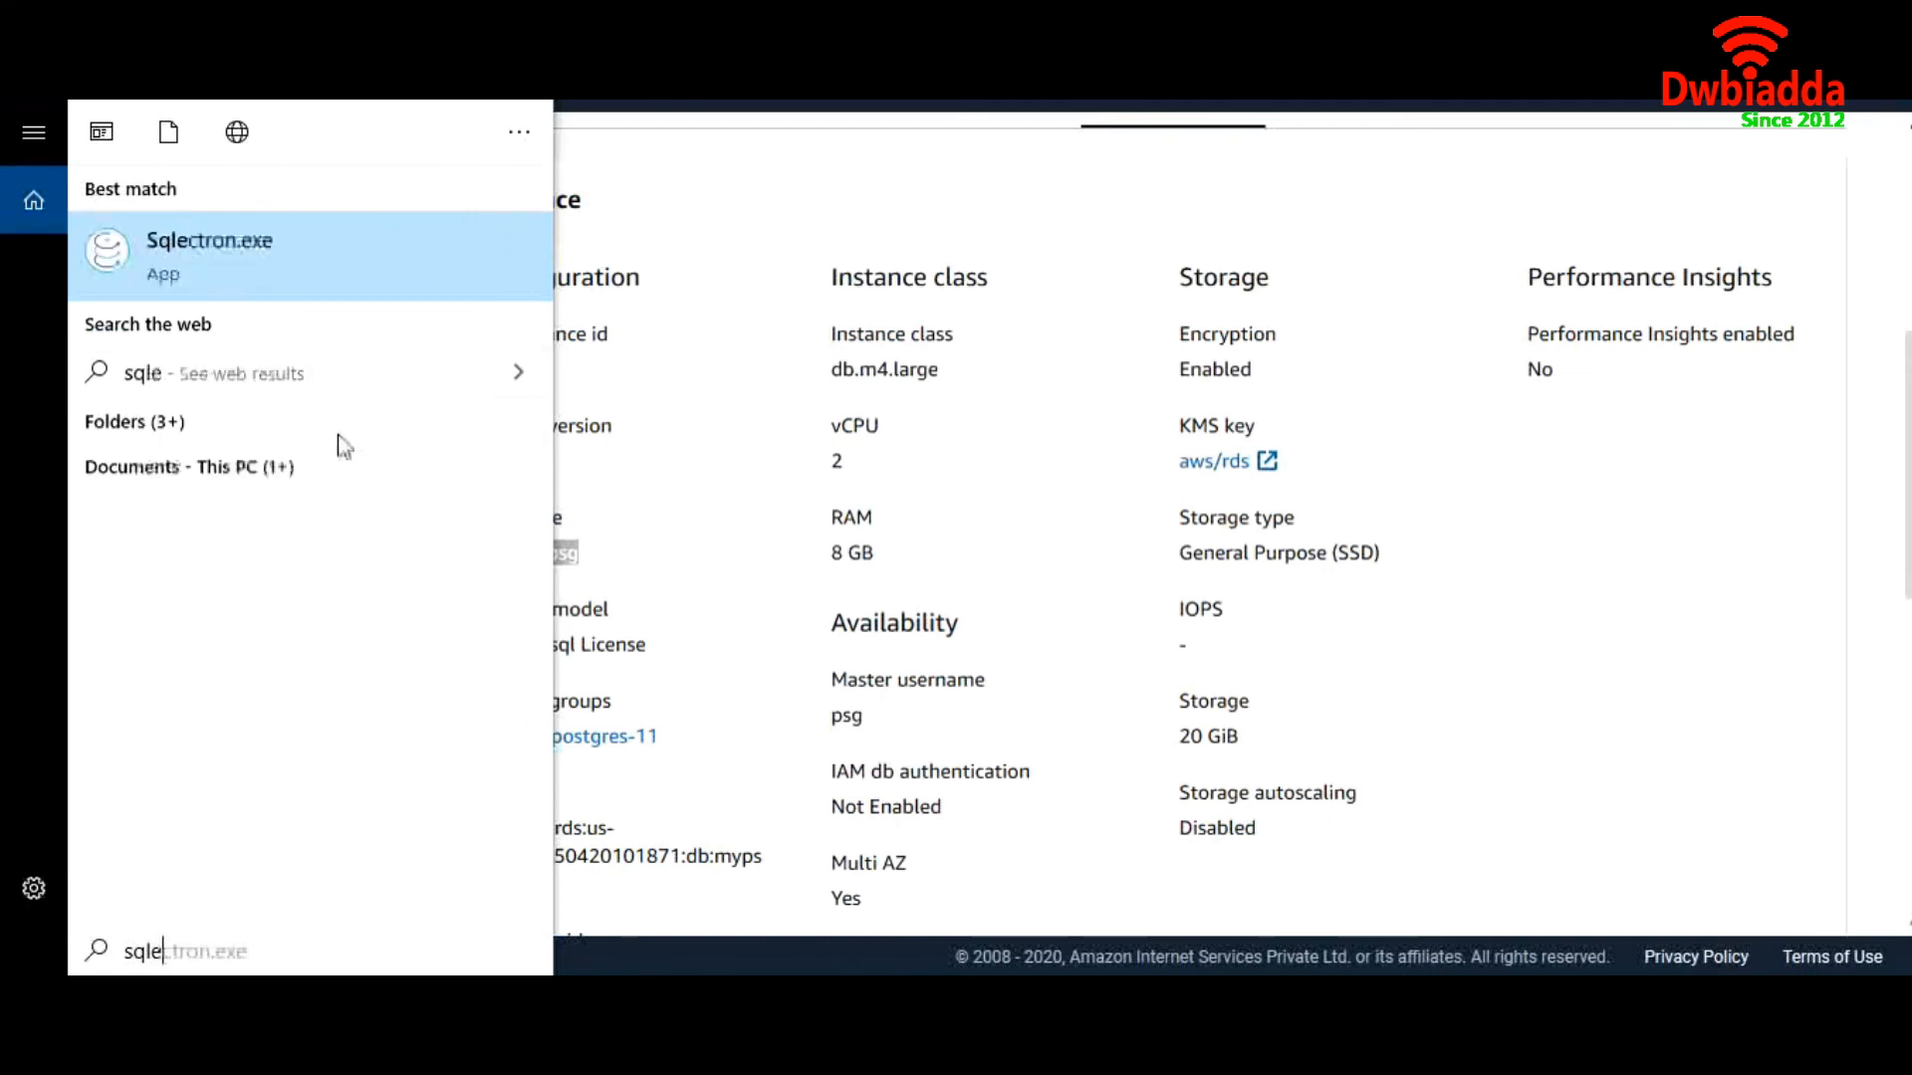
{"action": "left_click", "coordinate": [309, 239]}
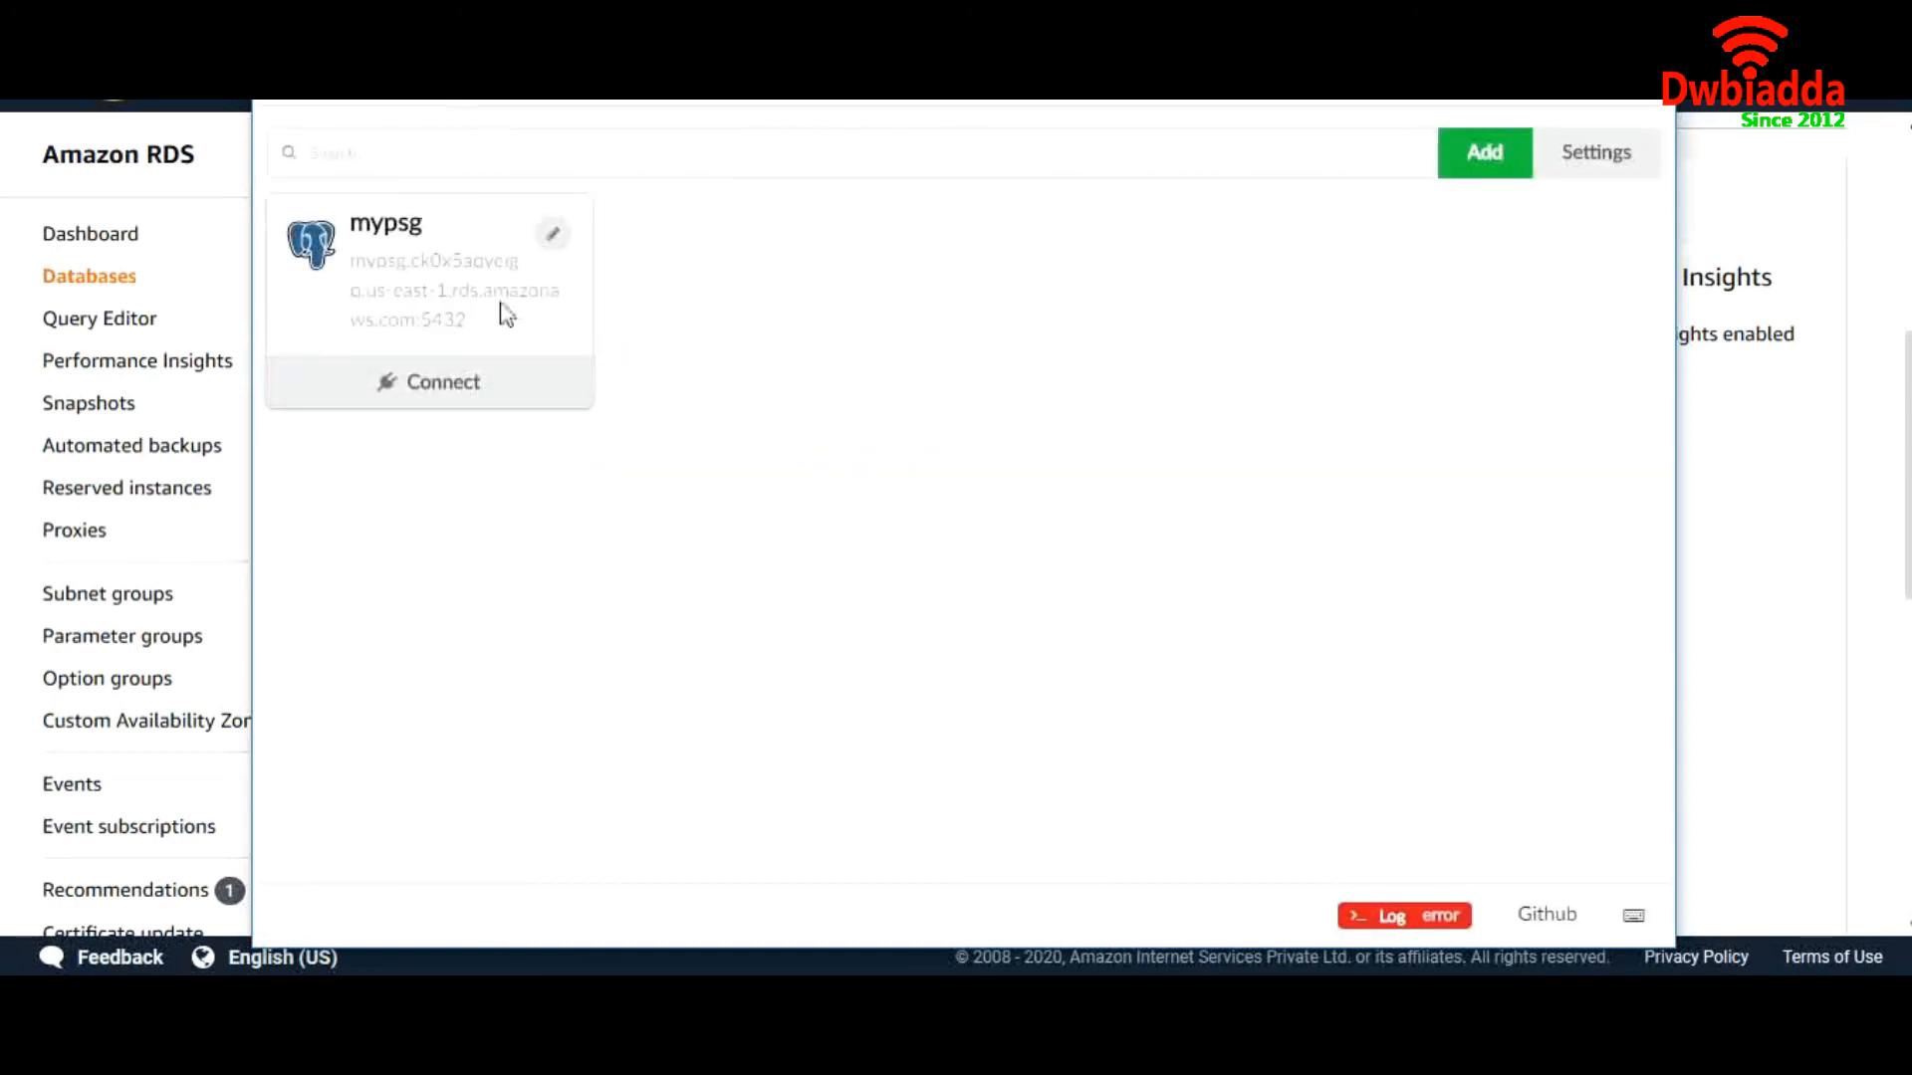
Connect to the mypsg server, then go back to the mypsg RDS page
{"action": "left_click", "coordinate": [445, 383]}
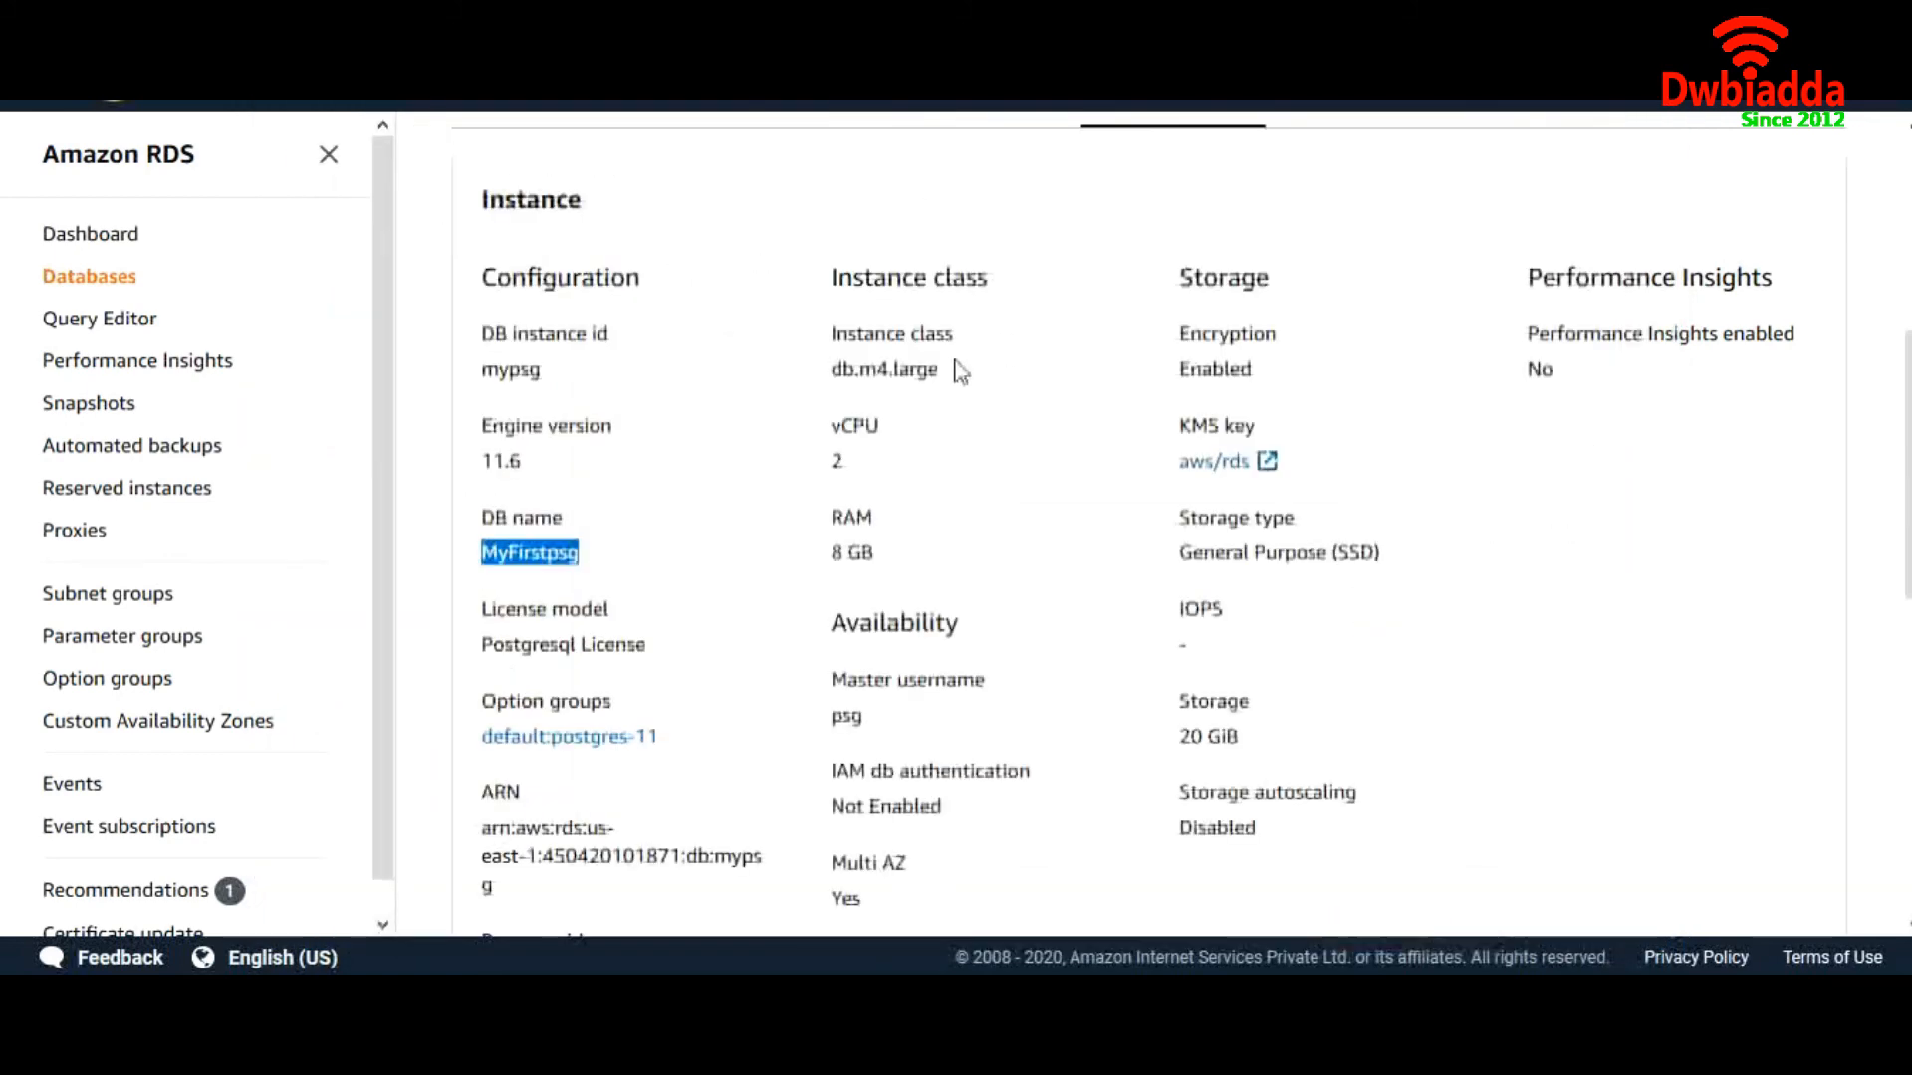
{"action": "scroll", "coordinate": [956, 371], "scroll_direction": "up", "scroll_amount": 5}
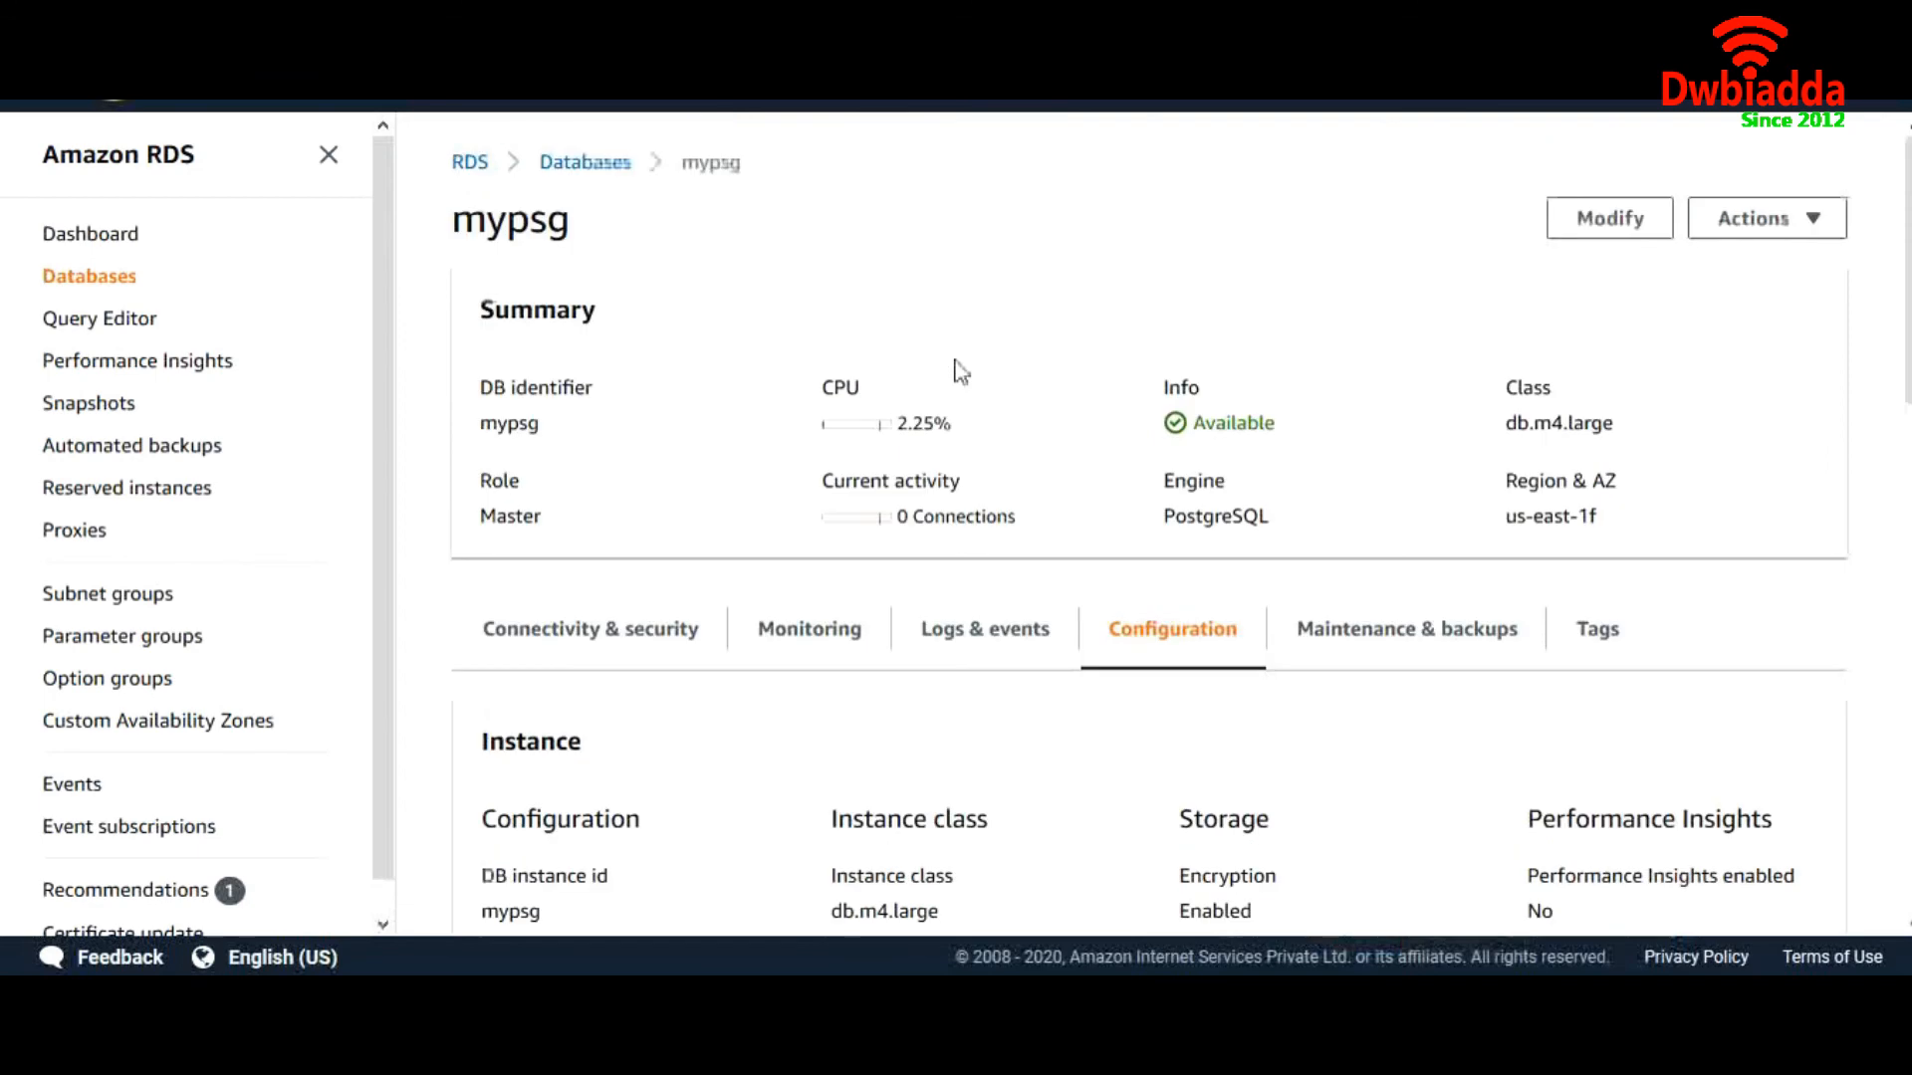
Return to the Databases list, check mypsg and mypsg-replica are Available, and open mypsg-replica
{"action": "left_click", "coordinate": [607, 177]}
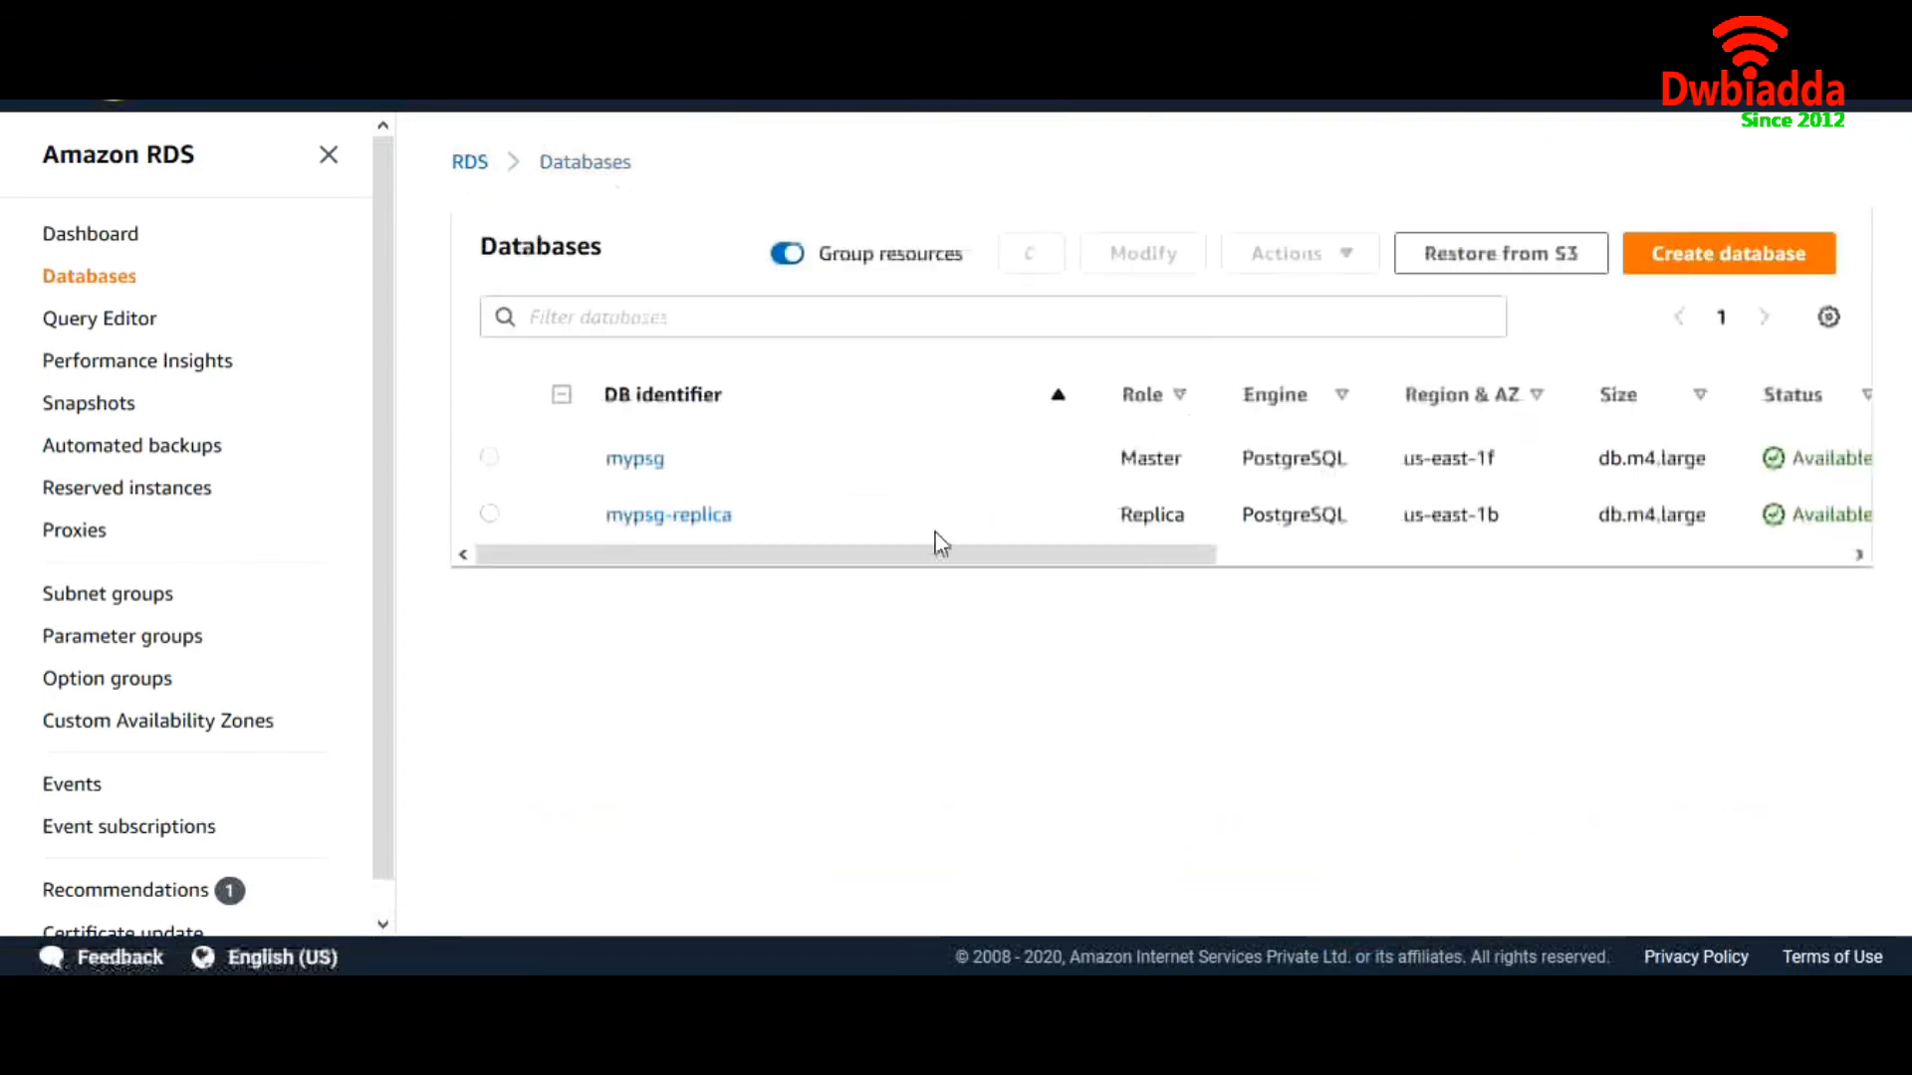
{"action": "left_click_drag", "start_coordinate": [933, 554], "coordinate": [747, 571]}
{"action": "left_click", "coordinate": [700, 530]}
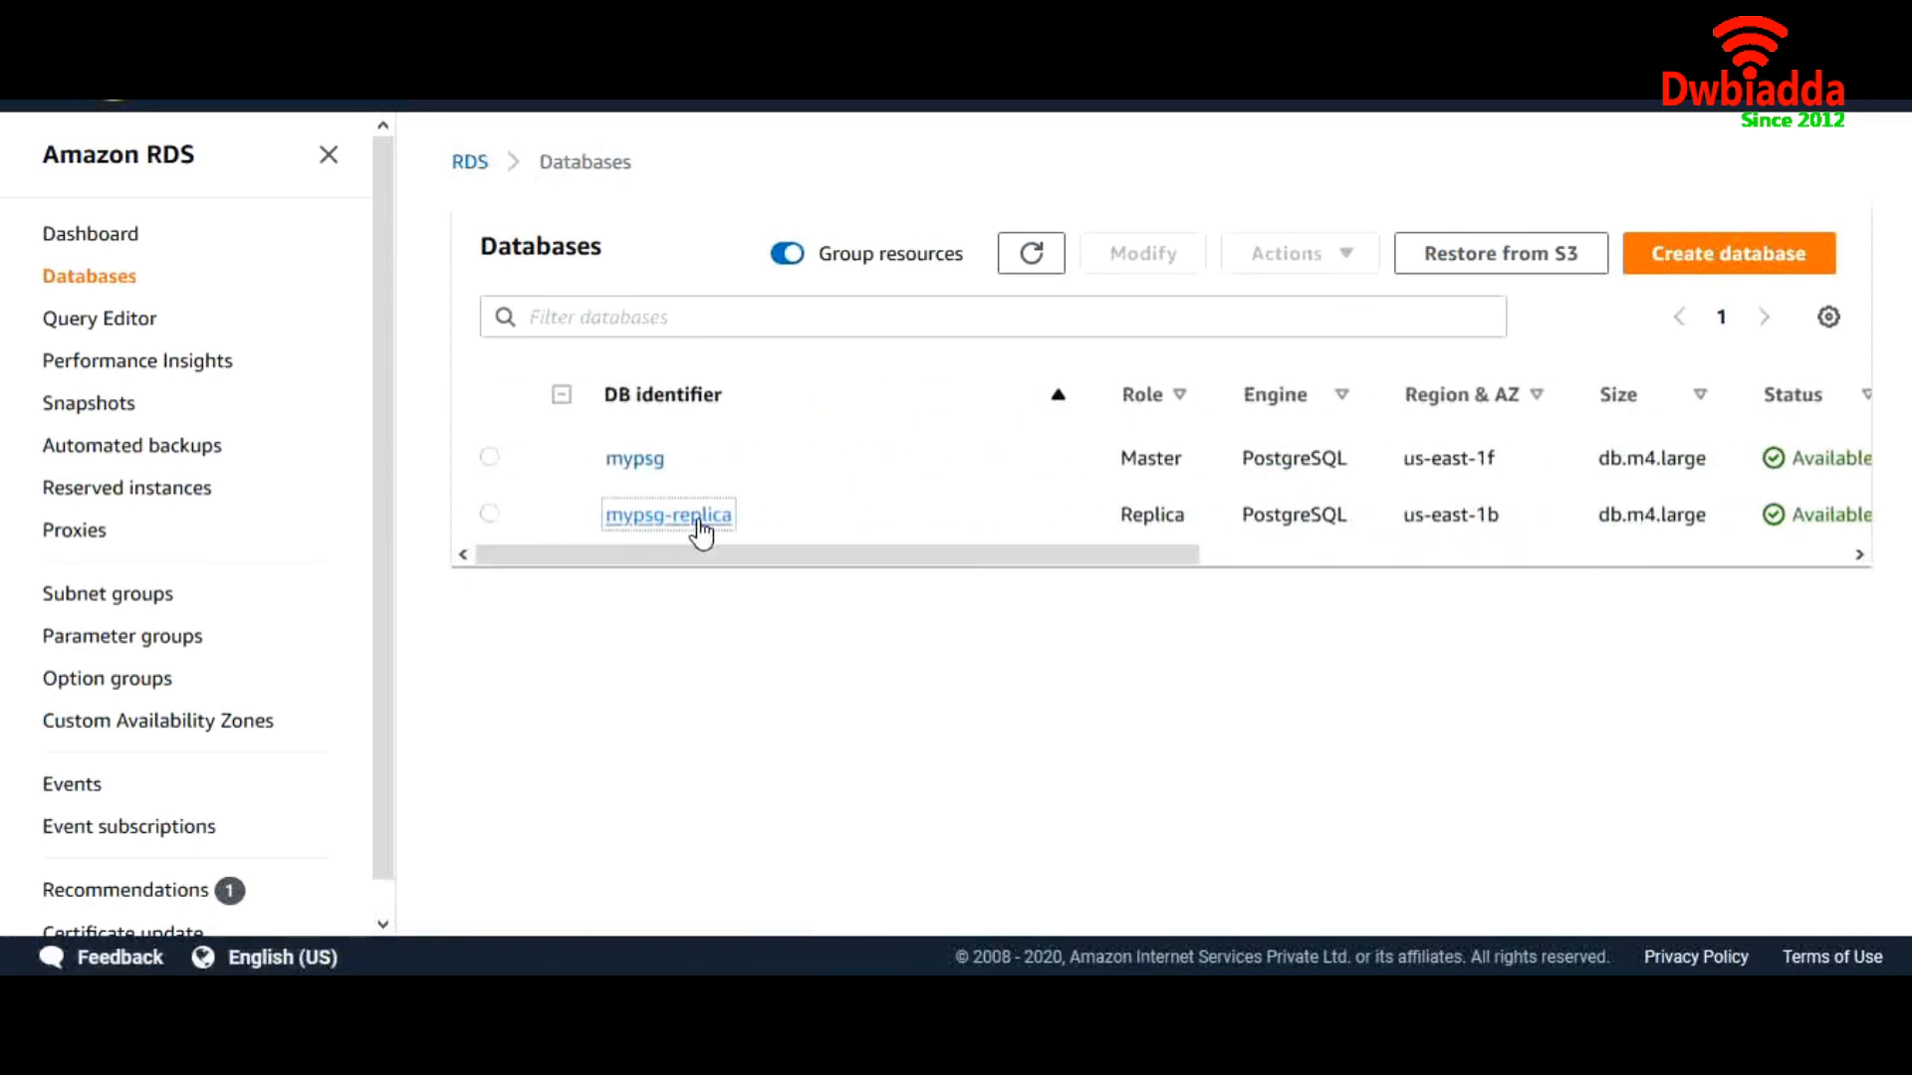
Select mypsg-replica's endpoint hostname under Connectivity & security and return to Sqlectron
{"action": "scroll", "coordinate": [798, 638], "scroll_direction": "down", "scroll_amount": 4}
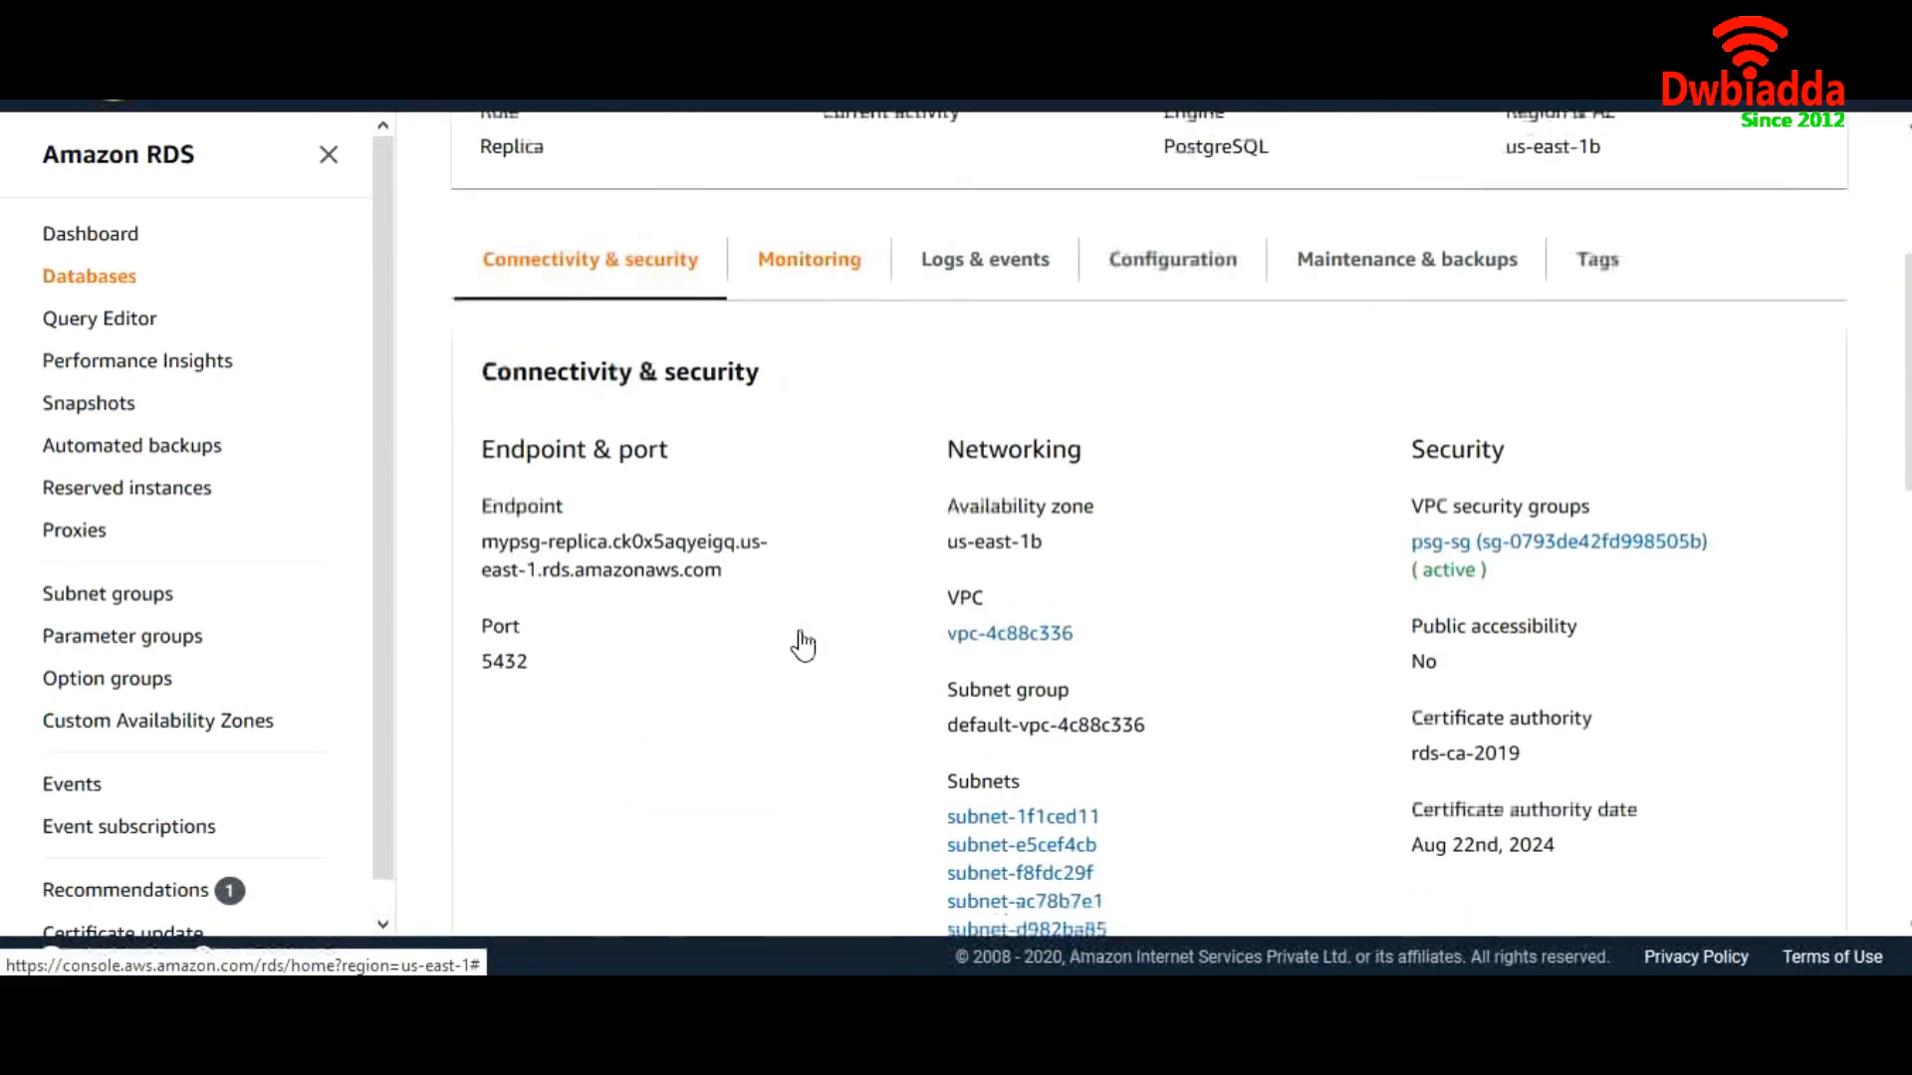
{"action": "left_click_drag", "start_coordinate": [484, 505], "coordinate": [732, 536]}
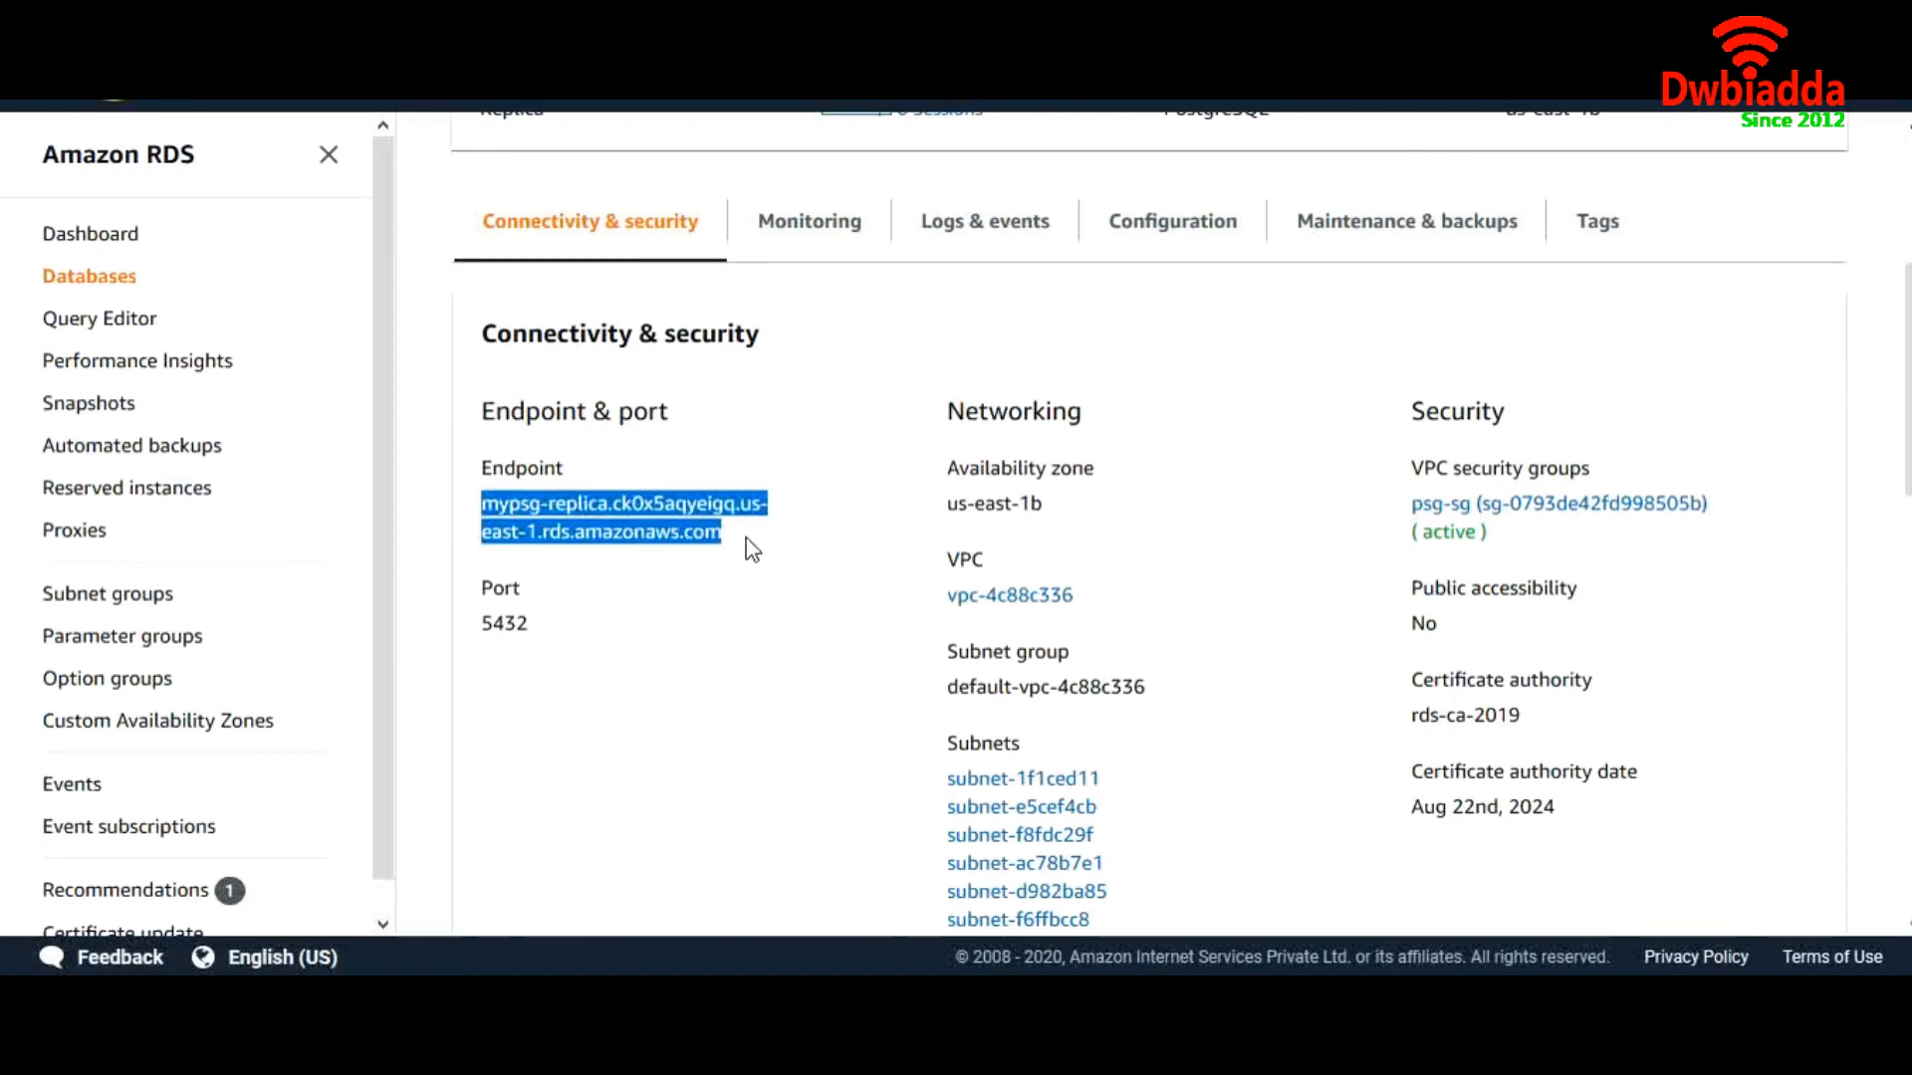
{"action": "left_click", "coordinate": [1342, 996]}
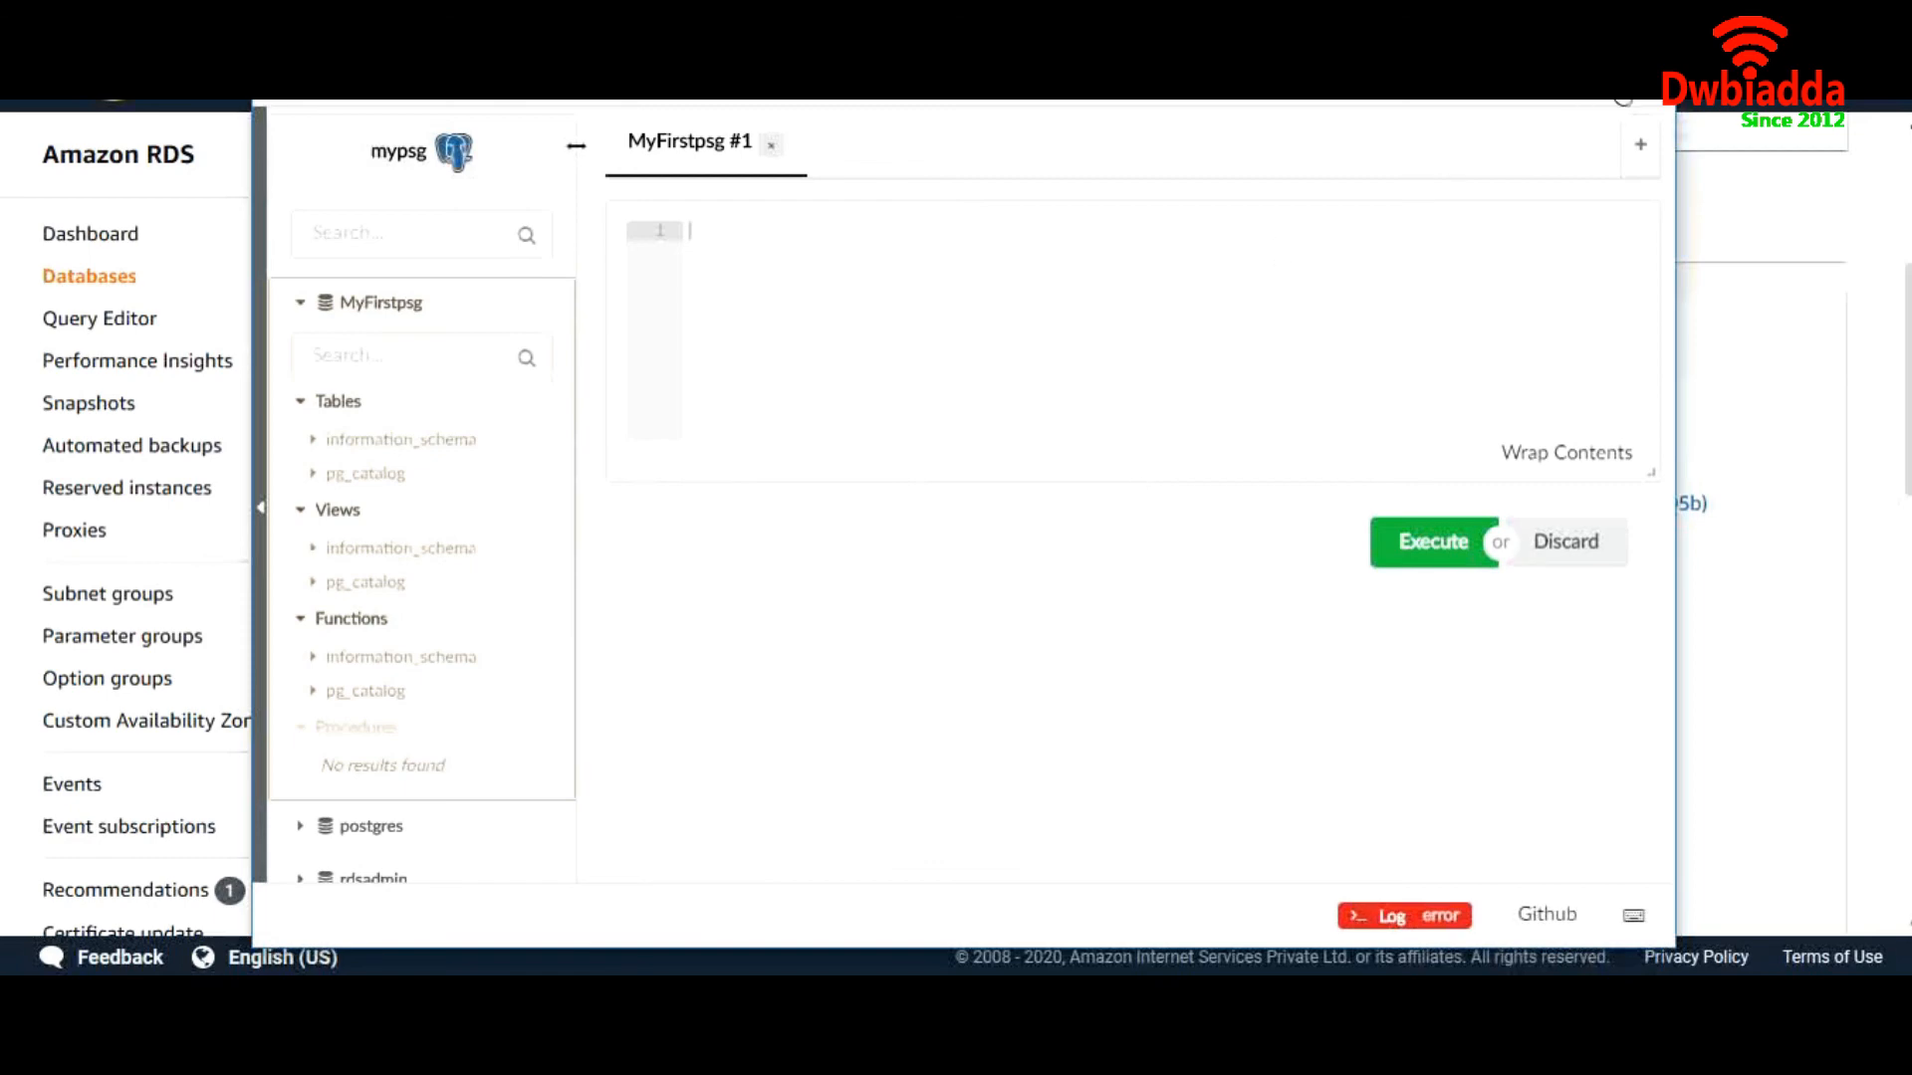
Add a Sqlectron connection named mypsg-replica using the replica endpoint on port 5432, and save it
{"action": "left_click", "coordinate": [1476, 157]}
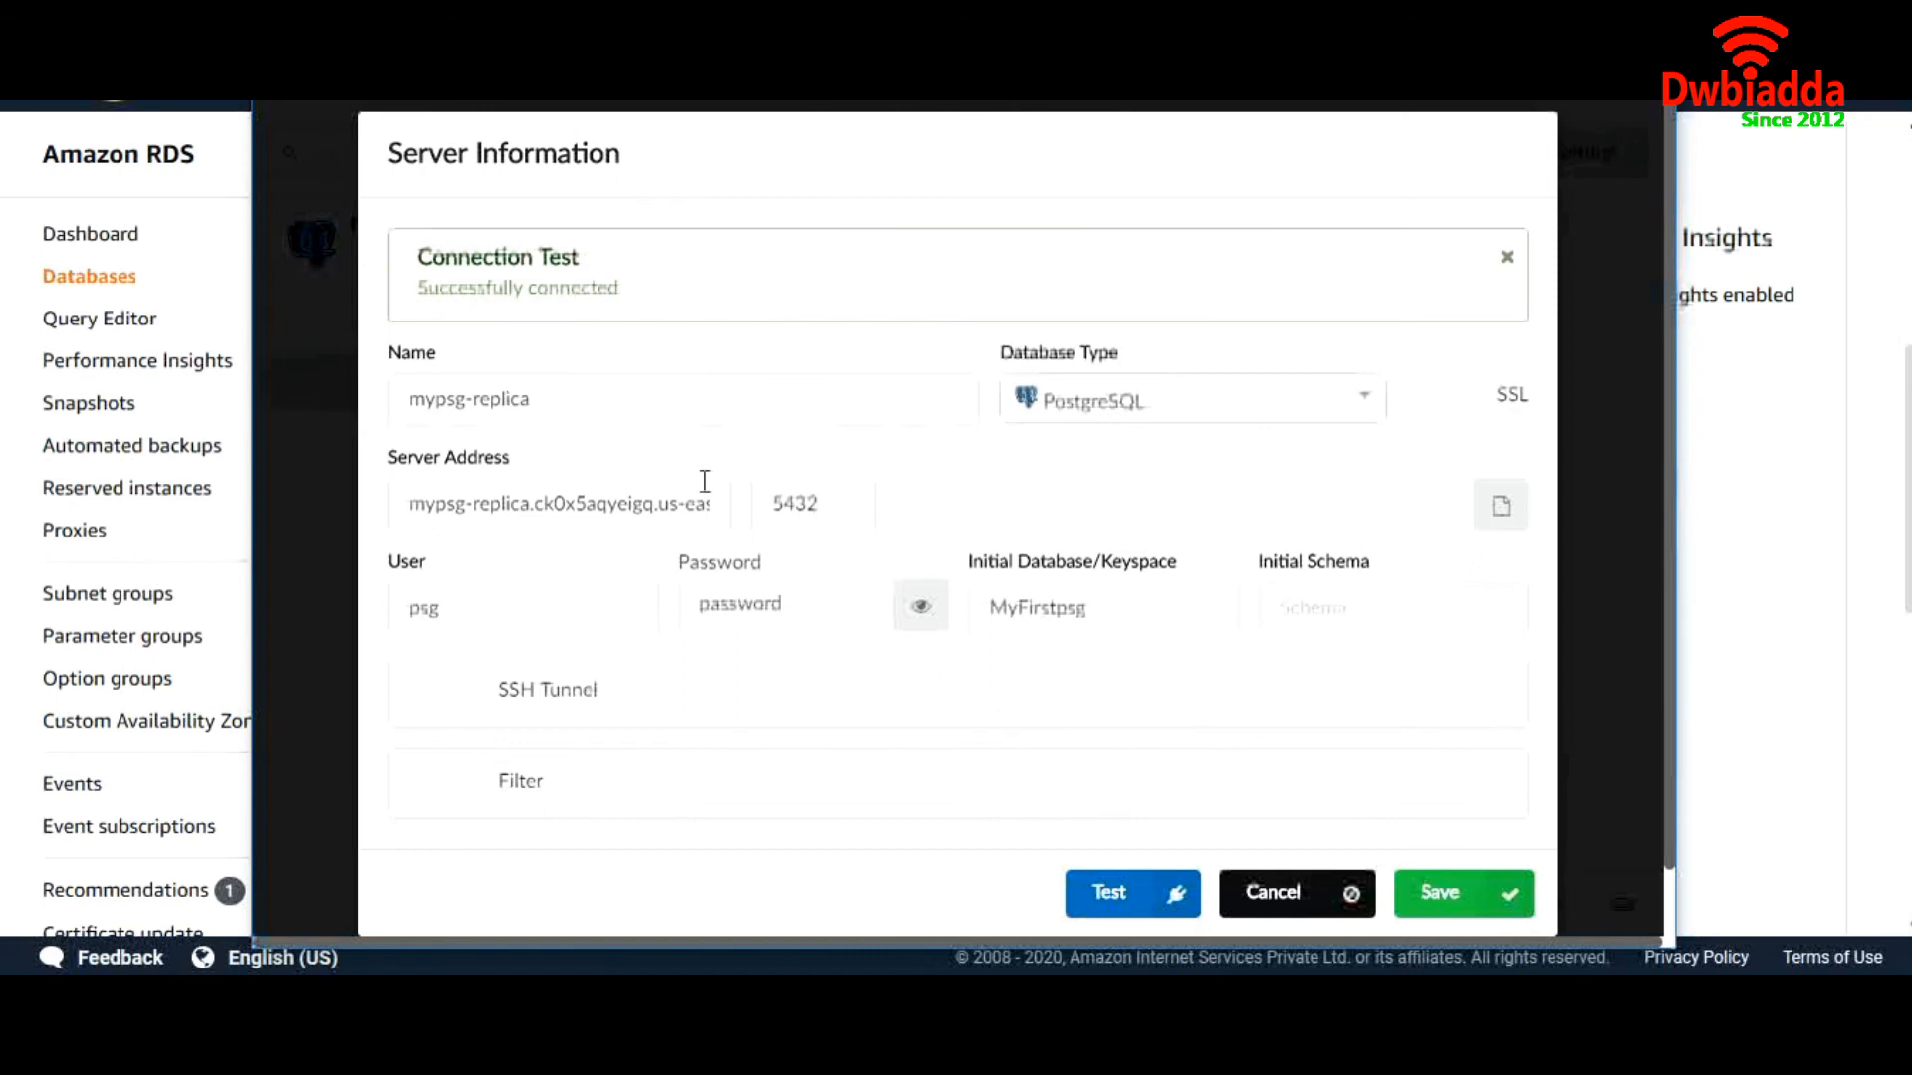
{"action": "left_click_drag", "start_coordinate": [551, 409], "coordinate": [408, 408]}
{"action": "left_click", "coordinate": [1448, 897]}
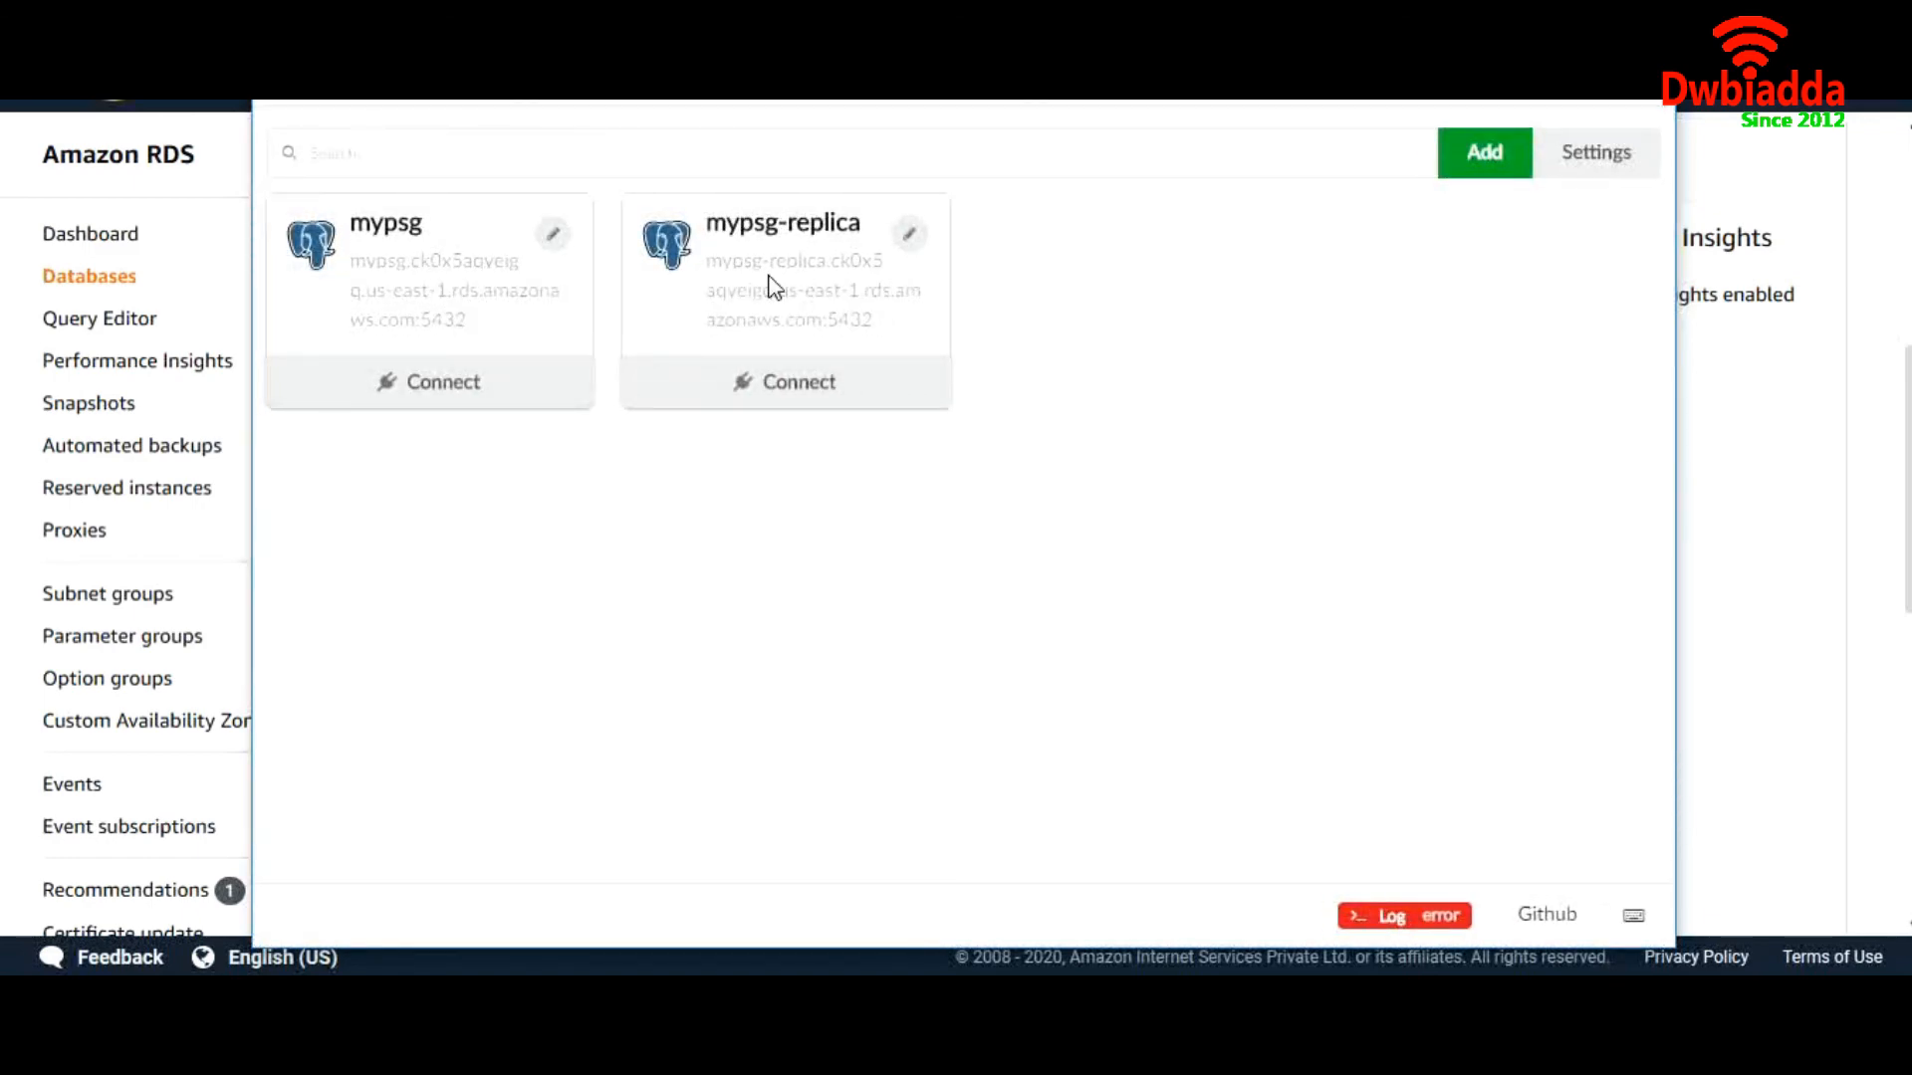
Connect to mypsg, run 'create database mytest;', and collapse MyFirstpsg to show mytest
{"action": "left_click", "coordinate": [472, 394]}
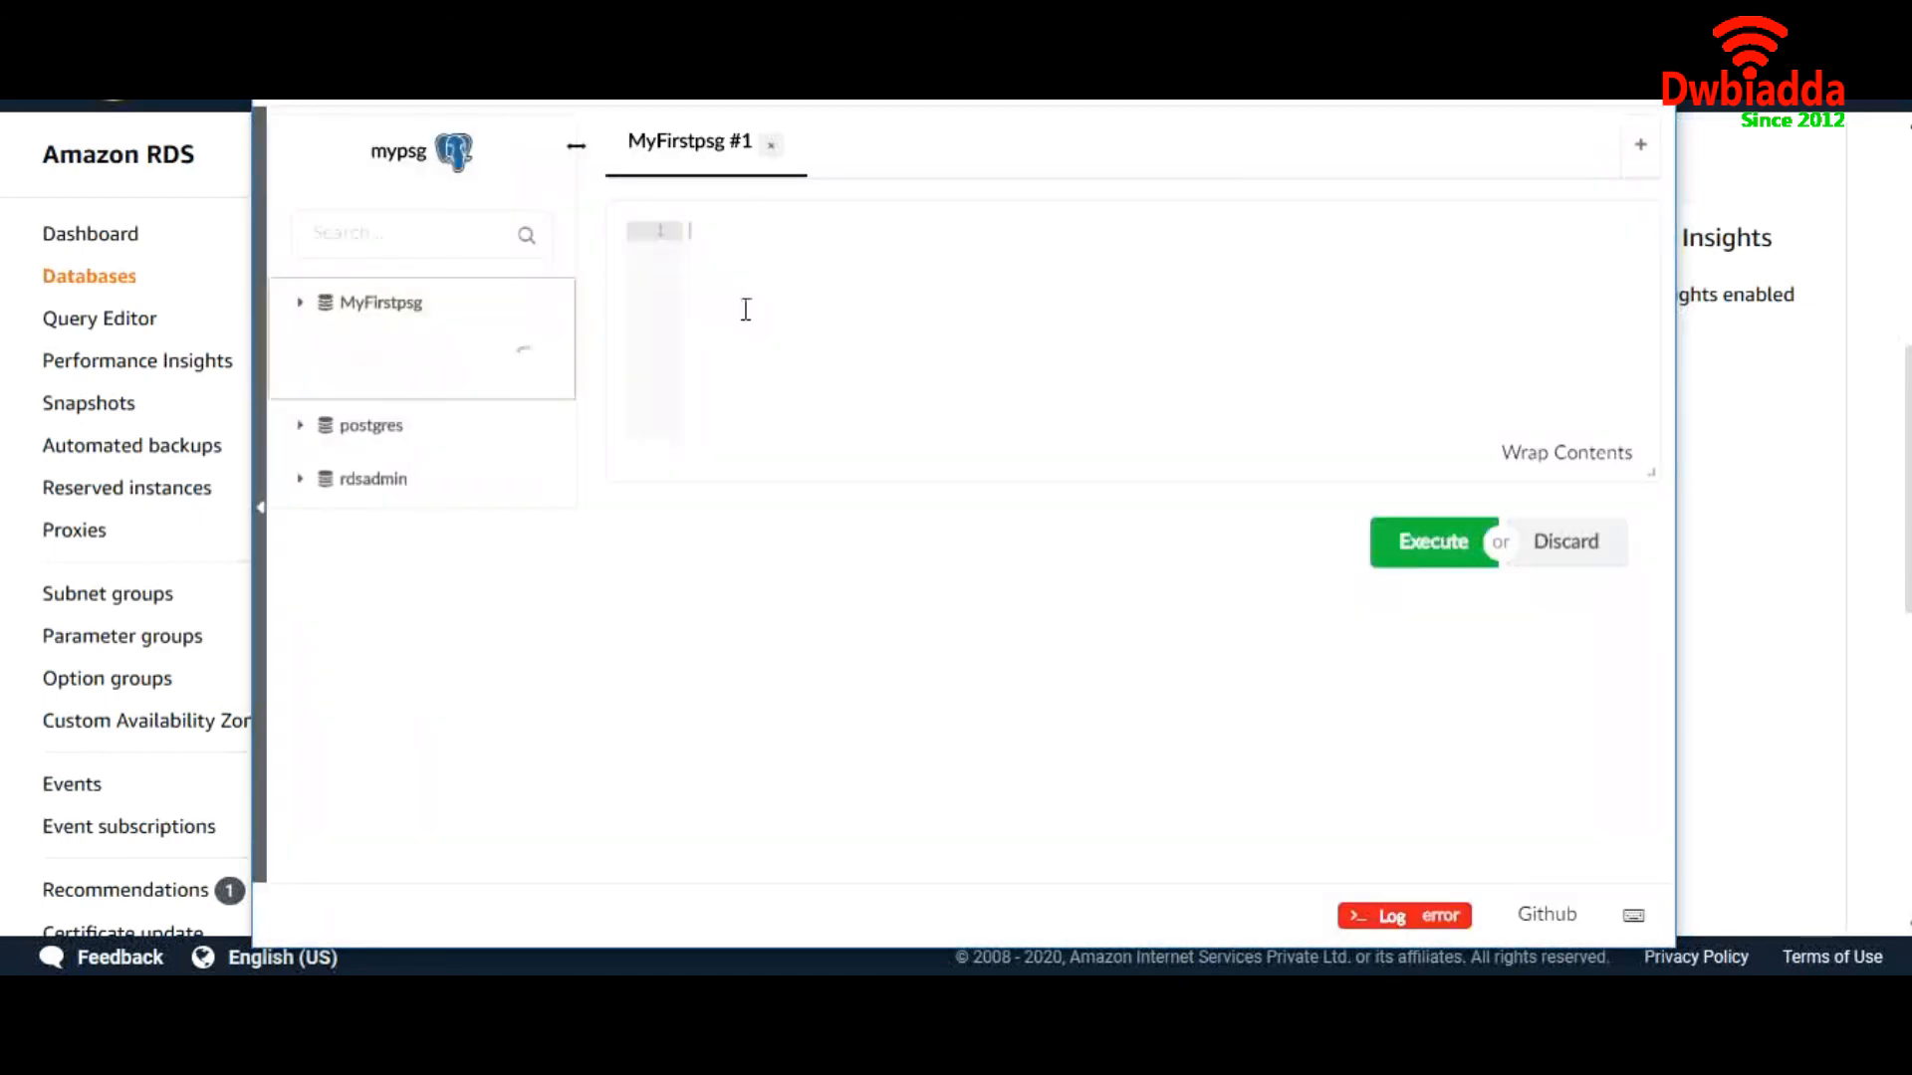
{"action": "type", "text": "cre"}
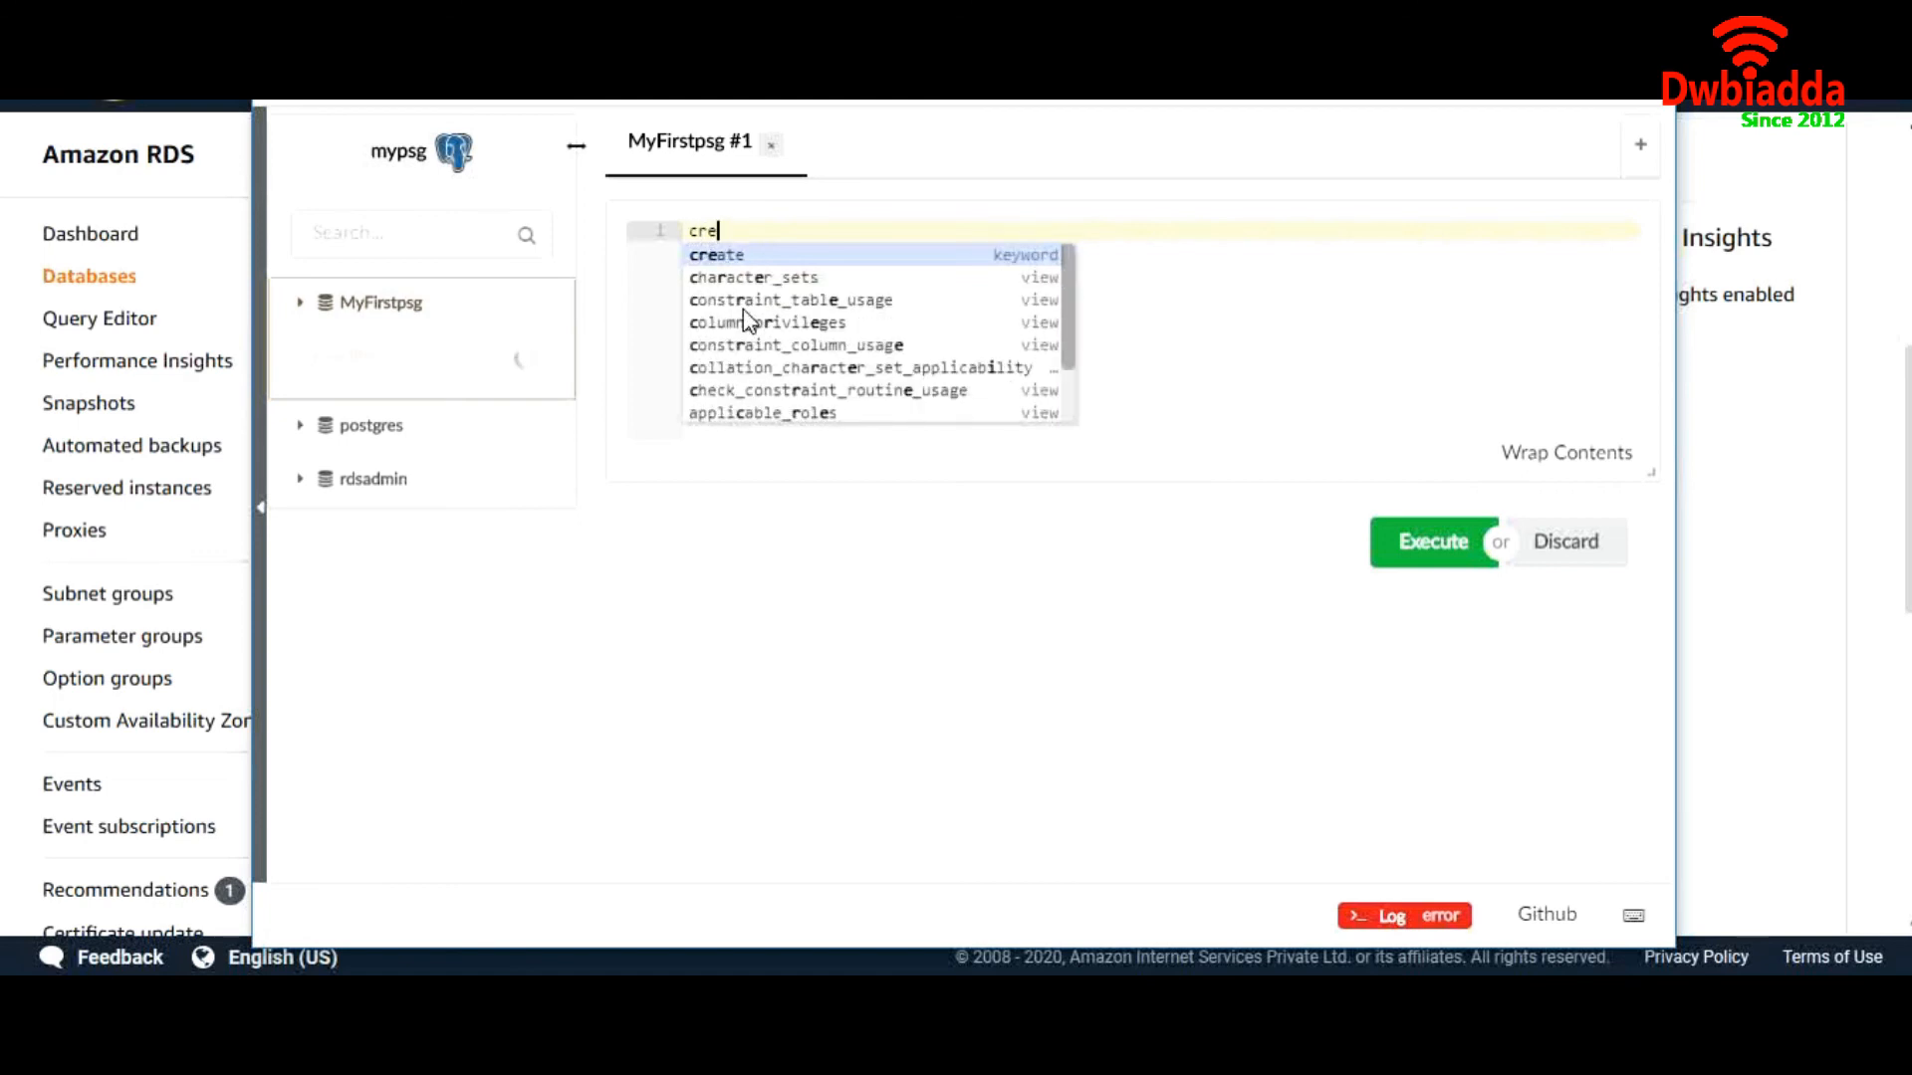
{"action": "type", "text": "ate "}
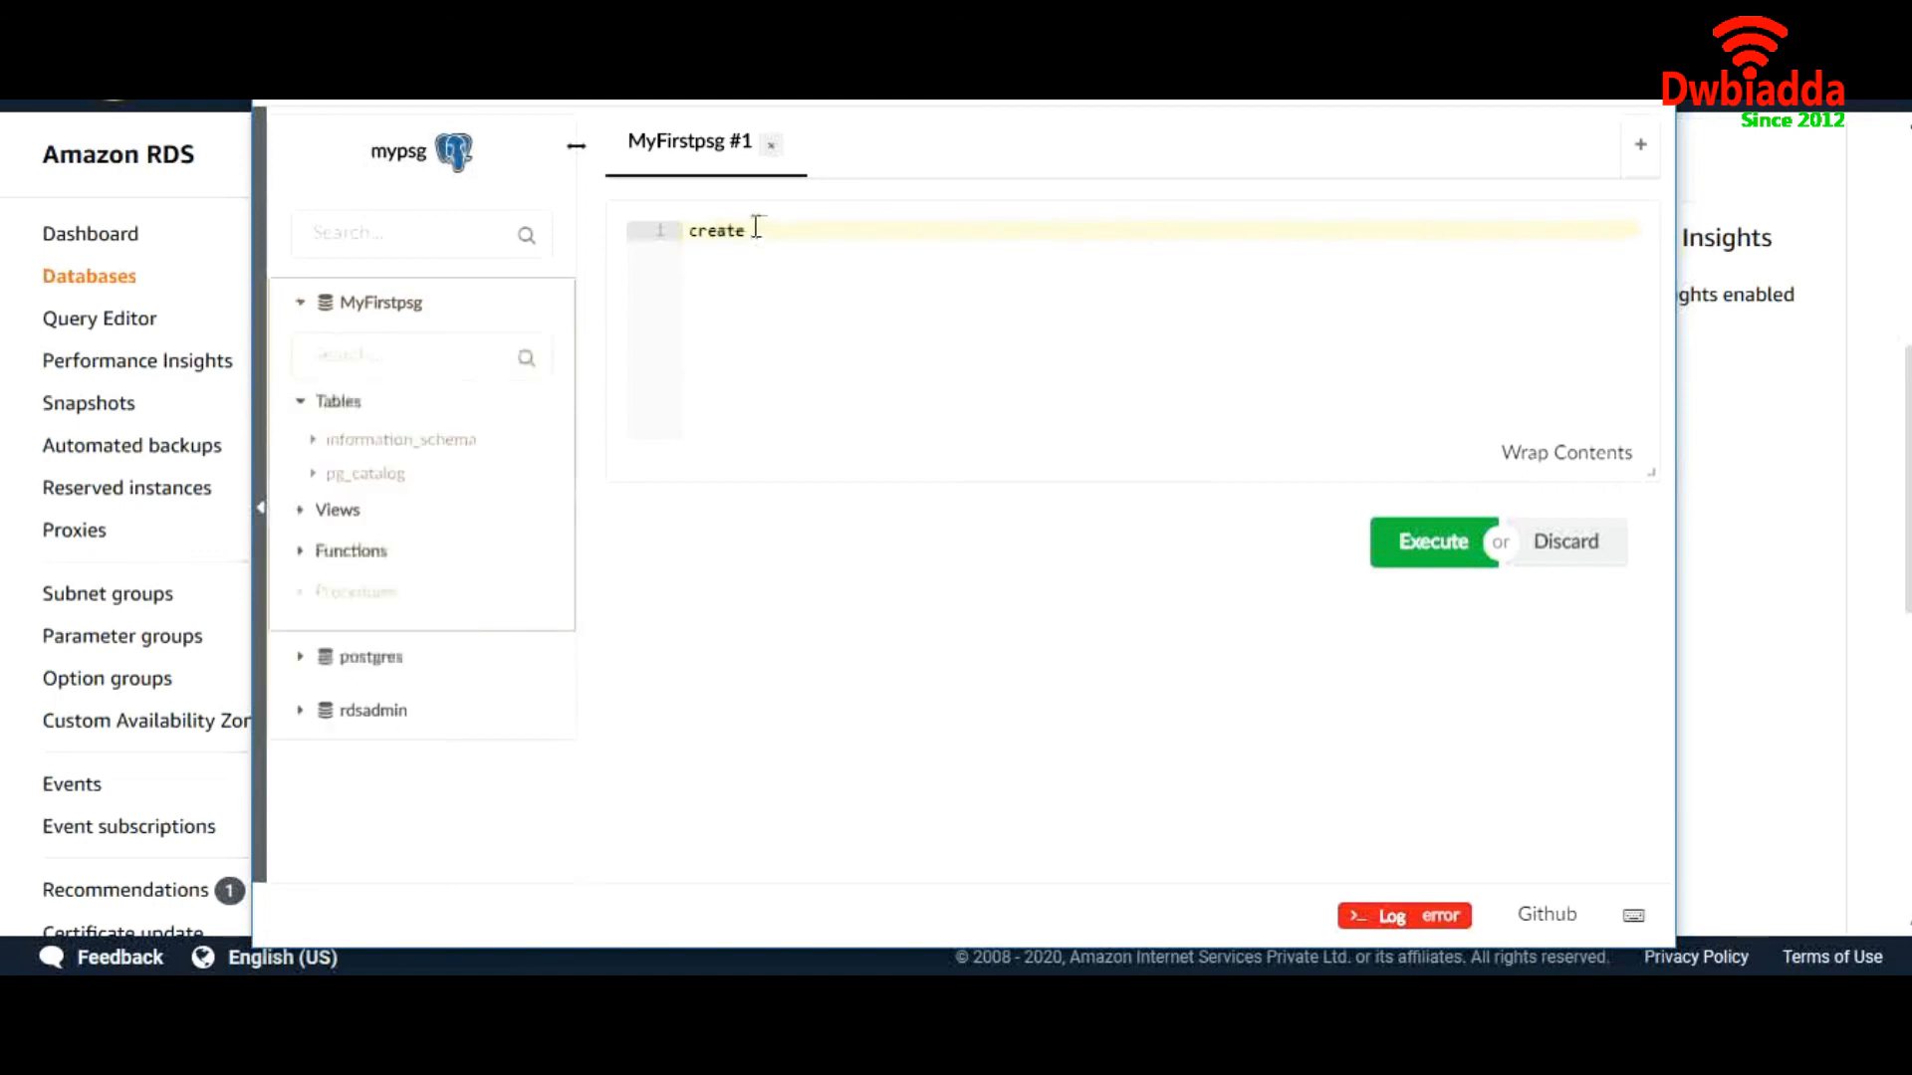
{"action": "type", "text": "data"}
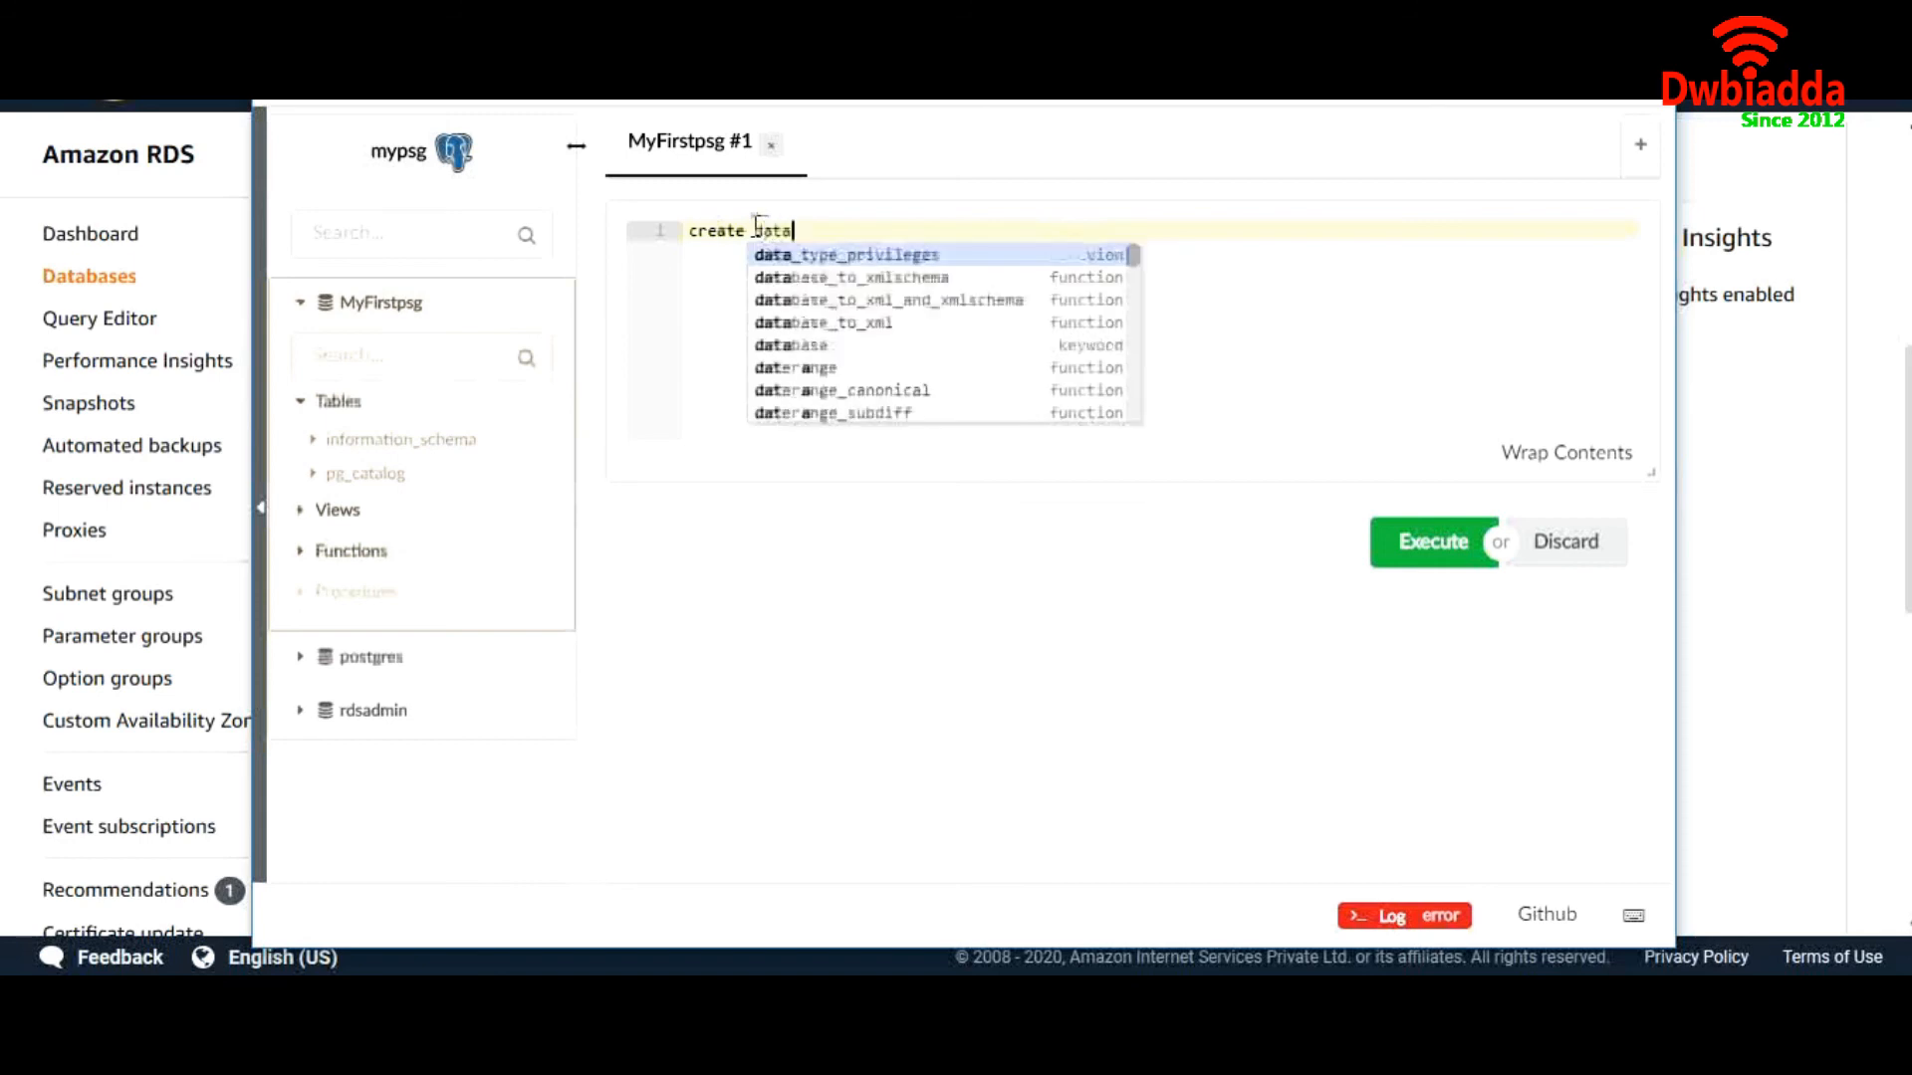
{"action": "left_click", "coordinate": [788, 347]}
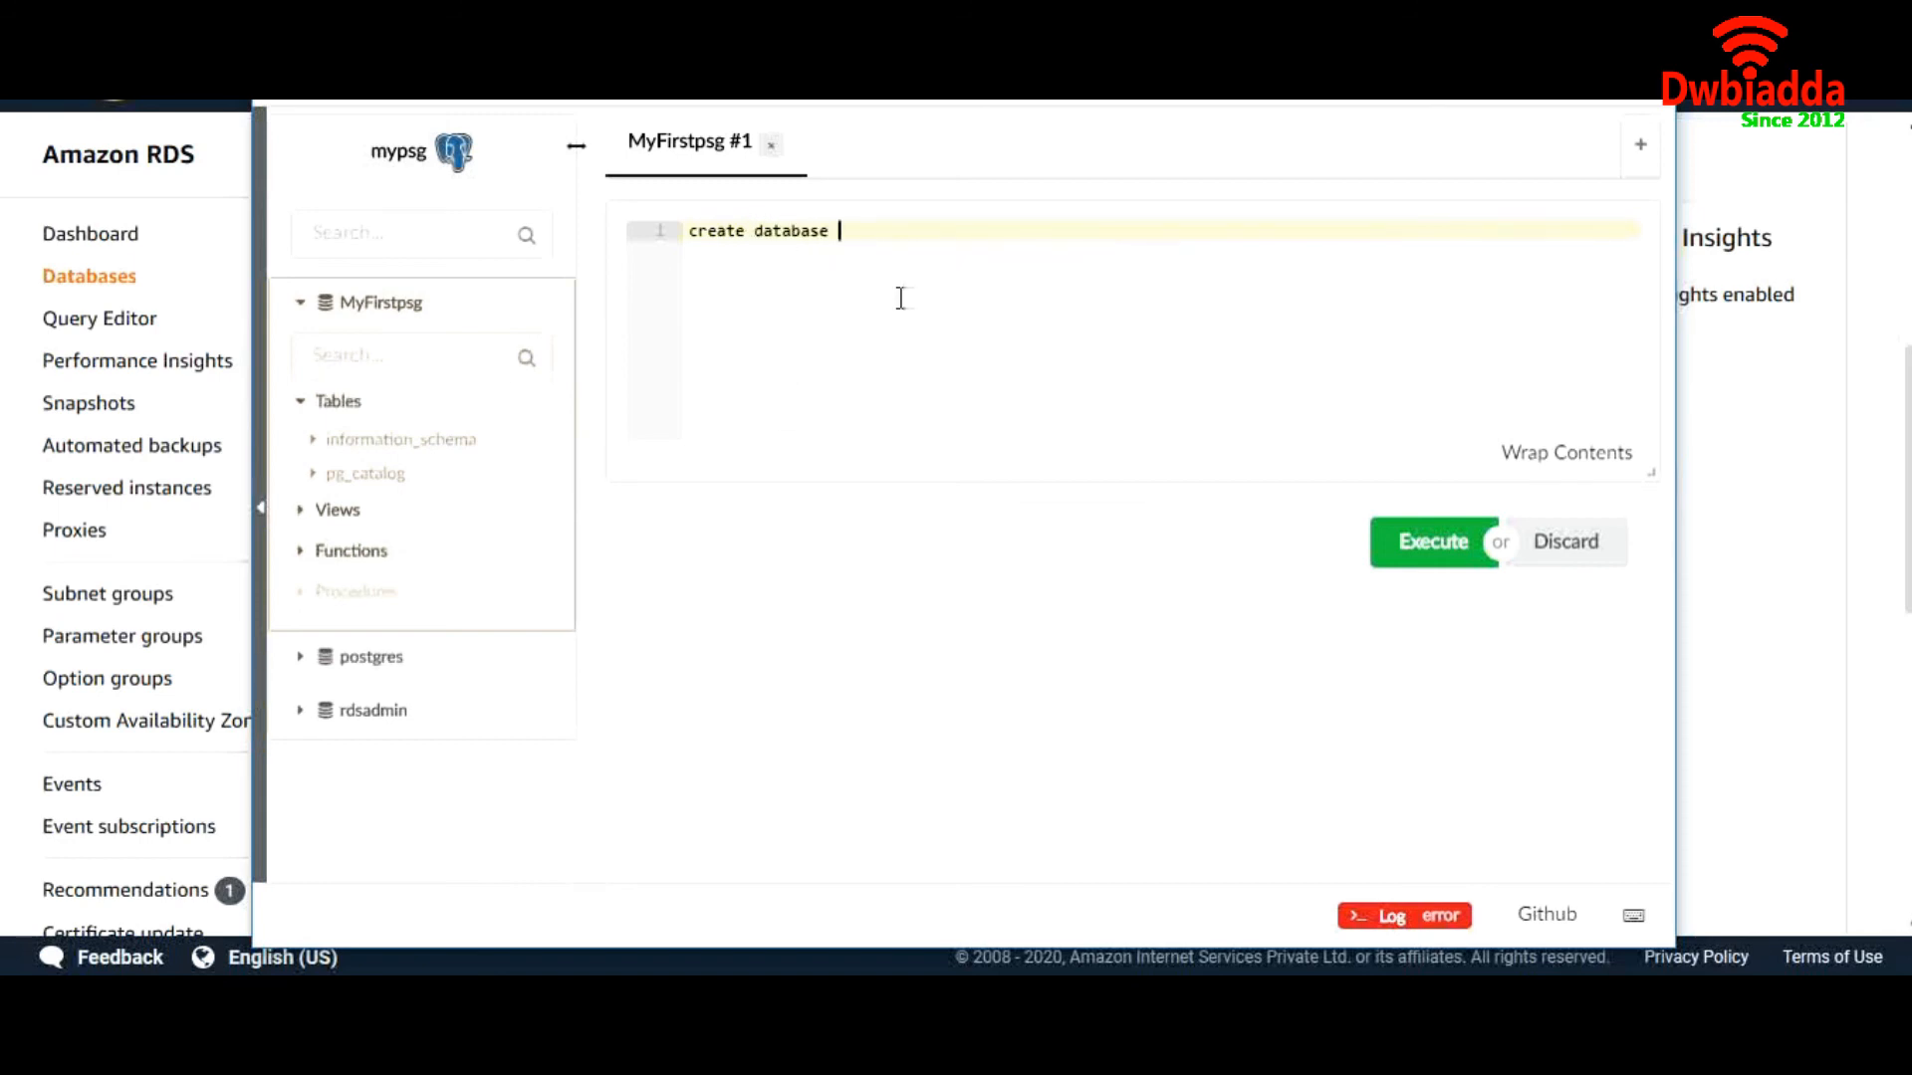
{"action": "type", "text": "mytest;"}
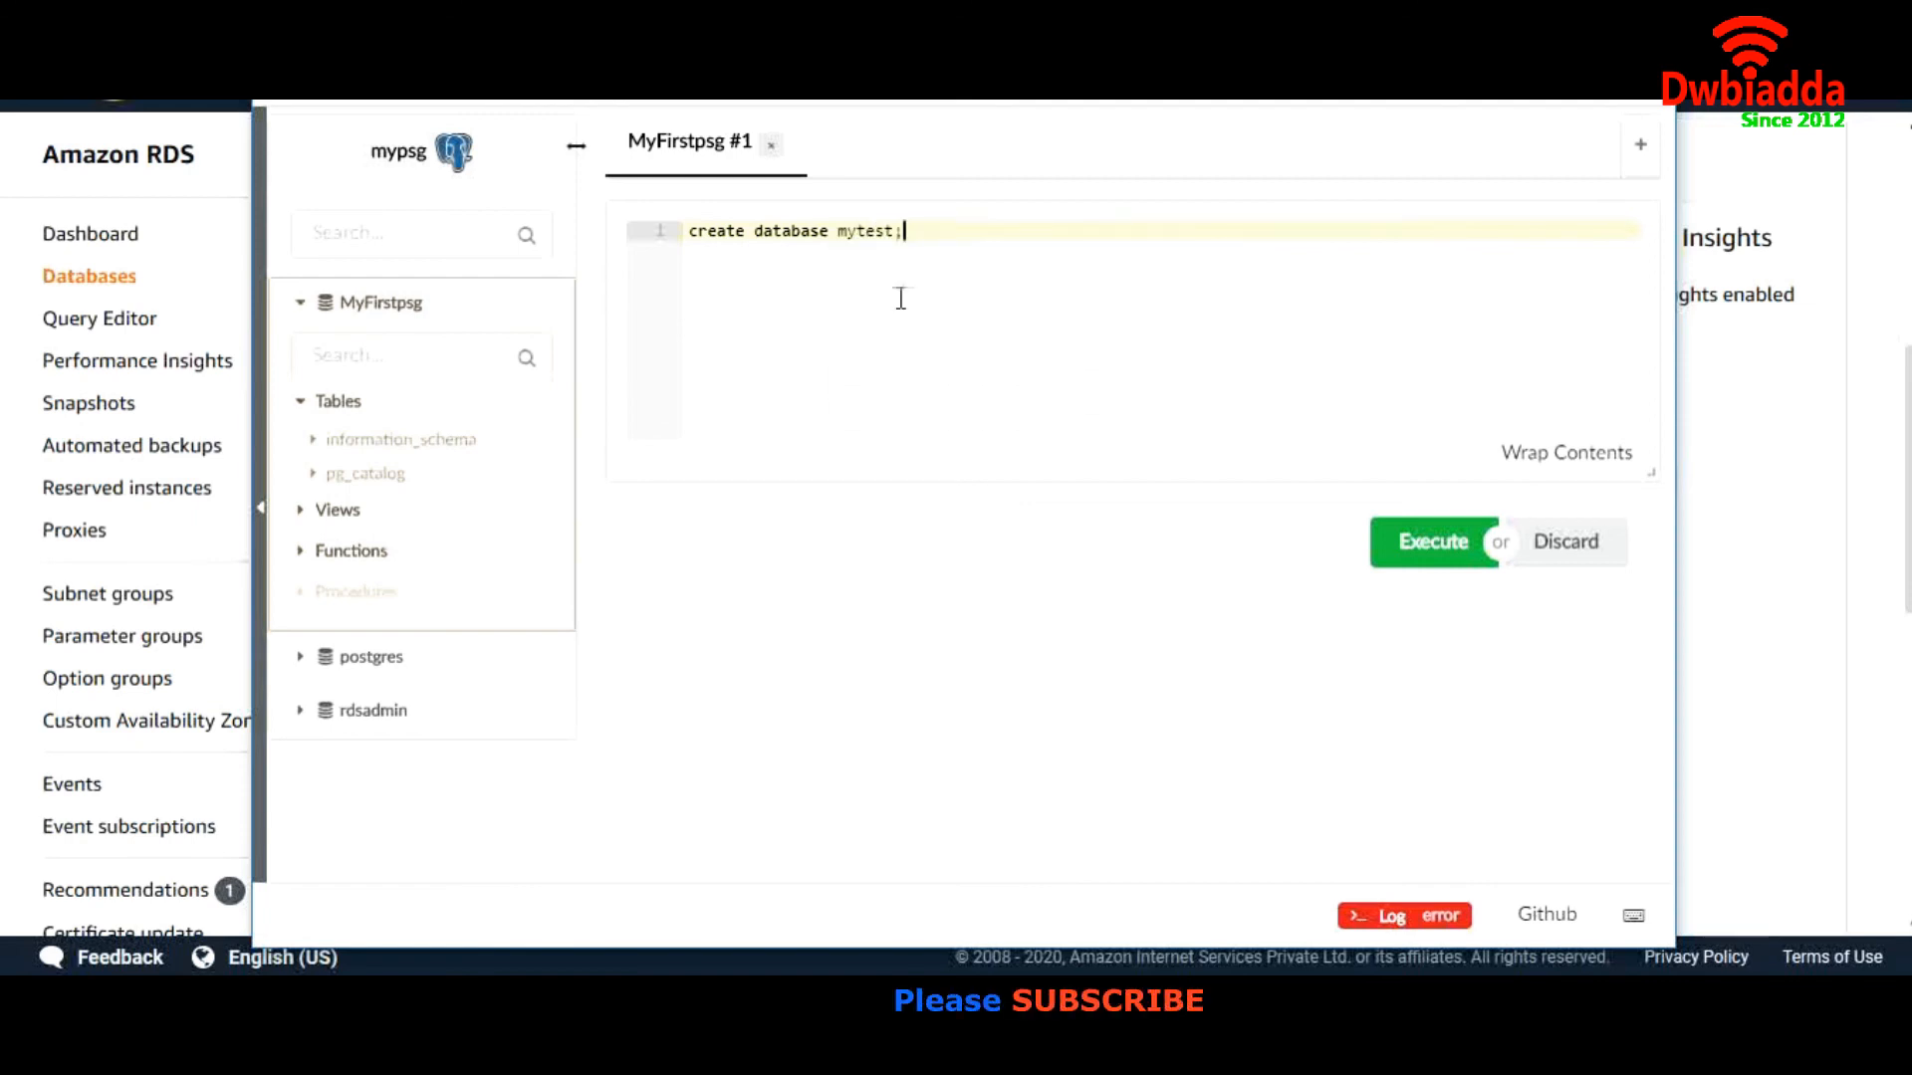
{"action": "left_click", "coordinate": [1439, 541]}
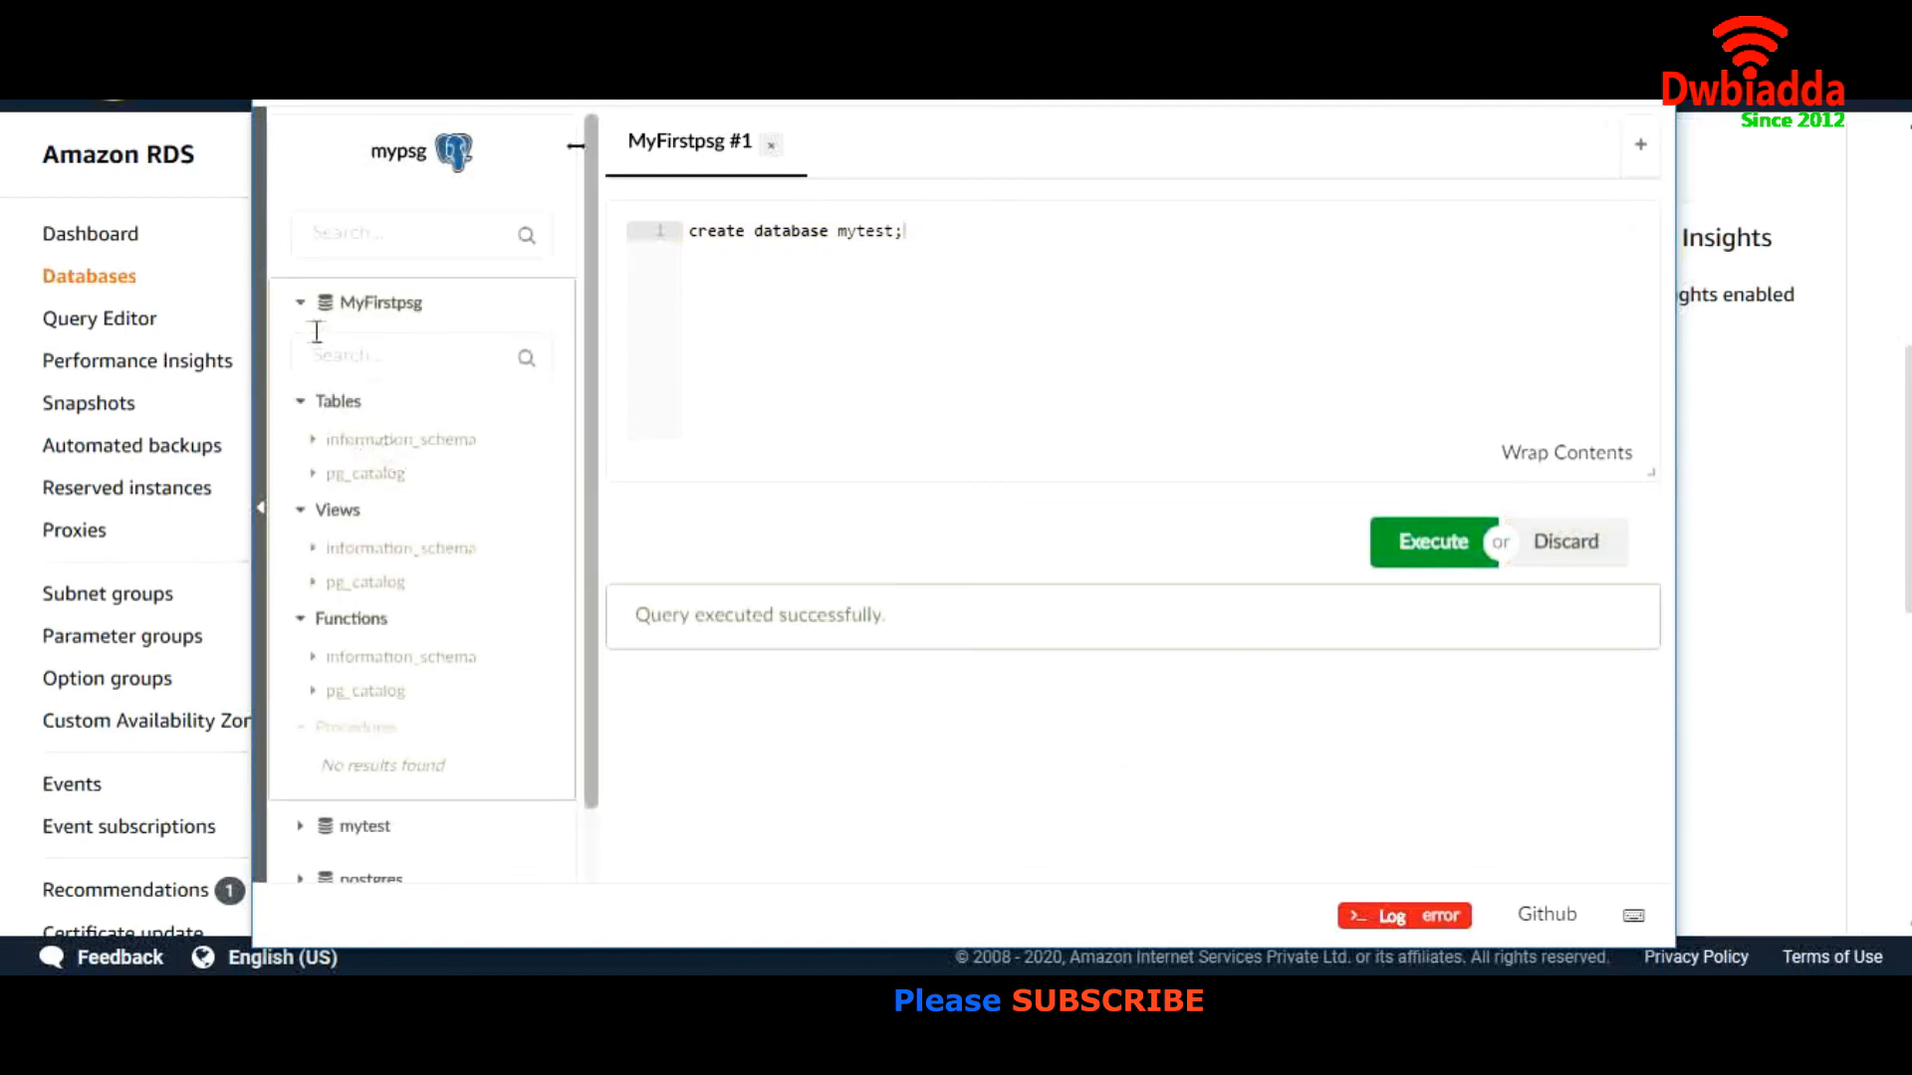
{"action": "left_click", "coordinate": [300, 304]}
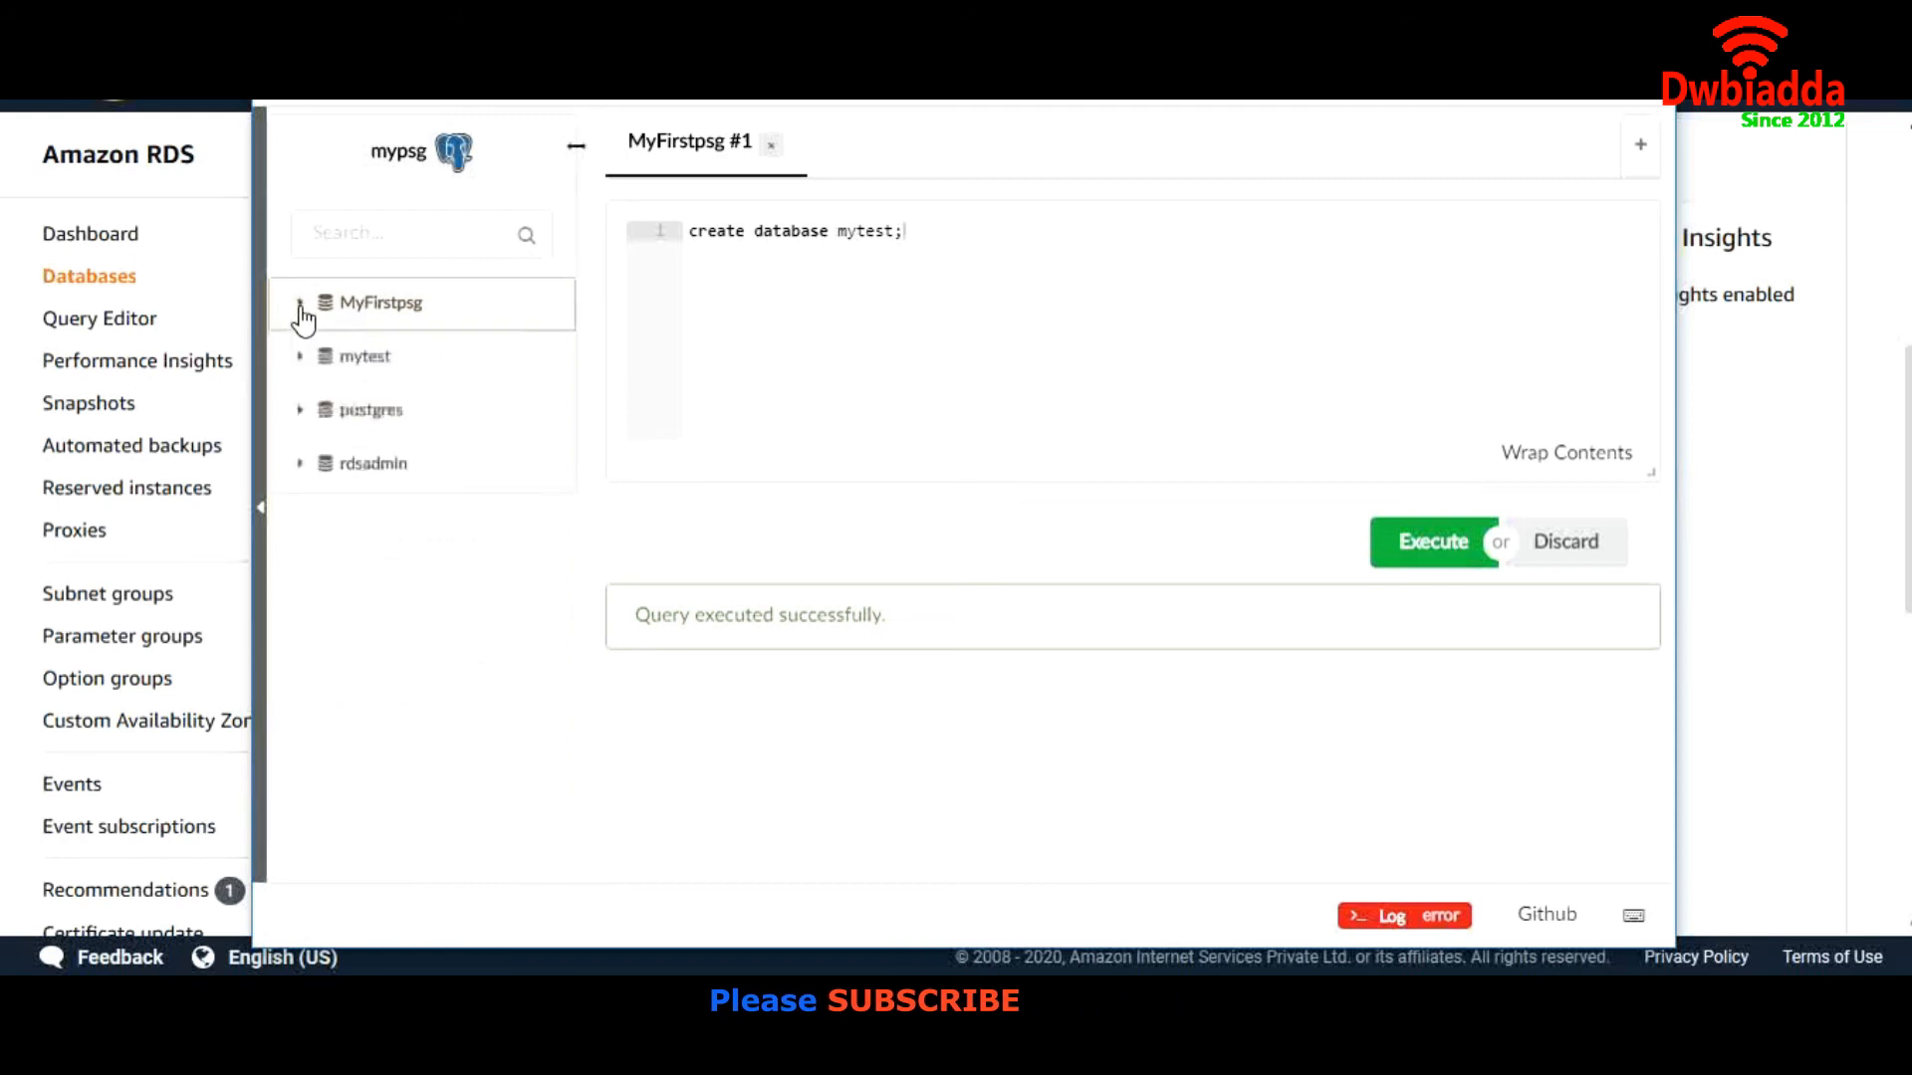